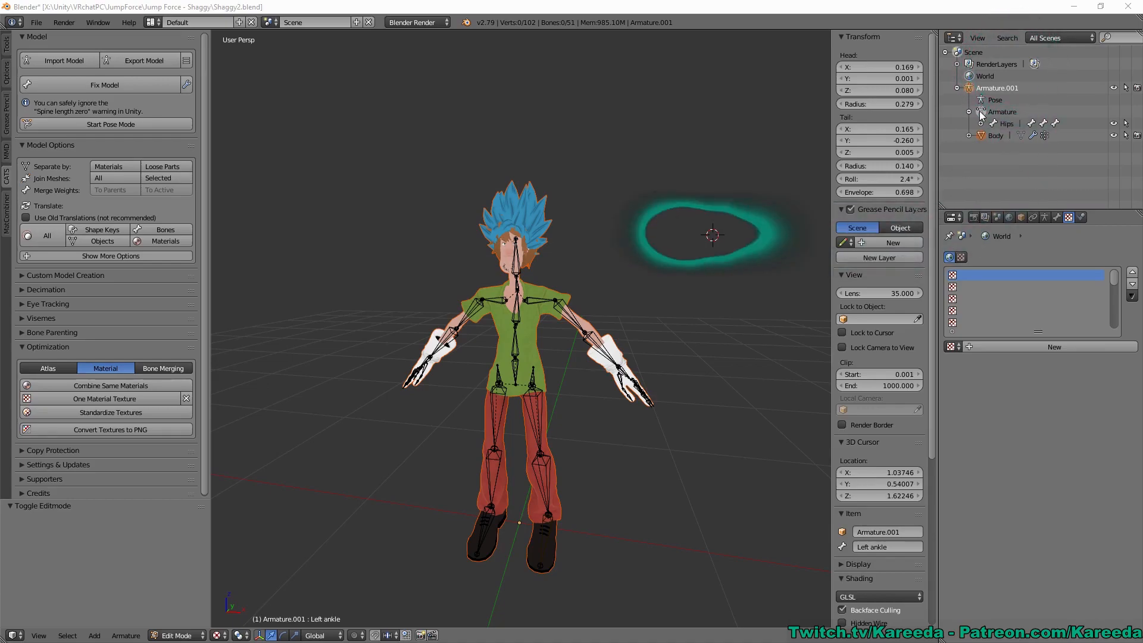
pyautogui.scroll(4, 587, 165)
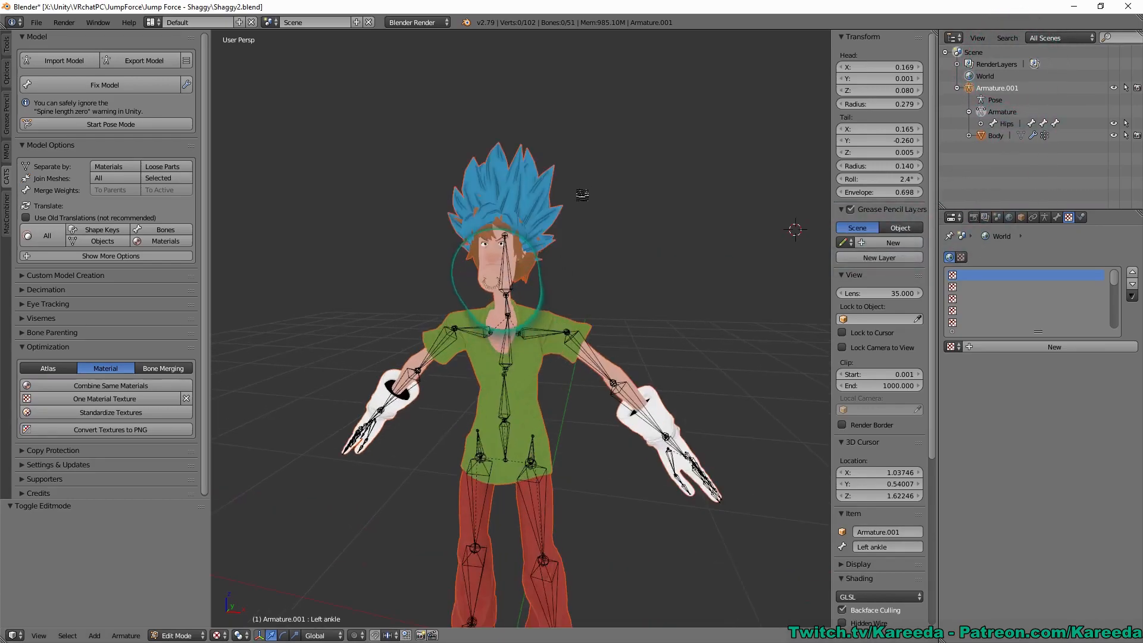
pyautogui.moveTo(583, 194); pyautogui.dragTo(592, 195, button='middle')
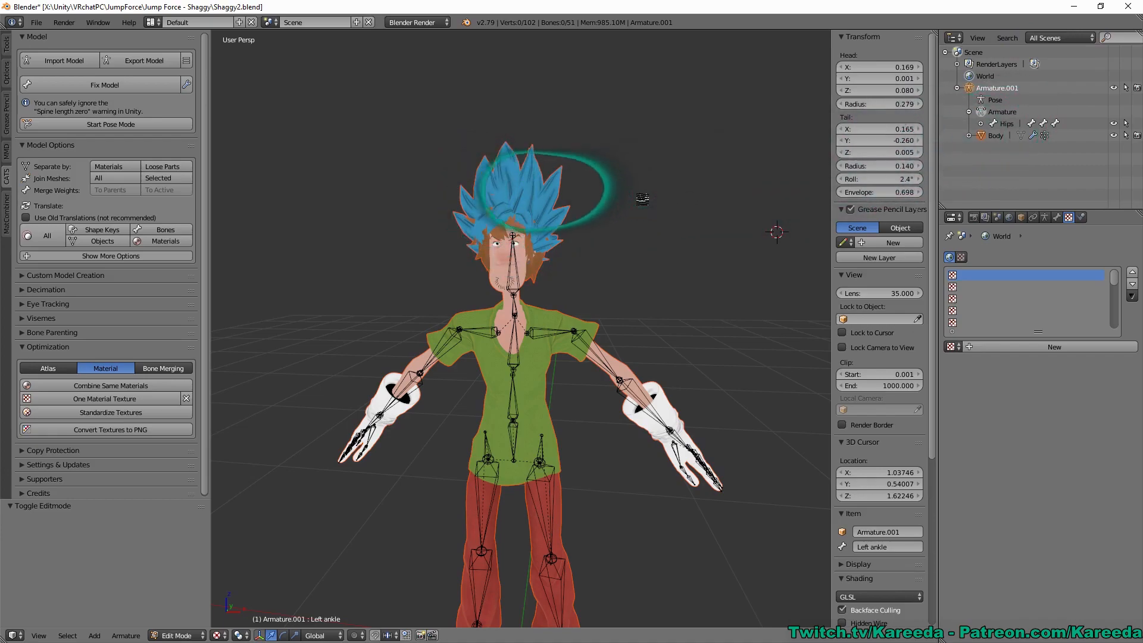
pyautogui.moveTo(643, 198); pyautogui.dragTo(637, 198, button='middle')
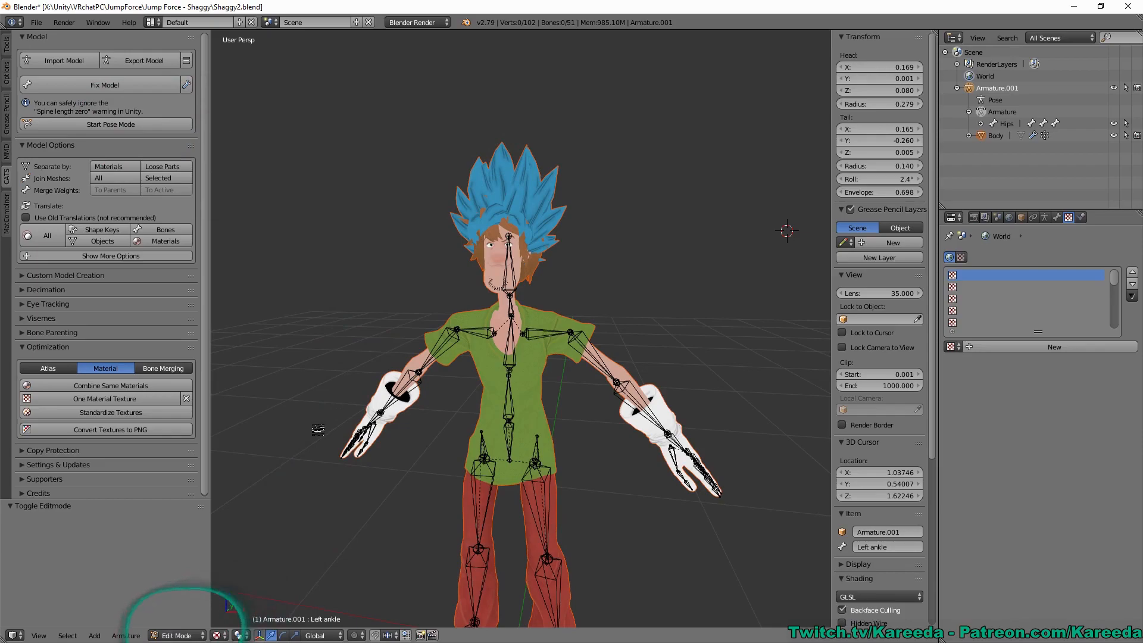
# Select the Body mesh and turn on the Screencast Keys display.
pyautogui.click(993, 136)
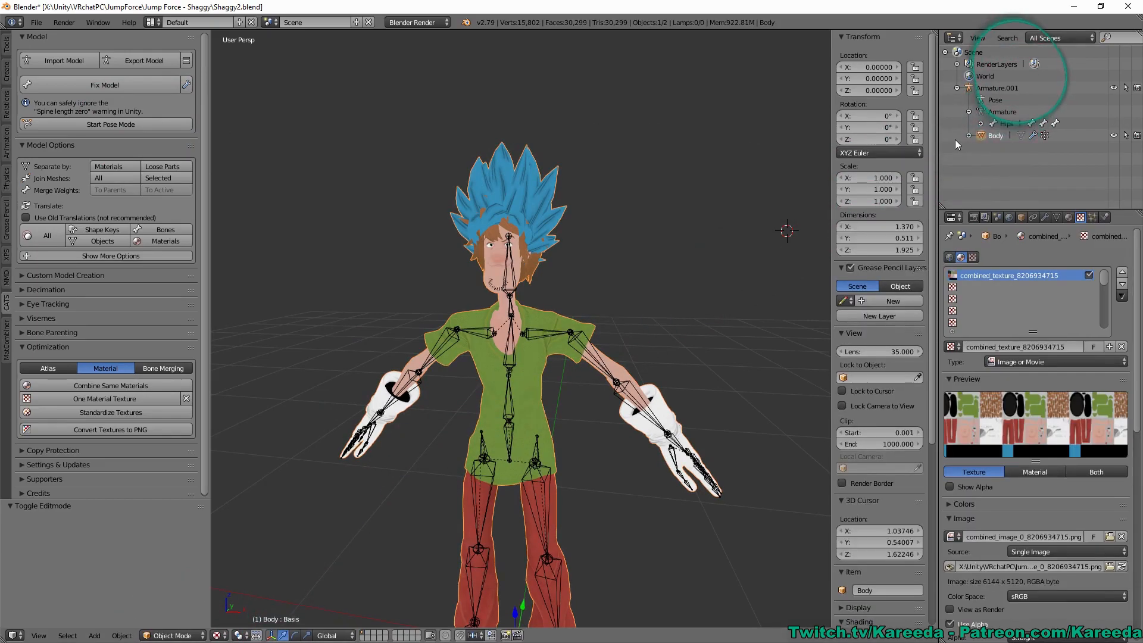
pyautogui.moveTo(641, 185); pyautogui.dragTo(622, 192, button='middle')
pyautogui.scroll(1, 638, 196)
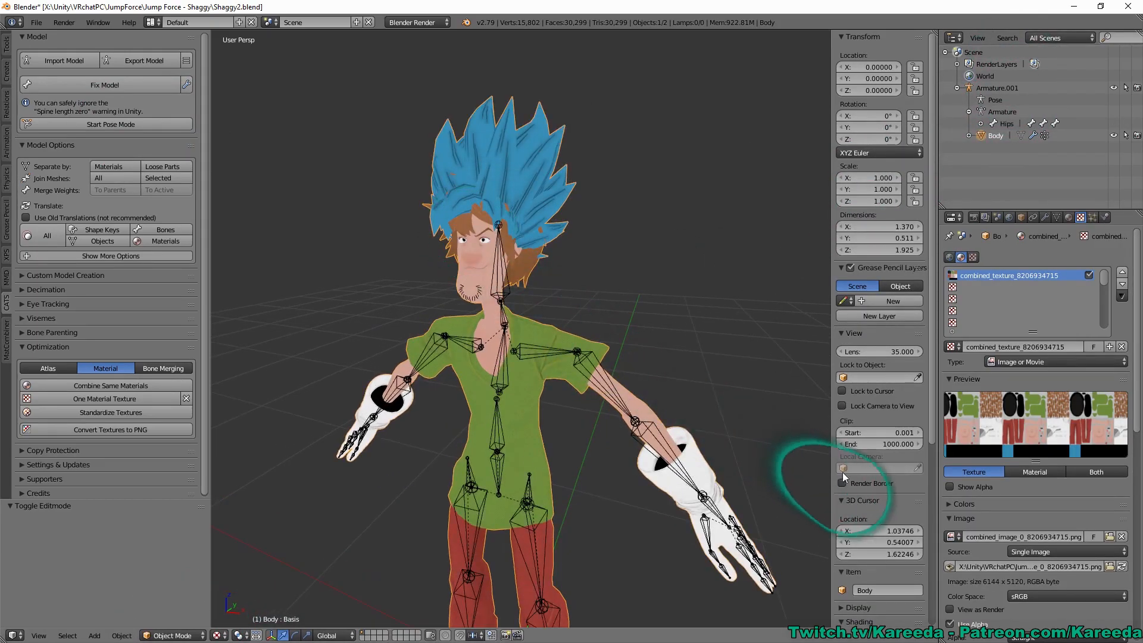
pyautogui.scroll(-10, 842, 470)
pyautogui.click(885, 619)
pyautogui.scroll(-6, 880, 536)
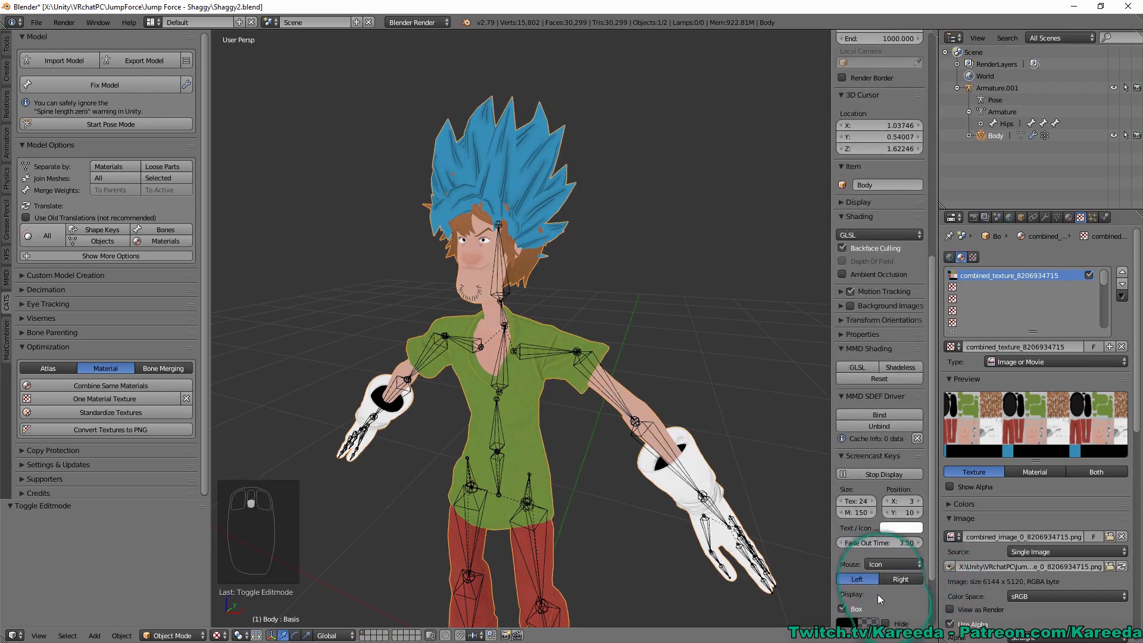
# Enter Edit Mode on the Body mesh, select one vertex on the blue hair and limit selection to visible geometry.
pyautogui.press('Tab')
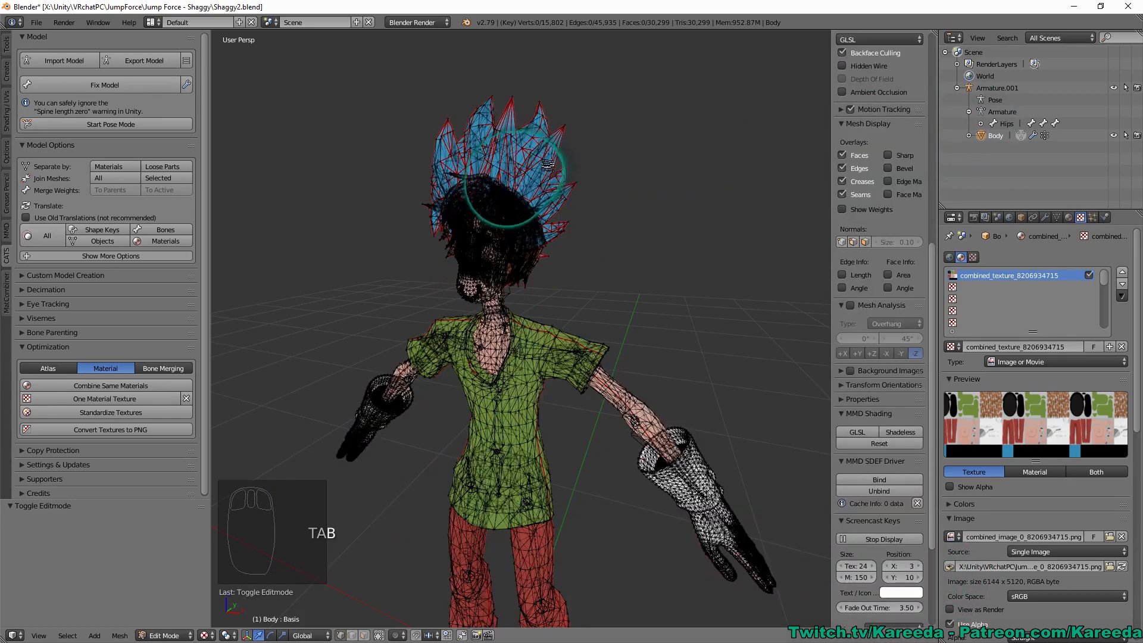
pyautogui.keyDown('shift'); pyautogui.moveTo(501, 228); pyautogui.dragTo(518, 232, button='middle'); pyautogui.keyUp('shift')
pyautogui.scroll(2, 517, 231)
pyautogui.rightClick(592, 102)
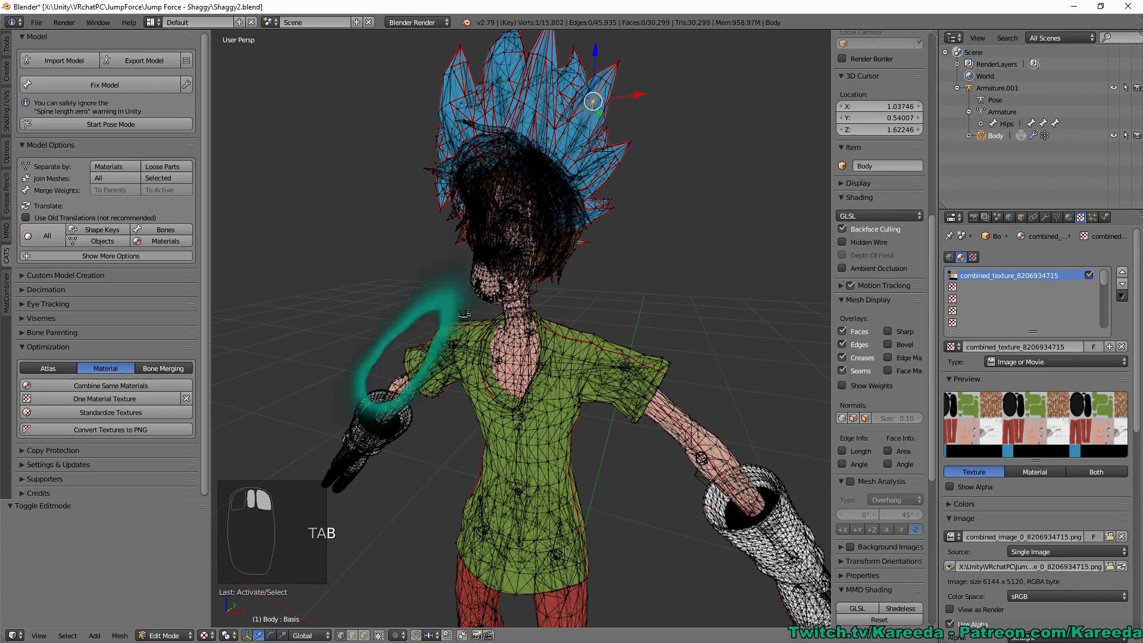
pyautogui.click(182, 635)
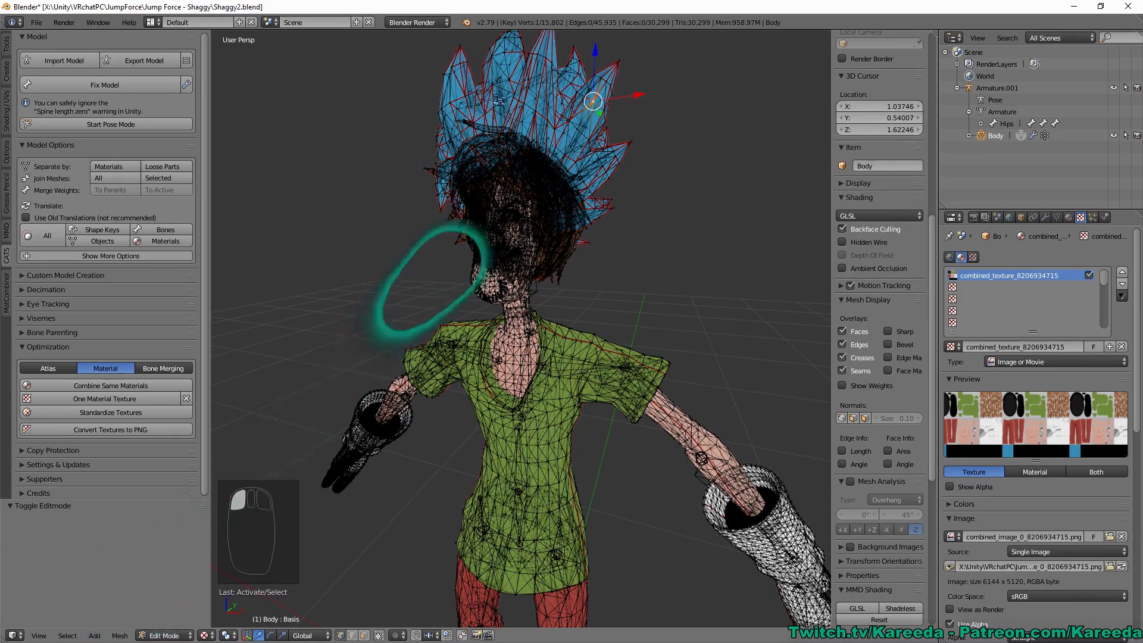
pyautogui.keyDown('shift'); pyautogui.moveTo(571, 170); pyautogui.dragTo(495, 262, button='middle'); pyautogui.keyUp('shift')
pyautogui.click(379, 635)
# Select all the blue hair geometry linked to the chosen vertex, delimited by Material.
pyautogui.scroll(2, 566, 194)
pyautogui.moveTo(557, 398); pyautogui.dragTo(528, 447, button='middle')
pyautogui.hotkey('ctrl', 'l')
pyautogui.moveTo(506, 173); pyautogui.dragTo(550, 188, button='middle')
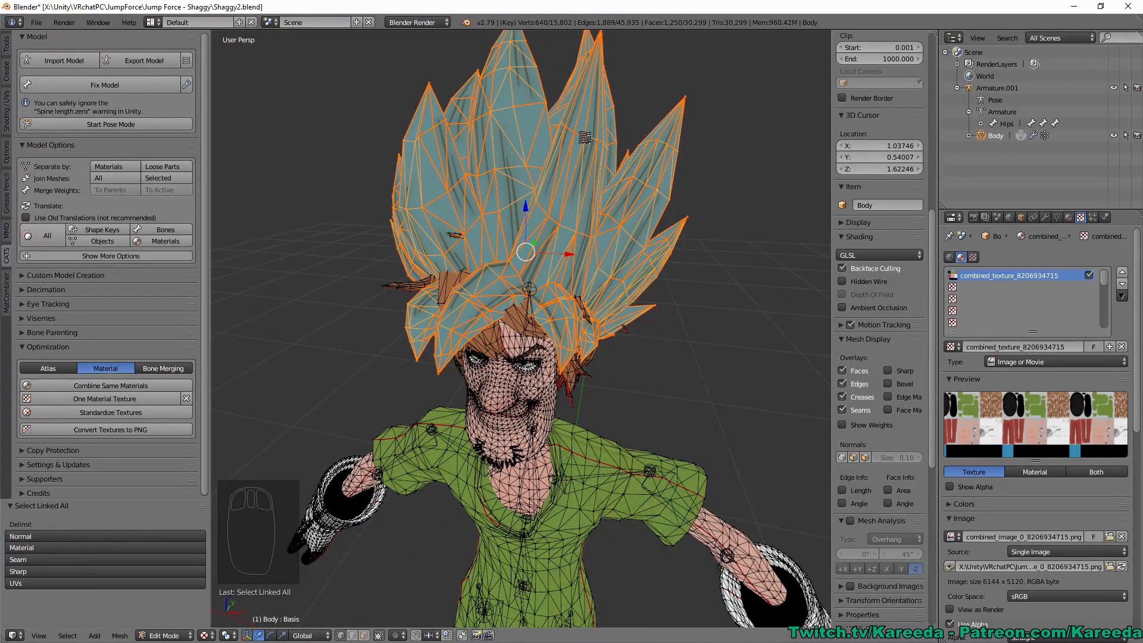
pyautogui.click(59, 548)
pyautogui.moveTo(471, 196); pyautogui.dragTo(631, 260, button='middle')
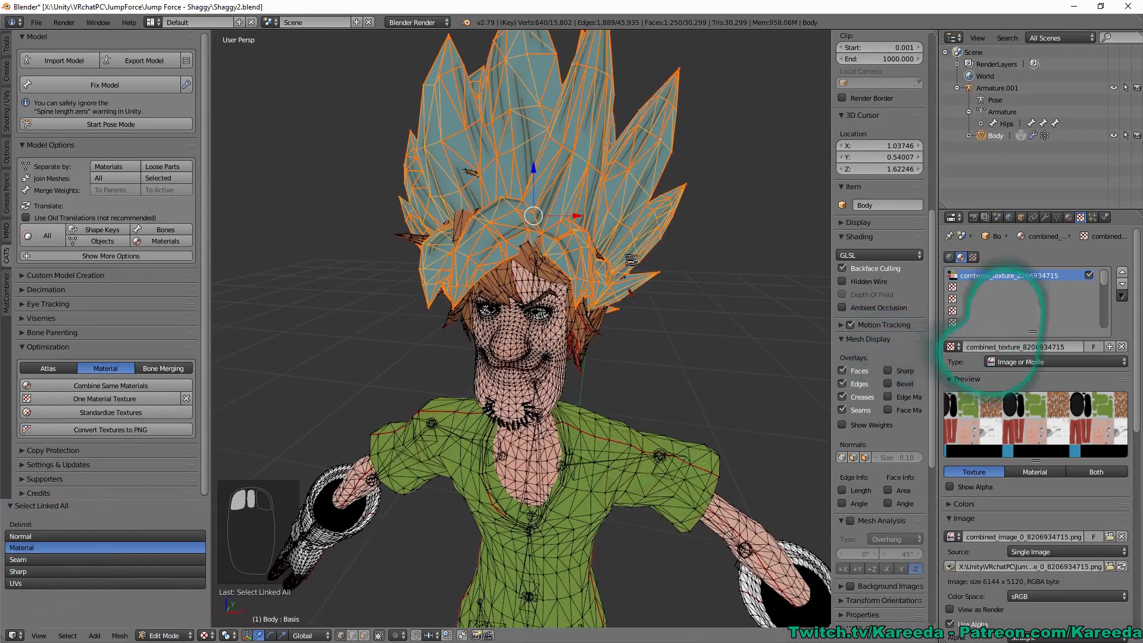
# Return to Object Mode and add a shape key named GokuHair to the Body mesh.
pyautogui.click(1056, 217)
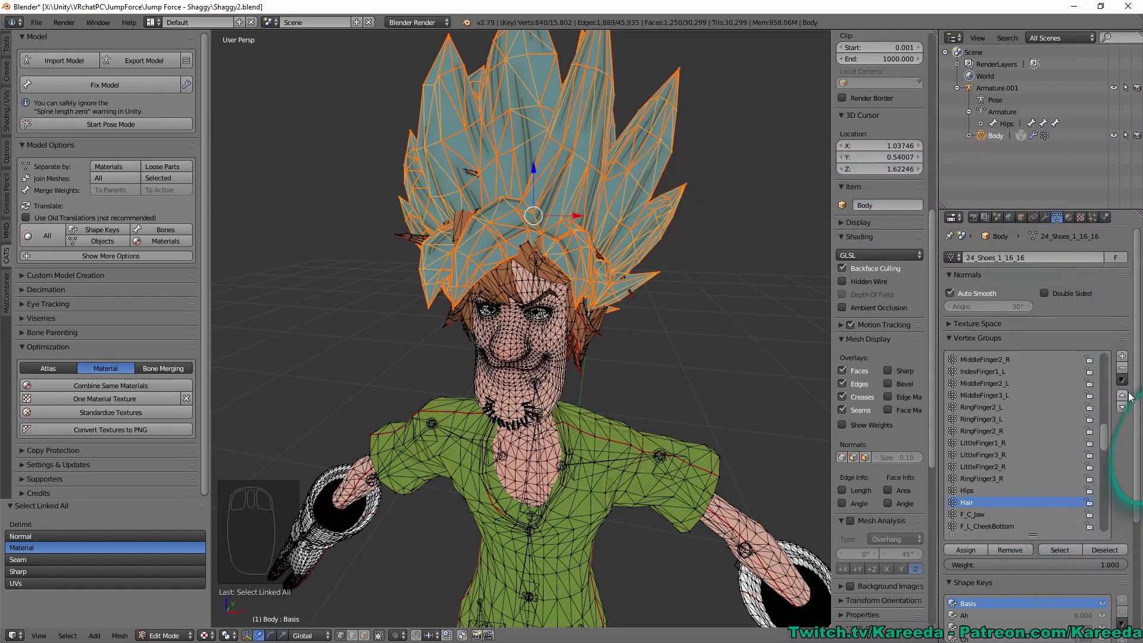
pyautogui.moveTo(1136, 381); pyautogui.dragTo(1048, 428)
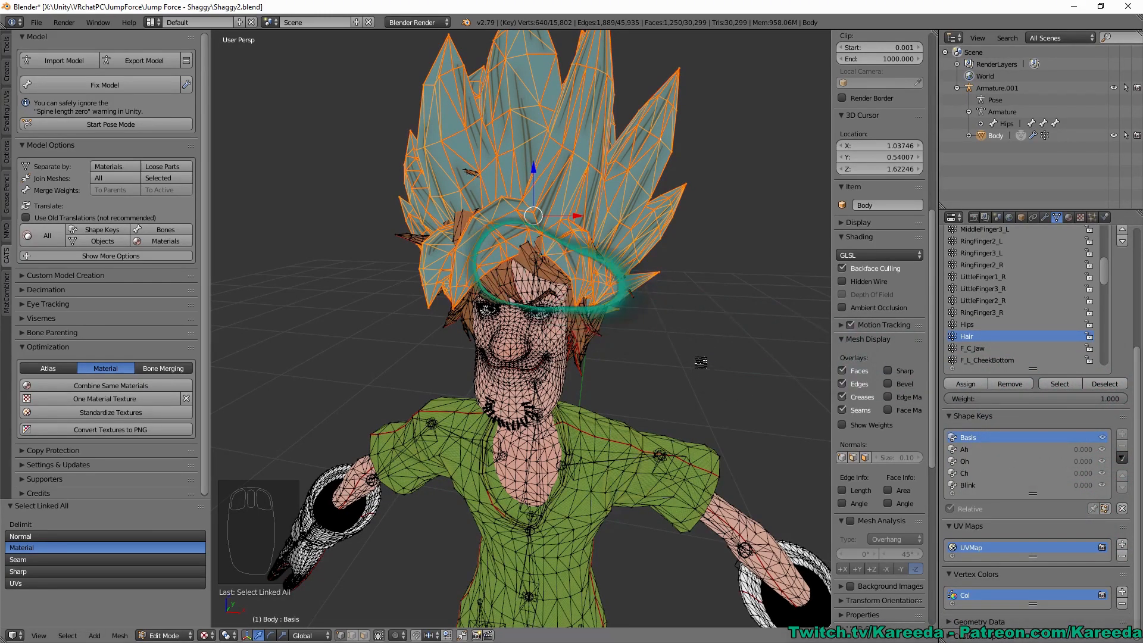
pyautogui.press('Tab')
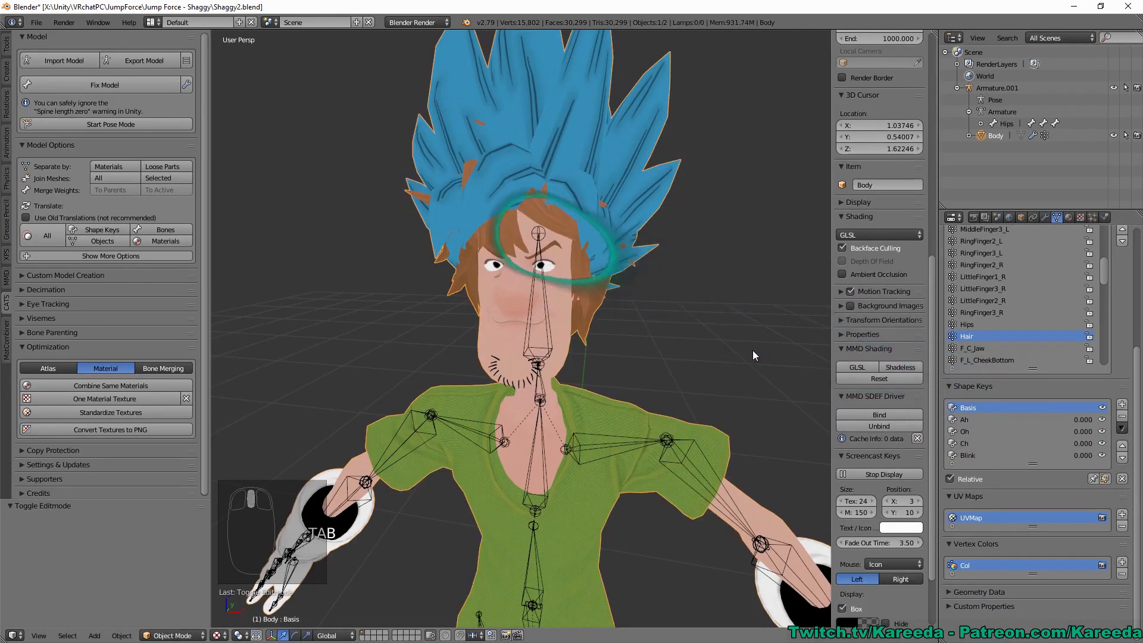
pyautogui.click(1122, 405)
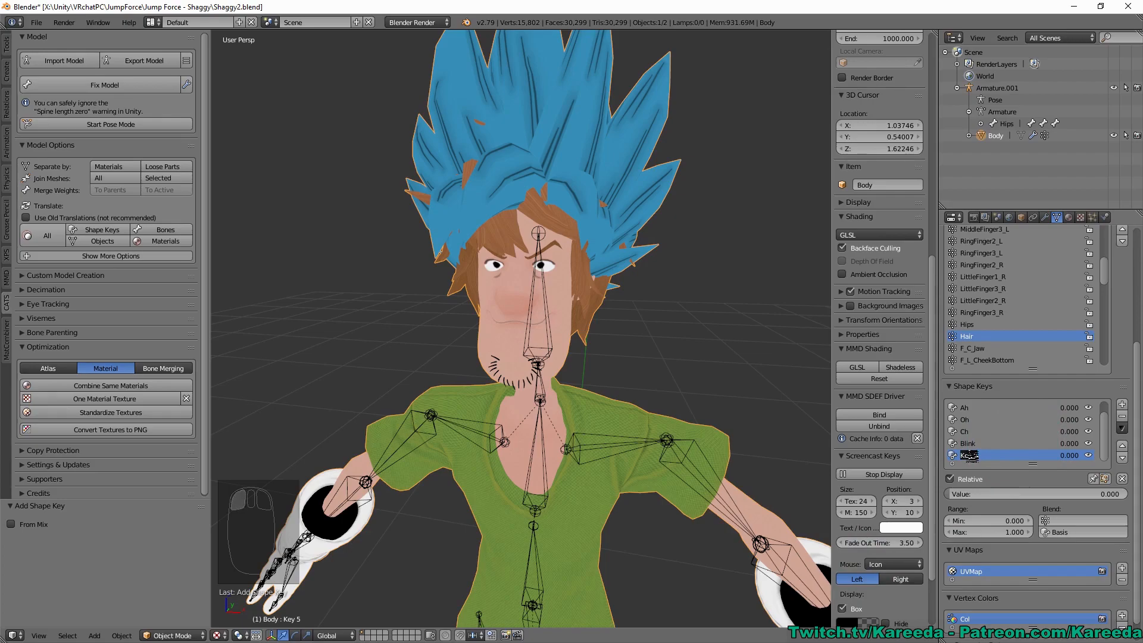
pyautogui.write('GokuHair')
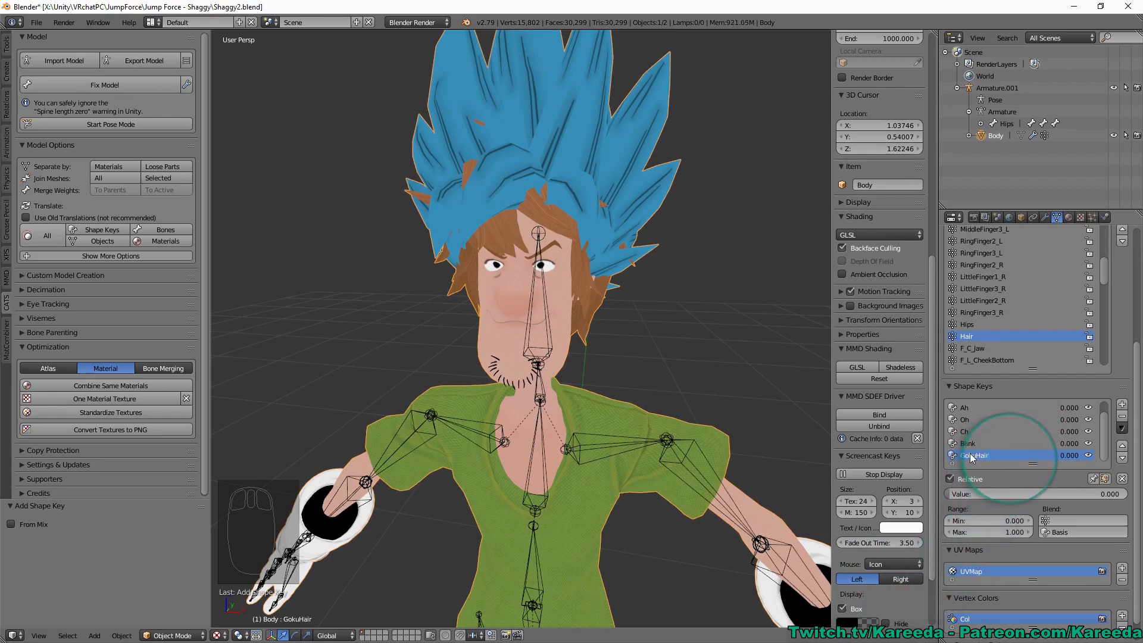
pyautogui.click(885, 447)
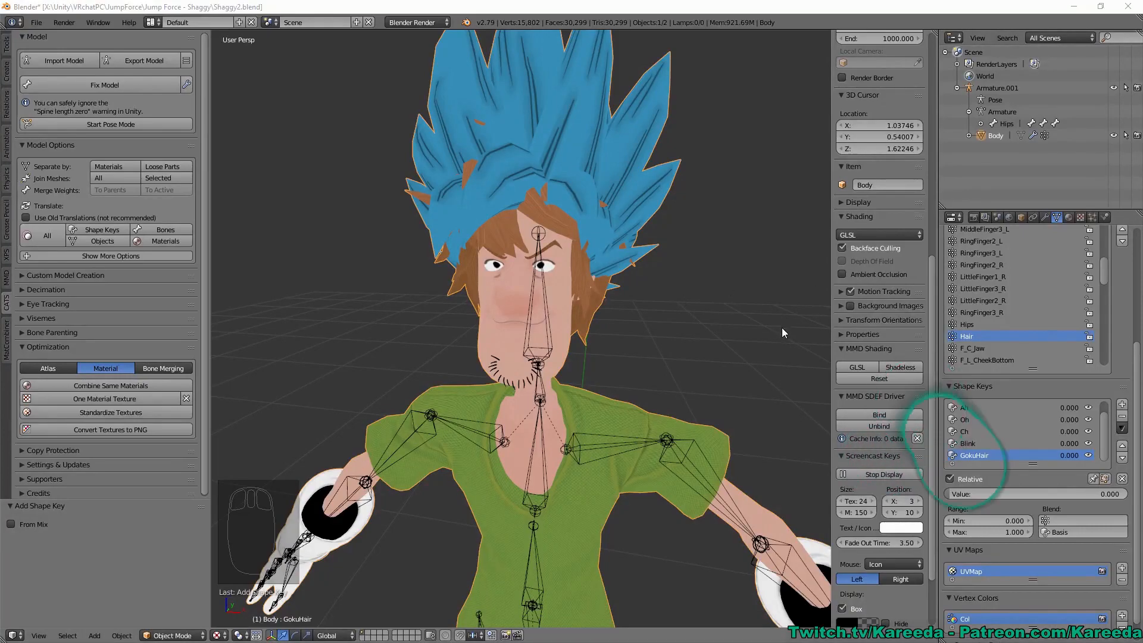
pyautogui.moveTo(684, 256); pyautogui.dragTo(680, 254, button='middle')
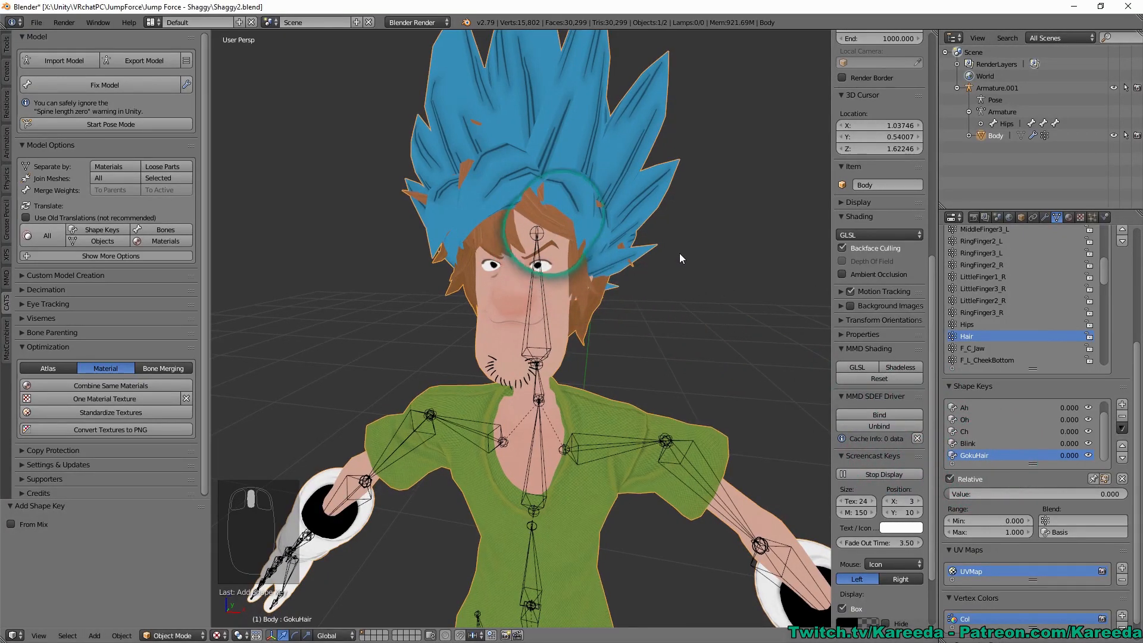
# In Edit Mode with GokuHair active, scale the selected blue hair to about 0.114 and lower it into the head.
pyautogui.press('Tab')
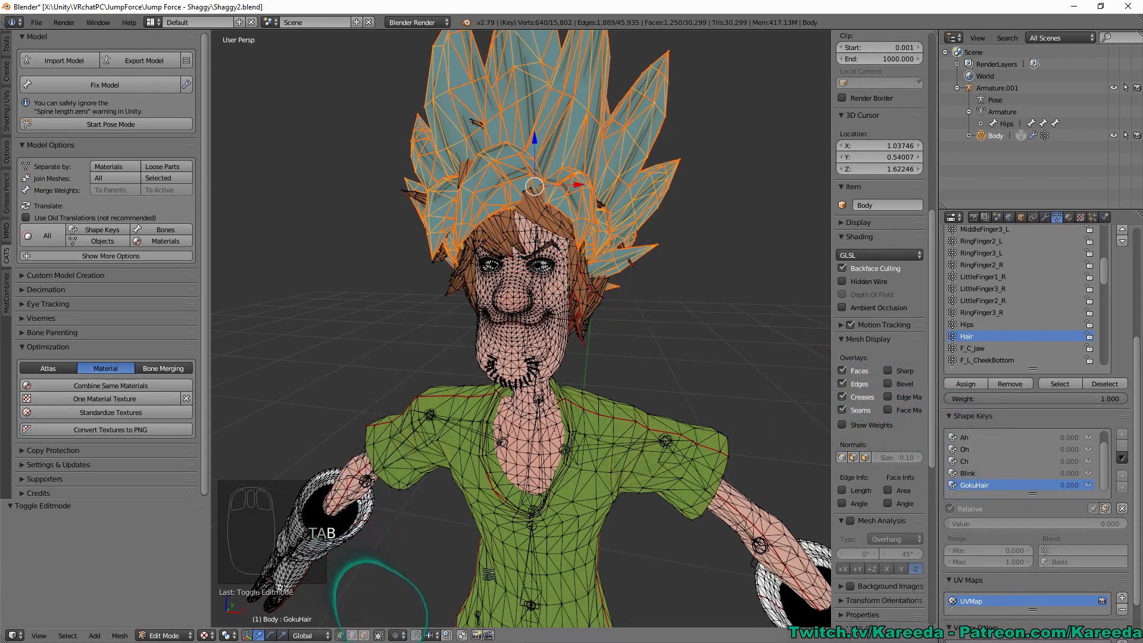
pyautogui.moveTo(518, 178); pyautogui.dragTo(539, 190, button='middle')
pyautogui.moveTo(677, 143); pyautogui.dragTo(671, 238, button='middle')
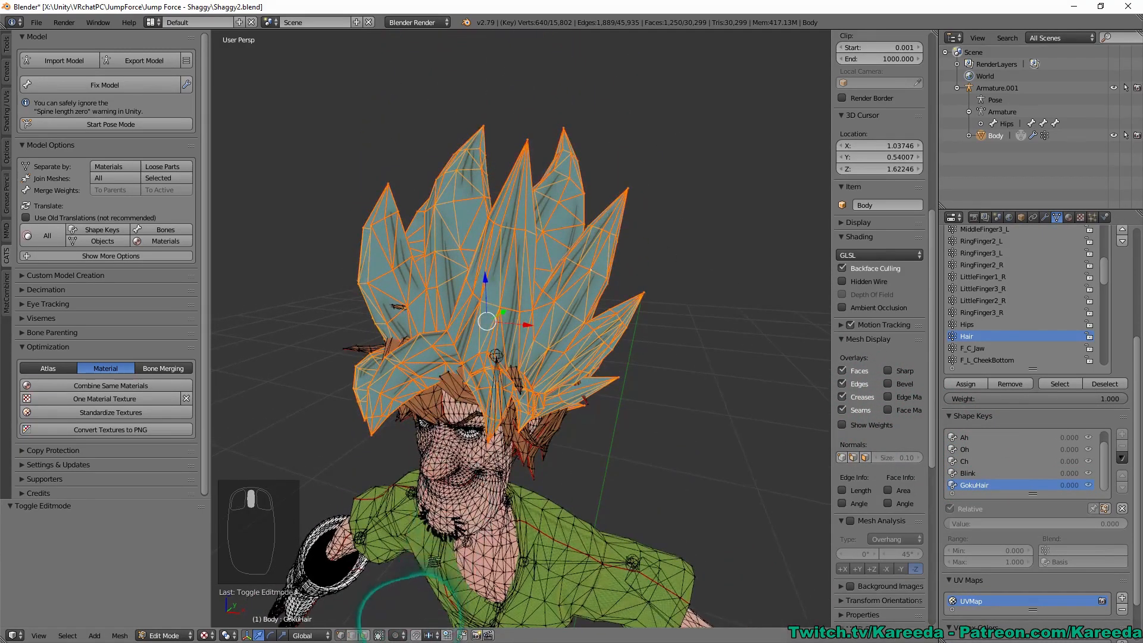
pyautogui.press('s')
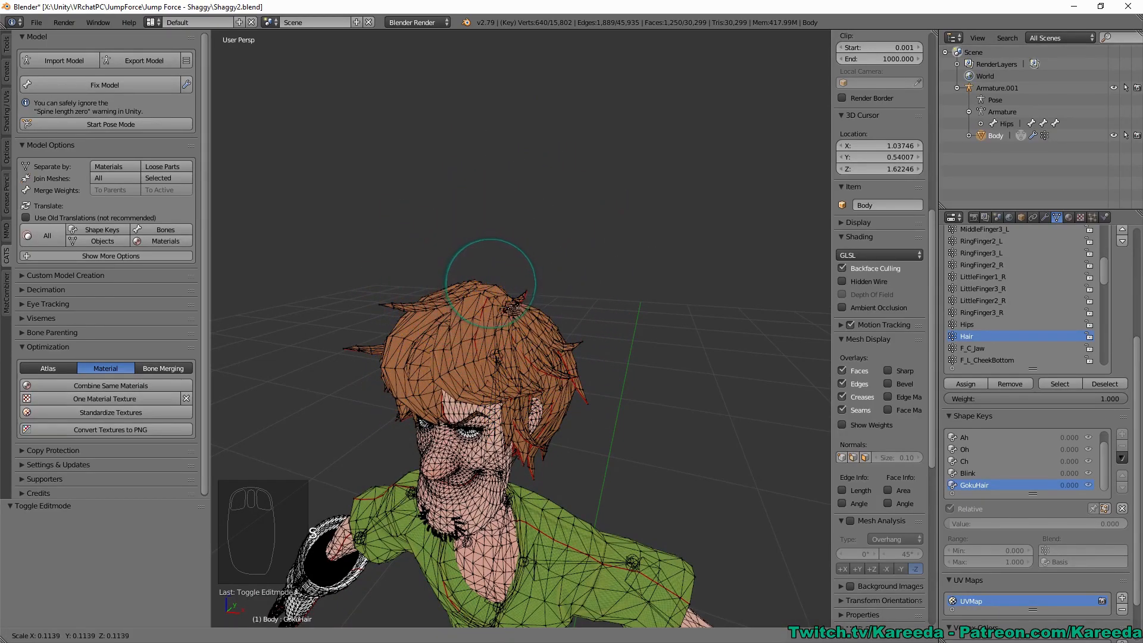
pyautogui.click(490, 283)
pyautogui.moveTo(384, 636); pyautogui.dragTo(454, 266, button='middle')
pyautogui.moveTo(462, 246); pyautogui.dragTo(468, 293)
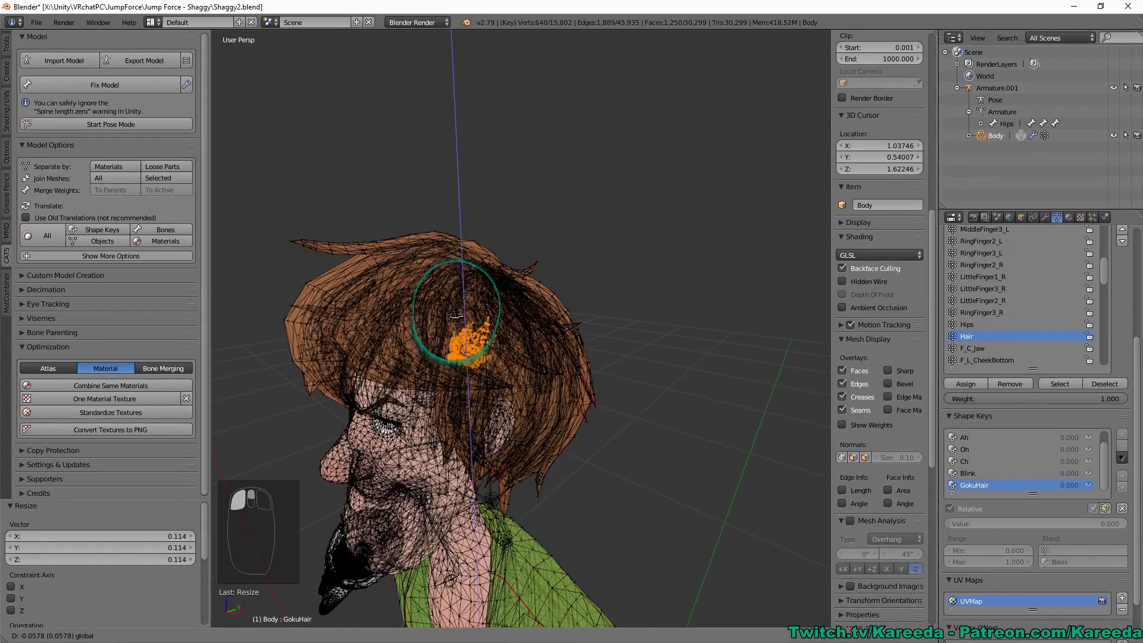
# Shrink the blue hair further, shift it about -0.037 along Y, scale it by about 0.621 and return to Object Mode.
pyautogui.scroll(3, 467, 293)
pyautogui.press('s')
pyautogui.click(537, 334)
pyautogui.moveTo(536, 334); pyautogui.dragTo(542, 271, button='middle')
pyautogui.moveTo(459, 296); pyautogui.dragTo(398, 301)
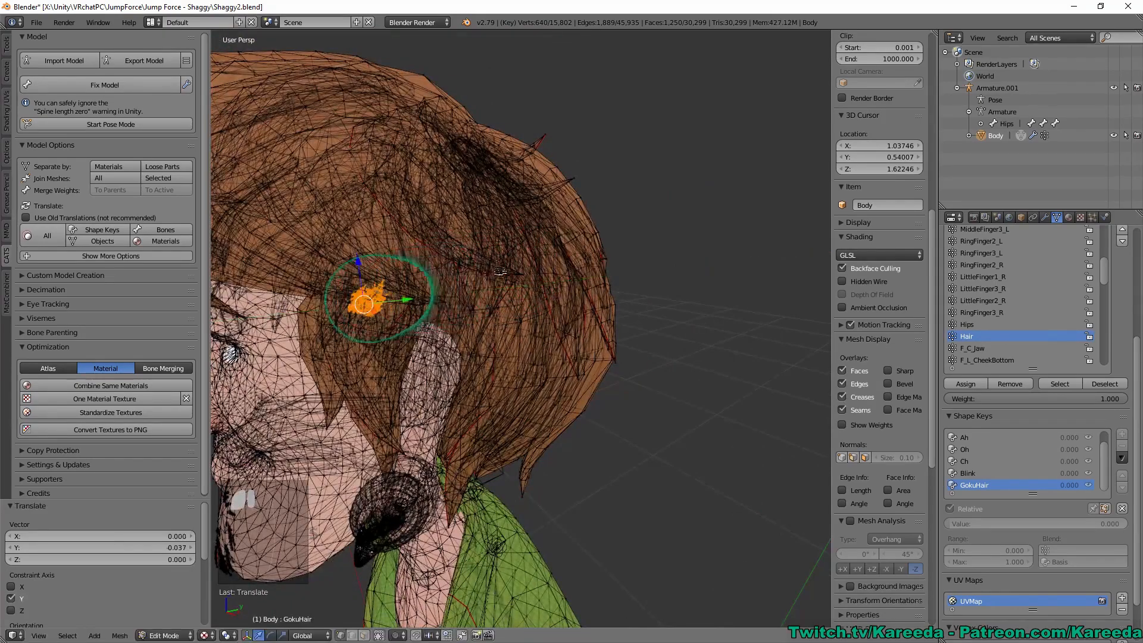
pyautogui.moveTo(398, 301); pyautogui.dragTo(482, 283, button='middle')
pyautogui.press('s')
pyautogui.click(584, 198)
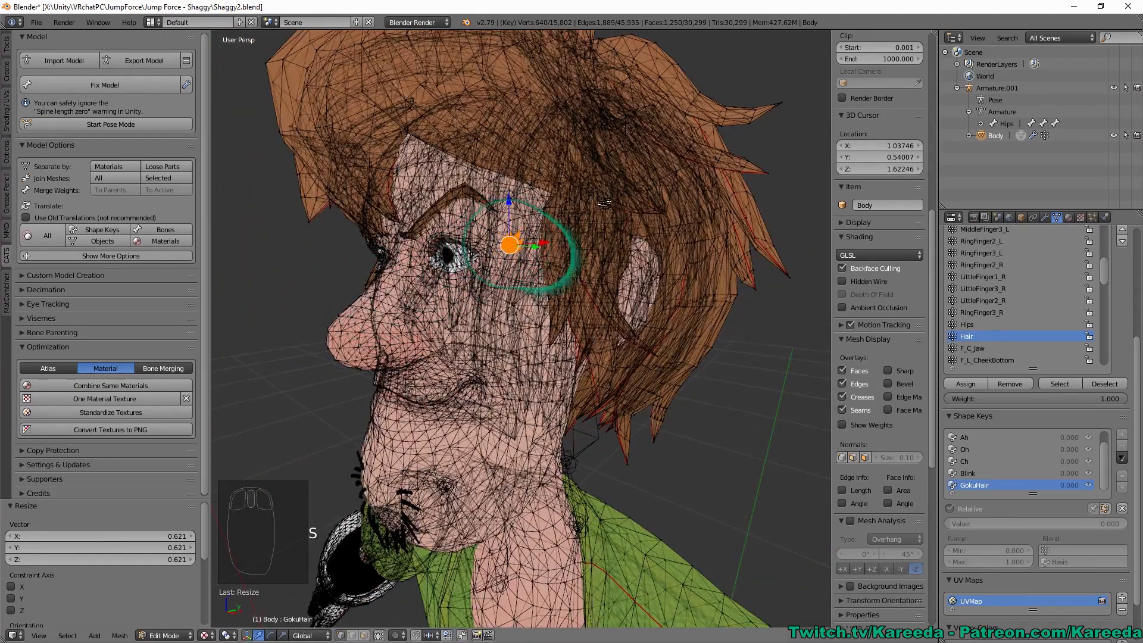
pyautogui.press('Tab')
pyautogui.scroll(-2, 662, 201)
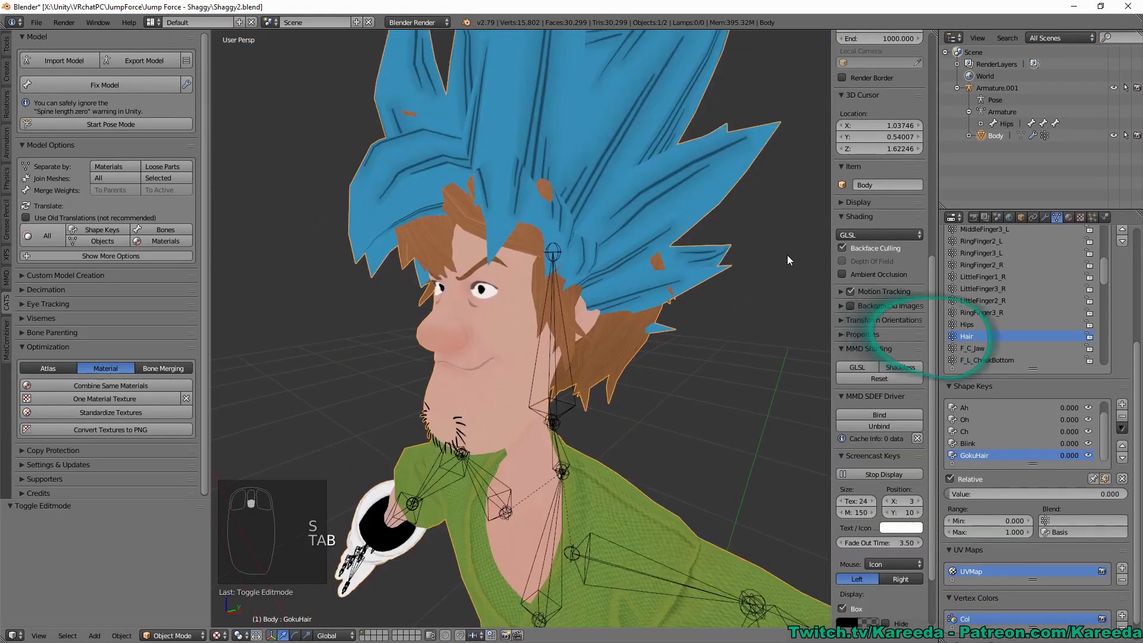
# Add another shape key to the Body mesh and name it ShagHair.
pyautogui.click(1122, 405)
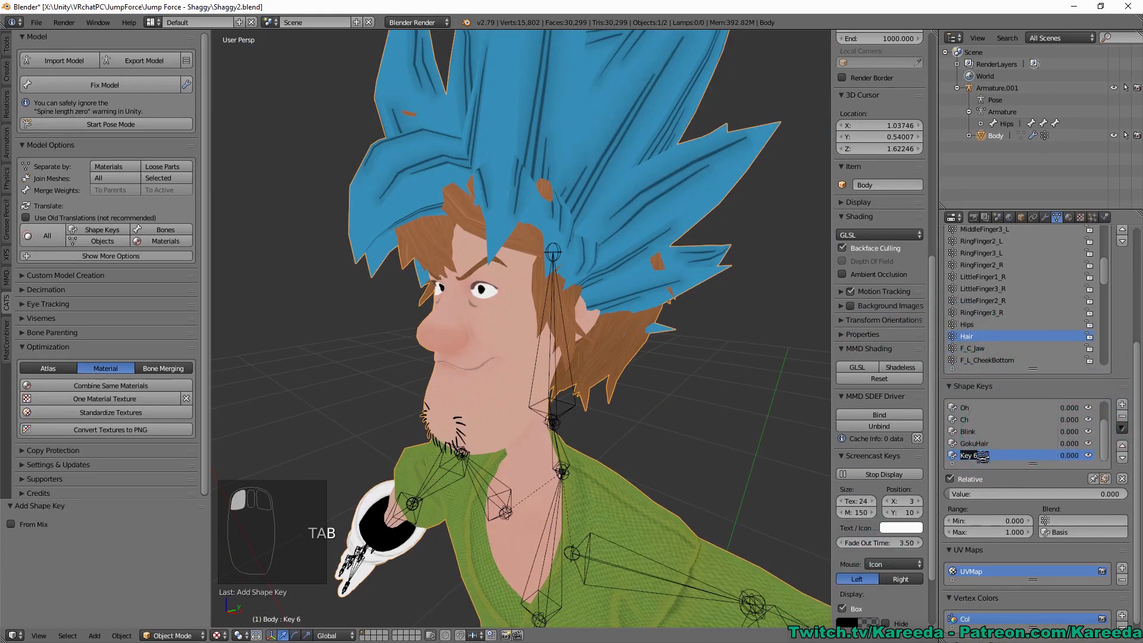
pyautogui.write('gHair')
pyautogui.press('Return')
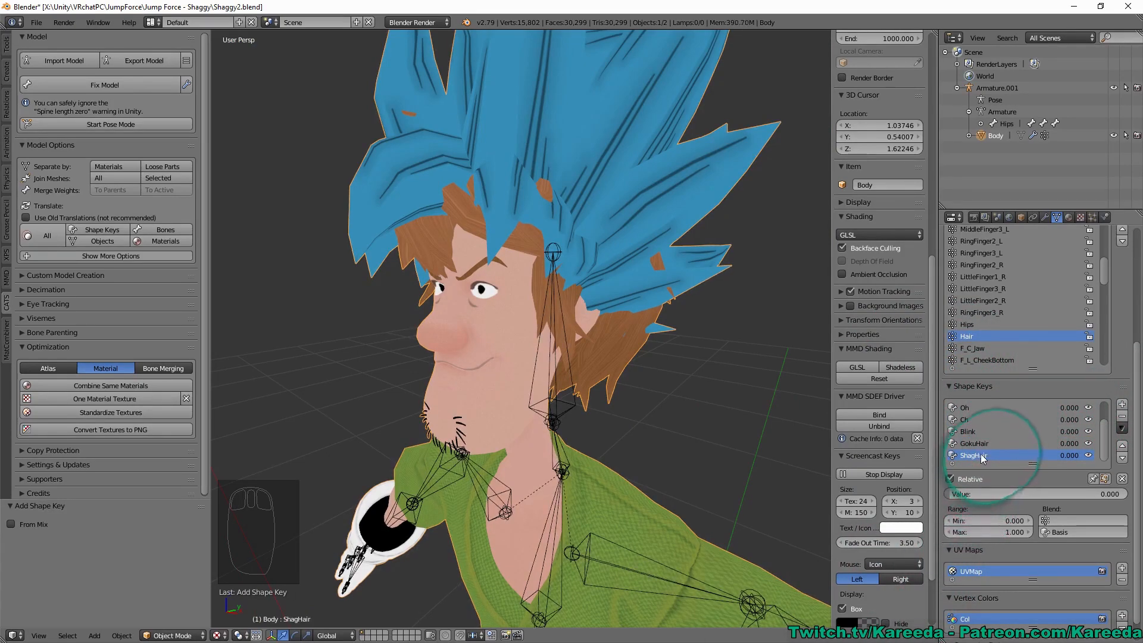
# In Edit Mode, clear the selection and select the vertices of the Hair vertex group.
pyautogui.scroll(-2, 1027, 334)
pyautogui.press('Tab')
pyautogui.press('a')
pyautogui.press('a')
pyautogui.scroll(-4, 834, 333)
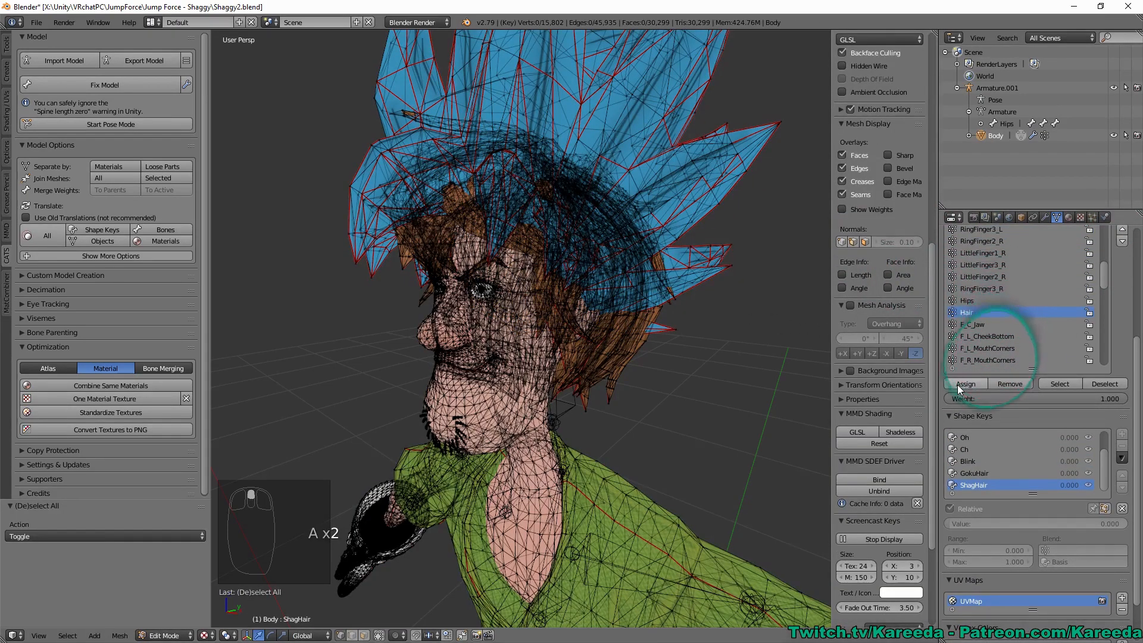
pyautogui.click(1060, 384)
pyautogui.moveTo(667, 259); pyautogui.dragTo(713, 217, button='middle')
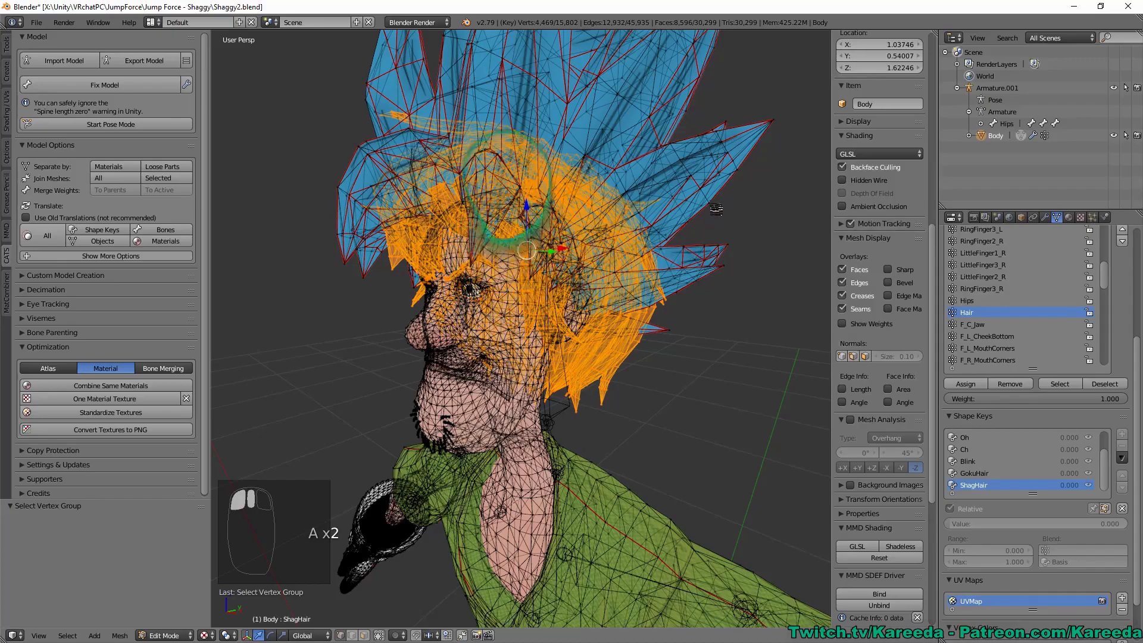
# Scale the selected brown hair to about 0.040 so it hides inside the head and return to Object Mode.
pyautogui.press('s')
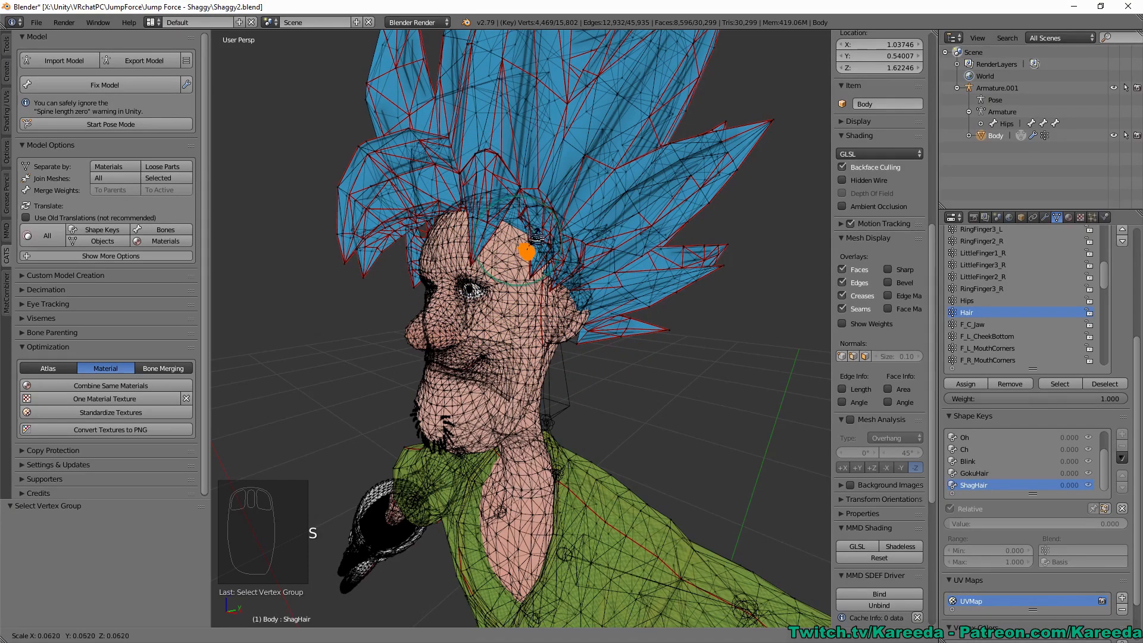
pyautogui.click(532, 243)
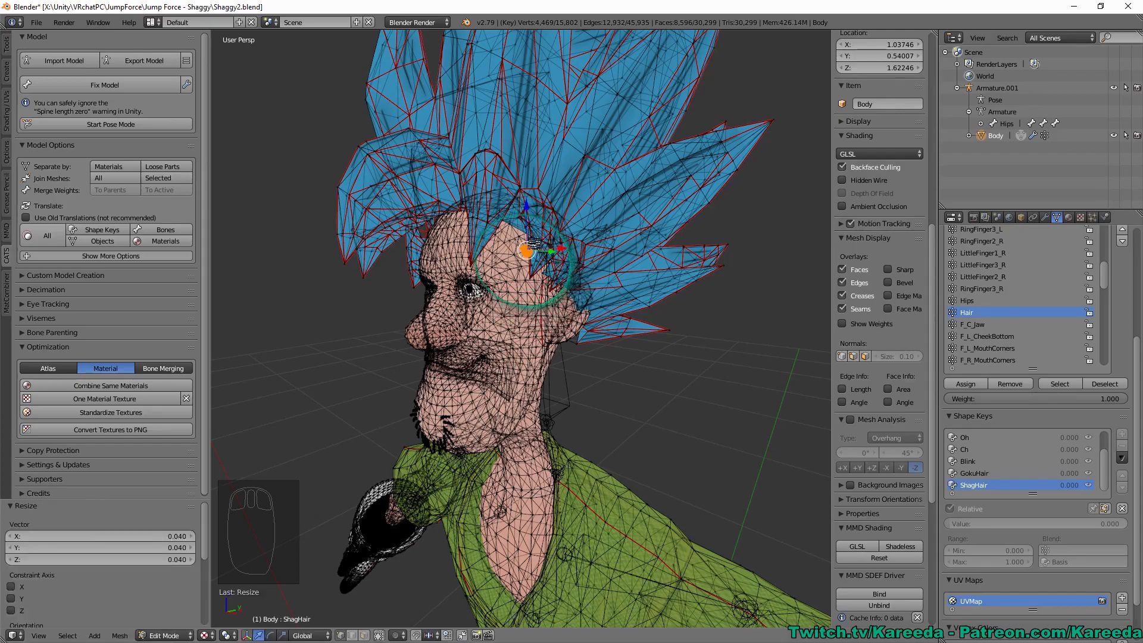
pyautogui.press('Tab')
pyautogui.moveTo(630, 238); pyautogui.dragTo(604, 228, button='middle')
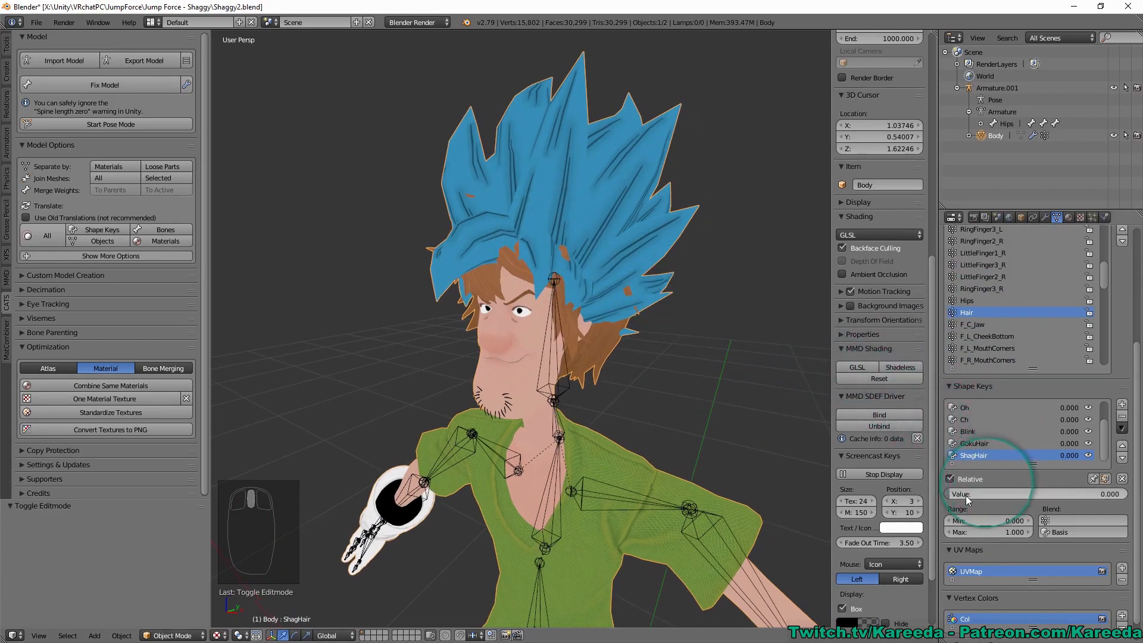
# Set the ShagHair shape key's value to 1.000 and inspect the head.
pyautogui.moveTo(988, 494); pyautogui.dragTo(1061, 494)
pyautogui.moveTo(711, 336); pyautogui.dragTo(709, 313, button='middle')
pyautogui.scroll(3, 709, 315)
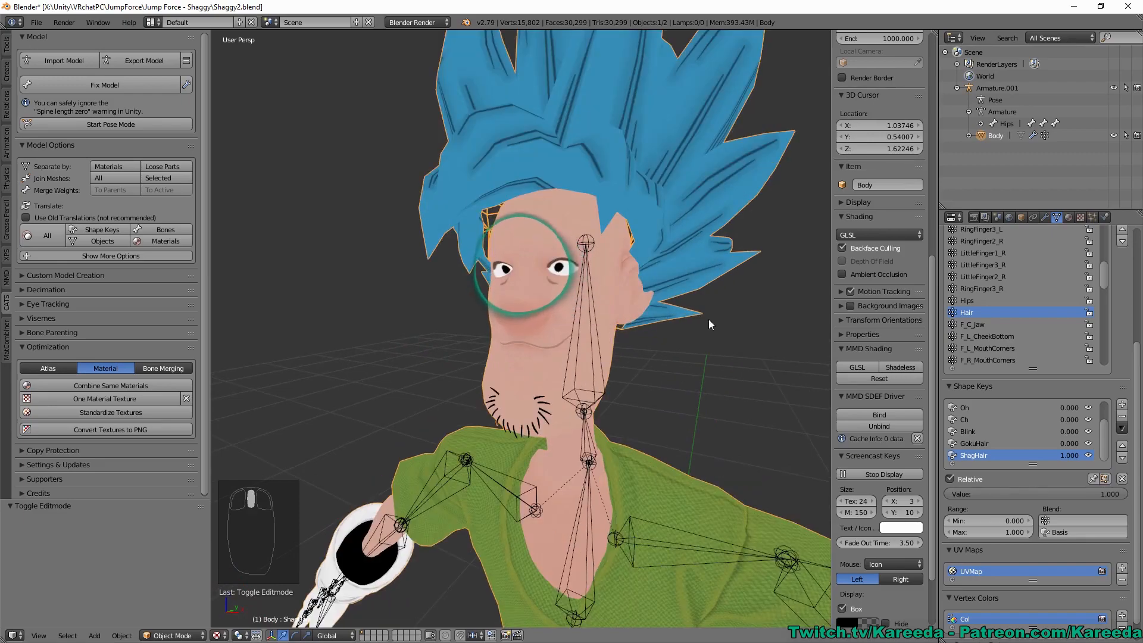
# Test the GokuHair shape key's value and leave it at 0.000 while checking the blue hair.
pyautogui.click(977, 443)
pyautogui.moveTo(1000, 495); pyautogui.dragTo(948, 494)
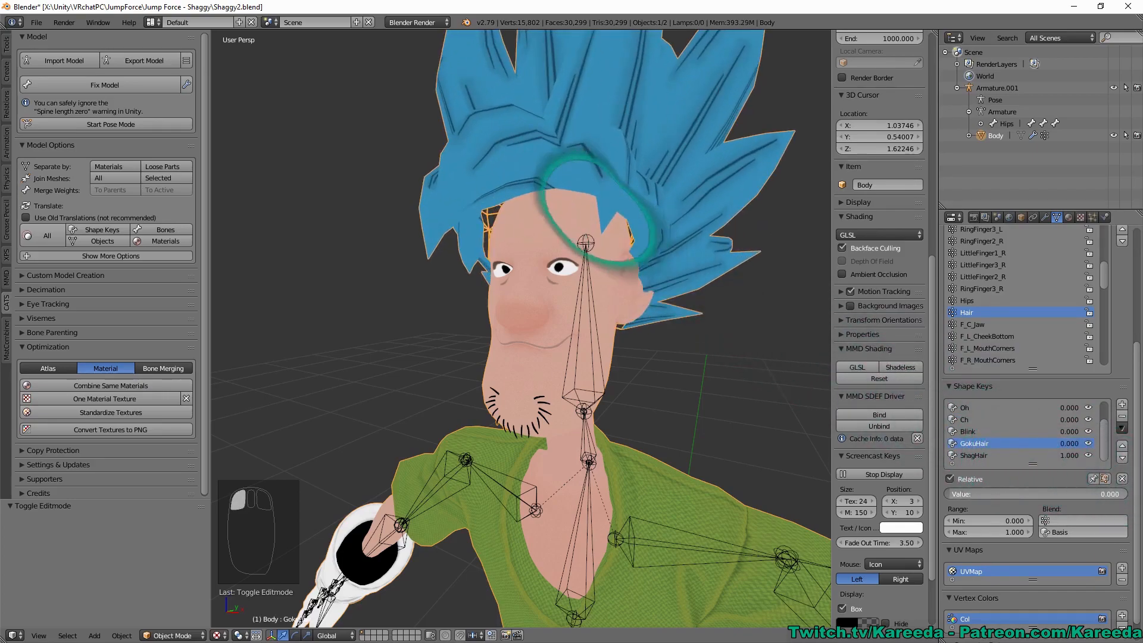
pyautogui.moveTo(653, 230)
pyautogui.mouseDown(button='middle')
pyautogui.moveTo(642, 232)
pyautogui.moveTo(658, 233)
pyautogui.mouseUp(button='middle')
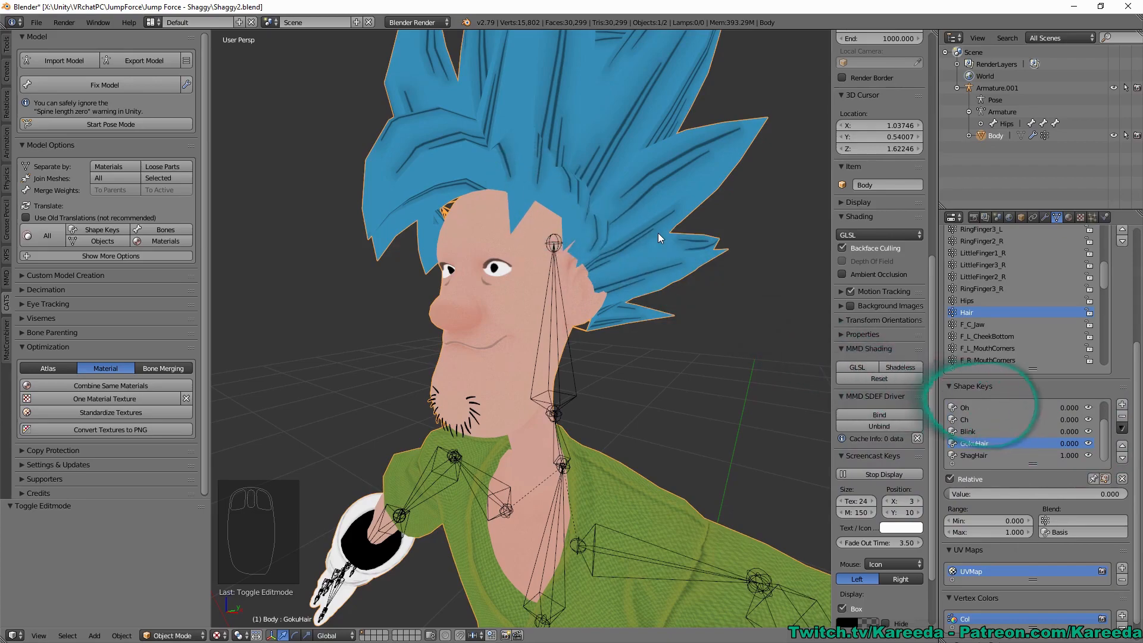
pyautogui.moveTo(605, 206); pyautogui.dragTo(637, 202, button='middle')
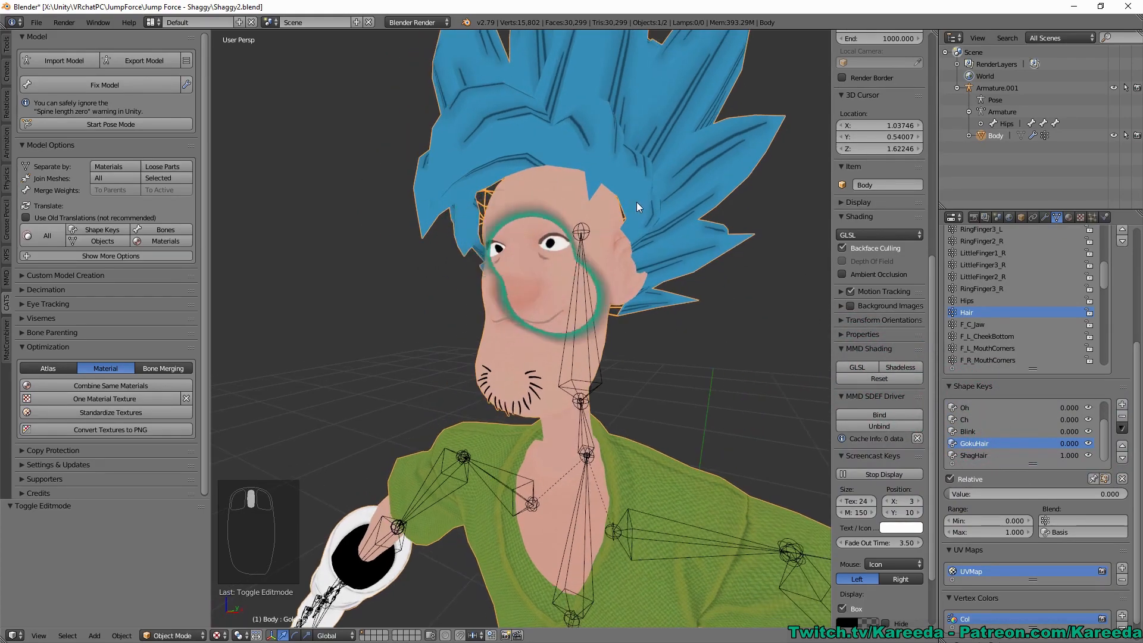
pyautogui.moveTo(641, 252); pyautogui.dragTo(623, 267, button='middle')
pyautogui.scroll(-2, 623, 272)
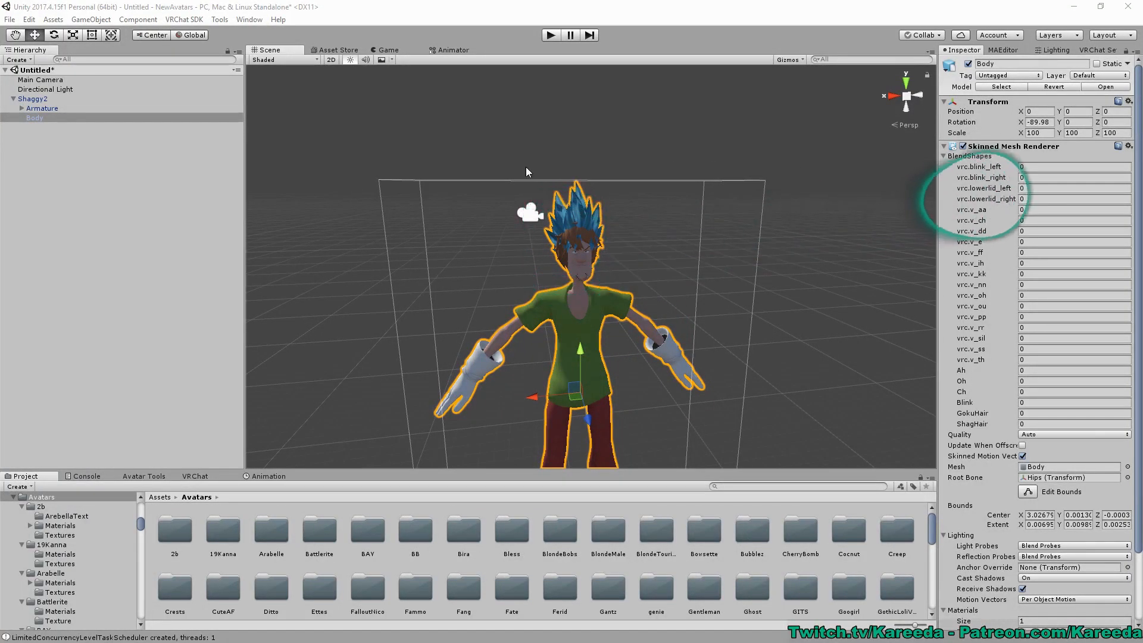
# Switch to Unity, select Shaggy2's Body mesh and display its full BlendShapes list.
pyautogui.click(33, 98)
pyautogui.click(35, 118)
pyautogui.moveTo(941, 159); pyautogui.dragTo(855, 158)
pyautogui.click(859, 157)
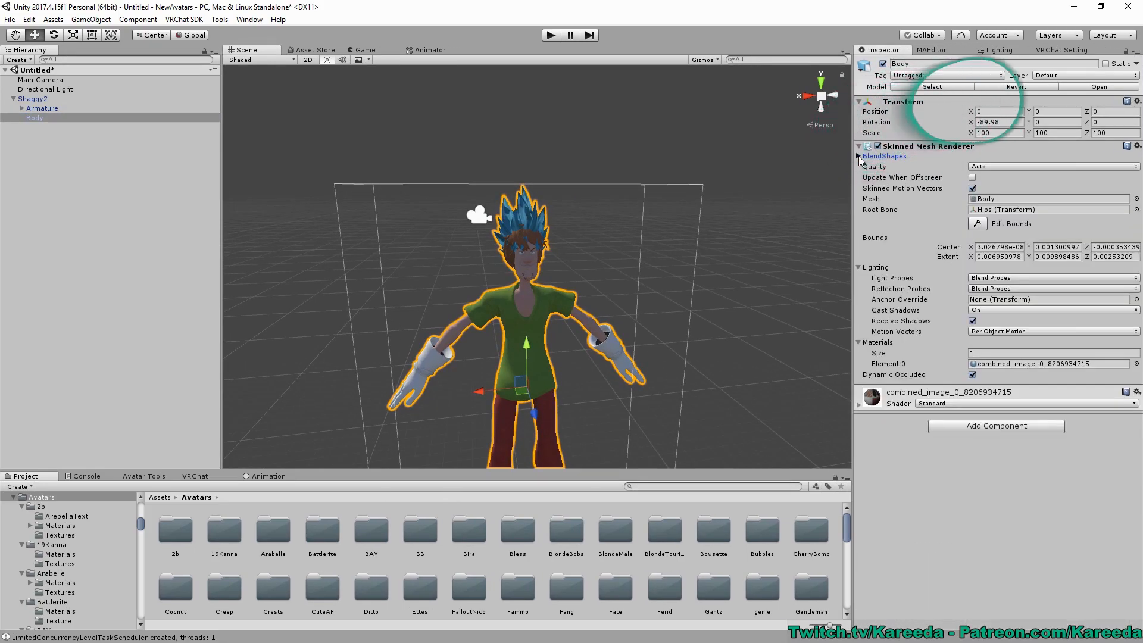
pyautogui.click(859, 156)
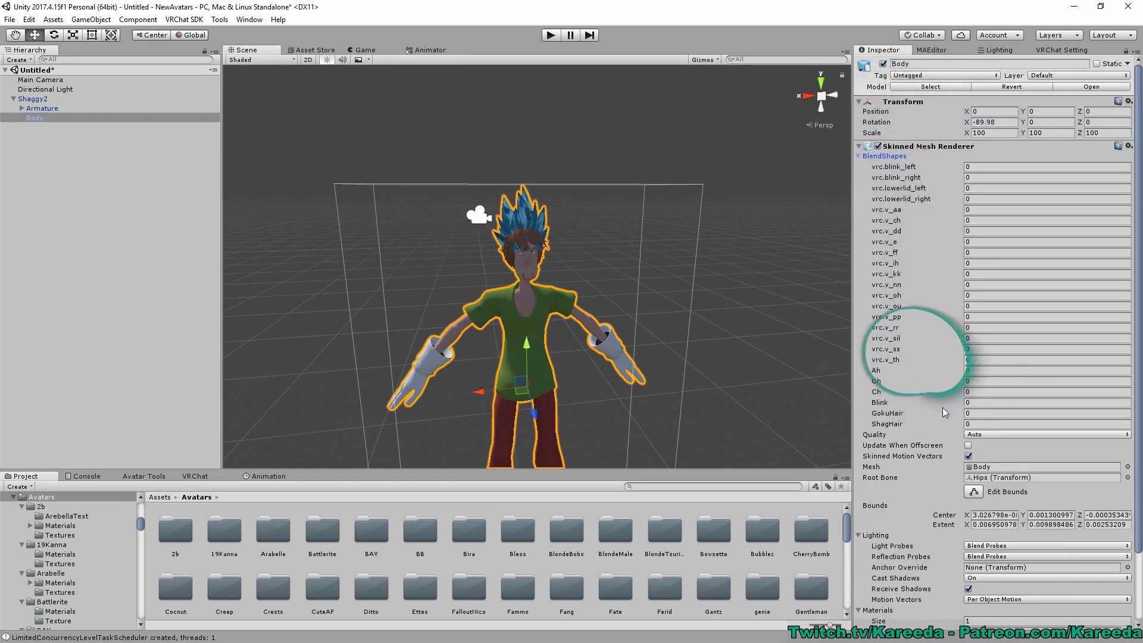
# Set the Body mesh's GokuHair blend shape to 100.
pyautogui.click(988, 424)
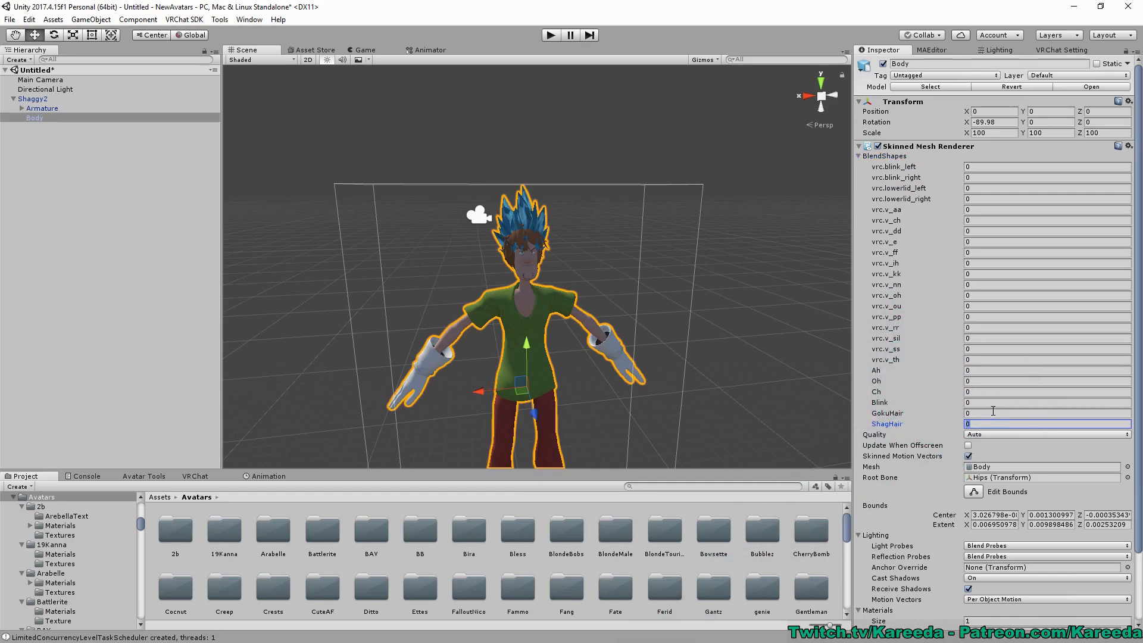
pyautogui.scroll(6, 634, 294)
pyautogui.scroll(-3, 638, 302)
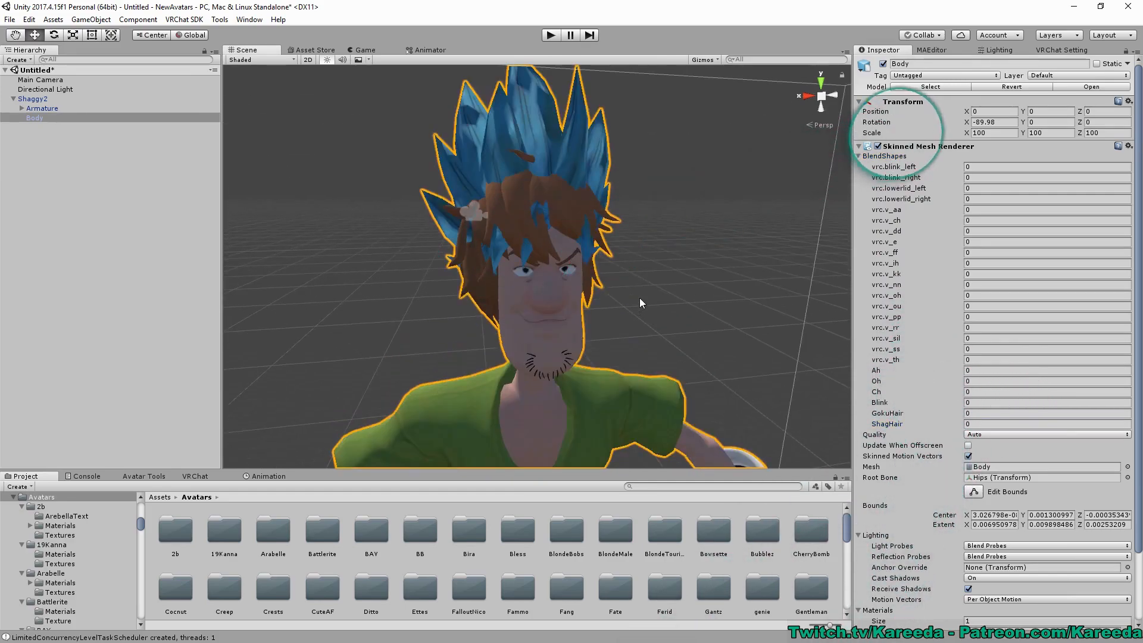
pyautogui.click(991, 425)
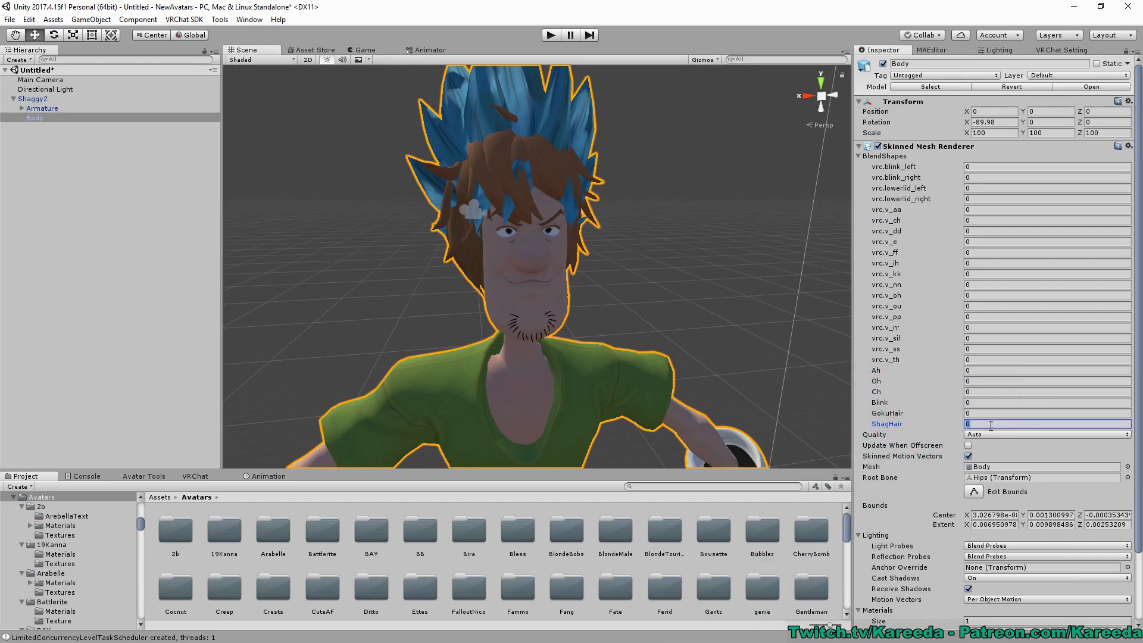
pyautogui.click(988, 415)
pyautogui.write('100')
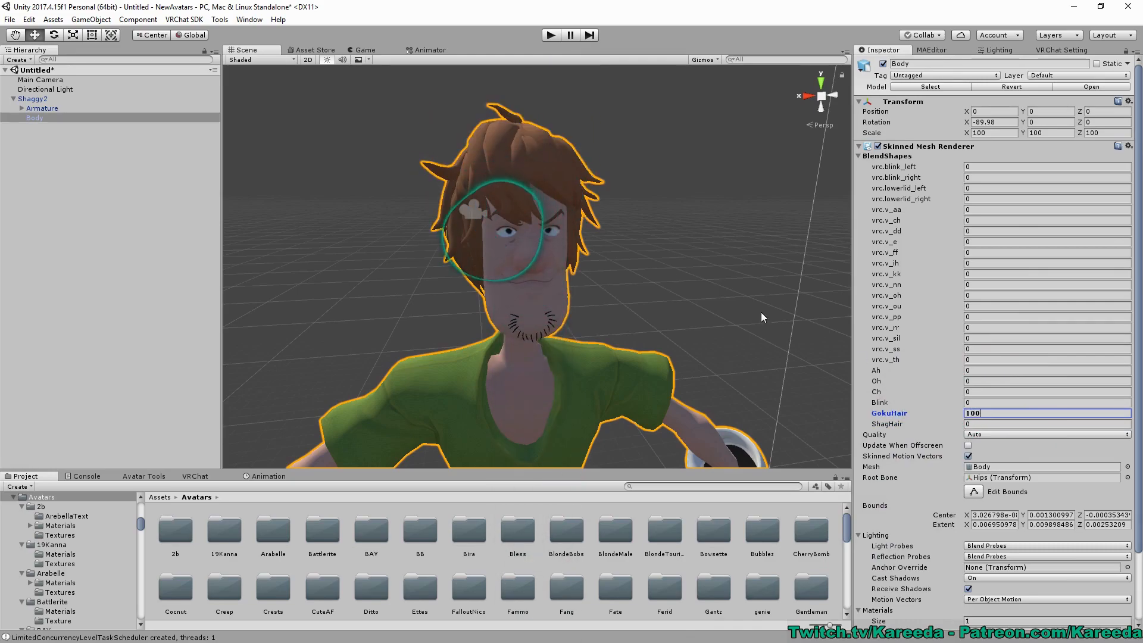
# Examine the avatar's hair, head and upper body from different angles and distances.
pyautogui.moveTo(684, 280); pyautogui.dragTo(562, 244, button='right')
pyautogui.scroll(-5, 563, 243)
pyautogui.scroll(5, 569, 239)
pyautogui.moveTo(571, 245); pyautogui.dragTo(586, 238, button='middle')
pyautogui.scroll(3, 584, 238)
pyautogui.scroll(-5, 585, 238)
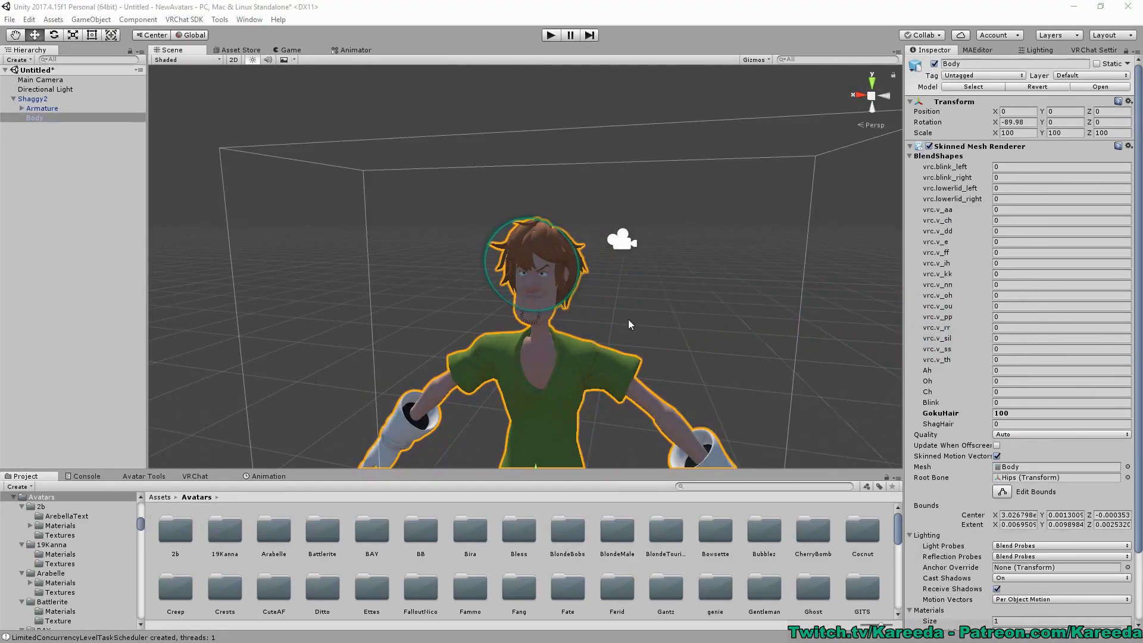
pyautogui.moveTo(648, 376); pyautogui.dragTo(639, 284, button='middle')
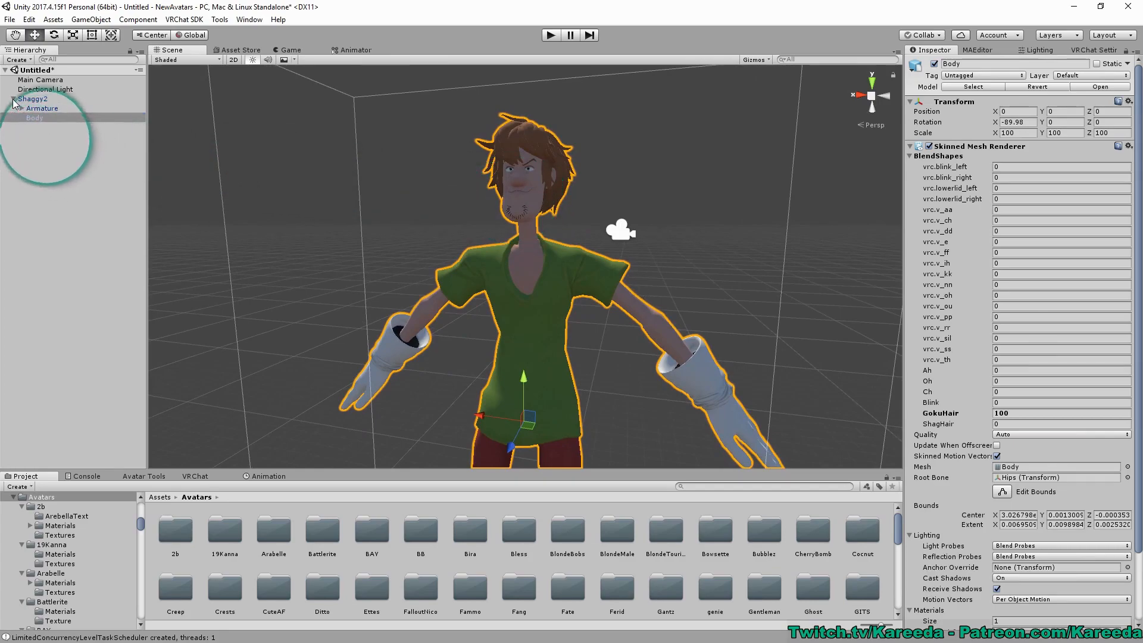
# Duplicate the Shaggy2 avatar in the scene and deactivate the original.
pyautogui.click(42, 99)
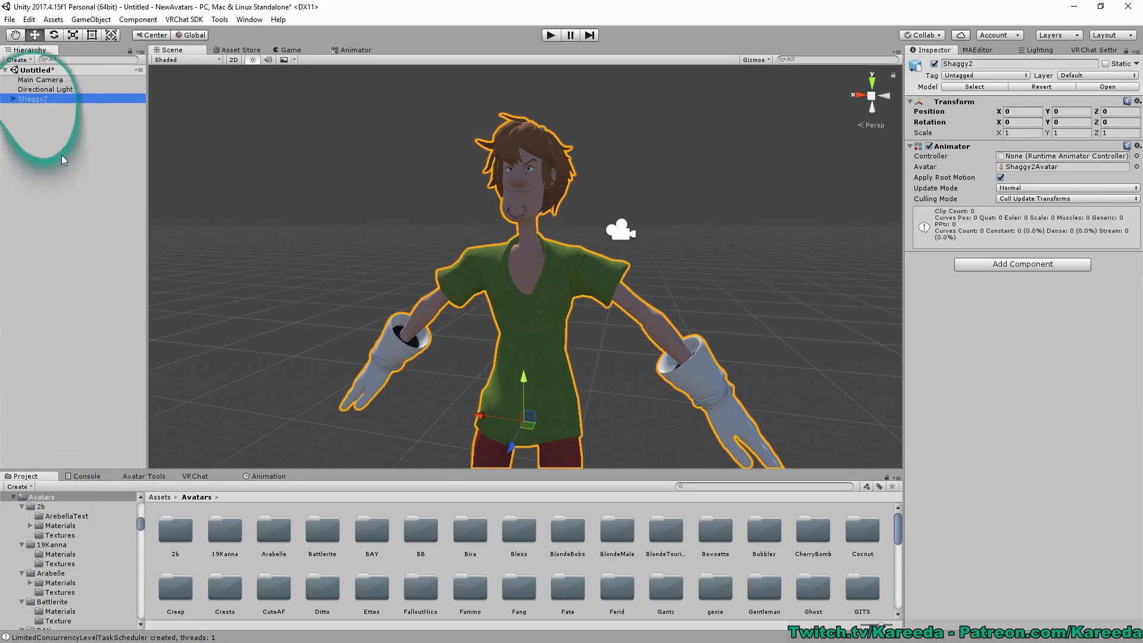
pyautogui.hotkey('ctrl', 'd')
pyautogui.click(35, 98)
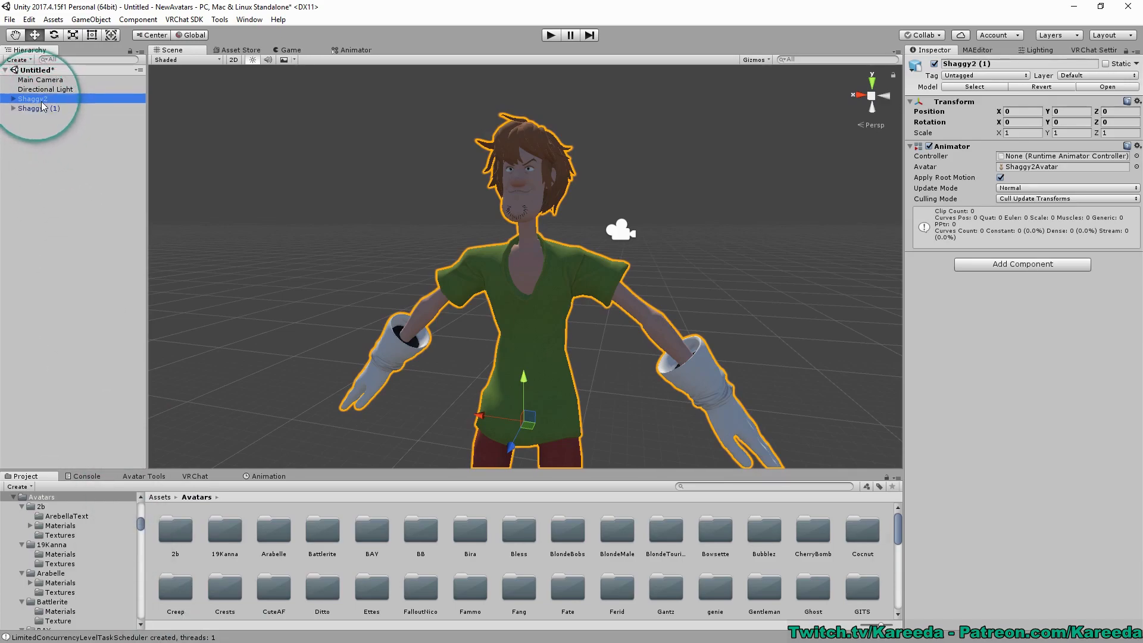
pyautogui.click(934, 64)
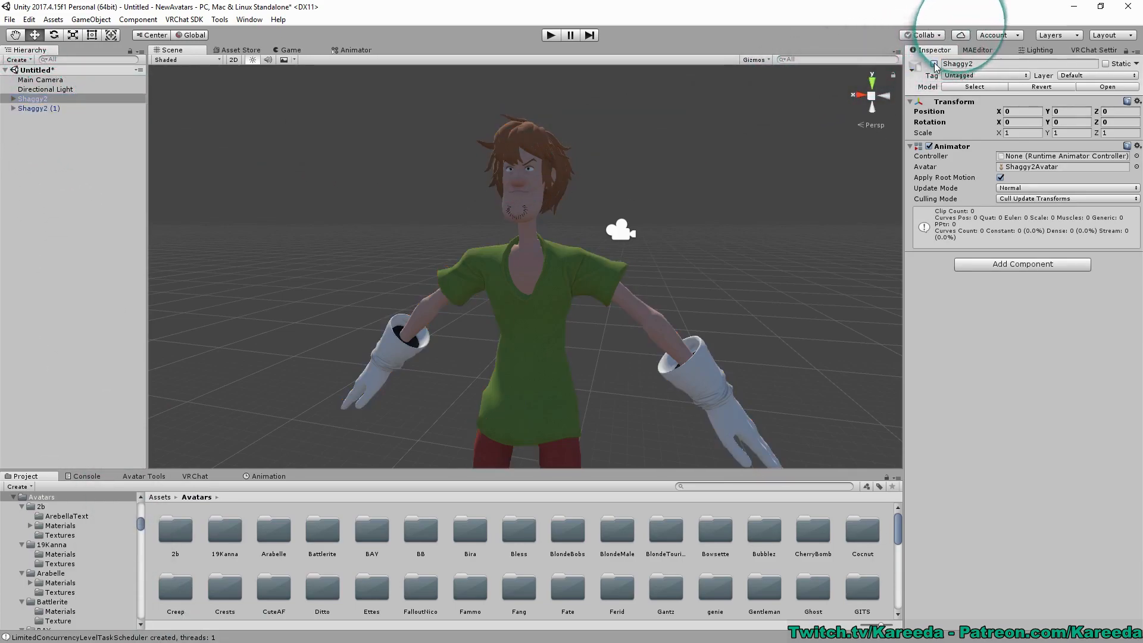
# Select the duplicate Shaggy2 (1) and bring up the Animation window, docked below the Scene view.
pyautogui.click(37, 108)
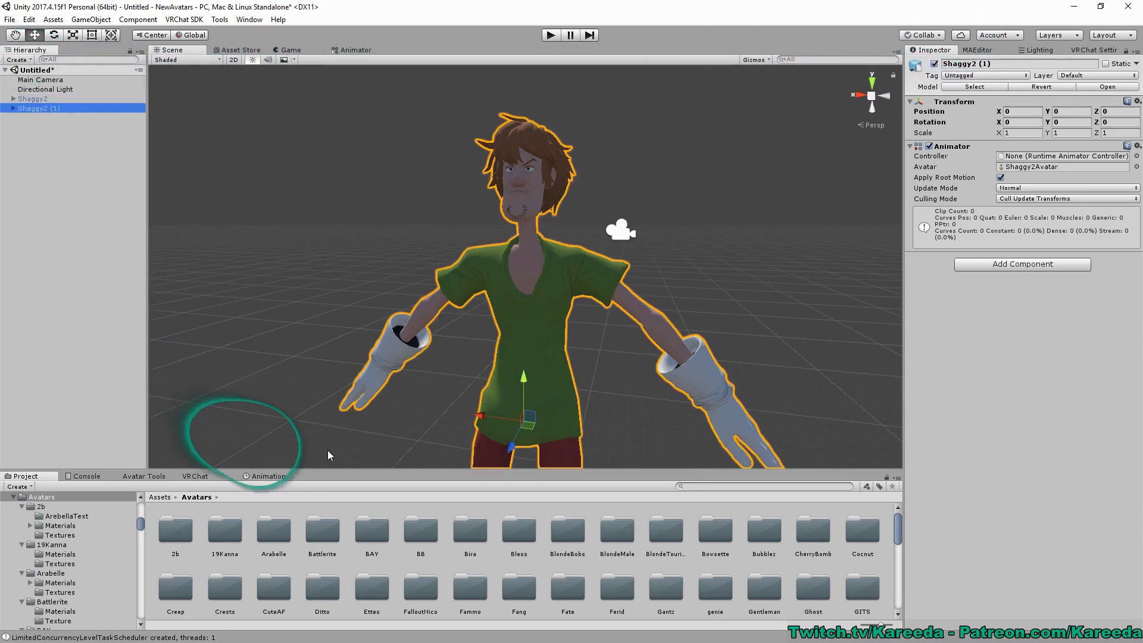
pyautogui.click(249, 19)
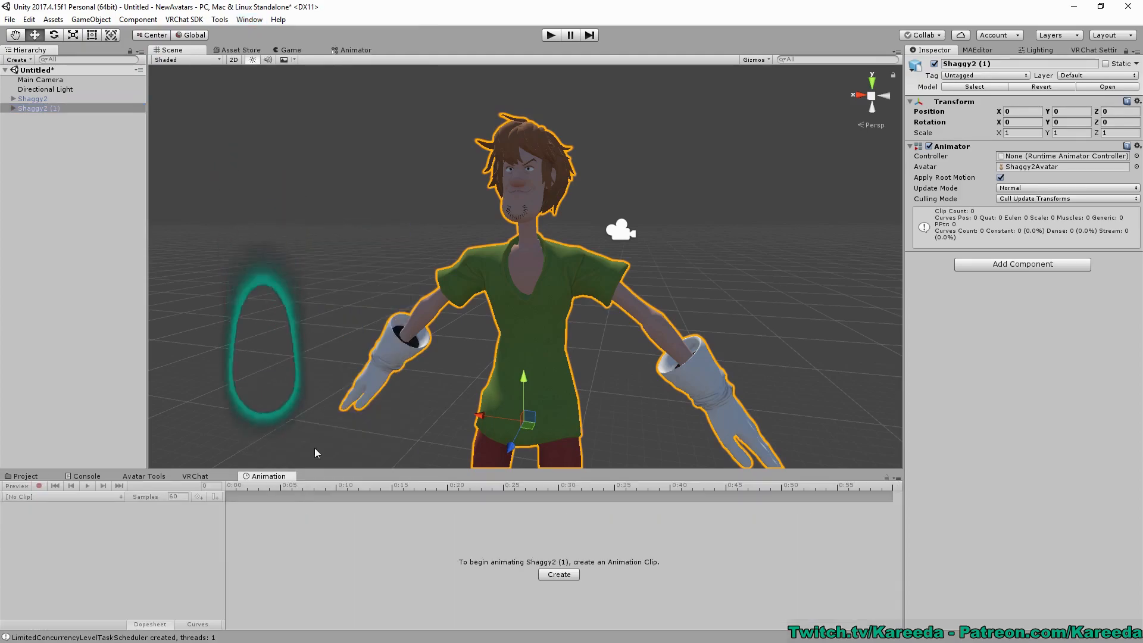
pyautogui.moveTo(254, 481); pyautogui.dragTo(365, 186)
pyautogui.moveTo(179, 50); pyautogui.dragTo(283, 480)
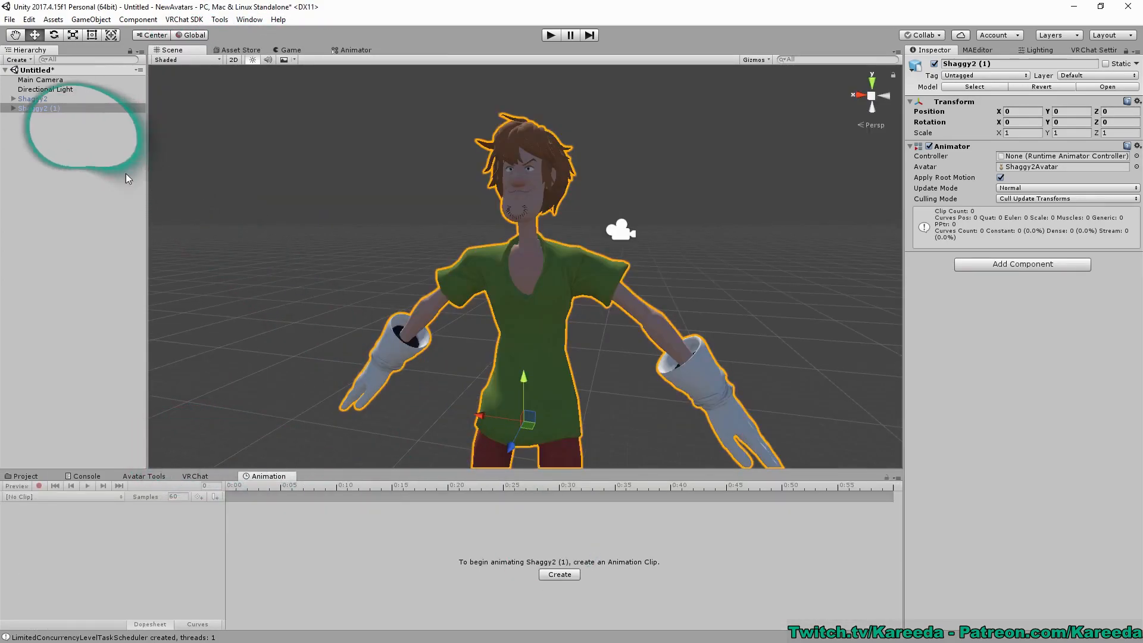
# Create an animation clip for the duplicate, named GokuHairShaggy, in the Avatars/Shaggy folder.
pyautogui.click(564, 575)
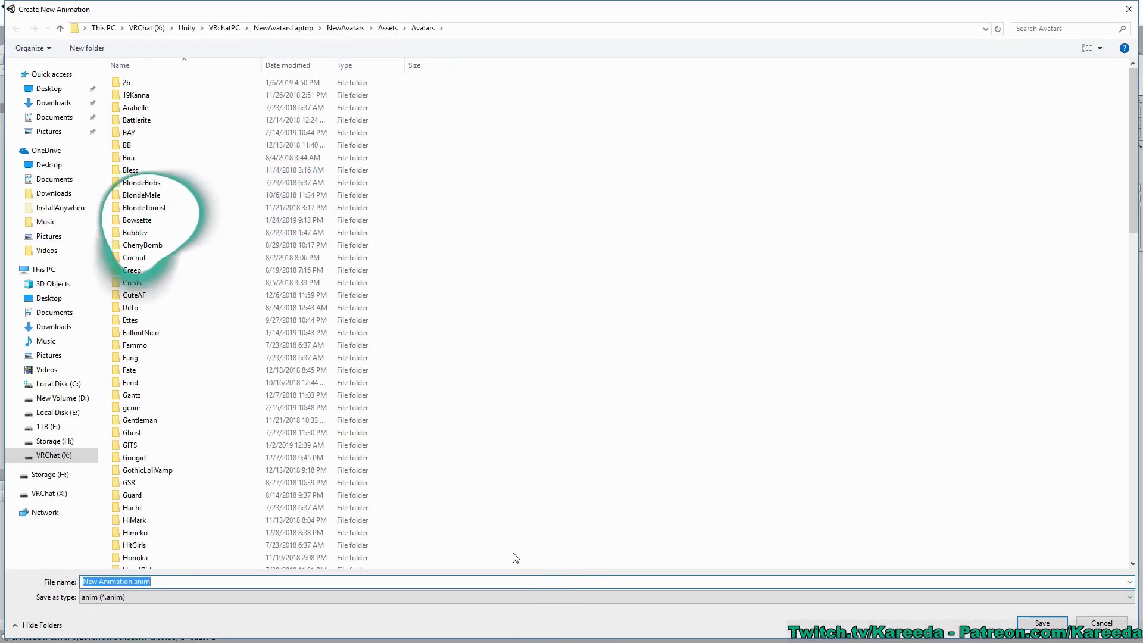
pyautogui.scroll(-20, 149, 297)
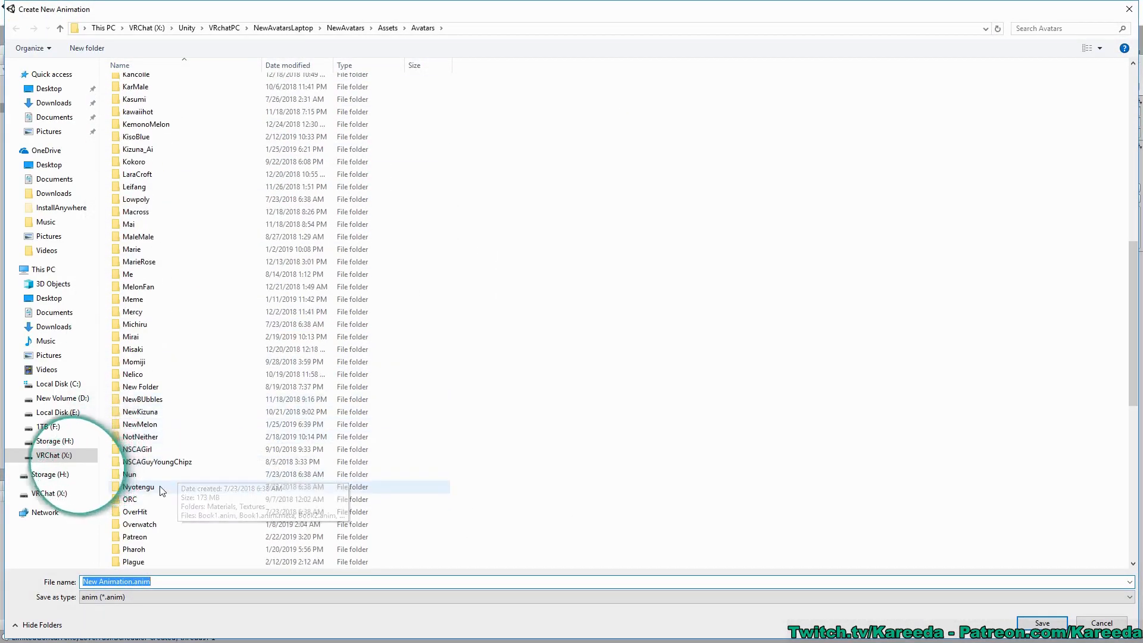
pyautogui.scroll(-1, 140, 503)
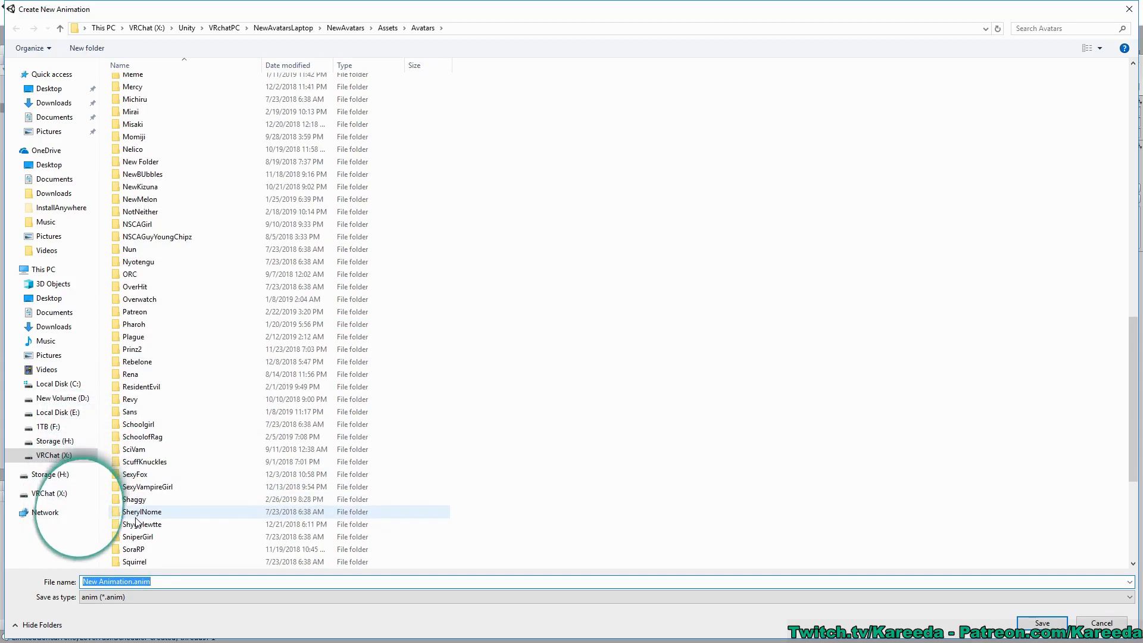
pyautogui.doubleClick(136, 500)
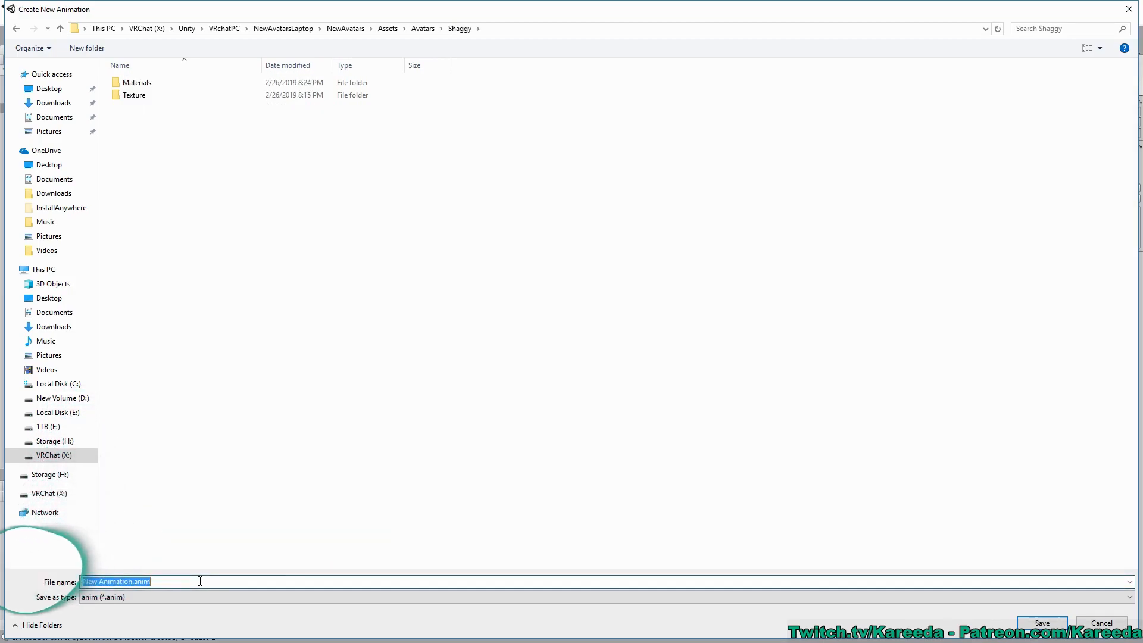
pyautogui.write('GokuHairShaggy')
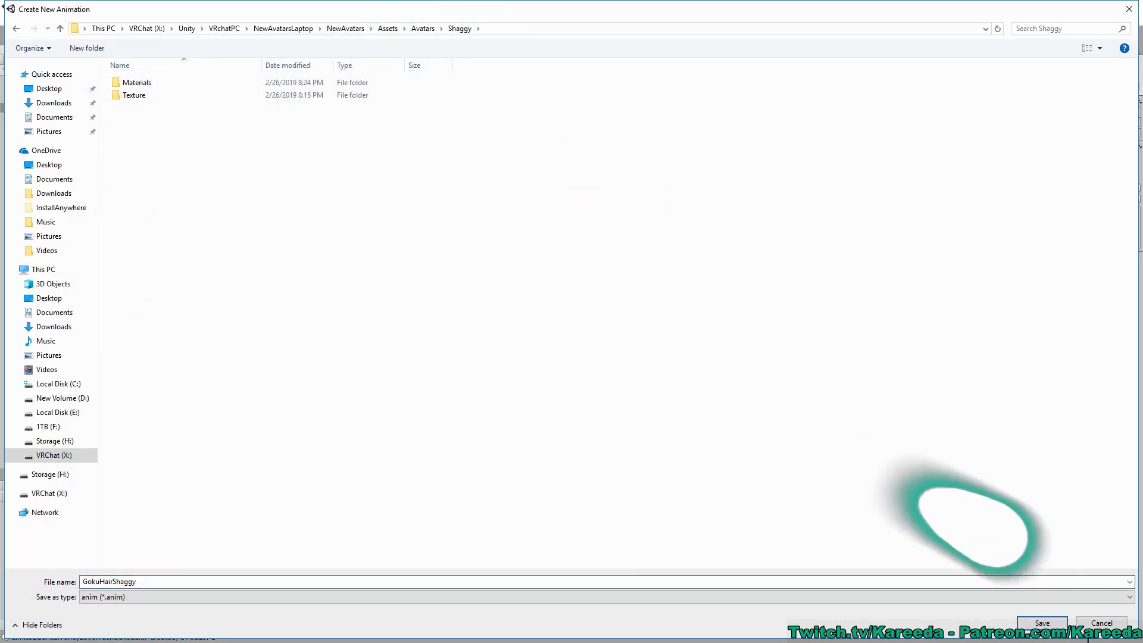
pyautogui.click(1042, 623)
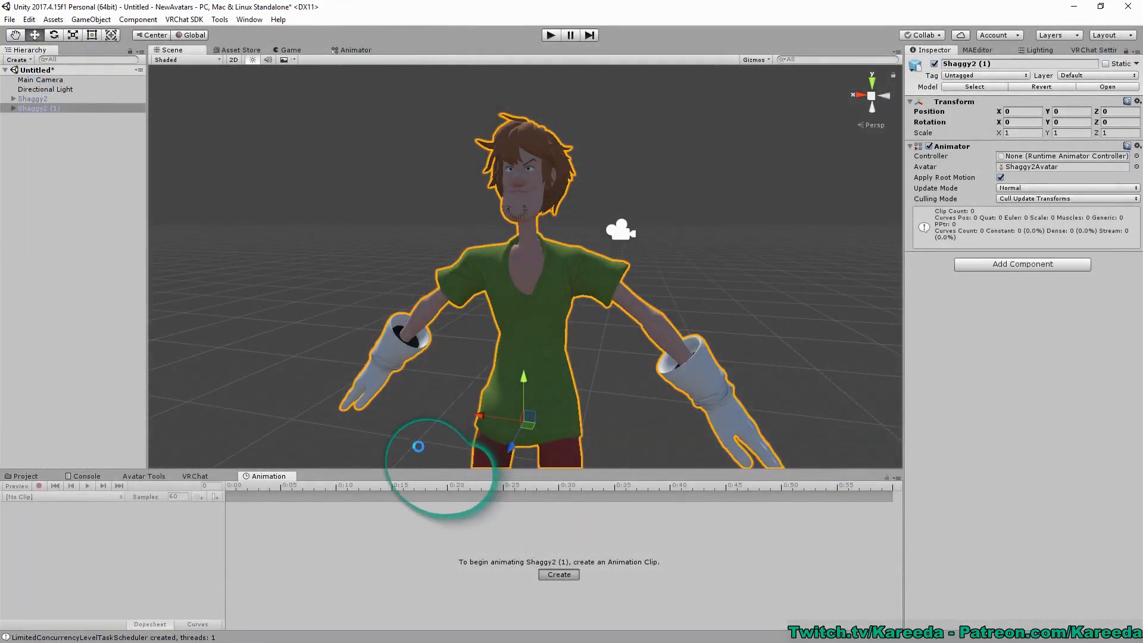
# Enlarge the animation timeline area slightly and turn on keyframe recording for the GokuHairShaggy clip.
pyautogui.moveTo(397, 469)
pyautogui.mouseDown()
pyautogui.moveTo(401, 441)
pyautogui.moveTo(403, 455)
pyautogui.mouseUp()
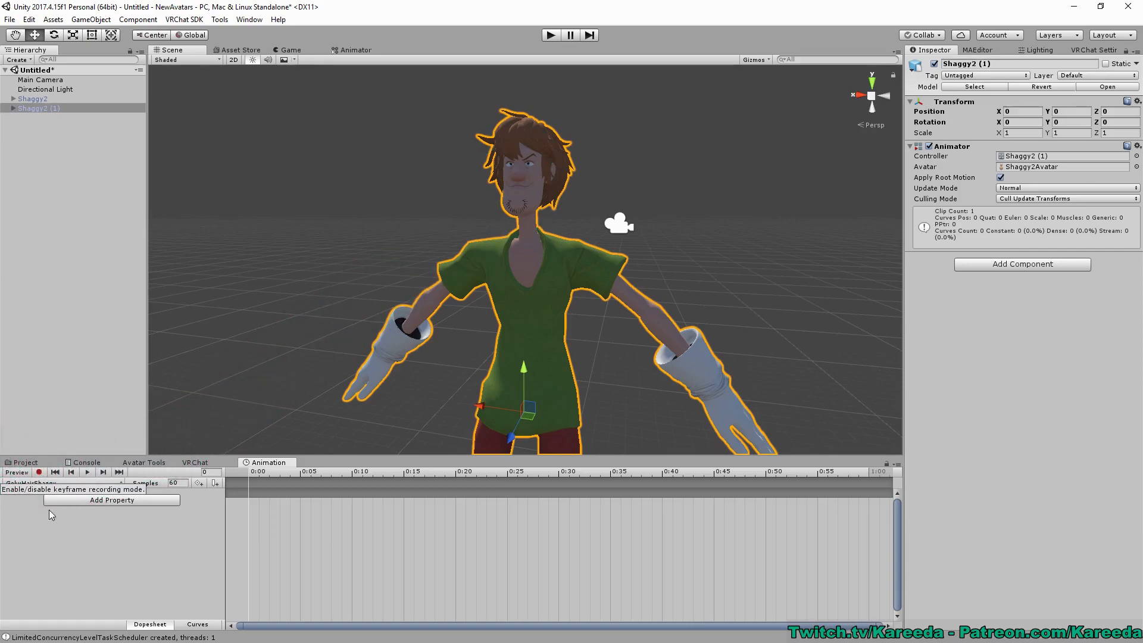
pyautogui.click(40, 474)
pyautogui.scroll(-3, 319, 312)
pyautogui.moveTo(319, 312); pyautogui.dragTo(366, 270, button='middle')
pyautogui.scroll(1, 321, 259)
pyautogui.press('w')
pyautogui.scroll(3, 366, 270)
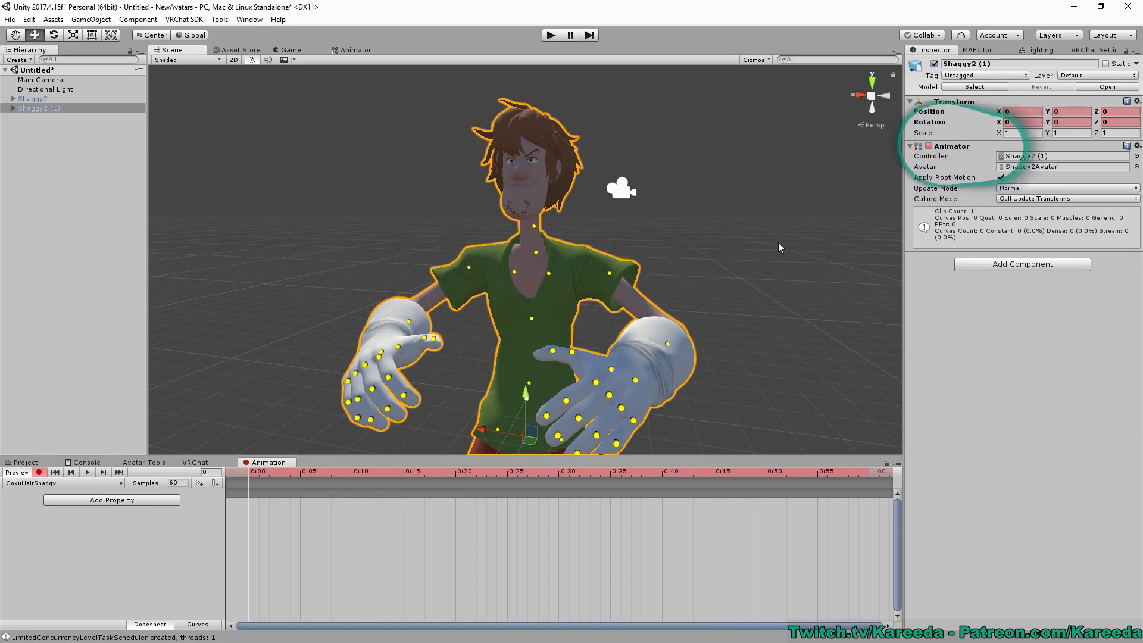
pyautogui.moveTo(778, 242); pyautogui.dragTo(759, 192, button='middle')
pyautogui.scroll(-2, 675, 195)
pyautogui.moveTo(673, 196); pyautogui.dragTo(692, 254, button='middle')
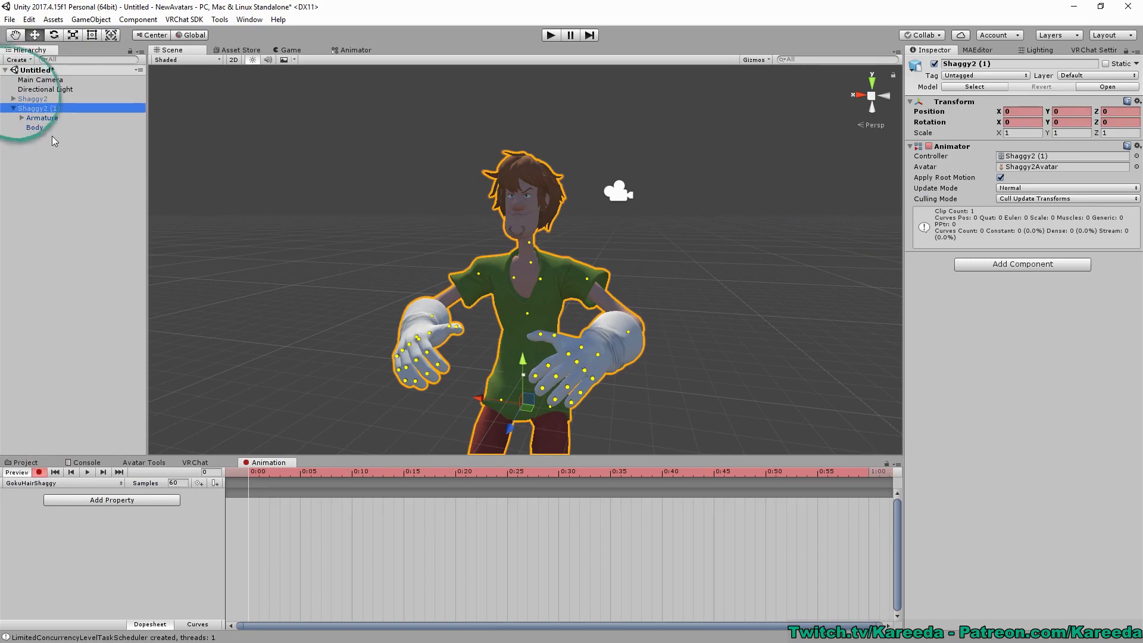
# Record the duplicate's Body blend shapes at frame 0 with GokuHair set to 0 and ShagHair to 100.
pyautogui.click(34, 127)
pyautogui.moveTo(903, 226); pyautogui.dragTo(855, 222)
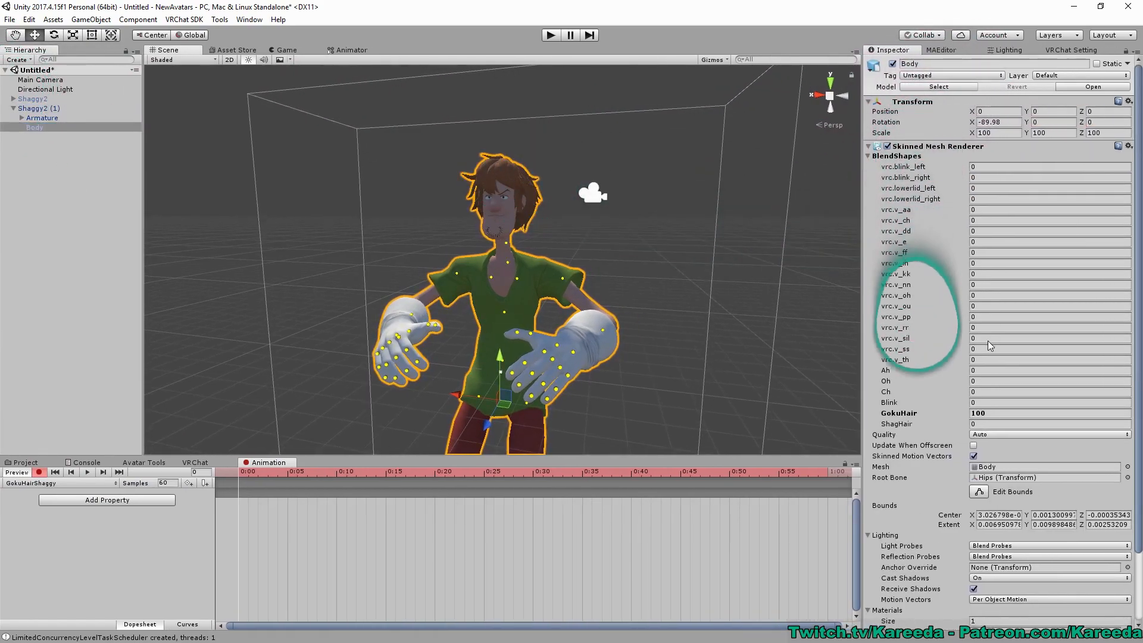
pyautogui.click(991, 414)
pyautogui.write('0')
pyautogui.click(987, 421)
pyautogui.write('100')
pyautogui.scroll(6, 666, 199)
pyautogui.moveTo(662, 203); pyautogui.dragTo(662, 228, button='middle')
pyautogui.scroll(2, 667, 219)
pyautogui.scroll(4, 667, 220)
pyautogui.scroll(-5, 682, 230)
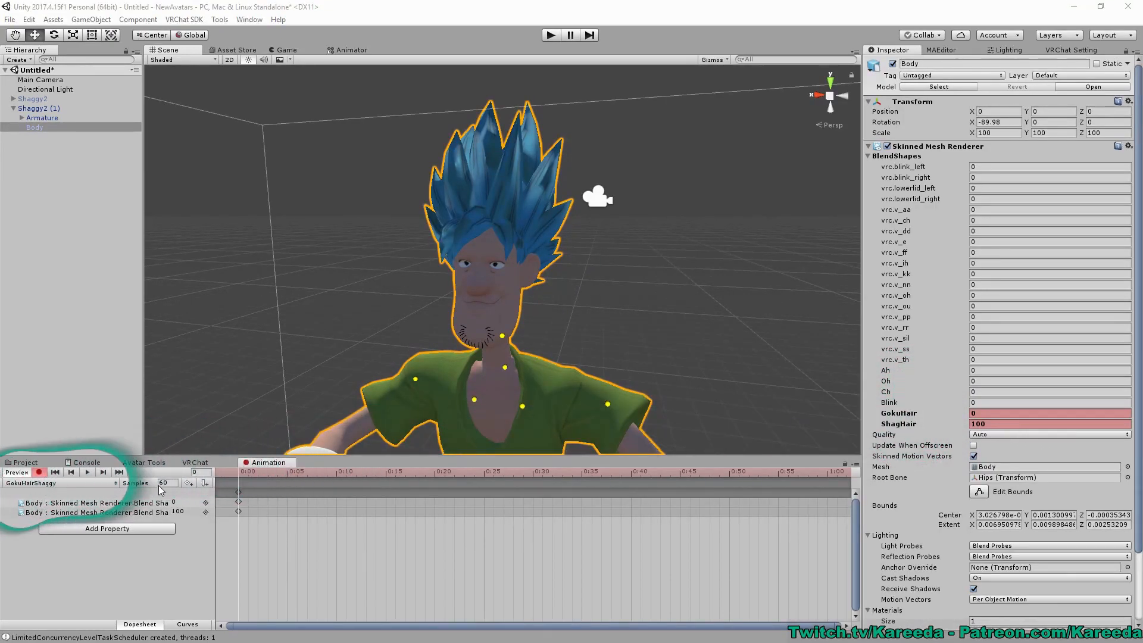
# Add a keyframe for both blend shape properties at frame 1 of the clip.
pyautogui.click(238, 492)
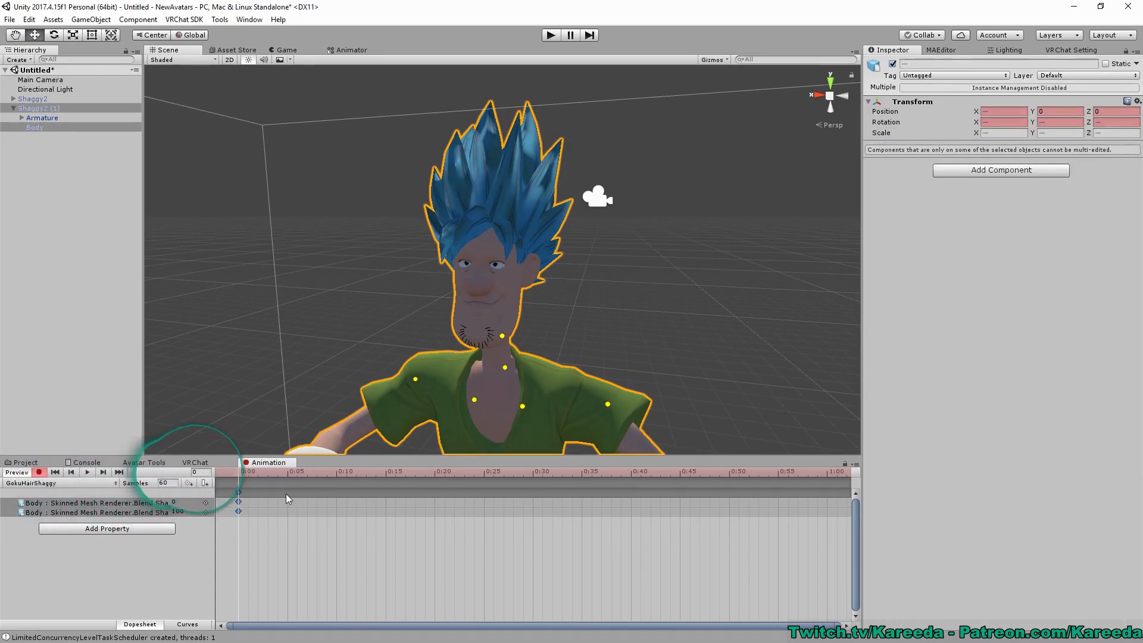
pyautogui.scroll(1, 239, 494)
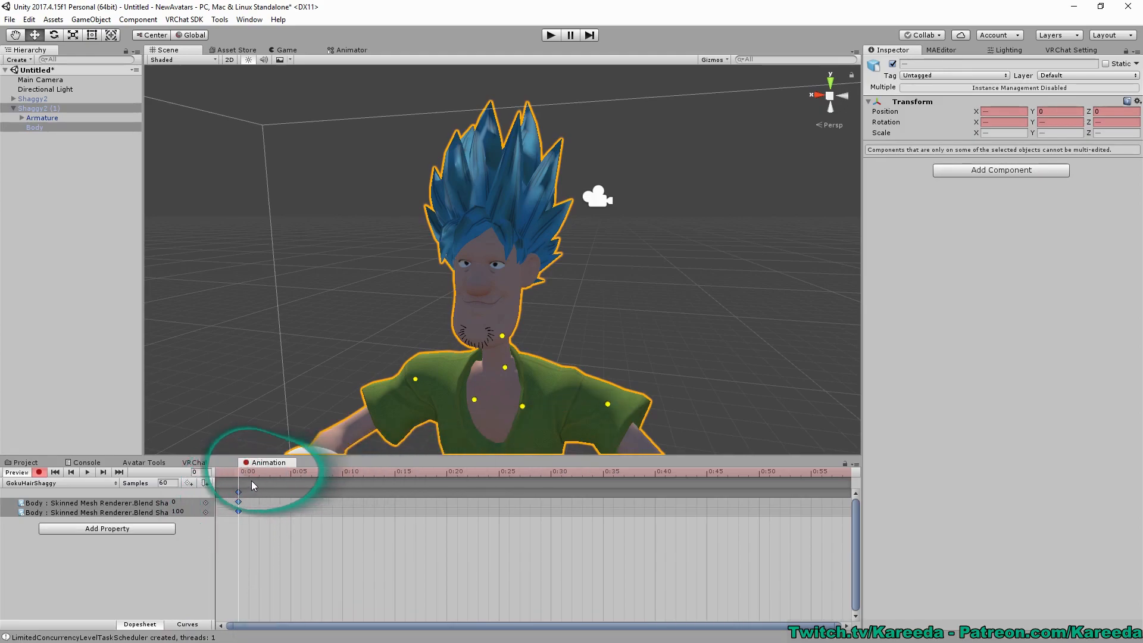
pyautogui.click(249, 472)
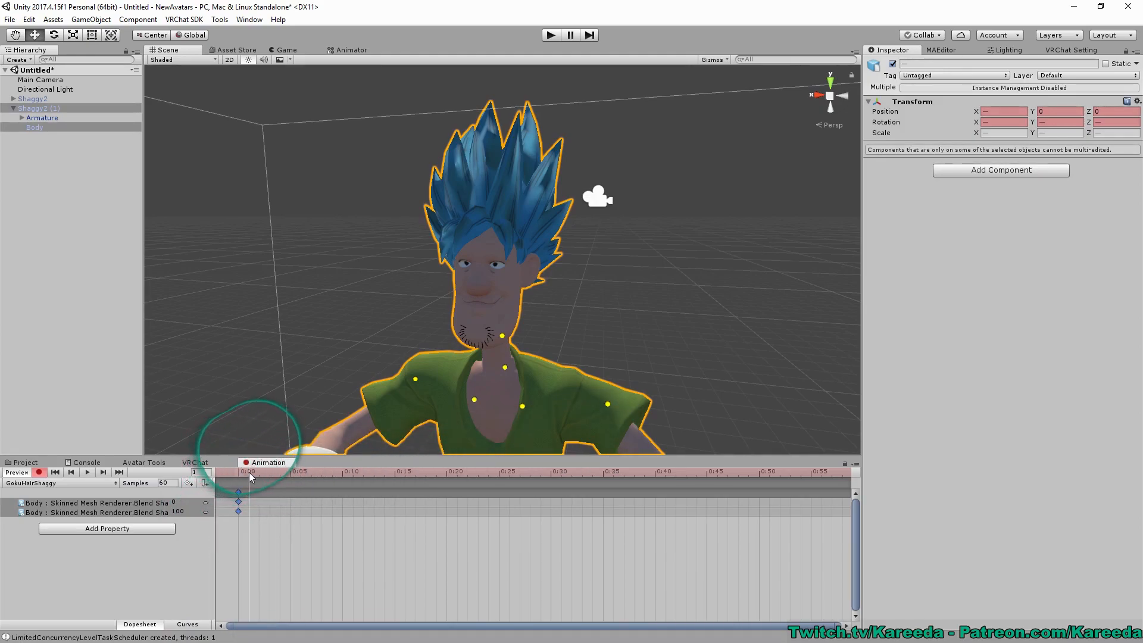
pyautogui.press('k')
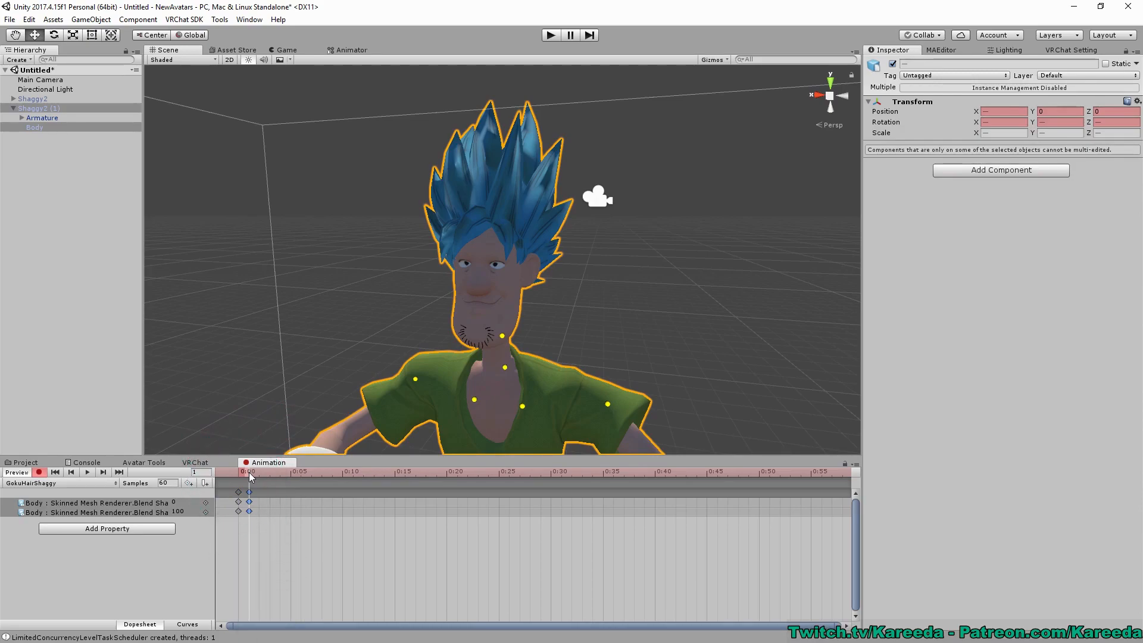
# Play the clip to check the hair swap and turn off keyframe recording.
pyautogui.click(86, 474)
pyautogui.scroll(3, 331, 352)
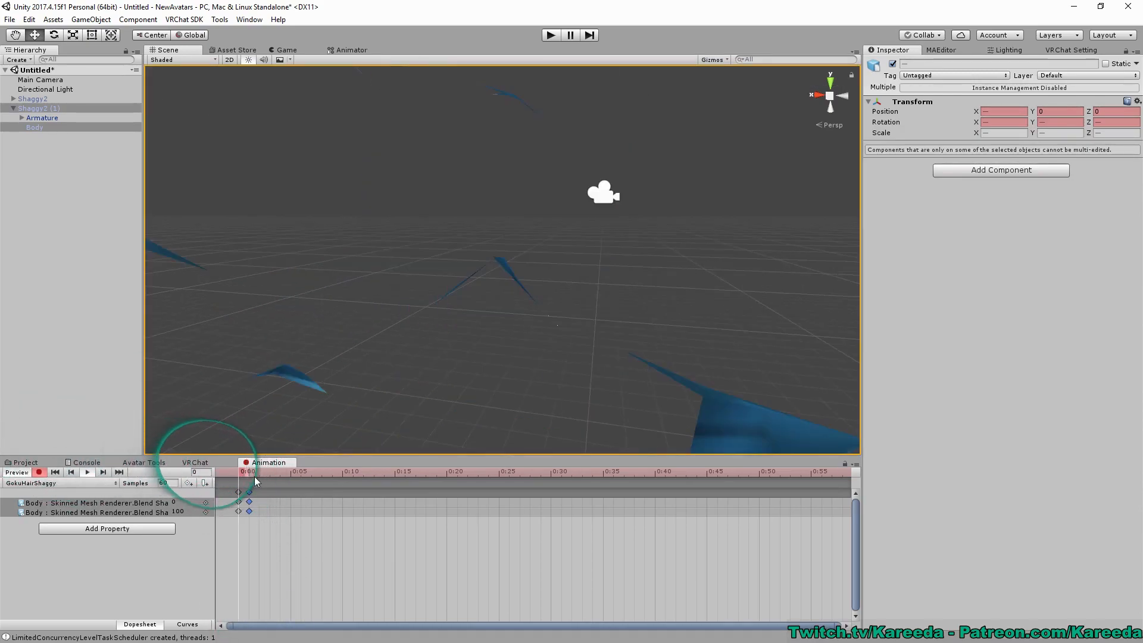
pyautogui.scroll(-5, 347, 386)
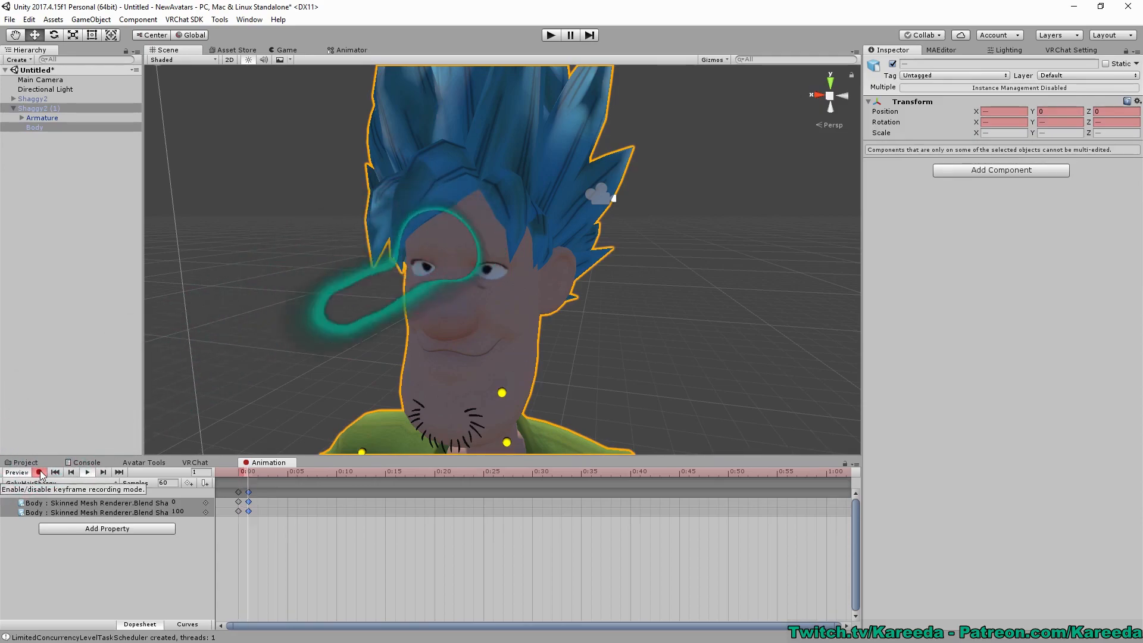
pyautogui.scroll(-4, 309, 311)
pyautogui.moveTo(309, 310); pyautogui.dragTo(311, 282, button='middle')
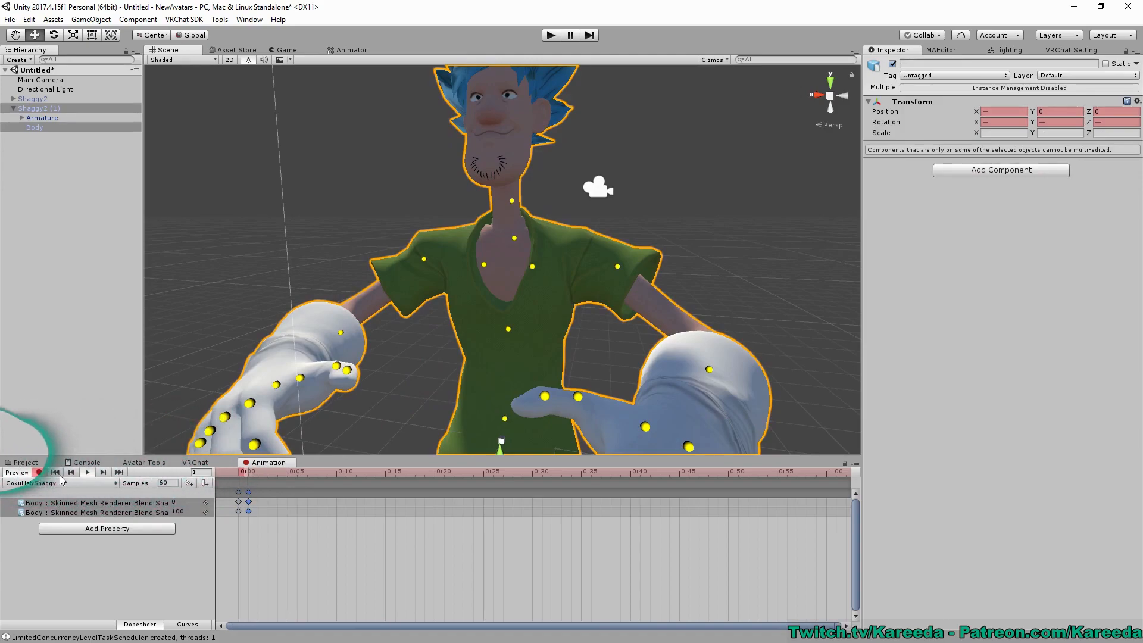
pyautogui.click(39, 472)
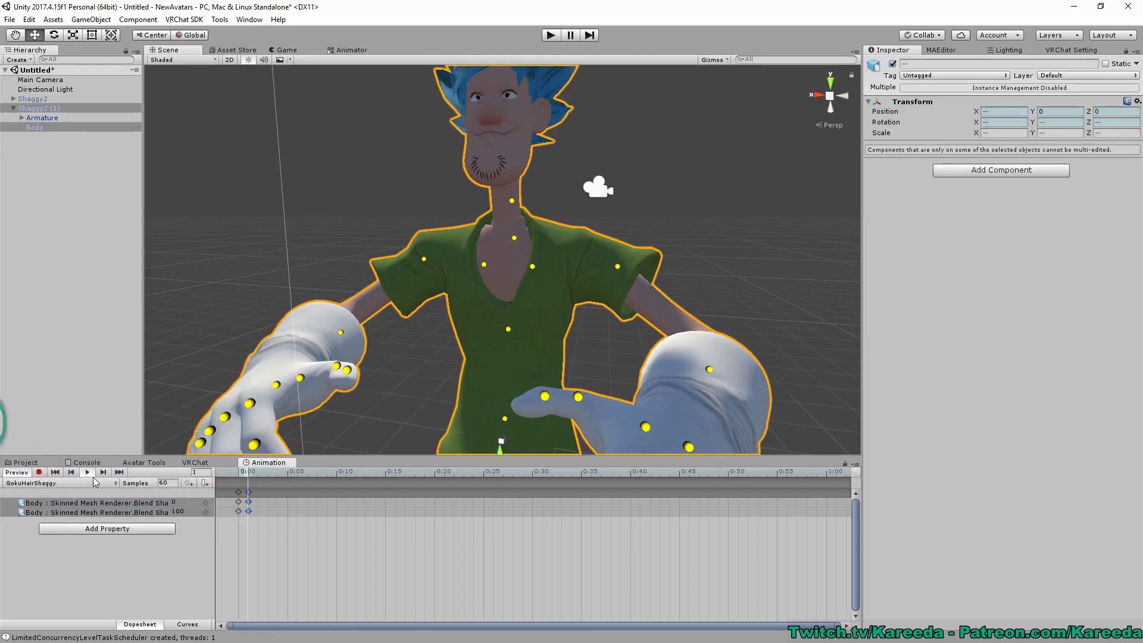
# Delete the clip's keyframes at frame 1 and open the Muscle Animation Editor for the duplicate avatar.
pyautogui.rightClick(249, 492)
pyautogui.click(271, 511)
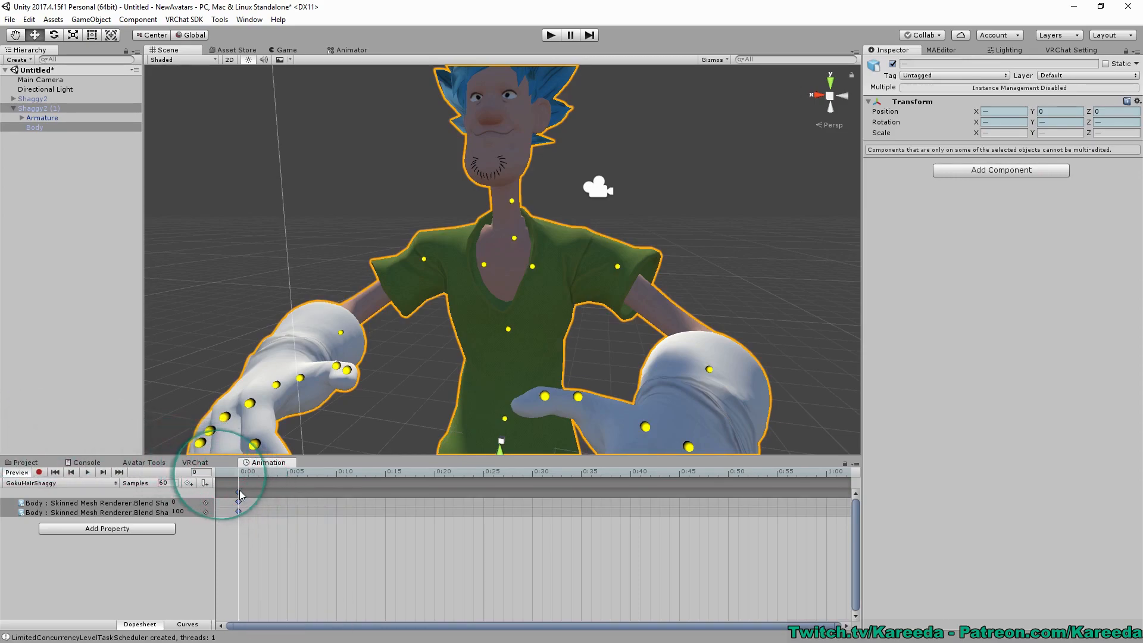
pyautogui.click(939, 50)
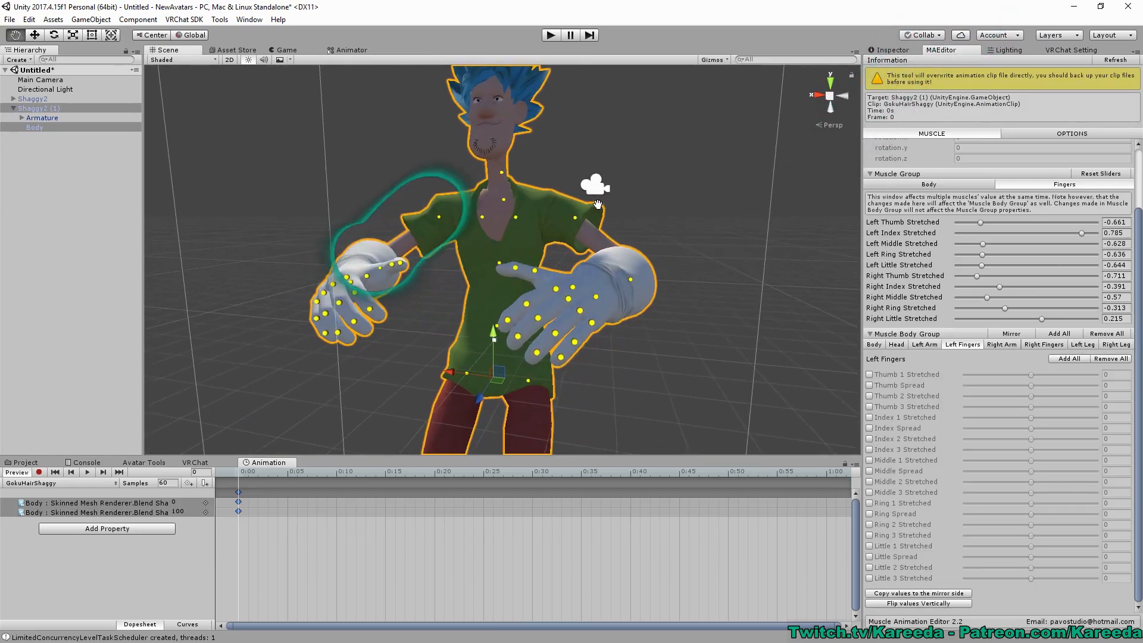
pyautogui.moveTo(547, 117); pyautogui.dragTo(555, 169, button='middle')
pyautogui.scroll(-4, 555, 169)
pyautogui.scroll(4, 572, 164)
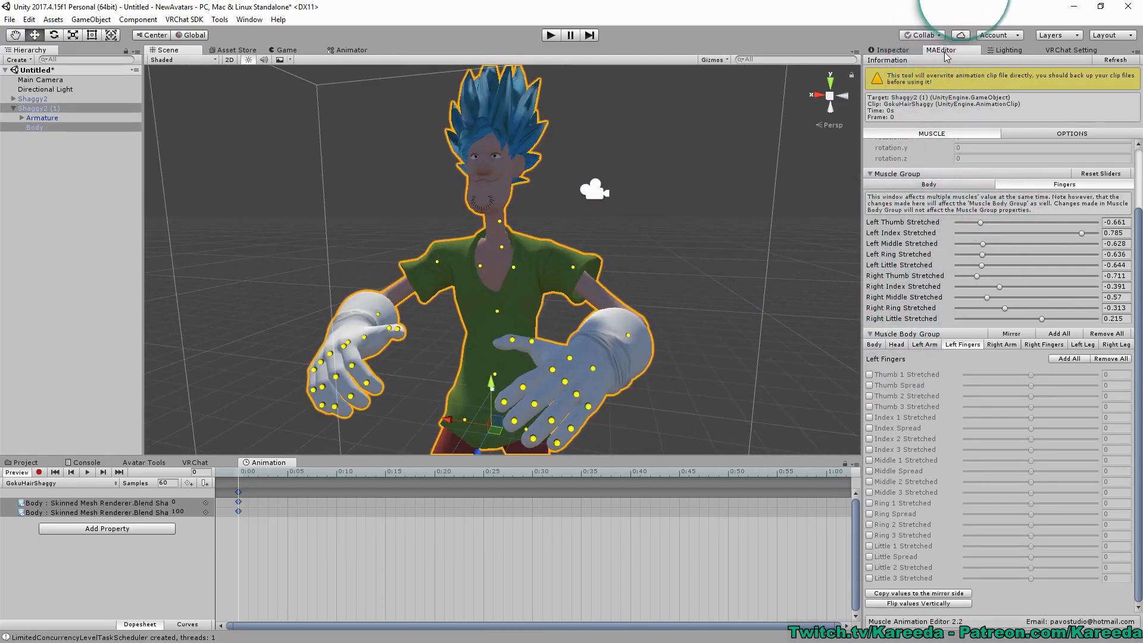
# With keyframe recording on, set the left fingers' stretch to Thumb -0.481, Index -0.643, Middle -0.566, Ring -0.549 and Little -0.532.
pyautogui.click(39, 473)
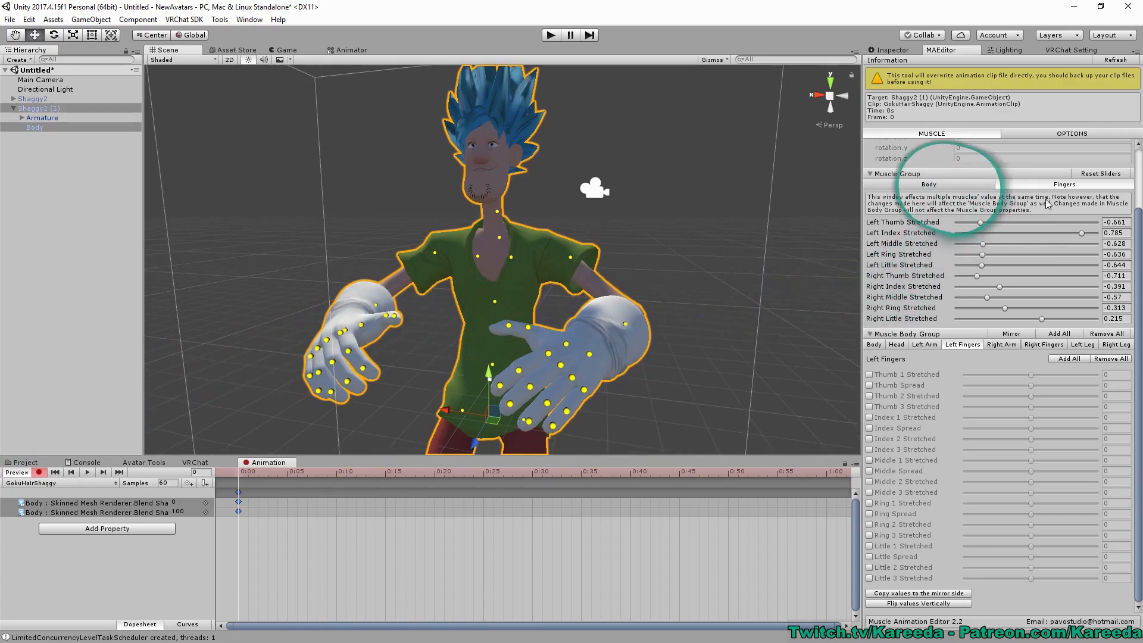
pyautogui.moveTo(1045, 220); pyautogui.dragTo(992, 223)
pyautogui.click(983, 234)
pyautogui.click(987, 244)
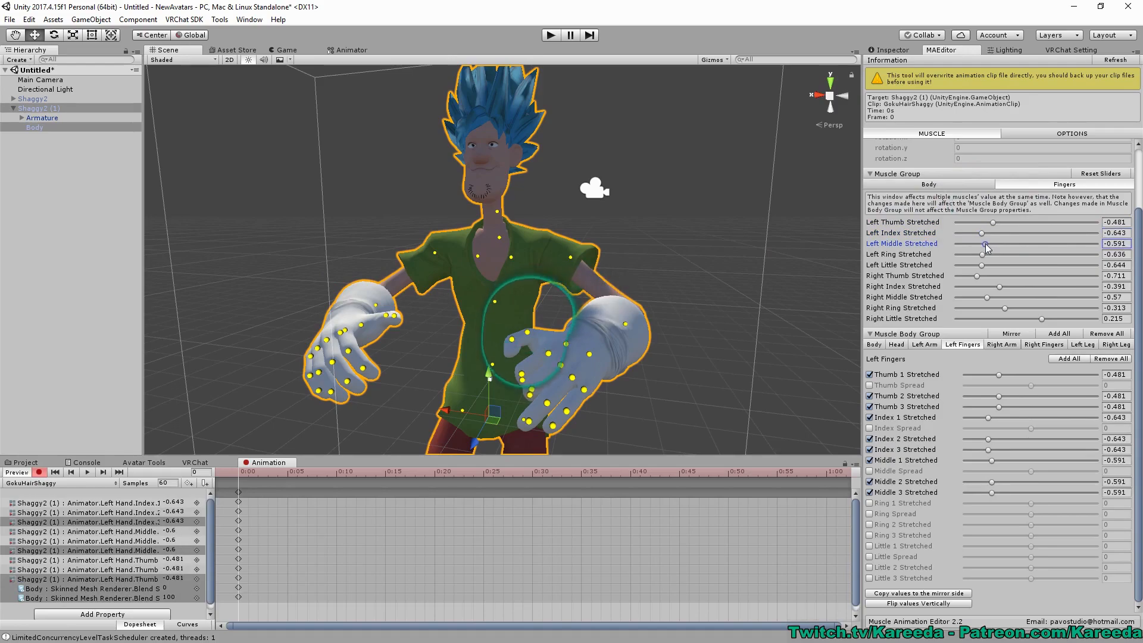
pyautogui.click(988, 255)
pyautogui.click(989, 265)
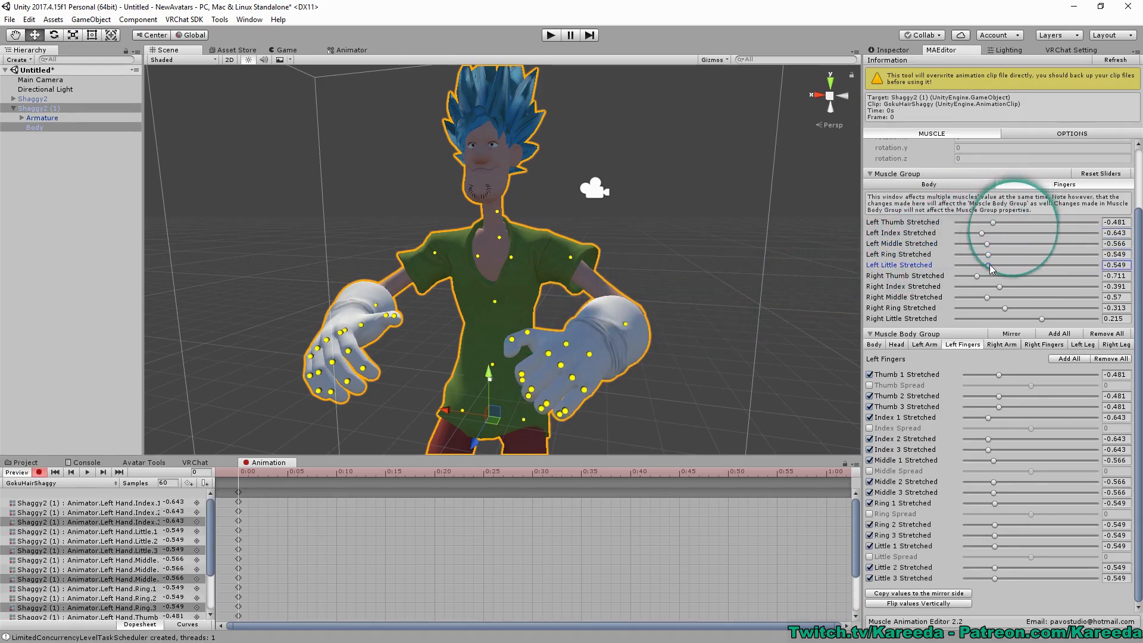
# View the Muscle Animation Editor page in the Asset Store and return to the scene.
pyautogui.click(237, 50)
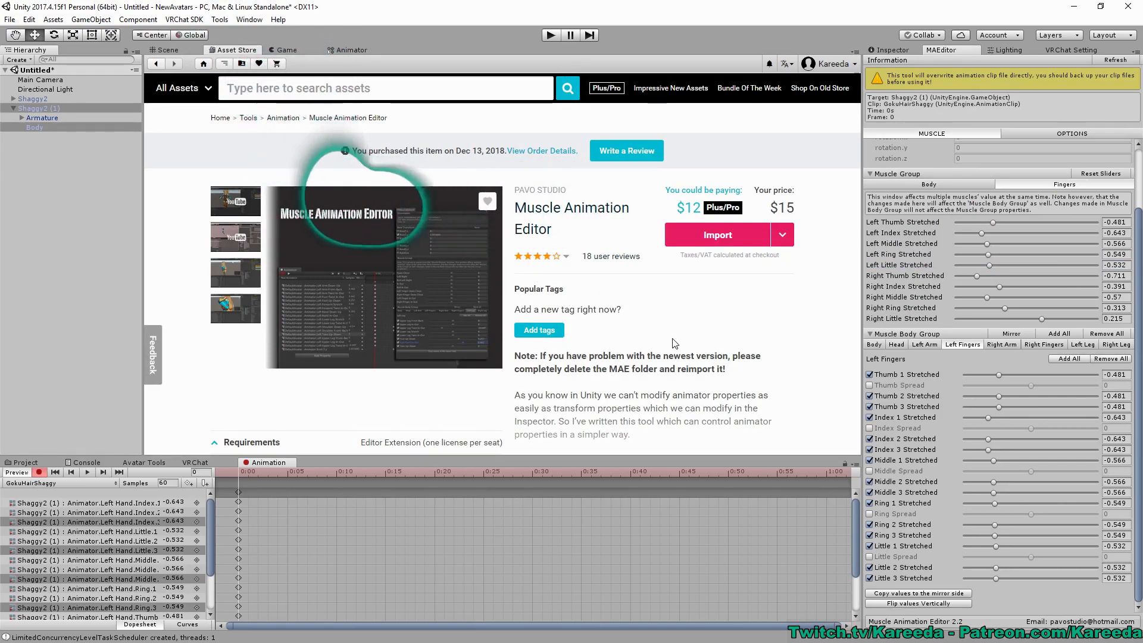
pyautogui.click(168, 50)
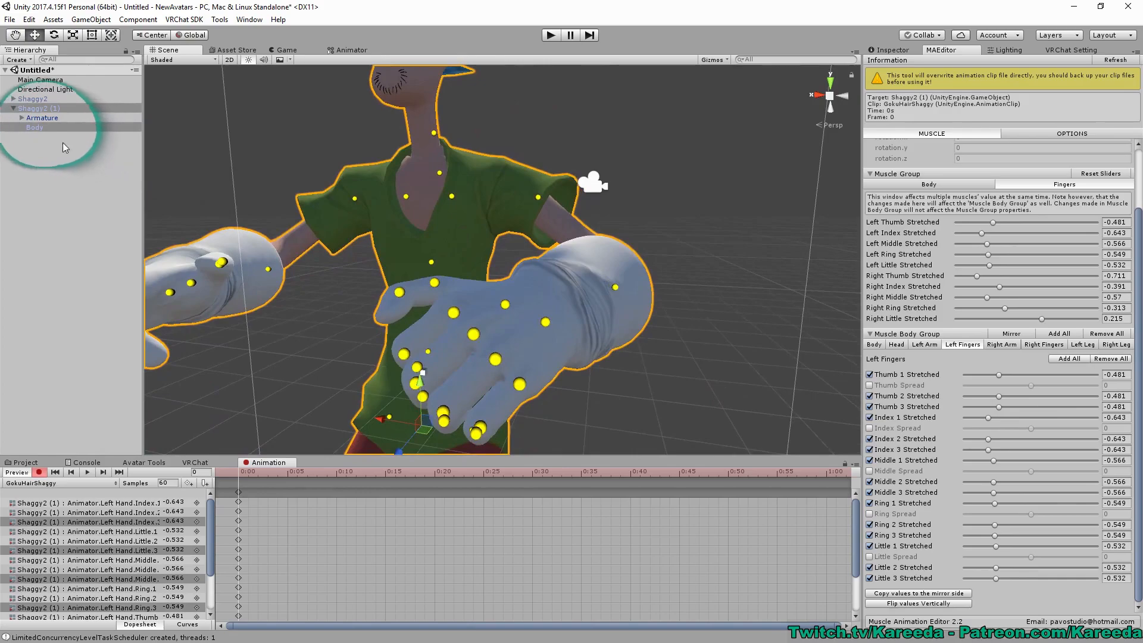
# Expand the duplicate's whole armature, select the IndexFinger1_L bone and switch to the Rotate tool.
pyautogui.keyDown('alt'); pyautogui.click(21, 119); pyautogui.keyUp('alt')
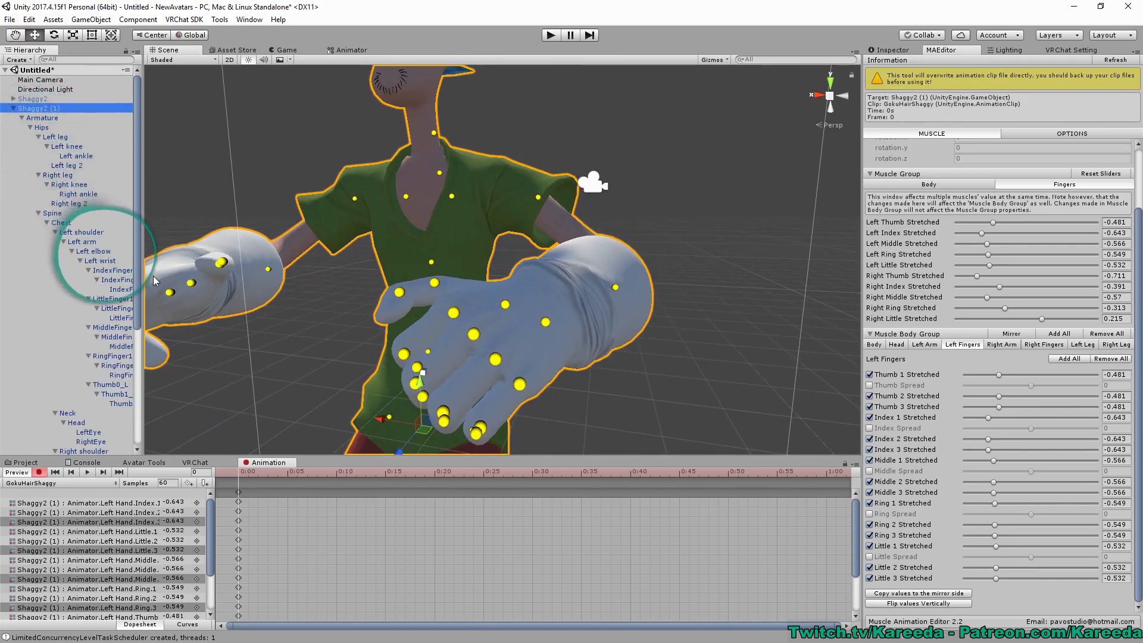
pyautogui.moveTo(146, 283); pyautogui.dragTo(173, 284)
pyautogui.click(116, 271)
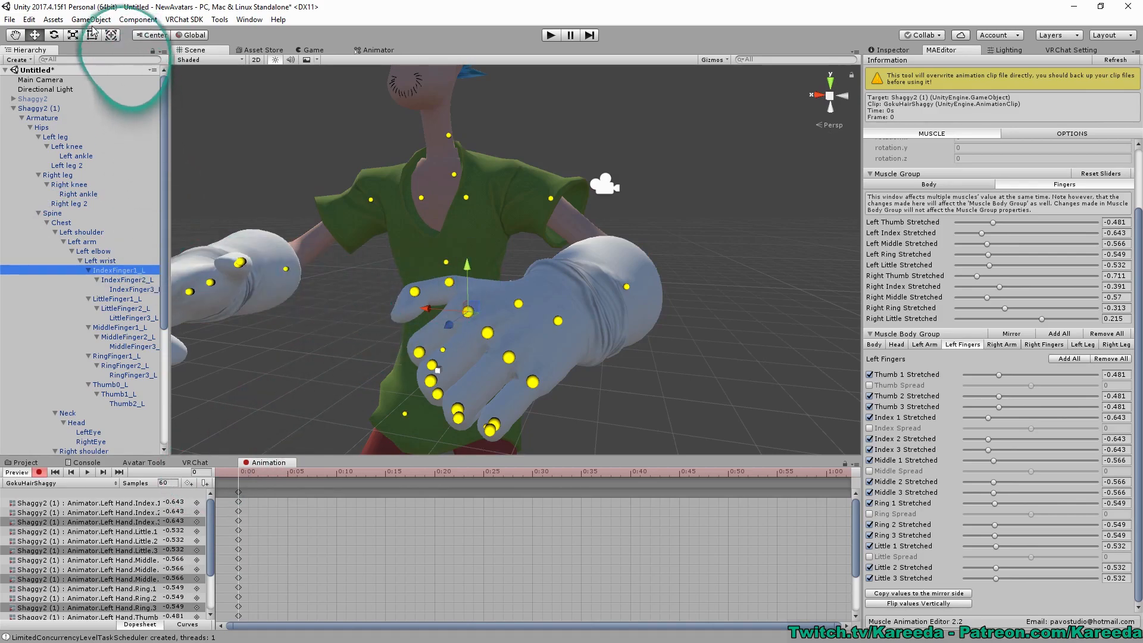
pyautogui.click(54, 35)
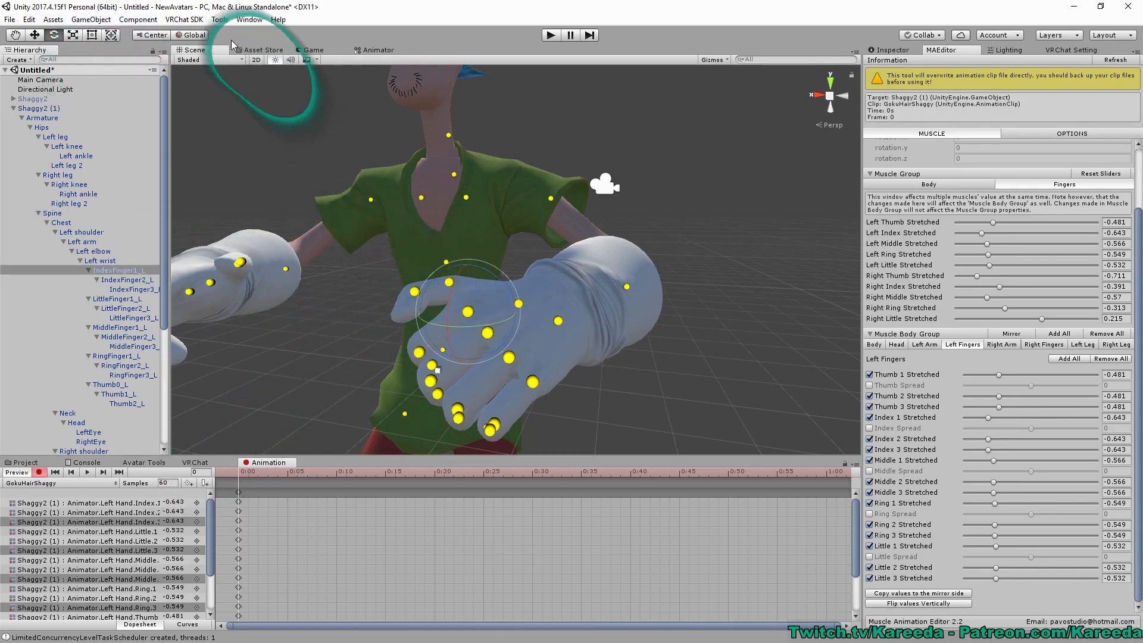
pyautogui.click(191, 35)
pyautogui.click(149, 35)
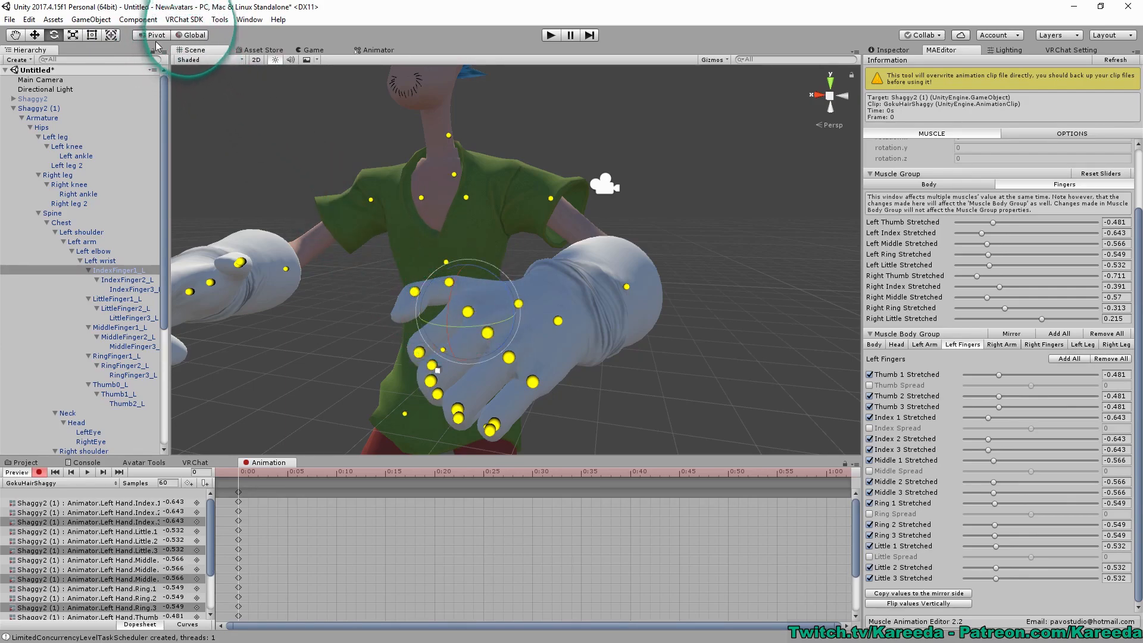
# Enlarge the animation timeline area and copy the left finger values at frame 0 to the right hand.
pyautogui.moveTo(386, 455); pyautogui.dragTo(334, 348)
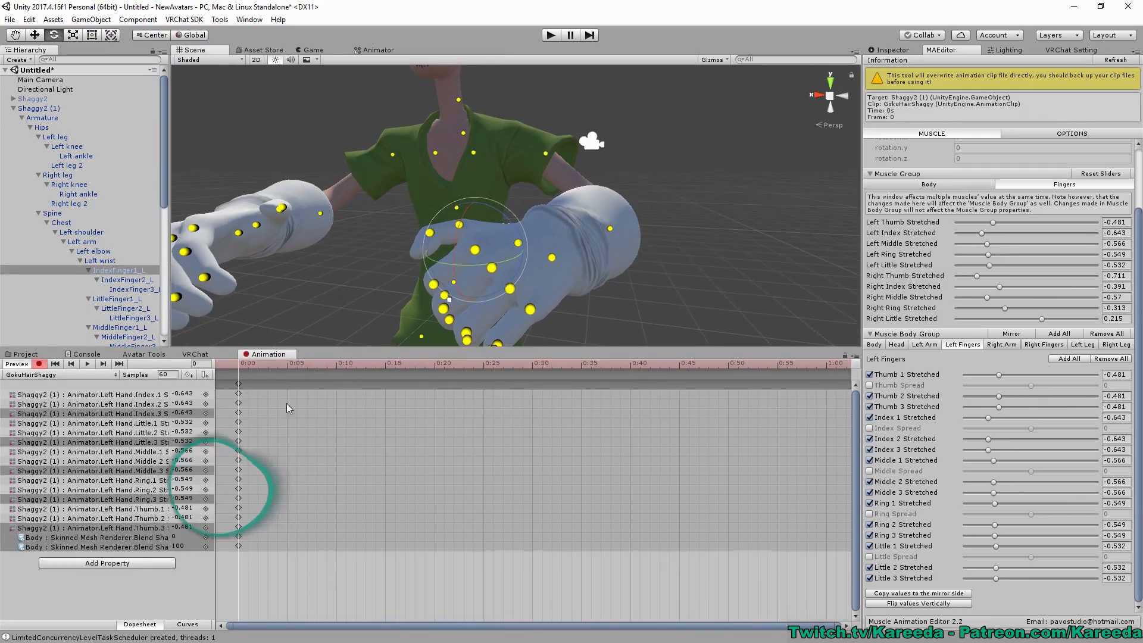
pyautogui.click(239, 386)
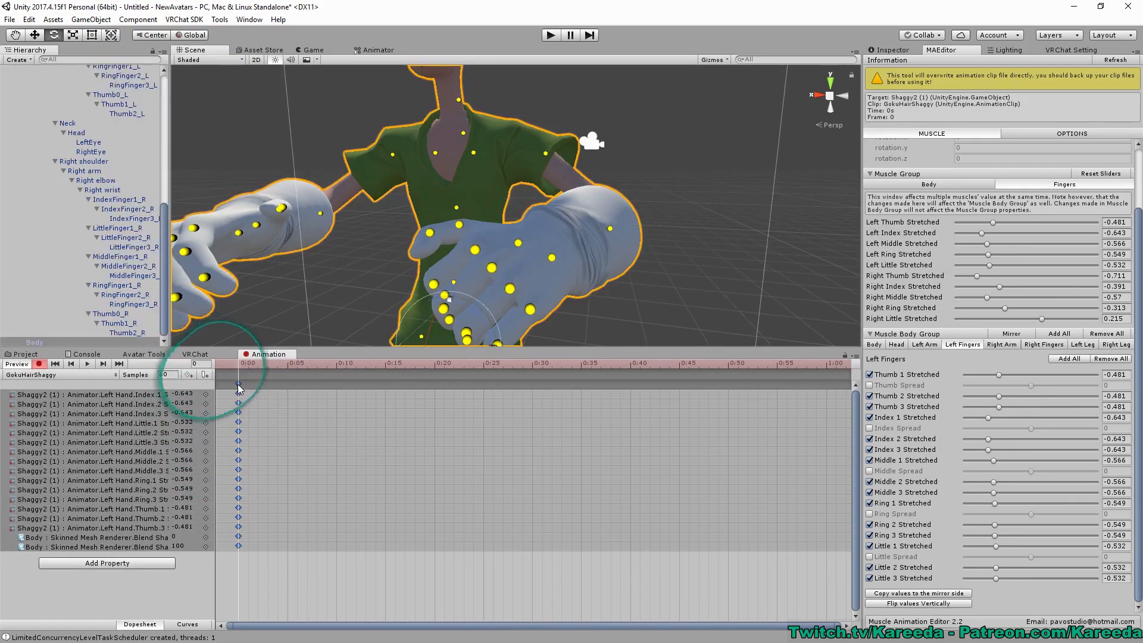
pyautogui.click(903, 596)
pyautogui.moveTo(497, 280); pyautogui.dragTo(593, 202, button='middle')
pyautogui.moveTo(669, 107); pyautogui.dragTo(705, 228, button='middle')
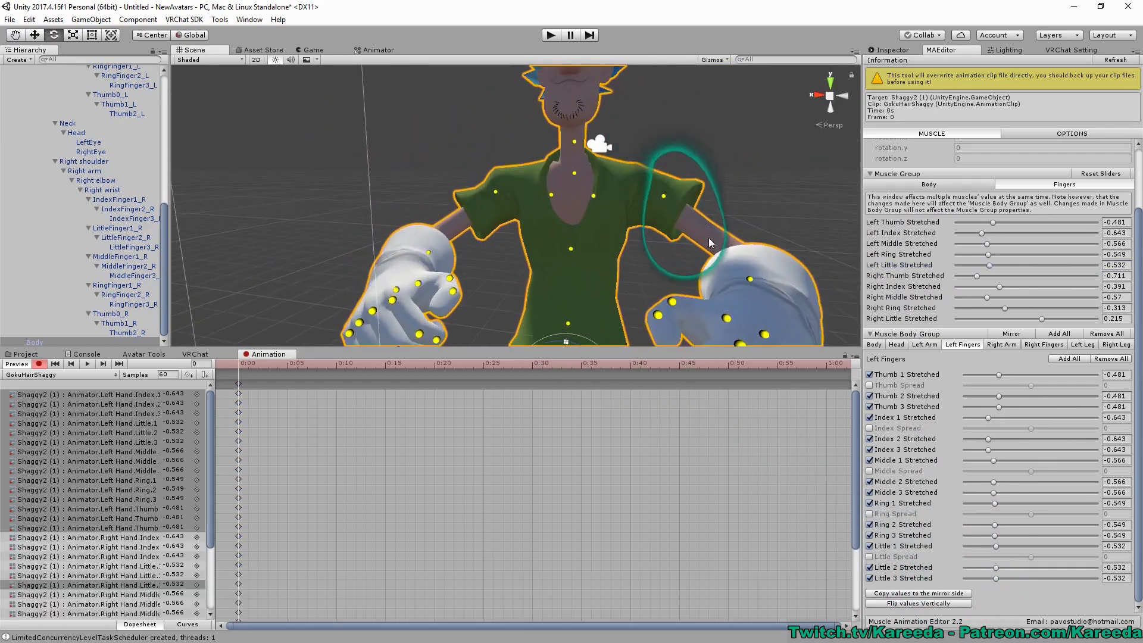
pyautogui.moveTo(737, 301); pyautogui.dragTo(707, 232, button='middle')
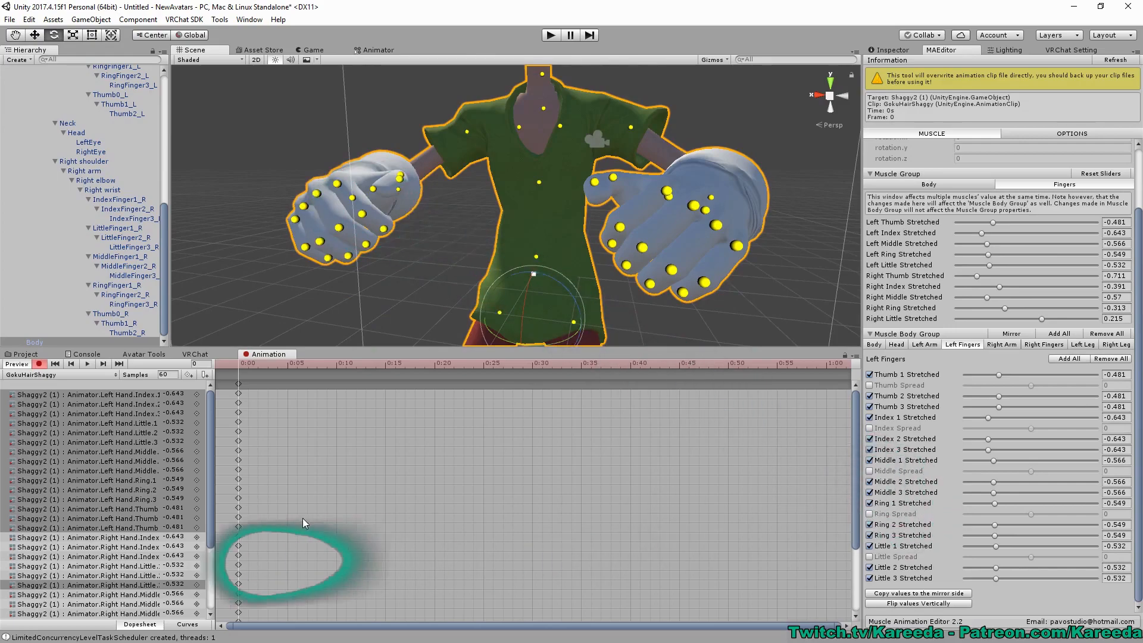
# Copy all frame 0 keyframes to frame 1, turn off keyframe recording and enlarge the scene view.
pyautogui.click(209, 415)
pyautogui.moveTo(209, 414)
pyautogui.mouseDown()
pyautogui.moveTo(206, 491)
pyautogui.moveTo(229, 420)
pyautogui.mouseUp()
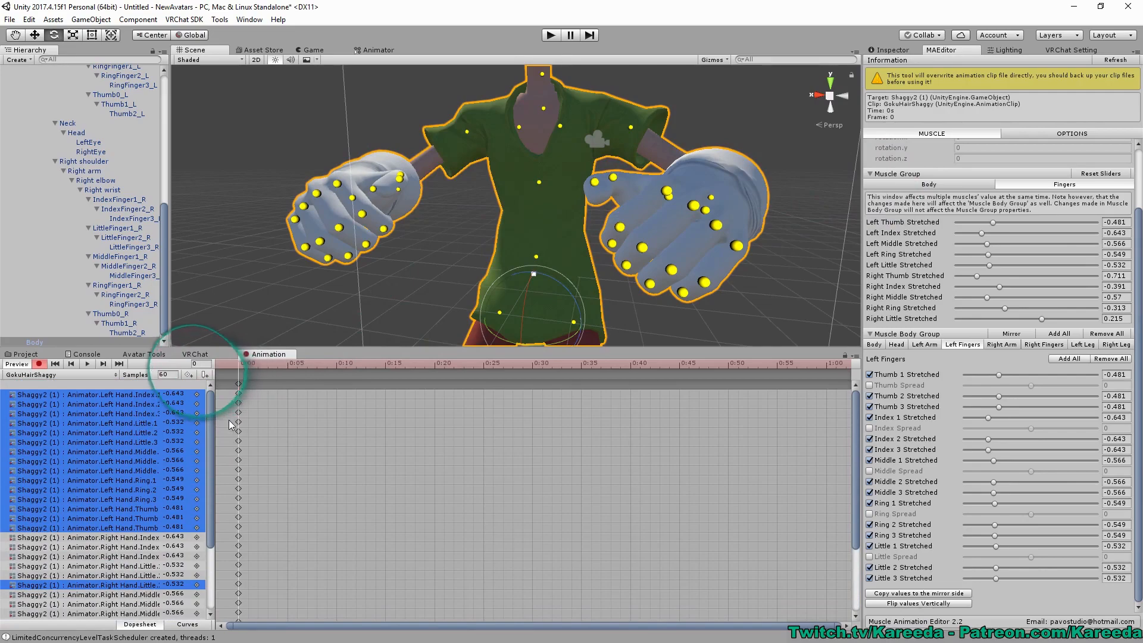
pyautogui.click(237, 381)
pyautogui.hotkey('ctrl', 'c')
pyautogui.click(251, 362)
pyautogui.hotkey('ctrl', 'v')
pyautogui.click(39, 364)
pyautogui.scroll(-5, 416, 238)
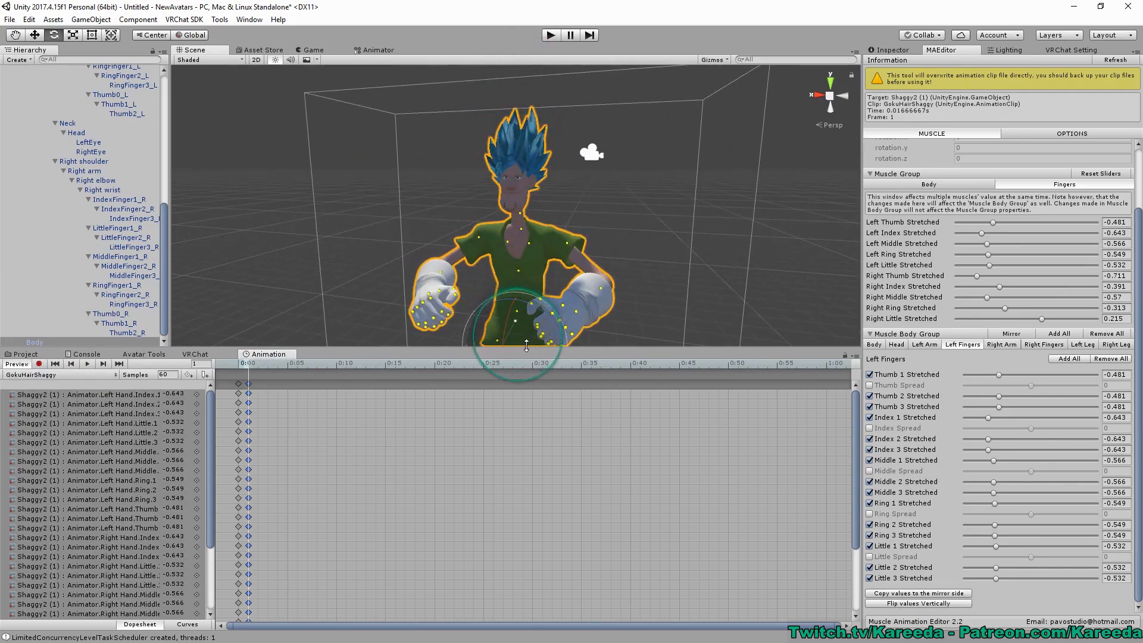
pyautogui.moveTo(526, 346); pyautogui.dragTo(526, 466)
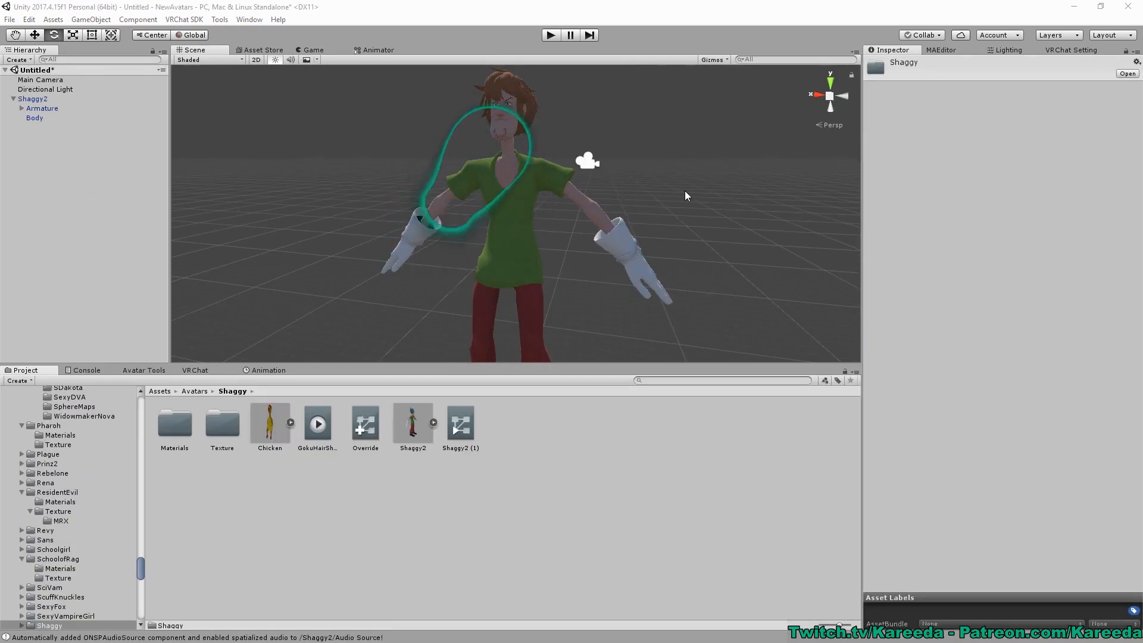
# Add the Chicken model to the scene and scale it down uniformly to about 0.48.
pyautogui.moveTo(626, 365); pyautogui.dragTo(333, 458)
pyautogui.moveTo(265, 516); pyautogui.dragTo(41, 157)
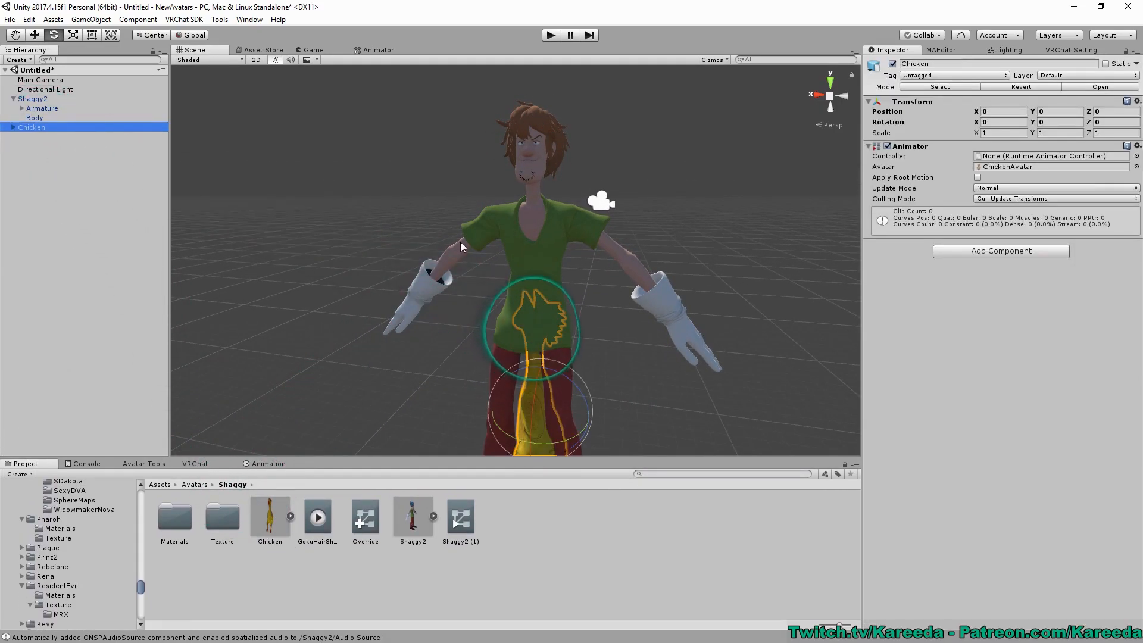
pyautogui.press('f')
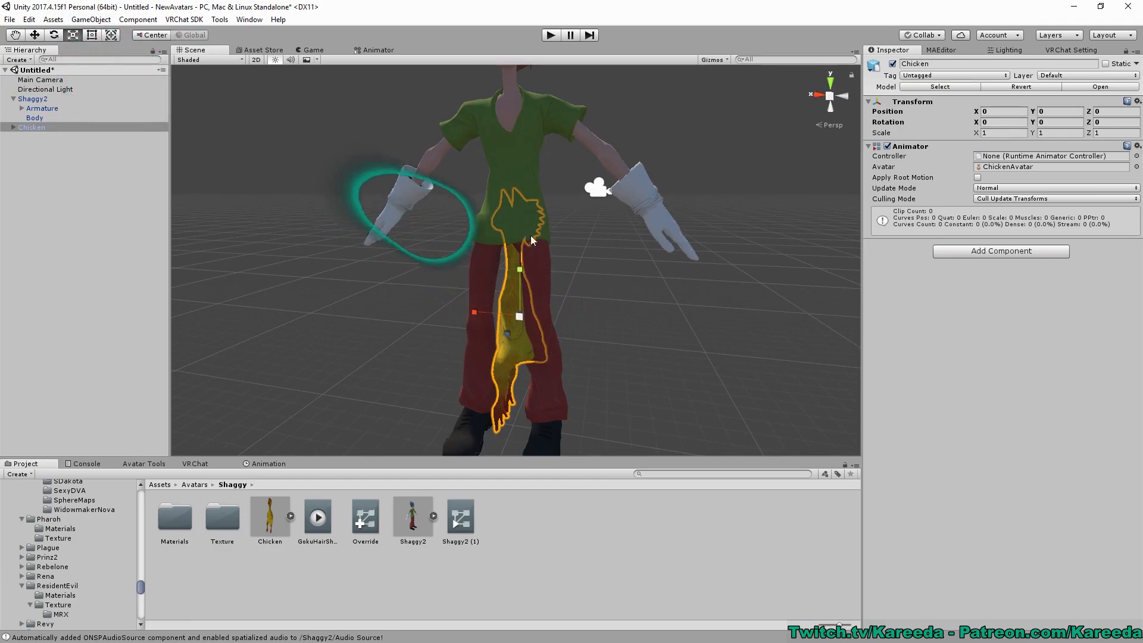
pyautogui.moveTo(520, 316)
pyautogui.mouseDown()
pyautogui.moveTo(507, 338)
pyautogui.moveTo(517, 345)
pyautogui.moveTo(515, 328)
pyautogui.mouseUp()
# Rotate the chicken to lie horizontally, with its X rotation set to 90.
pyautogui.click(54, 35)
pyautogui.moveTo(506, 368); pyautogui.dragTo(499, 377)
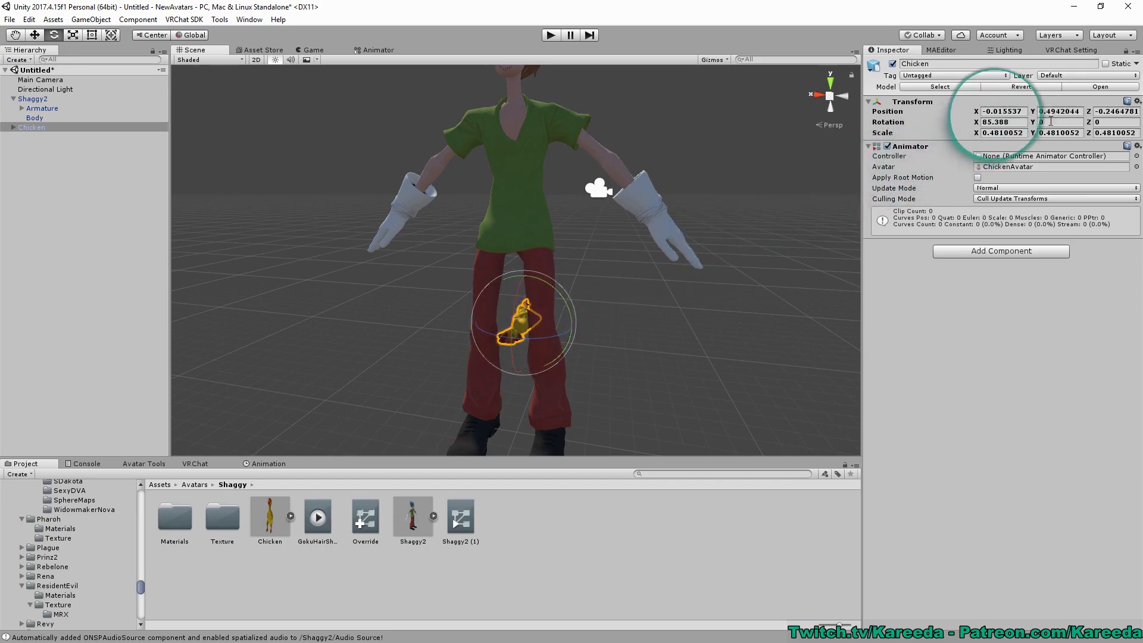
pyautogui.click(1003, 122)
pyautogui.write('90')
# Move the chicken up and sideways to near the avatar's right hand, at about X 0.446, Y 0.804.
pyautogui.moveTo(754, 191); pyautogui.dragTo(737, 183, button='middle')
pyautogui.click(43, 35)
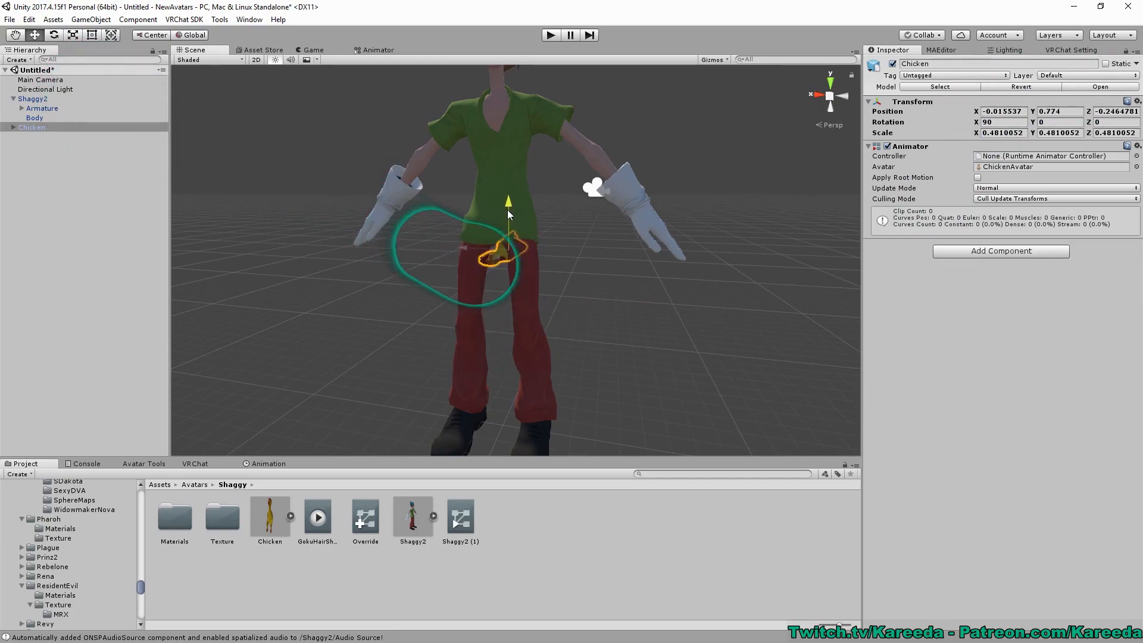
pyautogui.moveTo(380, 224); pyautogui.dragTo(369, 223)
pyautogui.moveTo(422, 220); pyautogui.dragTo(540, 238, button='middle')
pyautogui.scroll(5, 489, 230)
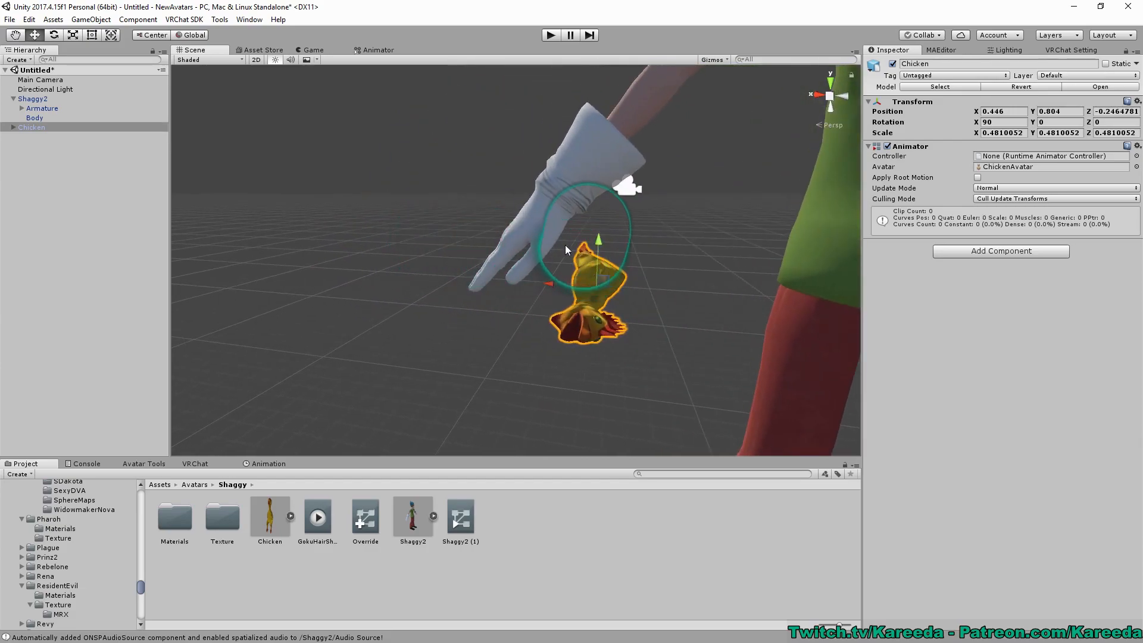
# Fit the chicken into the palm of the right hand, at about X 0.544, Y 0.856, Z -0.392.
pyautogui.moveTo(598, 236); pyautogui.dragTo(481, 259)
pyautogui.moveTo(480, 259); pyautogui.dragTo(501, 255, button='right')
pyautogui.moveTo(573, 243); pyautogui.dragTo(531, 283, button='right')
pyautogui.moveTo(545, 302); pyautogui.dragTo(661, 286)
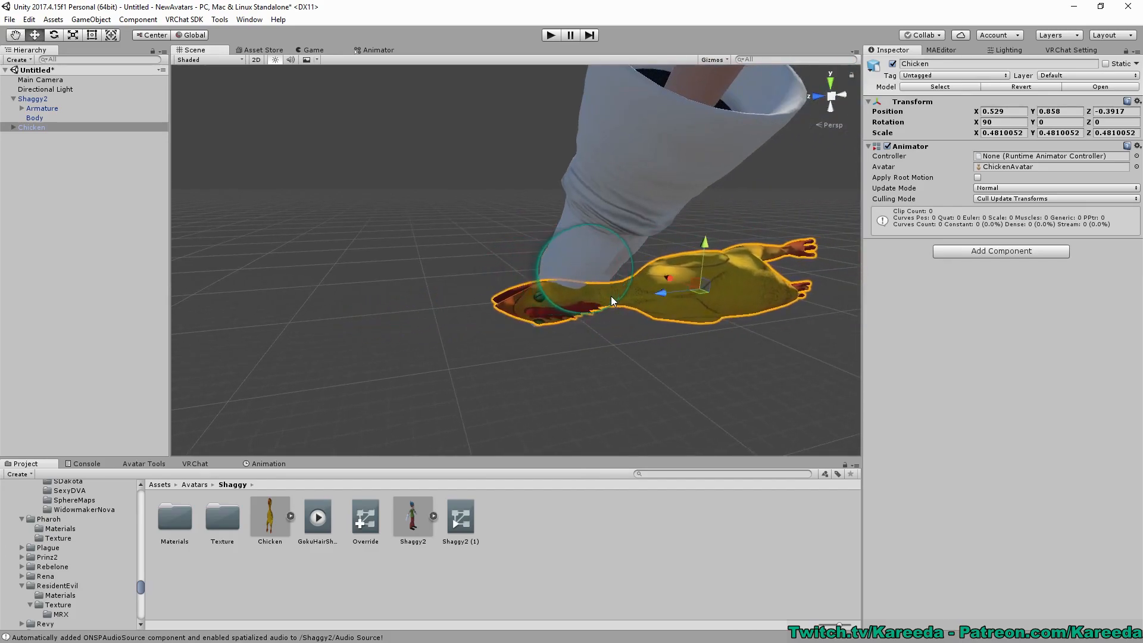
pyautogui.moveTo(706, 247); pyautogui.dragTo(580, 232)
# Tilt the chicken to match the hand's angle, about 131 degrees in X, and shift it to about X 0.554, Y 0.858.
pyautogui.click(54, 34)
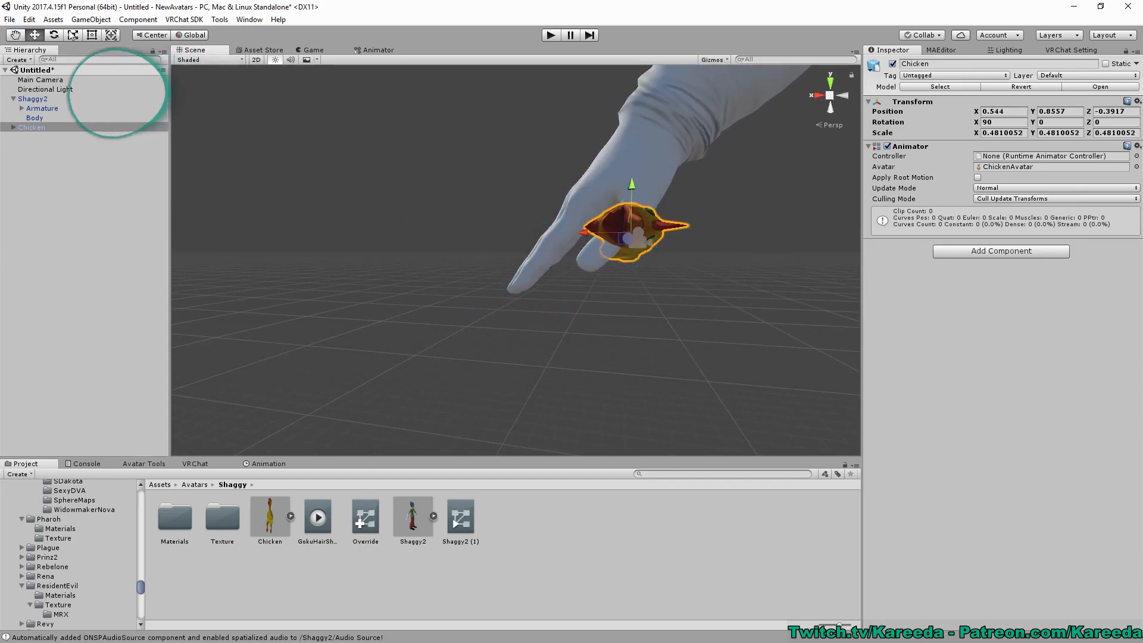
pyautogui.moveTo(672, 204); pyautogui.dragTo(691, 259)
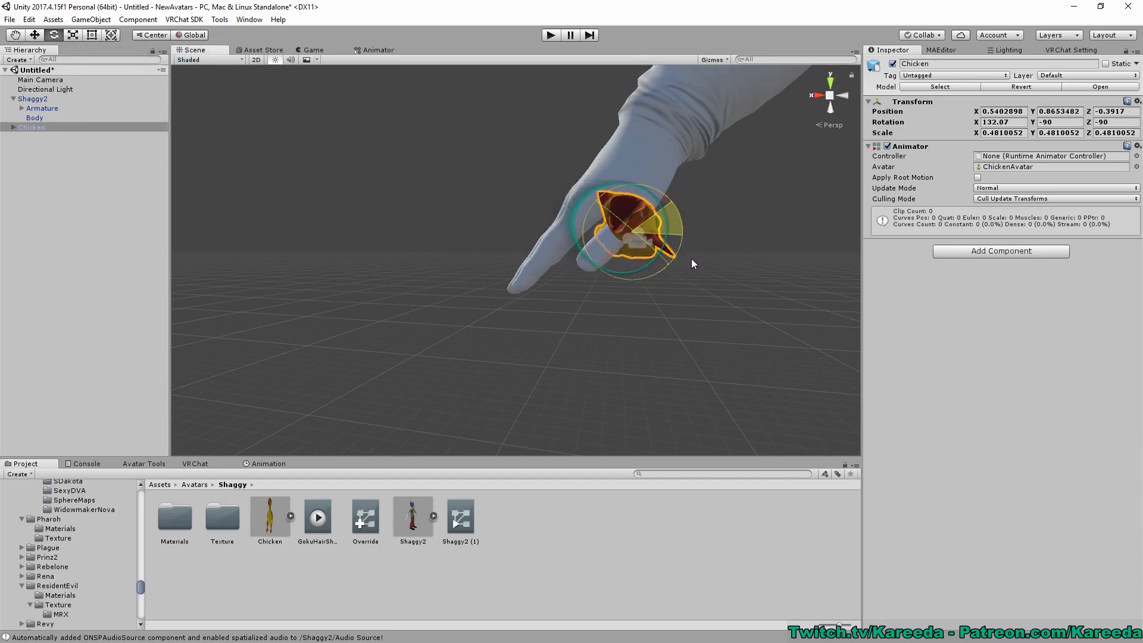
pyautogui.click(34, 34)
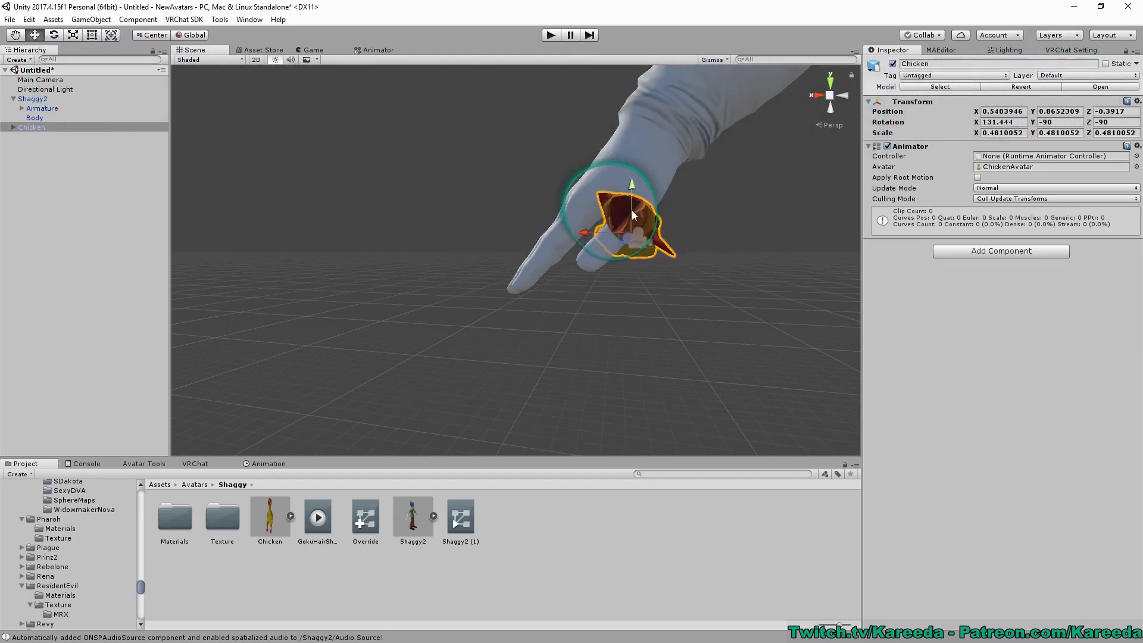
pyautogui.moveTo(633, 191)
pyautogui.mouseDown()
pyautogui.moveTo(580, 244)
pyautogui.moveTo(619, 194)
pyautogui.mouseUp()
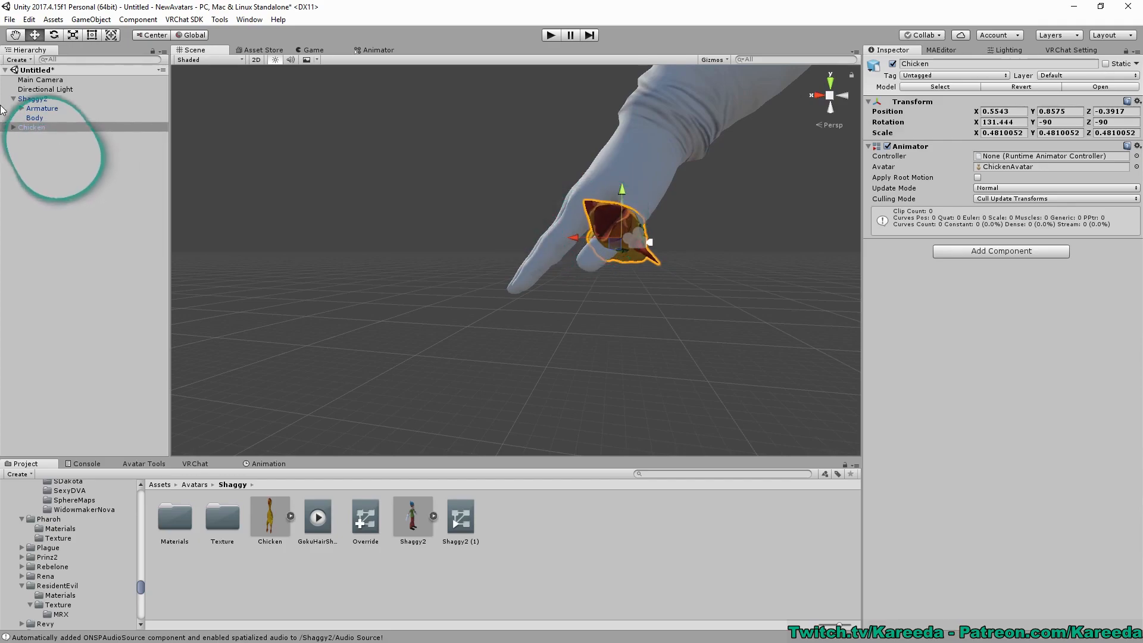
# Expand Shaggy2's armature, widen the hierarchy and parent the chicken to the Right wrist bone.
pyautogui.keyDown('alt'); pyautogui.click(21, 108); pyautogui.keyUp('alt')
pyautogui.scroll(-5, 89, 241)
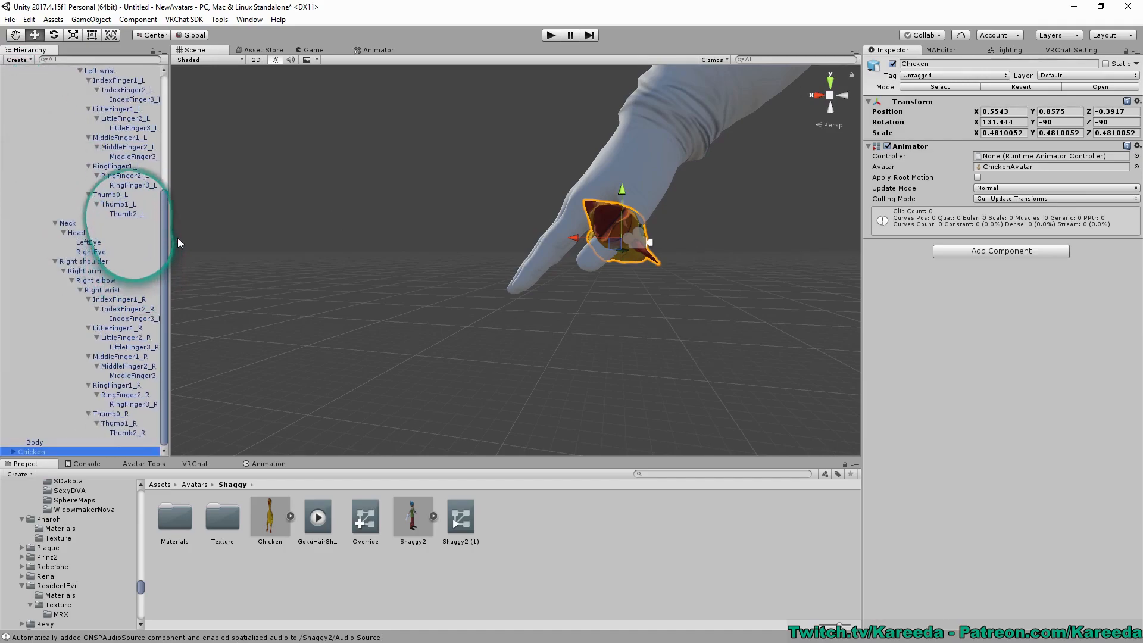
pyautogui.moveTo(171, 238); pyautogui.dragTo(282, 238)
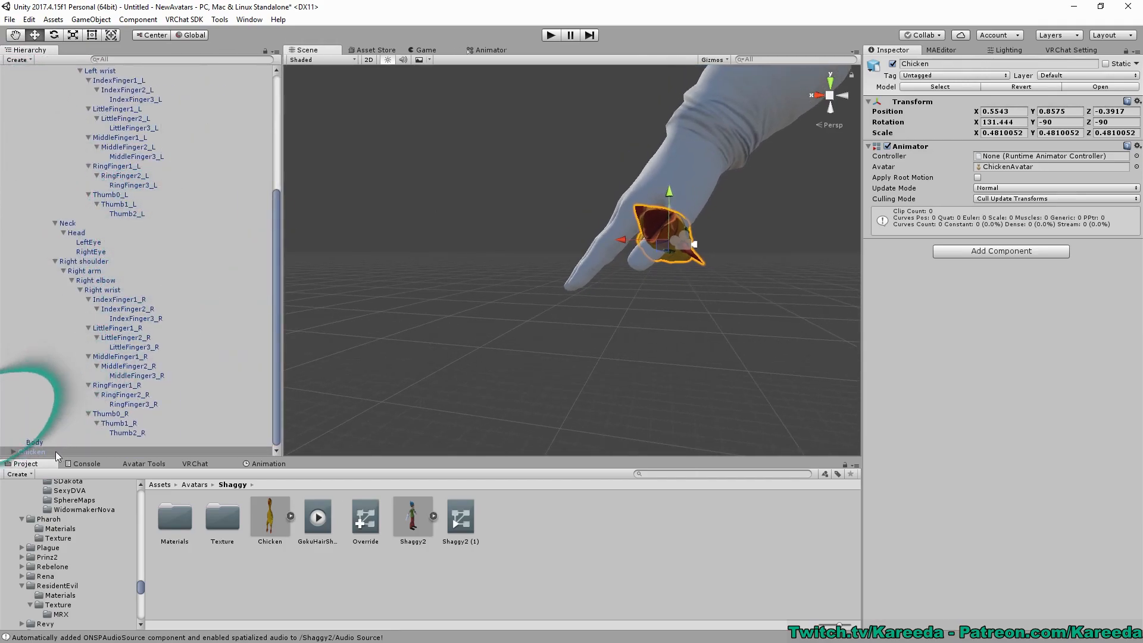
pyautogui.scroll(5, 50, 172)
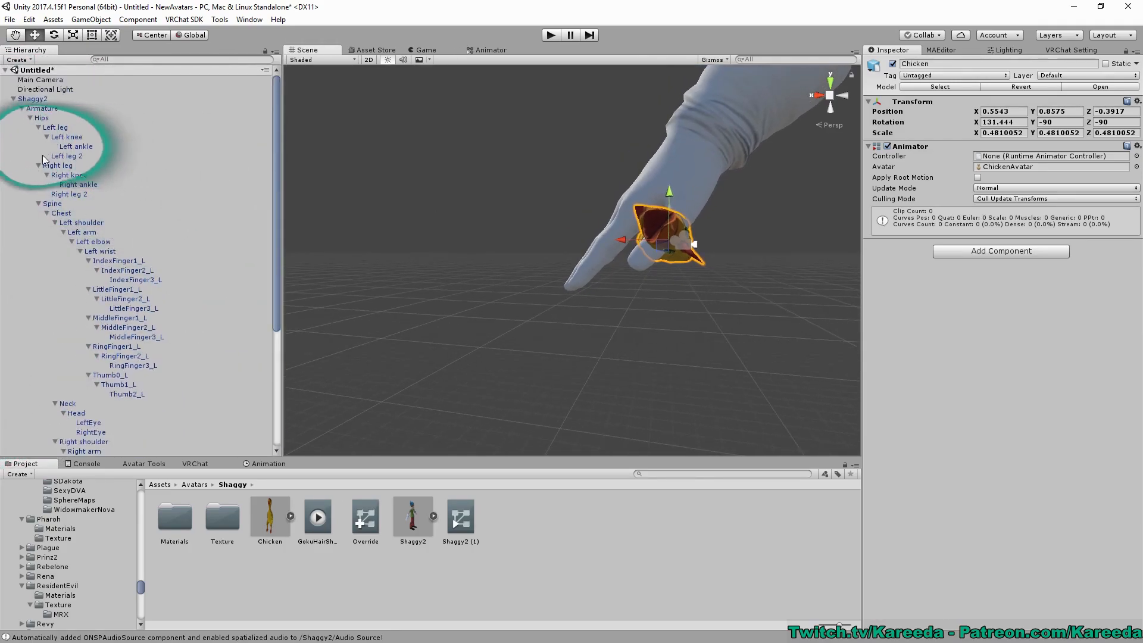
pyautogui.keyDown('alt'); pyautogui.click(21, 107); pyautogui.keyUp('alt')
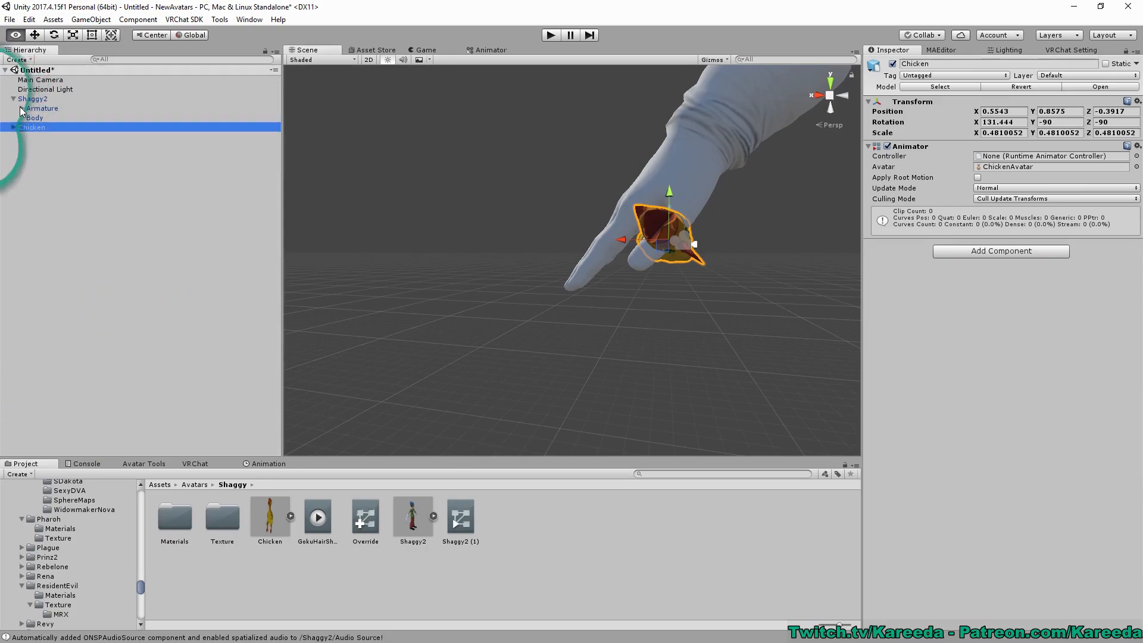
pyautogui.keyDown('alt'); pyautogui.click(20, 108); pyautogui.keyUp('alt')
pyautogui.scroll(-10, 56, 130)
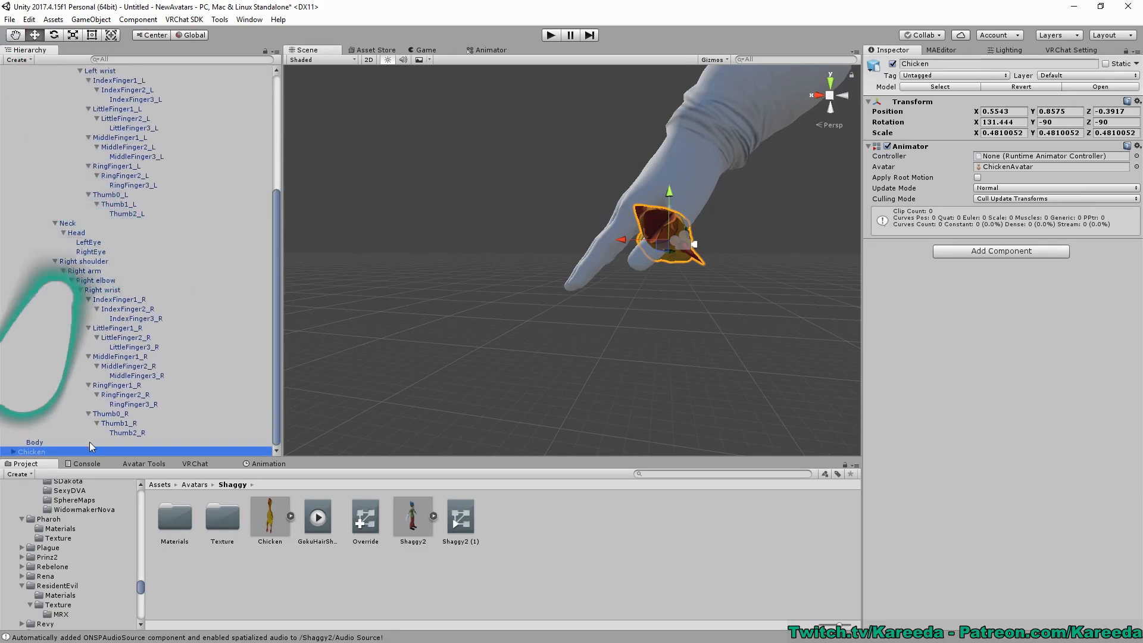
pyautogui.moveTo(42, 455); pyautogui.dragTo(134, 292)
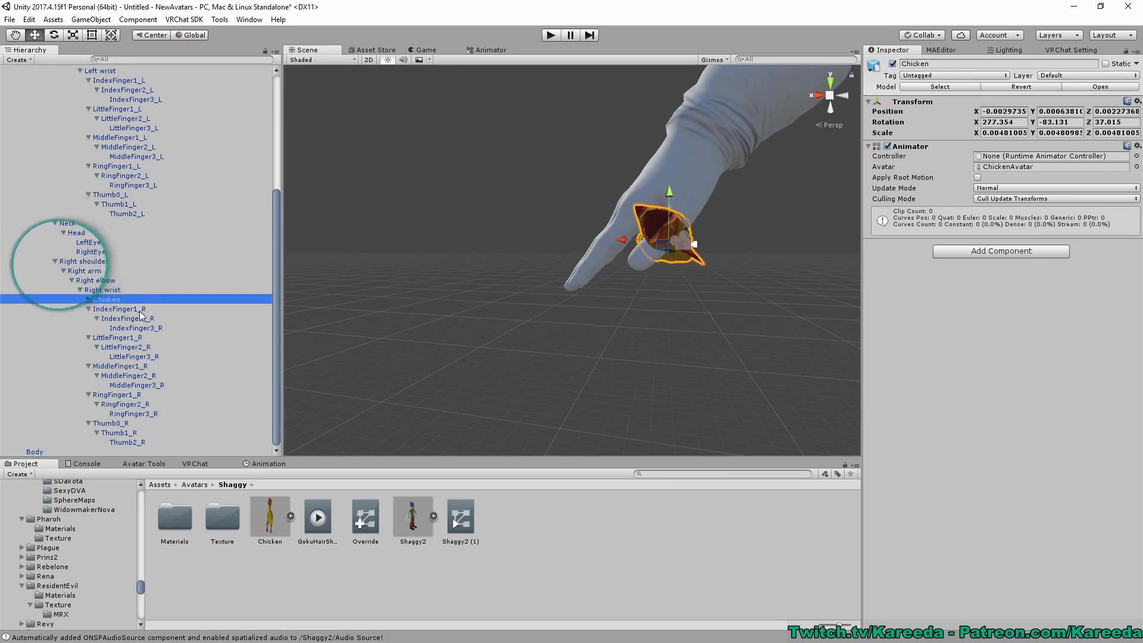
# Expand the chicken under the Right wrist bone and add an Audio Source as its child.
pyautogui.scroll(6, 112, 163)
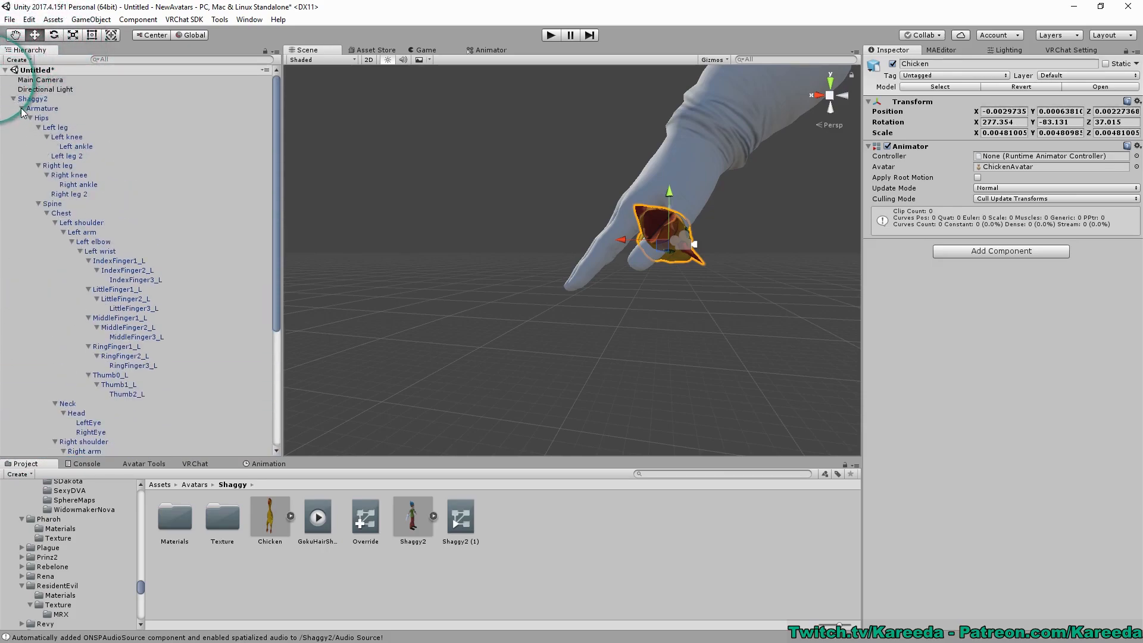
pyautogui.scroll(-6, 191, 331)
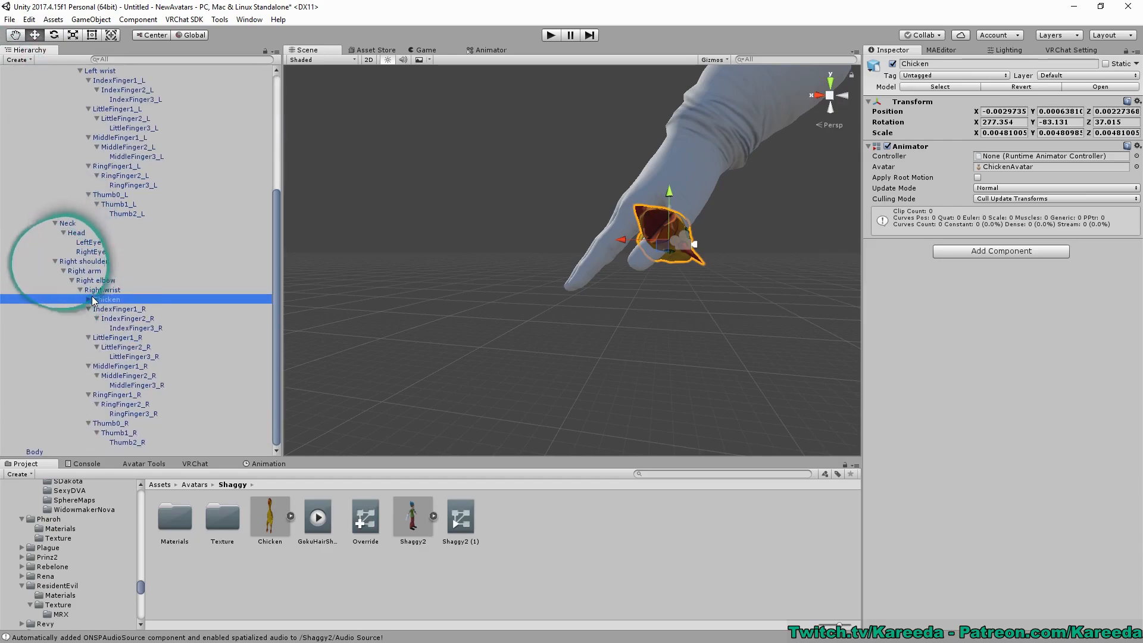
pyautogui.click(88, 300)
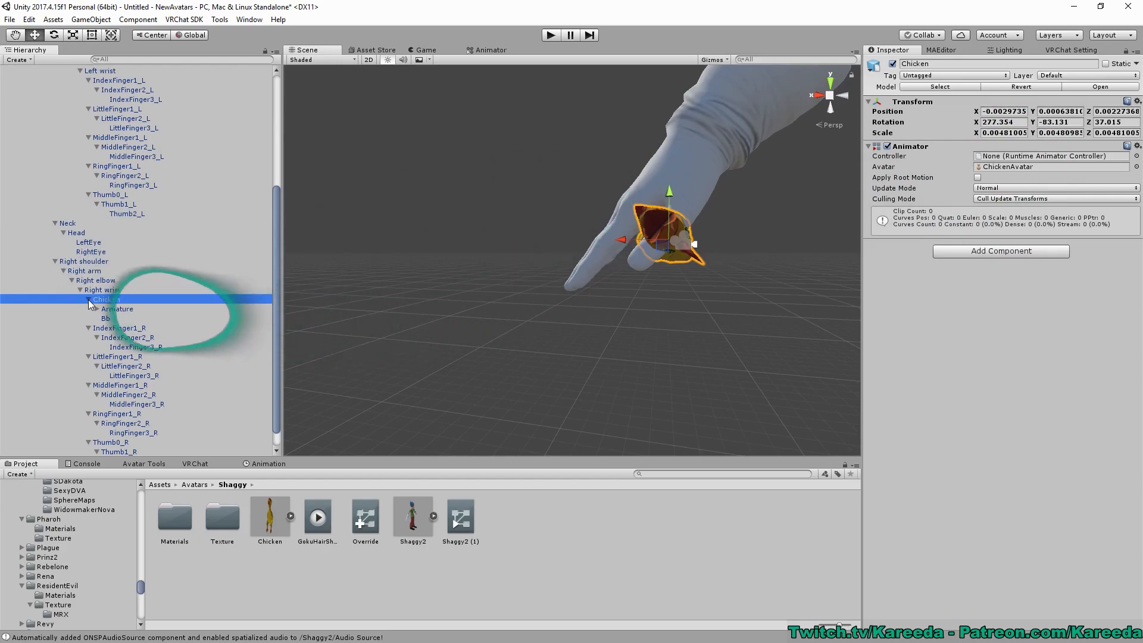
pyautogui.rightClick(114, 302)
pyautogui.moveTo(173, 409)
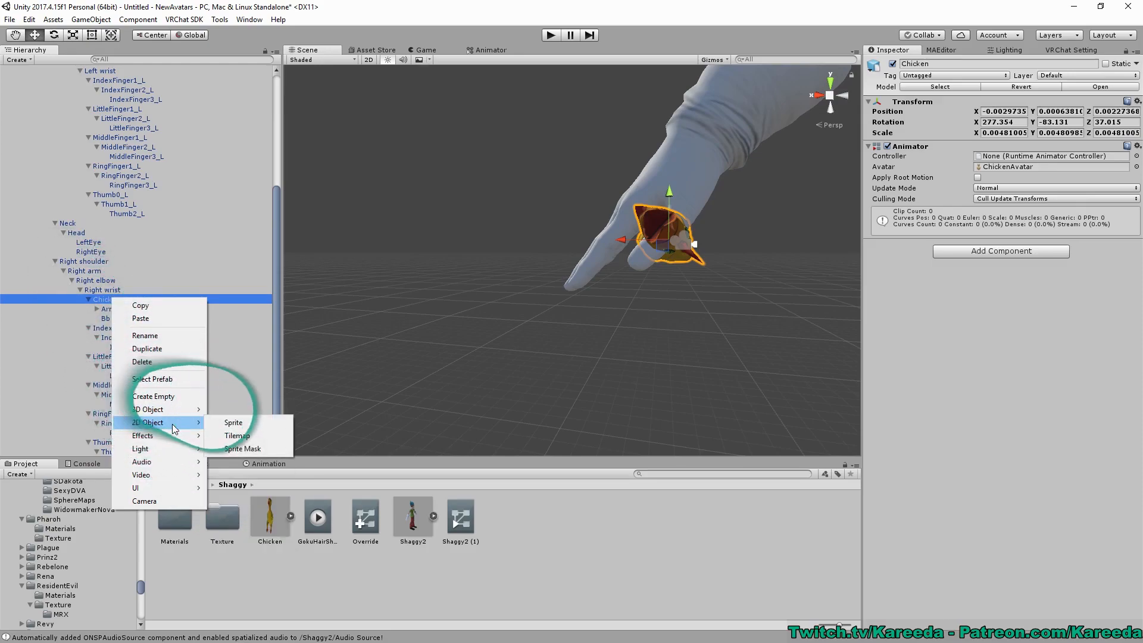
pyautogui.moveTo(172, 462)
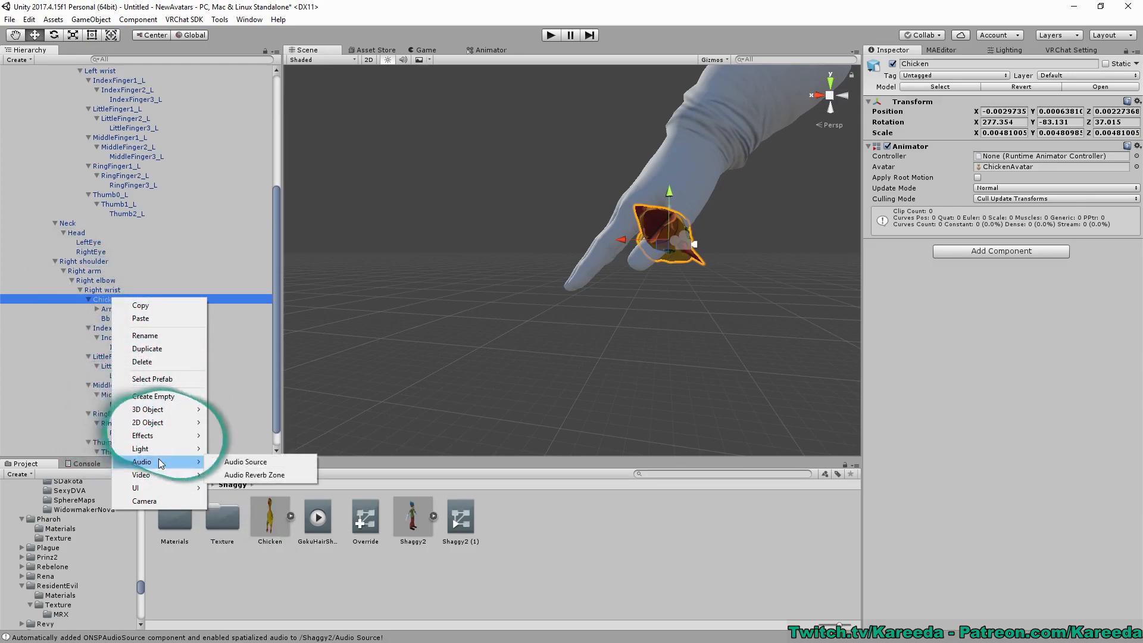
pyautogui.click(253, 461)
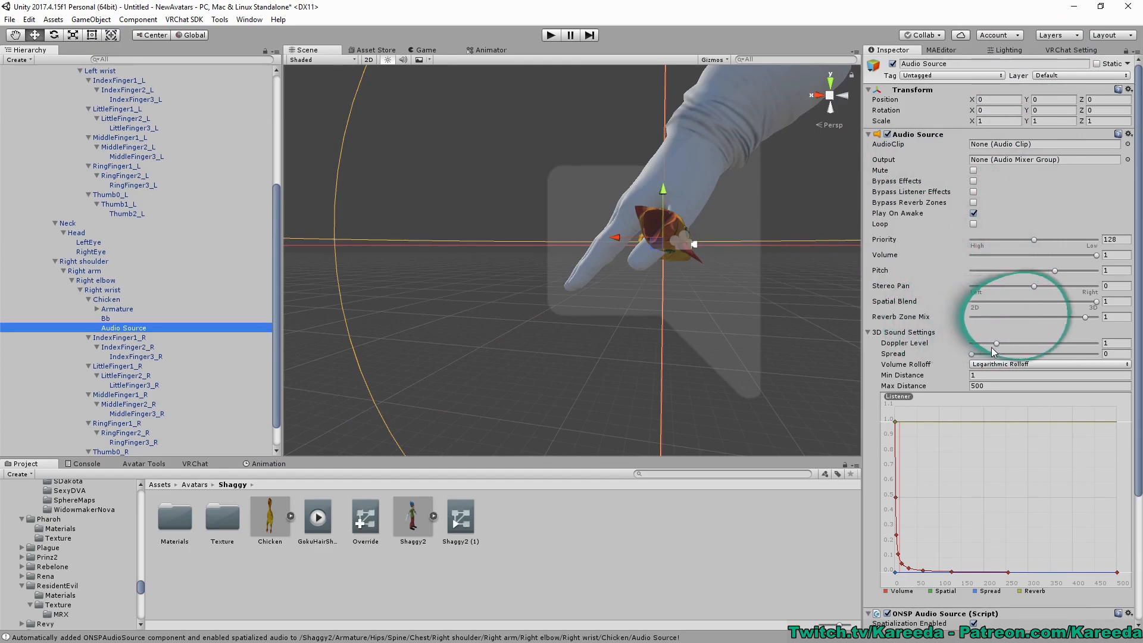
# Set the new audio source's Doppler Level to 0 and remove its ONSP Audio Source component.
pyautogui.moveTo(995, 348); pyautogui.dragTo(970, 348)
pyautogui.scroll(-3, 1020, 480)
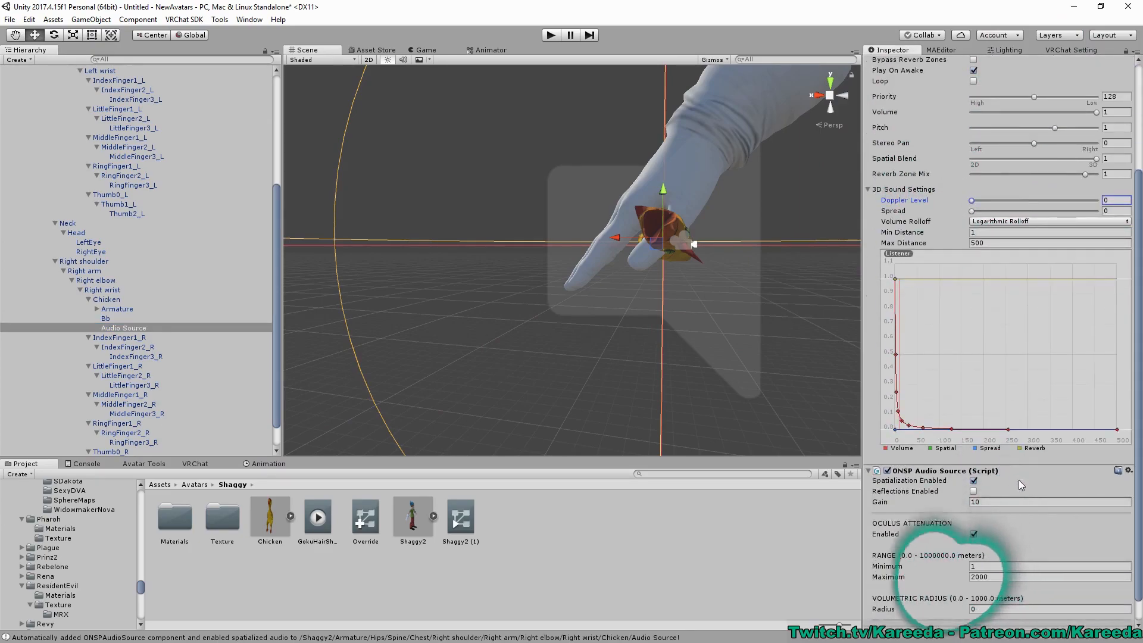
pyautogui.click(1128, 470)
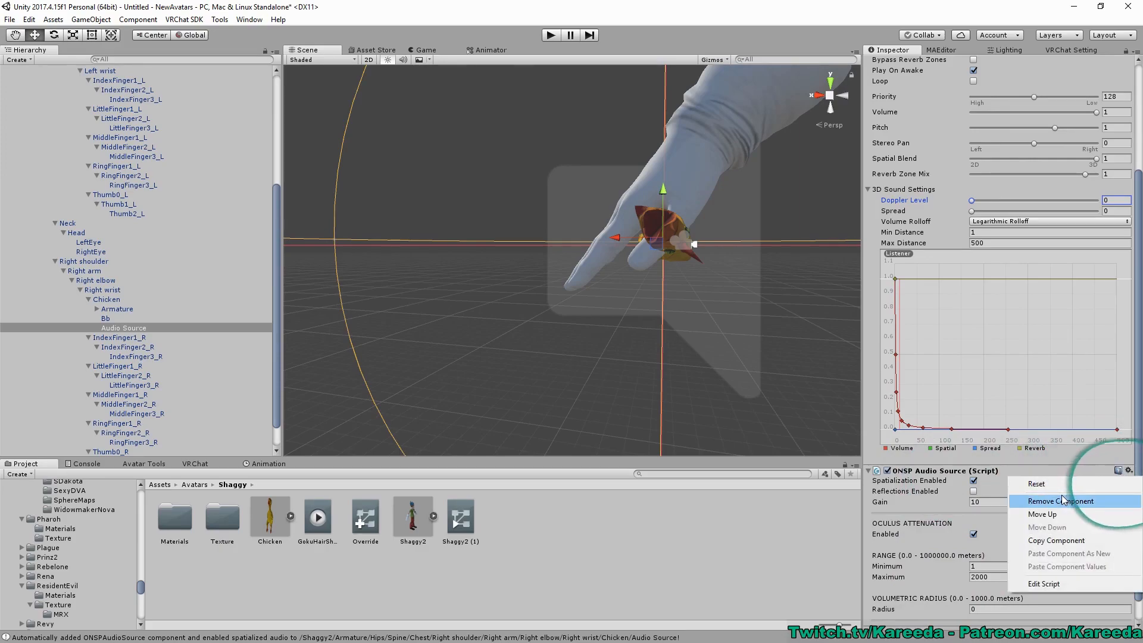
pyautogui.click(1063, 500)
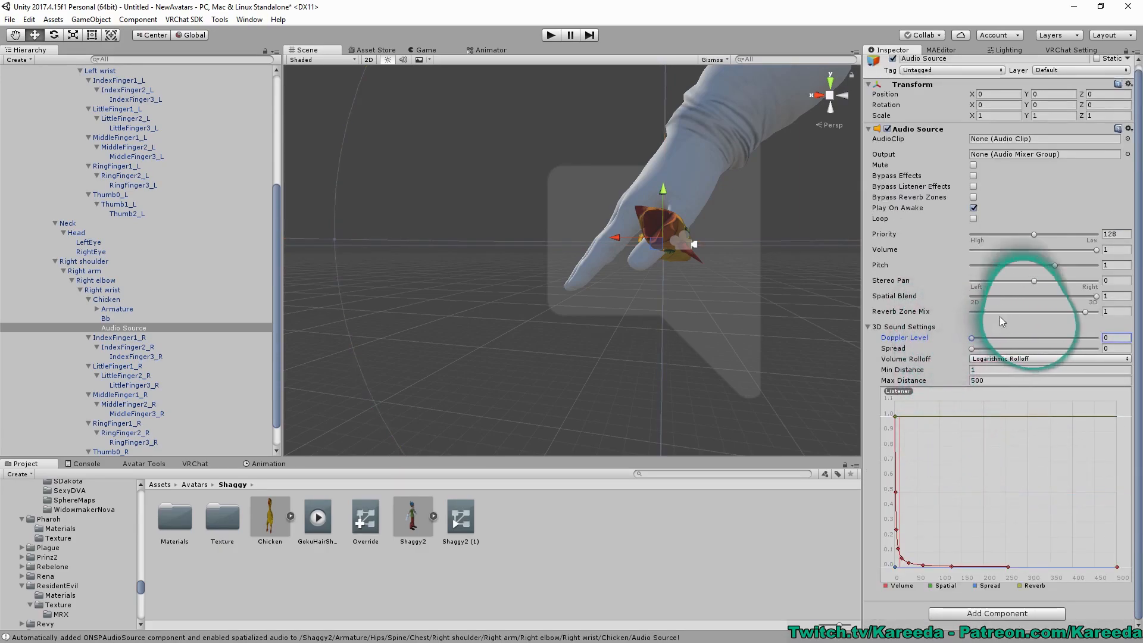
# Raise the audio source's Min Distance to about 222.75.
pyautogui.moveTo(917, 370); pyautogui.dragTo(691, 183)
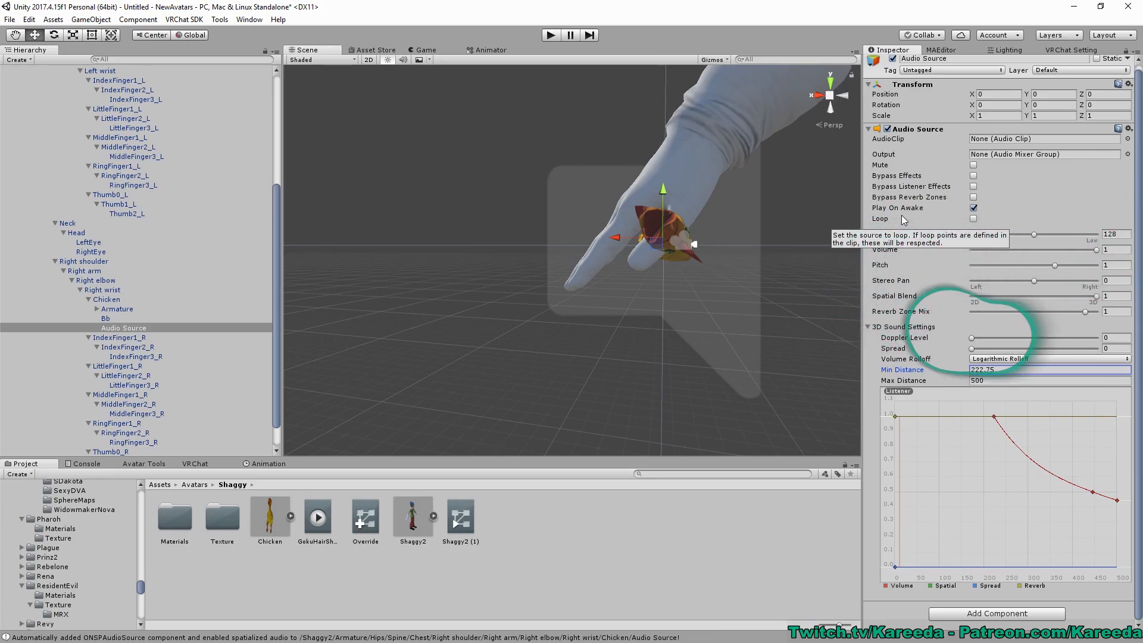
pyautogui.scroll(-6, 685, 161)
pyautogui.moveTo(693, 140); pyautogui.dragTo(603, 227, button='middle')
pyautogui.scroll(-5, 607, 220)
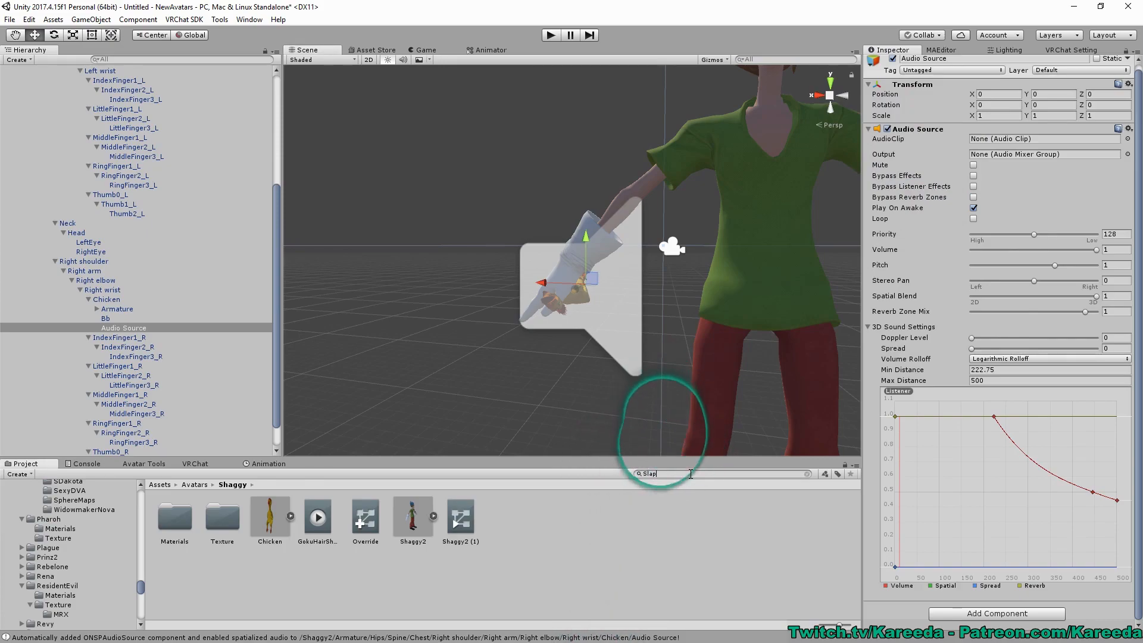
# Search the project for "Slap" and preview the Slap Sound Effect, slapped and slap audio clips.
pyautogui.write('lap')
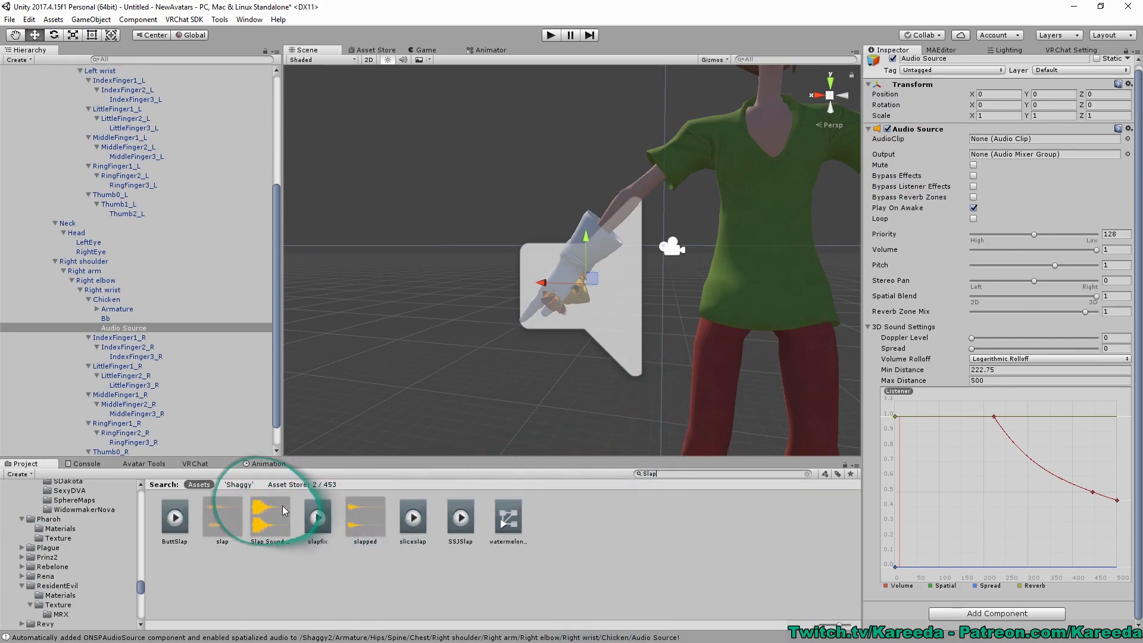
pyautogui.click(270, 518)
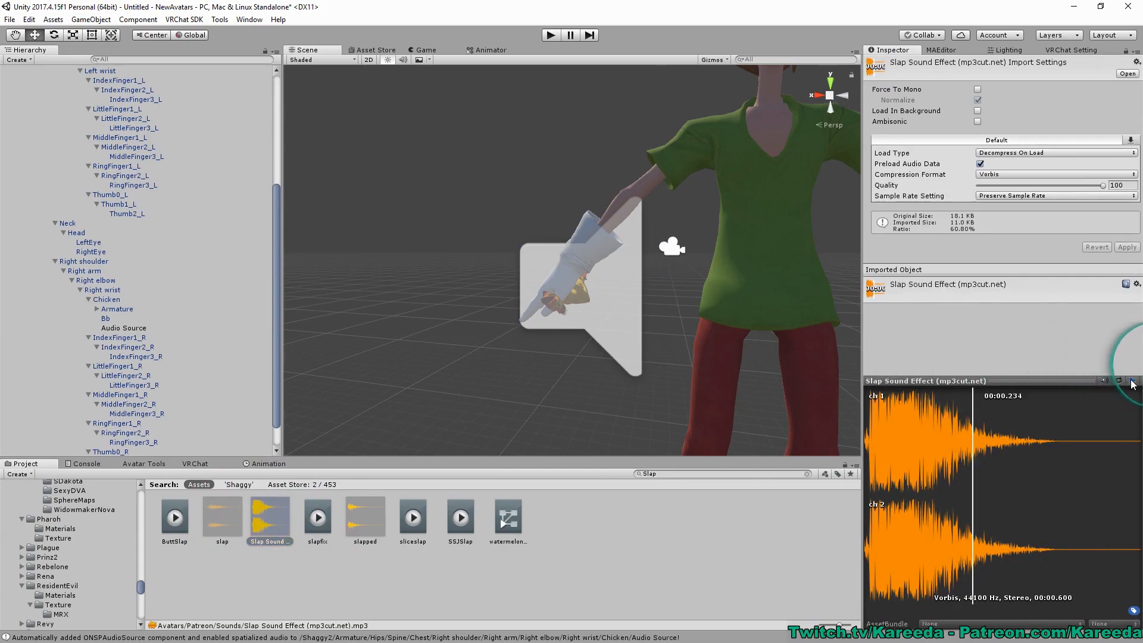
pyautogui.click(365, 518)
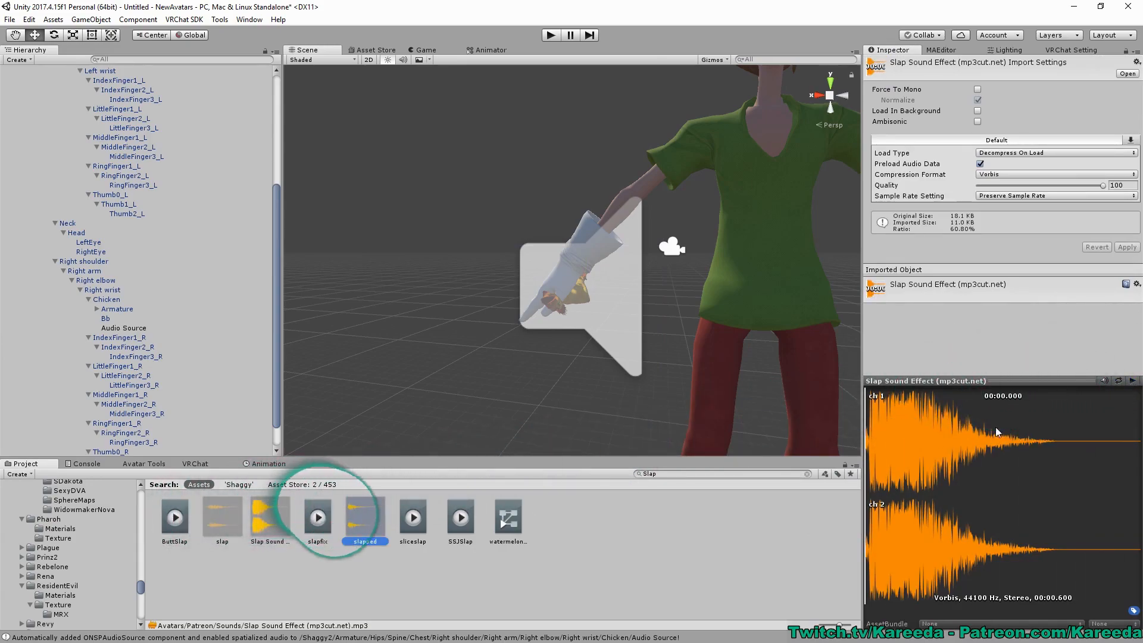
pyautogui.click(1134, 381)
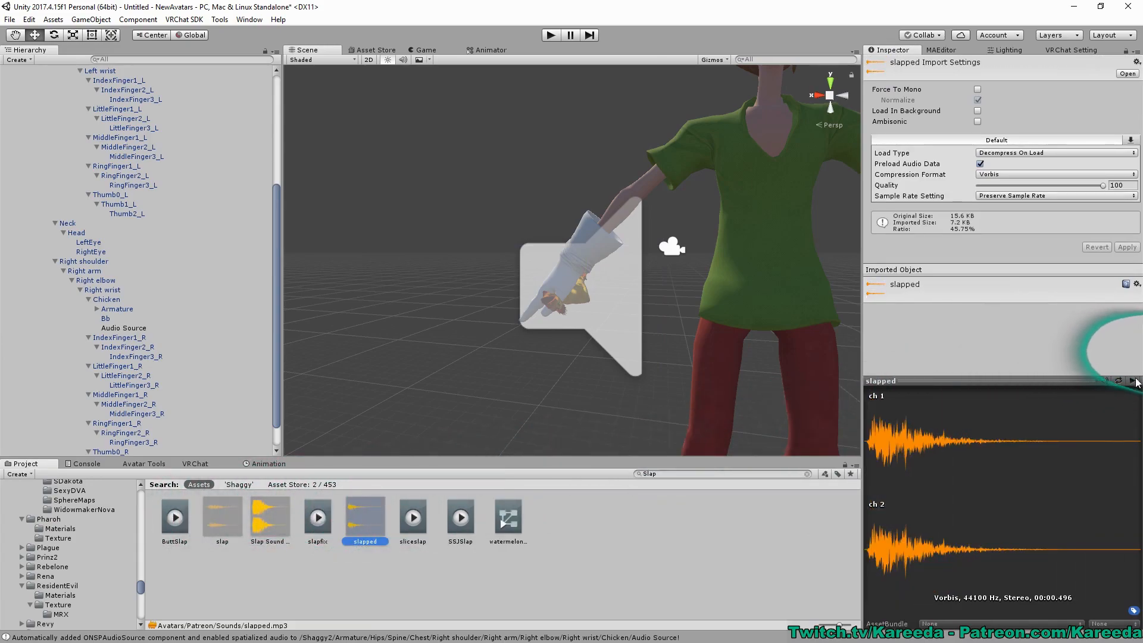
pyautogui.click(222, 518)
pyautogui.click(1133, 380)
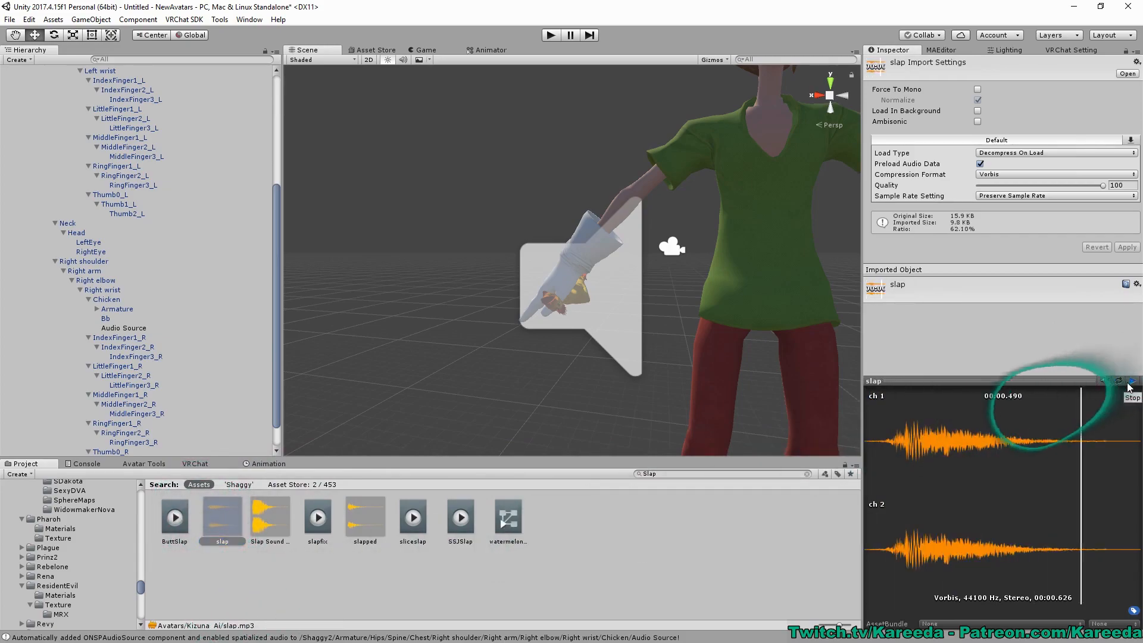
# Assign the slap sound as the AudioClip of the chicken's Audio Source.
pyautogui.click(232, 524)
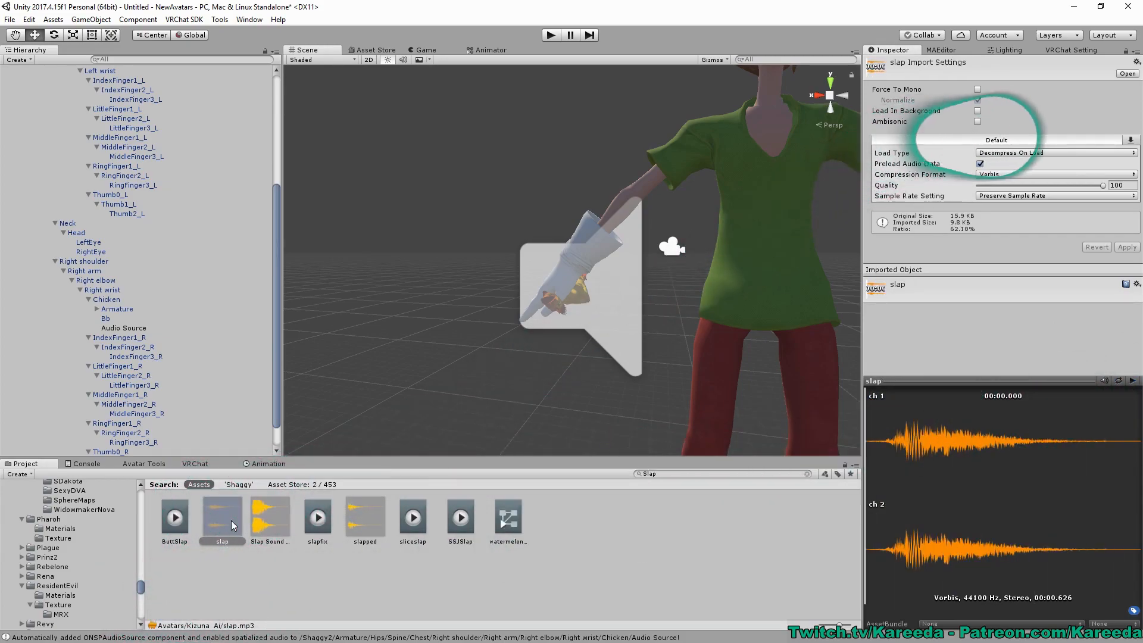
pyautogui.click(124, 328)
pyautogui.moveTo(232, 513); pyautogui.dragTo(1024, 148)
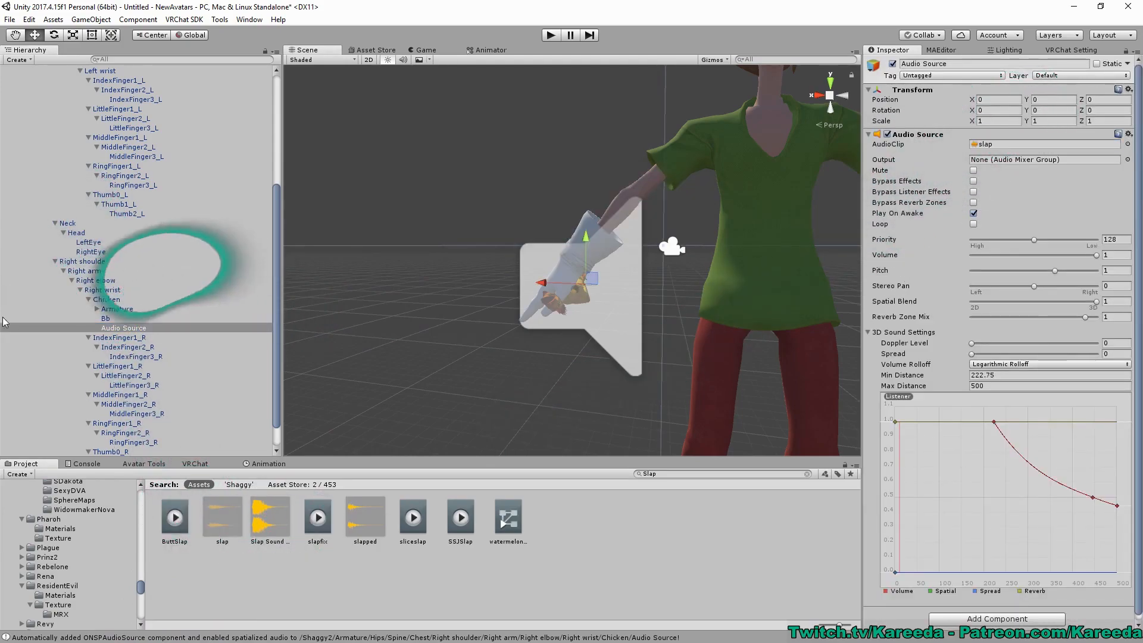
# Rename the chicken's Audio Source object to Slap.
pyautogui.click(126, 329)
pyautogui.click(135, 328)
pyautogui.write('Slap')
pyautogui.press('Return')
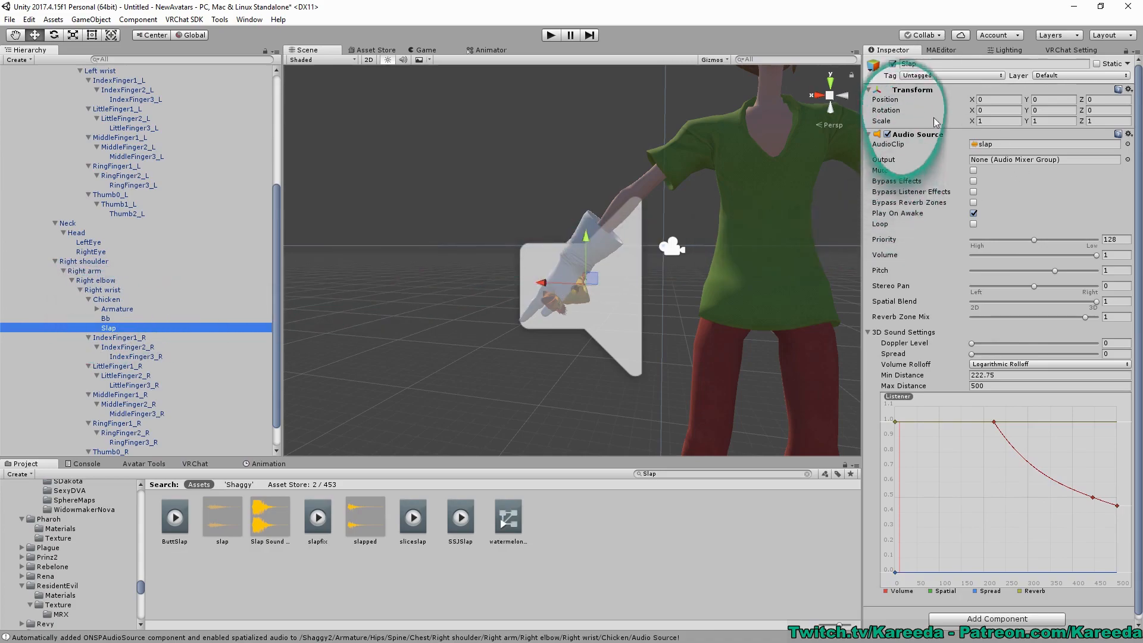
# Collapse the Slap object's Audio Source settings and add a Dynamic Bone component to the object.
pyautogui.scroll(2, 554, 273)
pyautogui.scroll(-3, 676, 246)
pyautogui.click(869, 140)
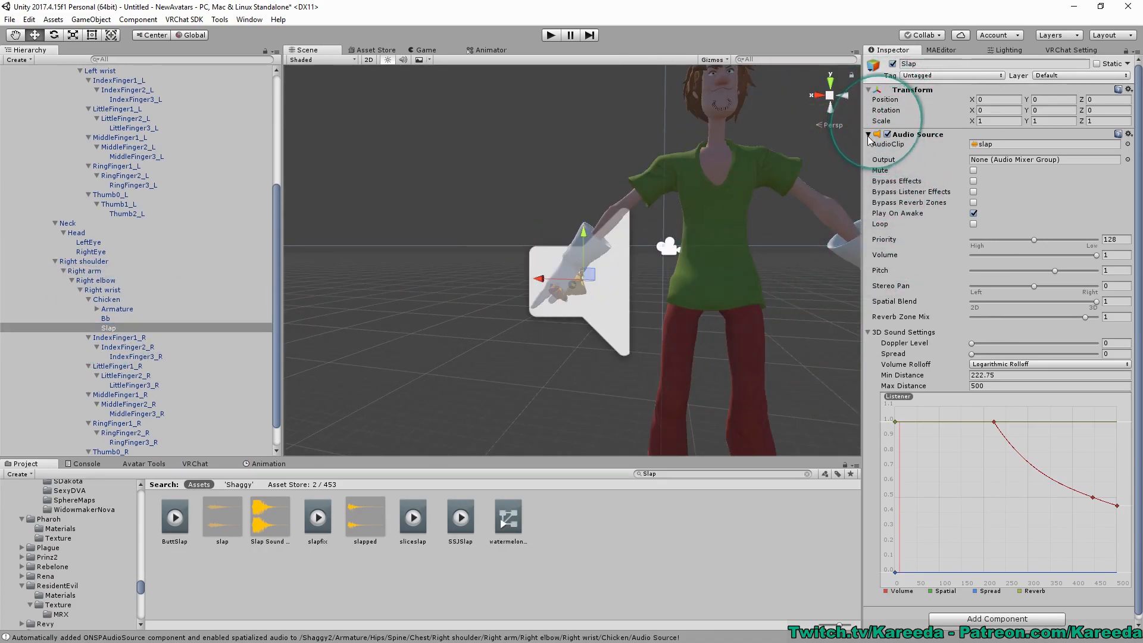
pyautogui.click(868, 136)
pyautogui.click(955, 150)
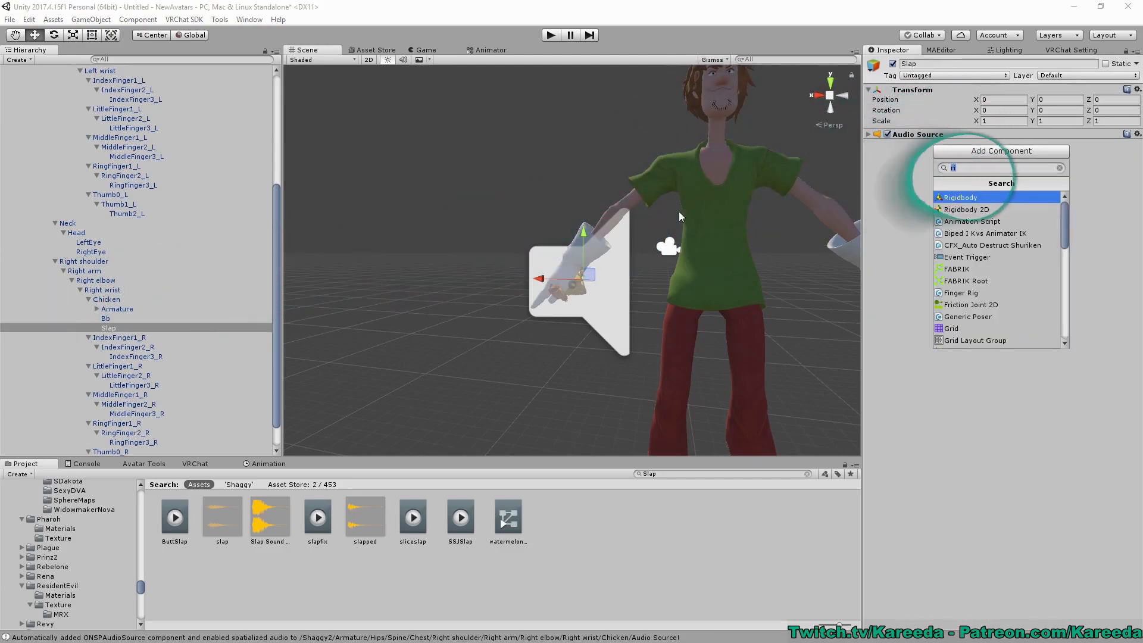
pyautogui.click(119, 330)
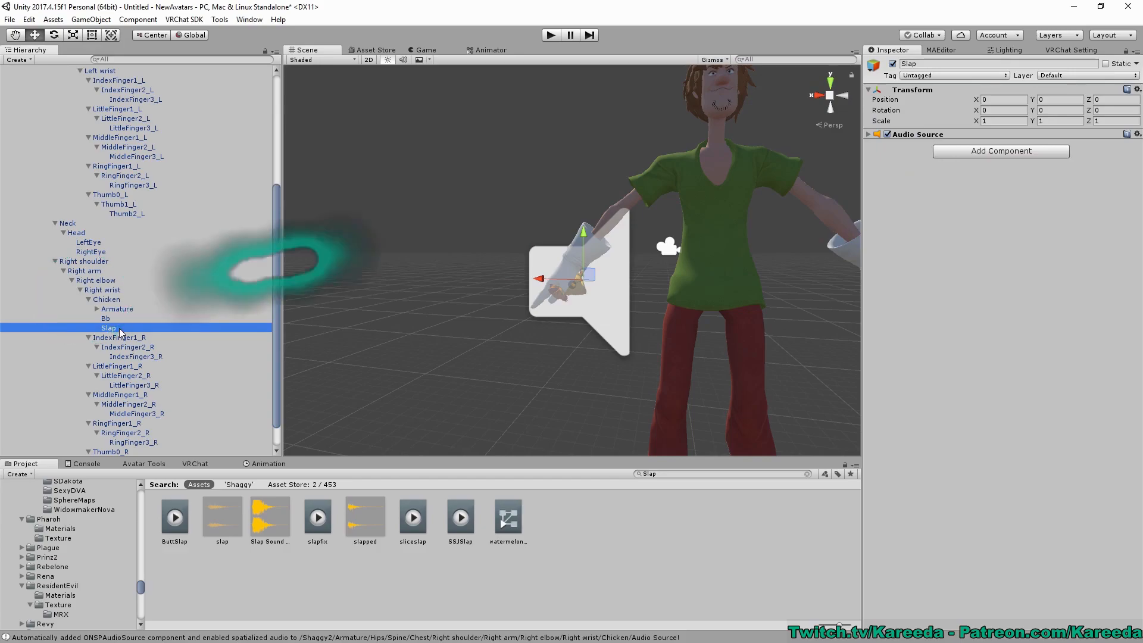
pyautogui.click(956, 150)
pyautogui.write('Dyn')
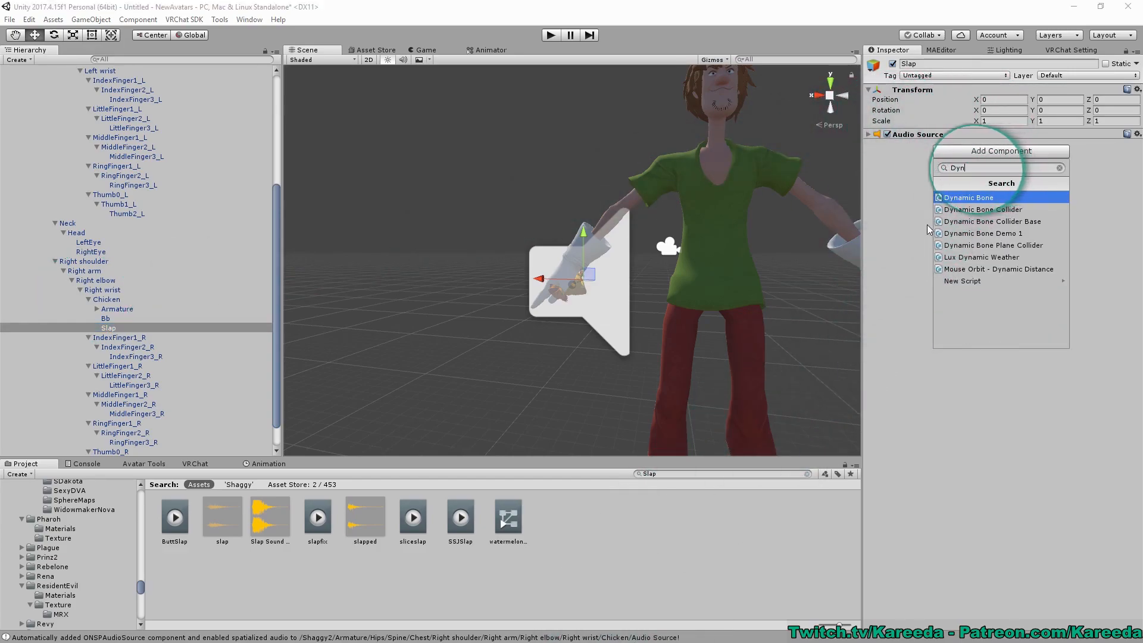
pyautogui.click(962, 200)
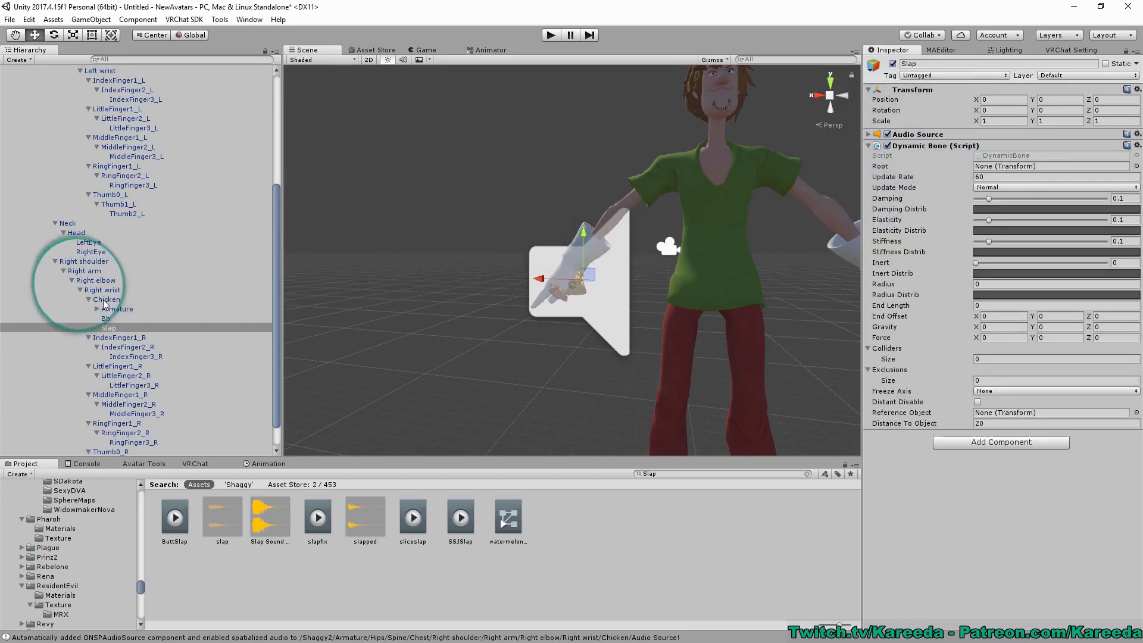
# Set the Dynamic Bone's root to Chicken, with Damping 0.688, Elasticity 0.086, Stiffness 0.427 and Inert 0.385.
pyautogui.moveTo(104, 301); pyautogui.dragTo(1038, 168)
pyautogui.click(1045, 198)
pyautogui.click(1046, 251)
pyautogui.click(1046, 241)
pyautogui.click(1049, 263)
pyautogui.click(1025, 263)
pyautogui.click(1030, 241)
pyautogui.click(986, 220)
pyautogui.click(1066, 198)
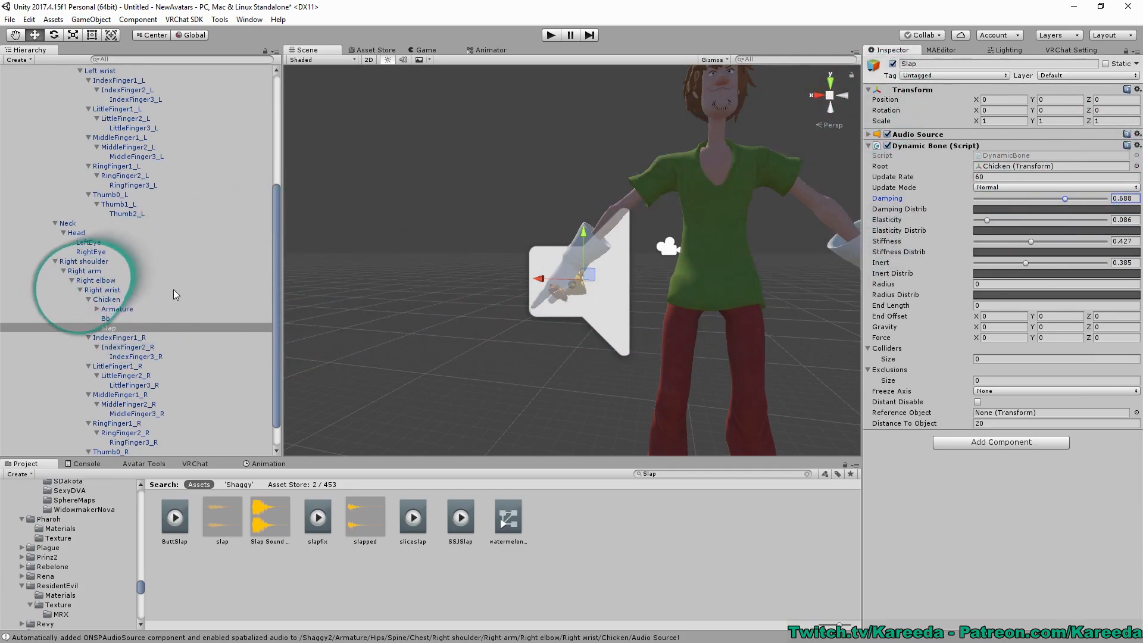
# Deactivate the Slap object under the chicken.
pyautogui.click(146, 309)
pyautogui.click(126, 328)
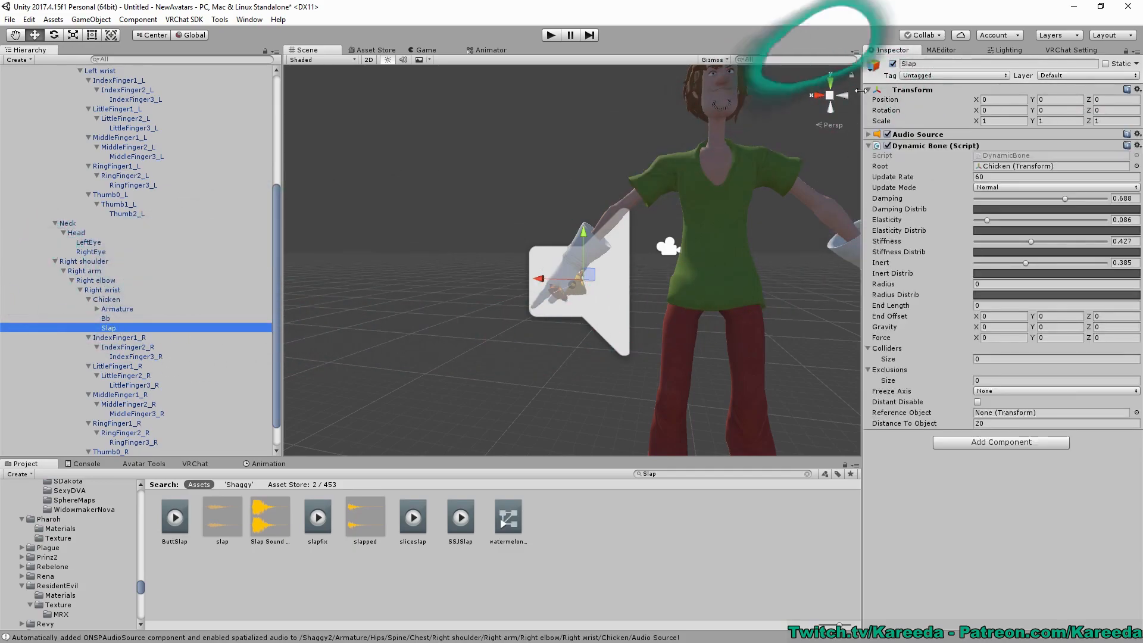
pyautogui.click(893, 64)
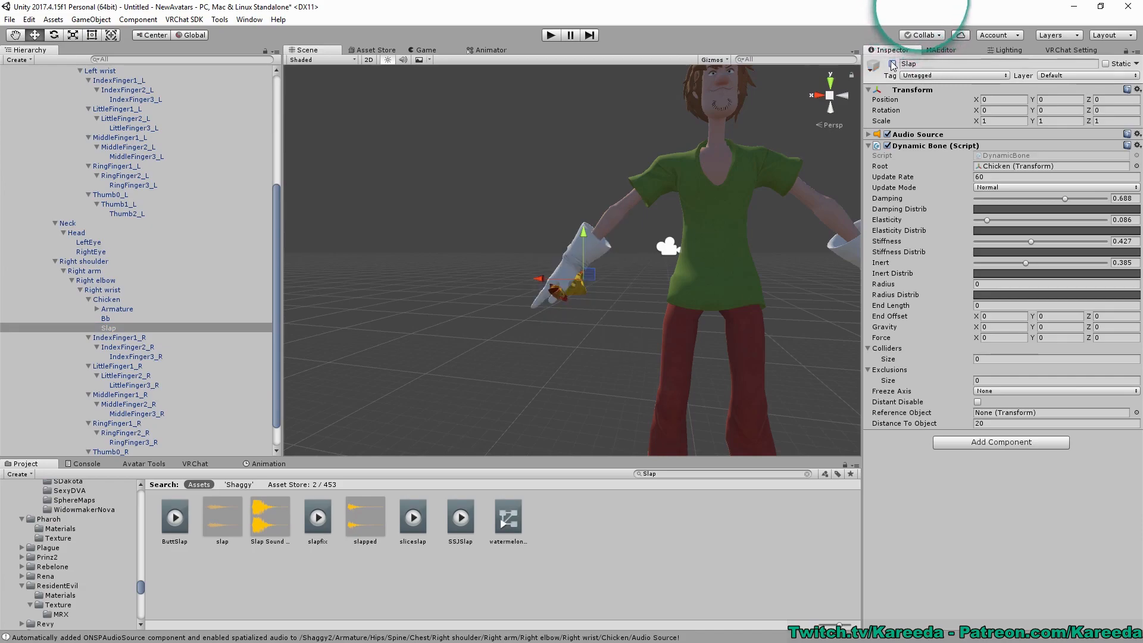
pyautogui.click(126, 320)
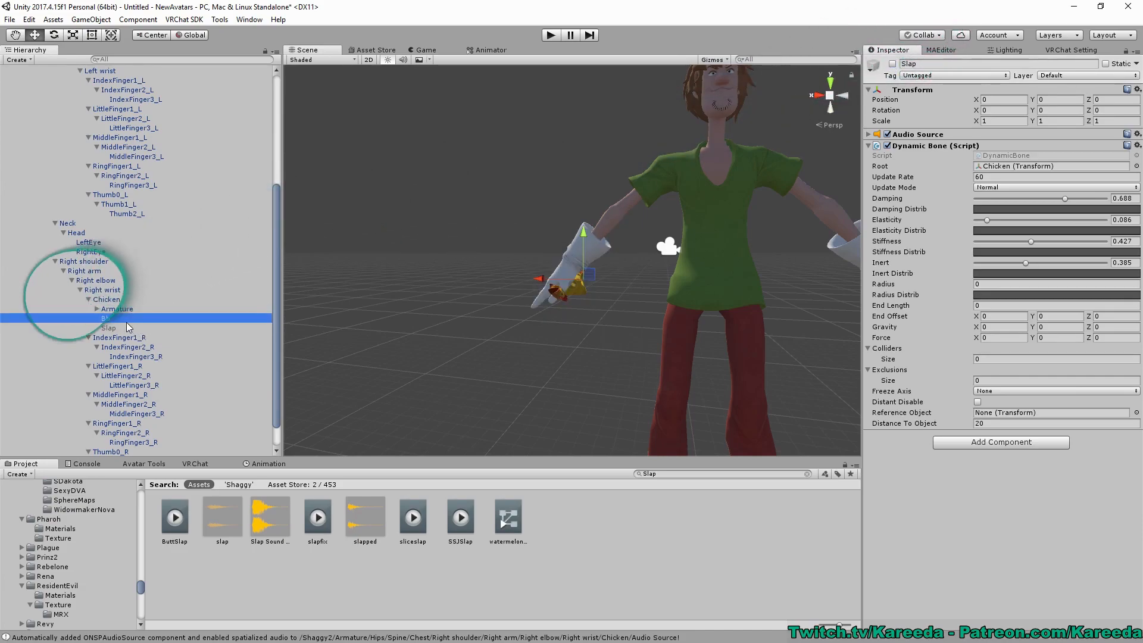
pyautogui.click(127, 327)
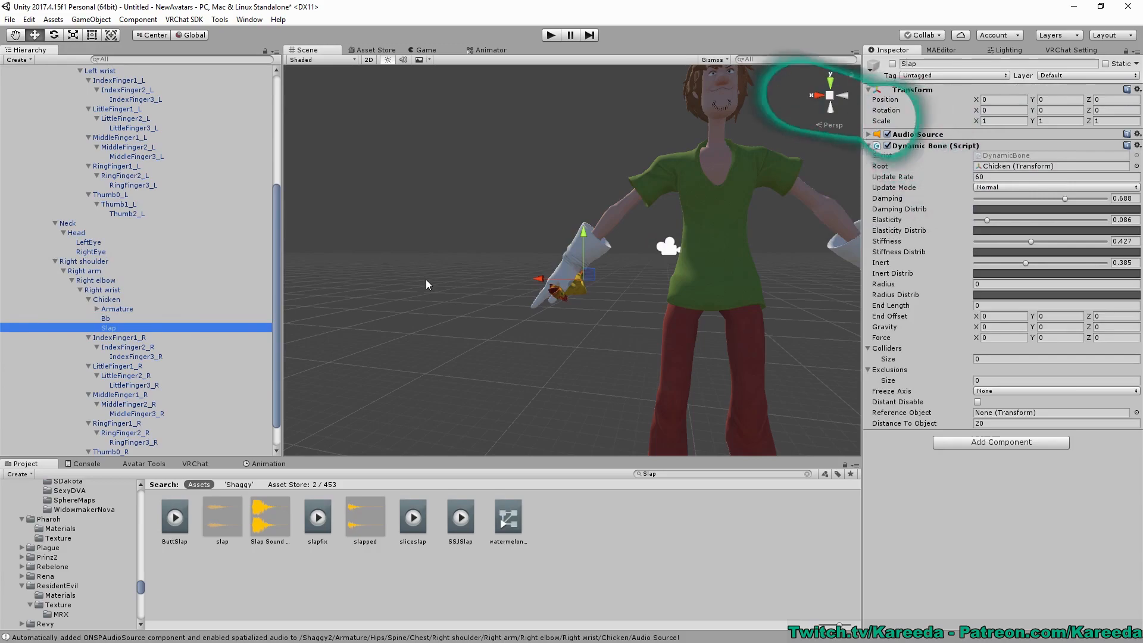
# Deactivate the Chicken object on the right wrist.
pyautogui.click(109, 300)
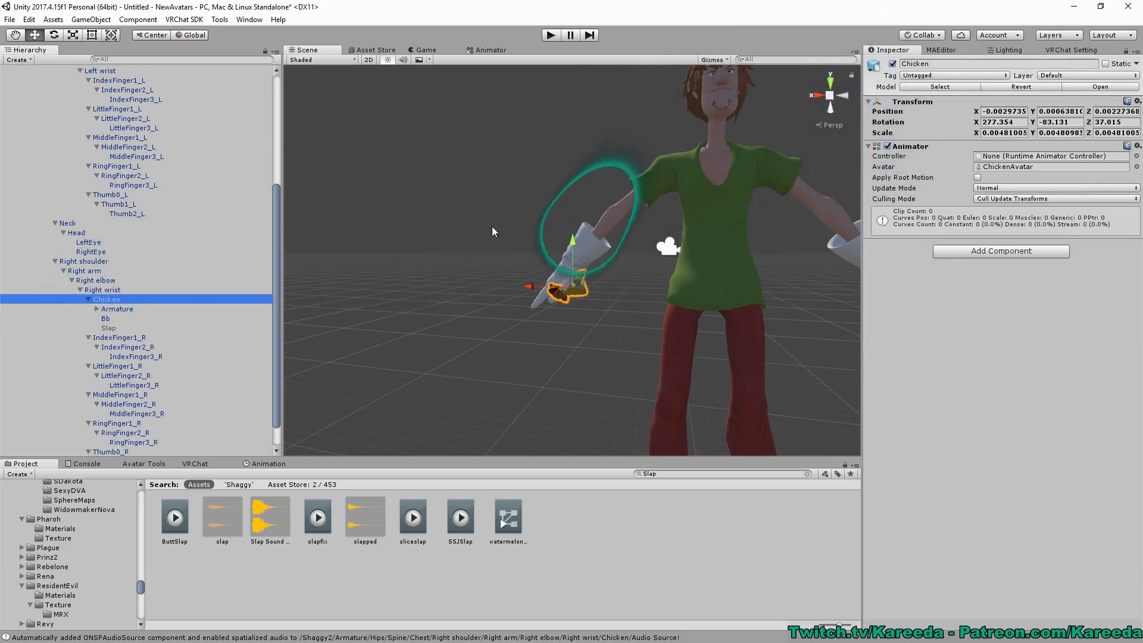
pyautogui.scroll(-5, 724, 239)
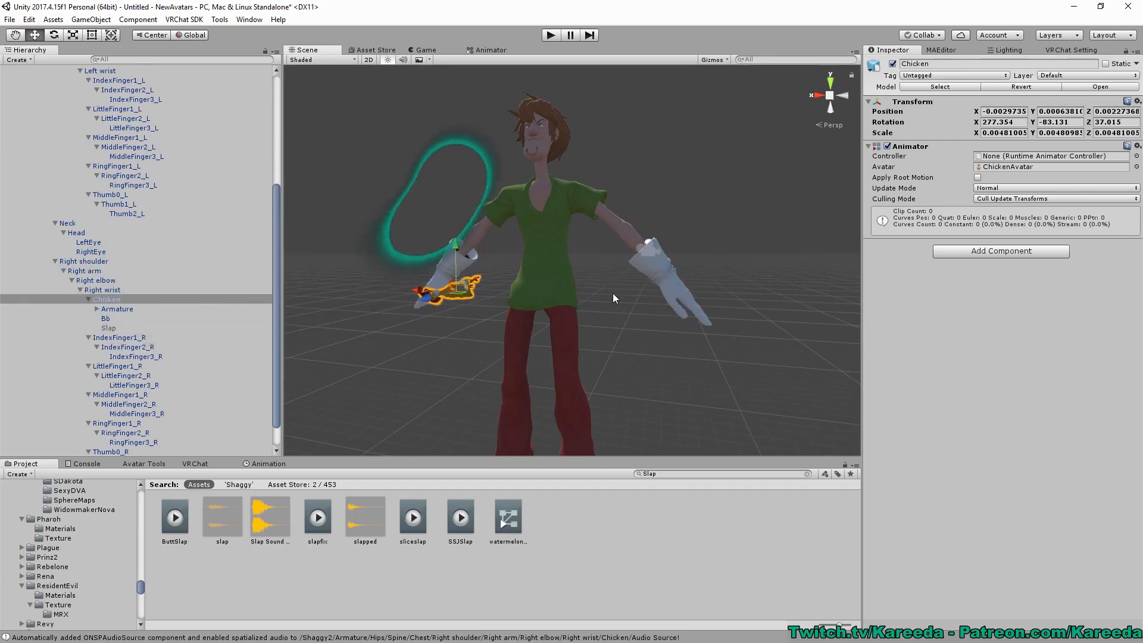
pyautogui.moveTo(612, 293); pyautogui.dragTo(631, 292, button='middle')
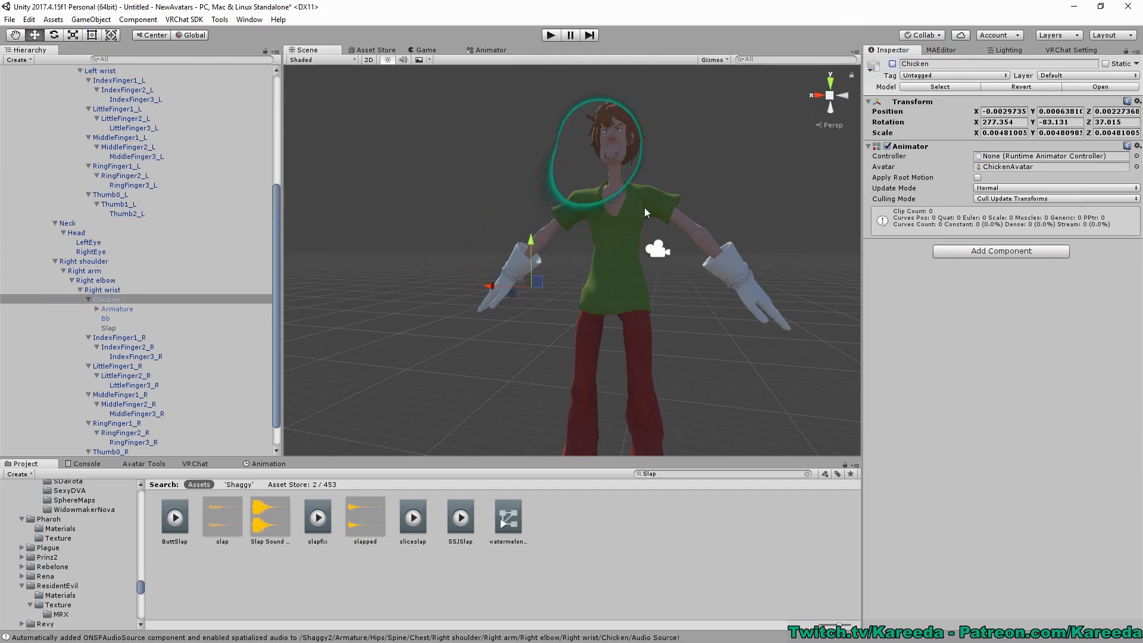
# Collapse the Shaggy2 hierarchy and select the Shaggy2 avatar.
pyautogui.moveTo(278, 199); pyautogui.dragTo(277, 80)
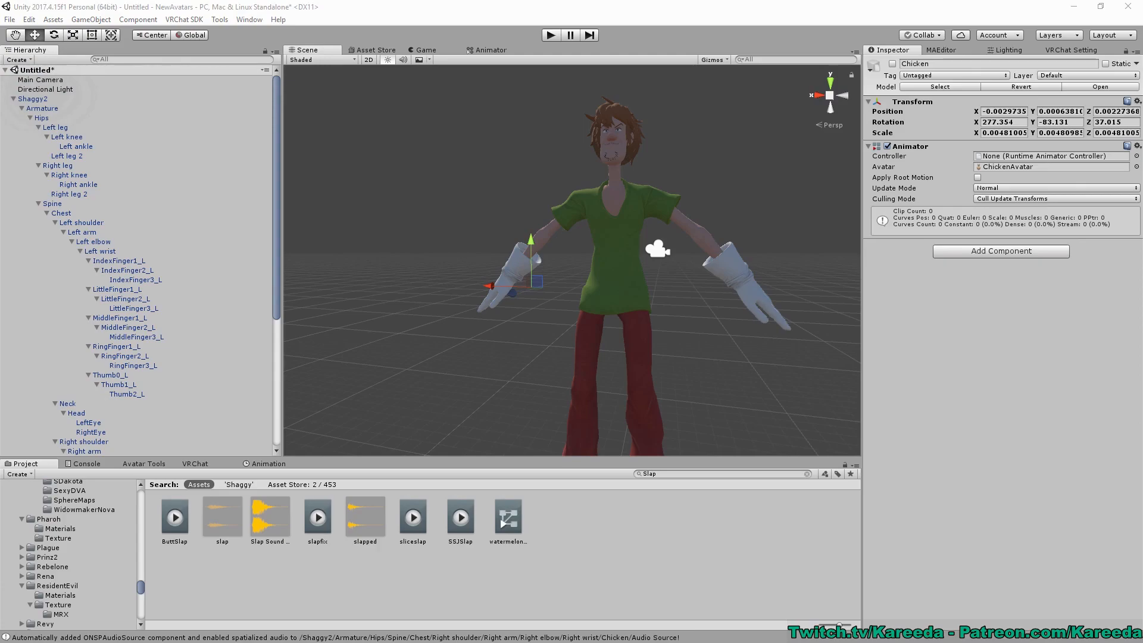
pyautogui.click(13, 99)
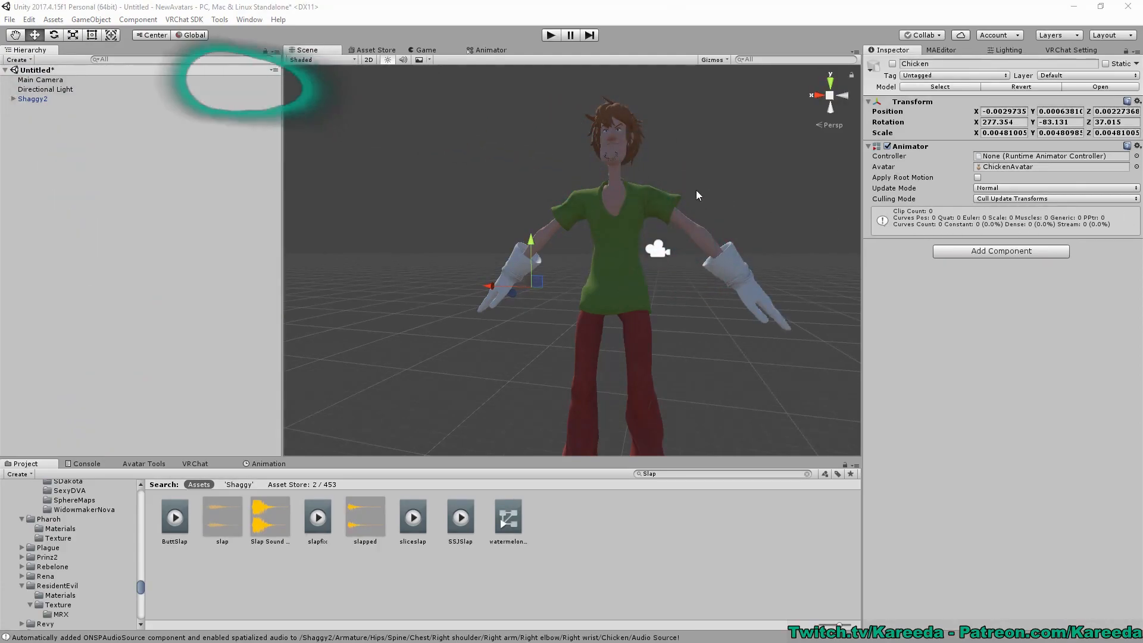
pyautogui.click(84, 98)
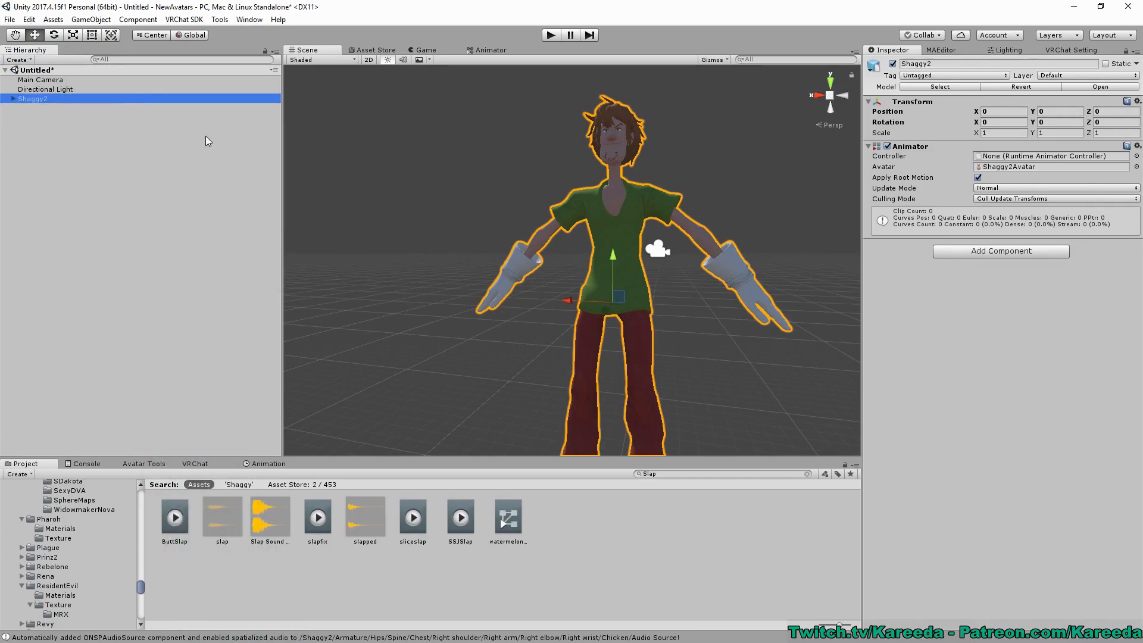
# Duplicate the Shaggy2 avatar and deactivate the original.
pyautogui.hotkey('ctrl', 'd')
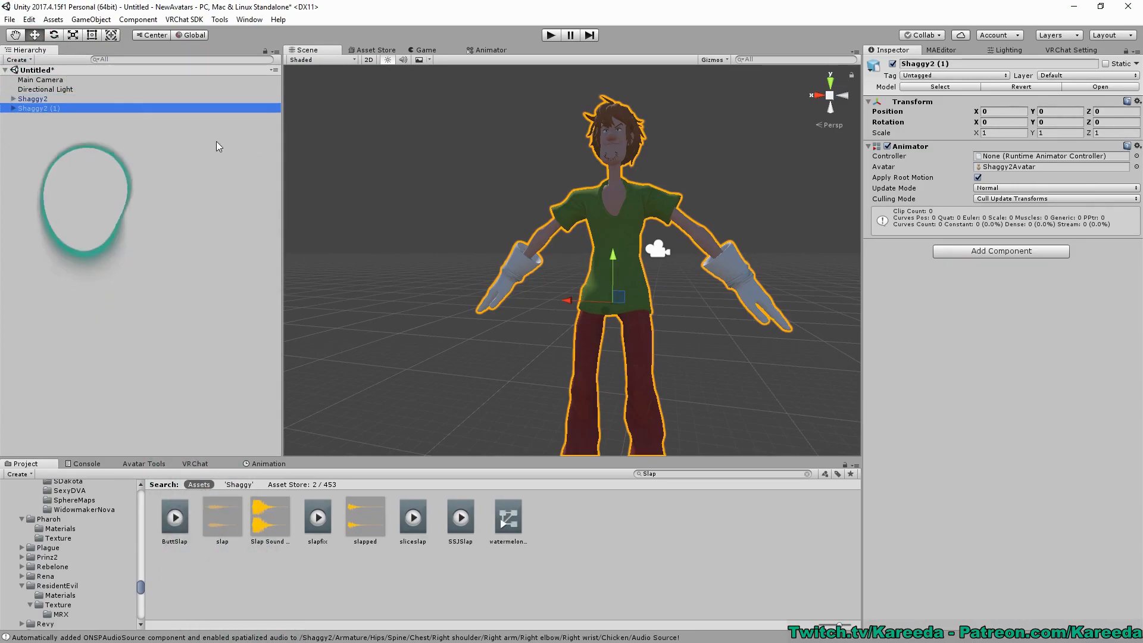
pyautogui.click(41, 100)
pyautogui.click(893, 64)
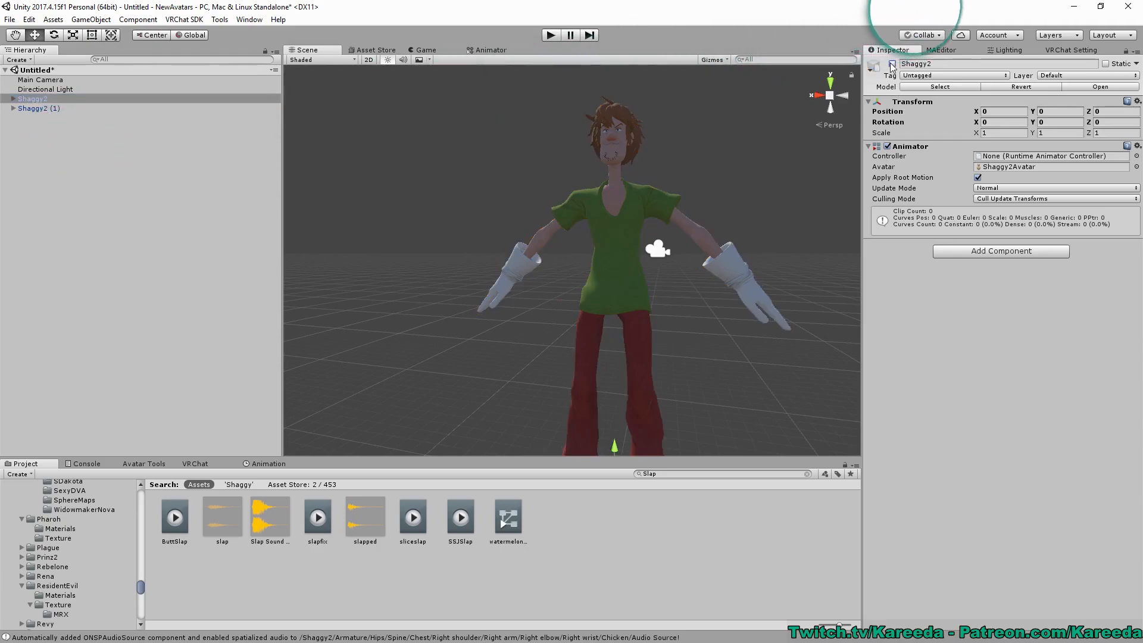
# Create an animation clip named ChickOutShag in the Shaggy folder for the duplicate Shaggy2 (1).
pyautogui.click(38, 108)
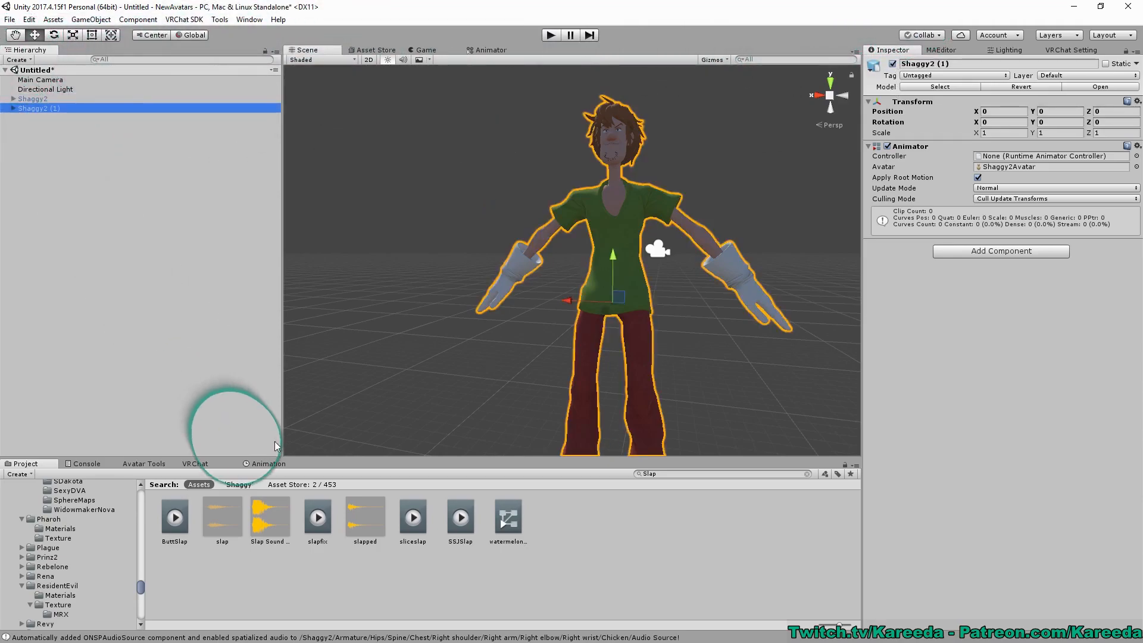
pyautogui.click(270, 464)
pyautogui.moveTo(327, 457); pyautogui.dragTo(329, 390)
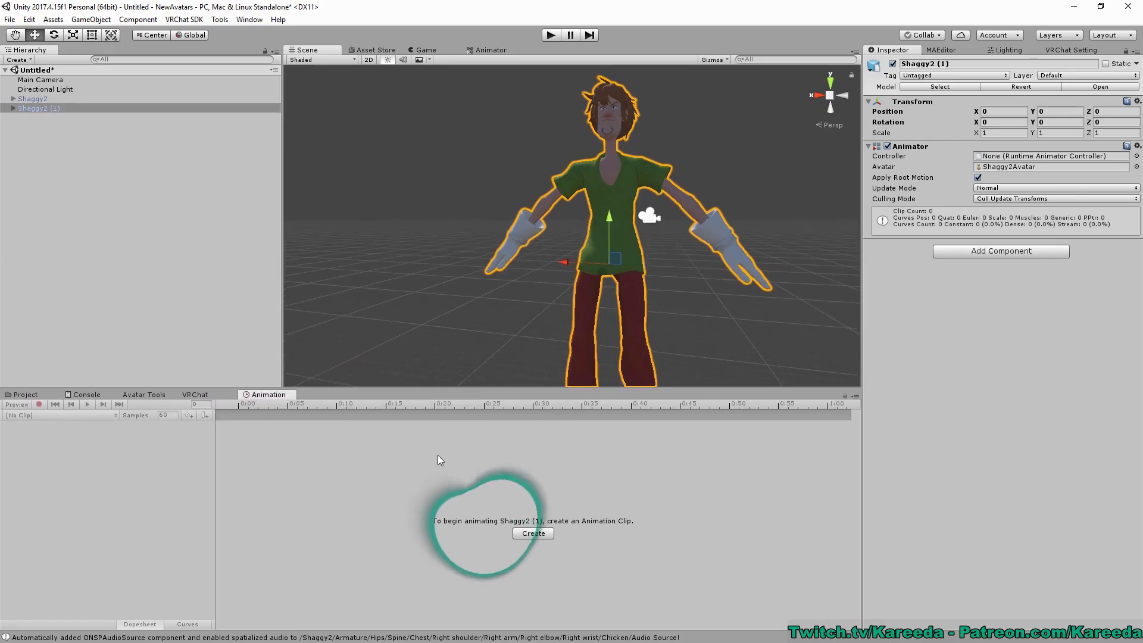
pyautogui.click(526, 531)
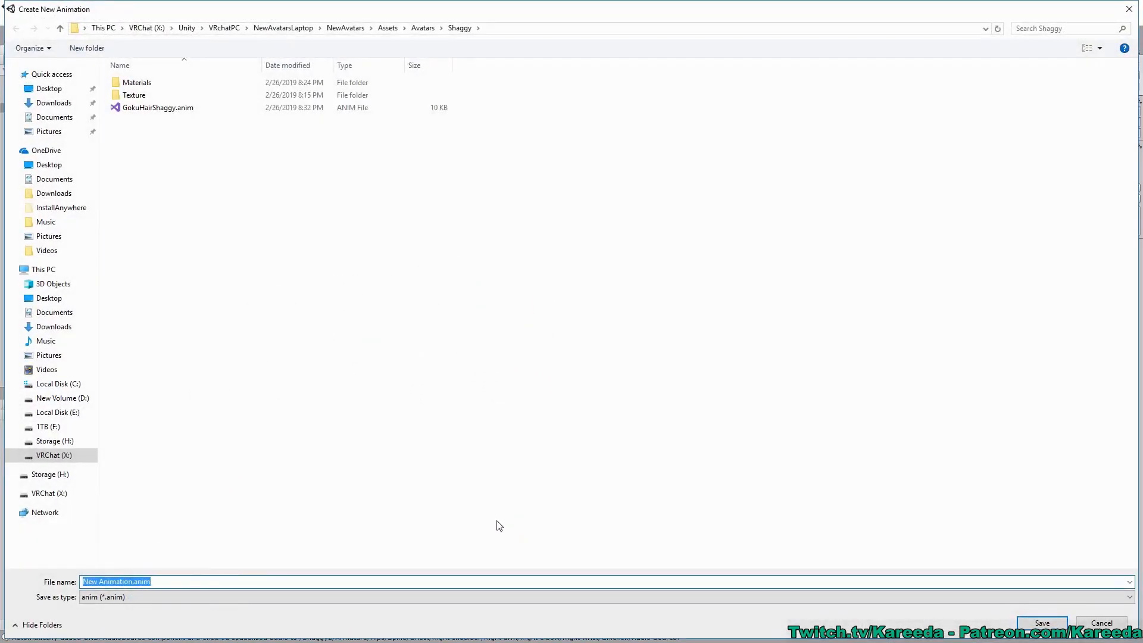
pyautogui.write('Chicko')
pyautogui.press('BackSpace')
pyautogui.write('Ouyt')
pyautogui.press('BackSpace')
pyautogui.press('BackSpace')
pyautogui.write('tShag')
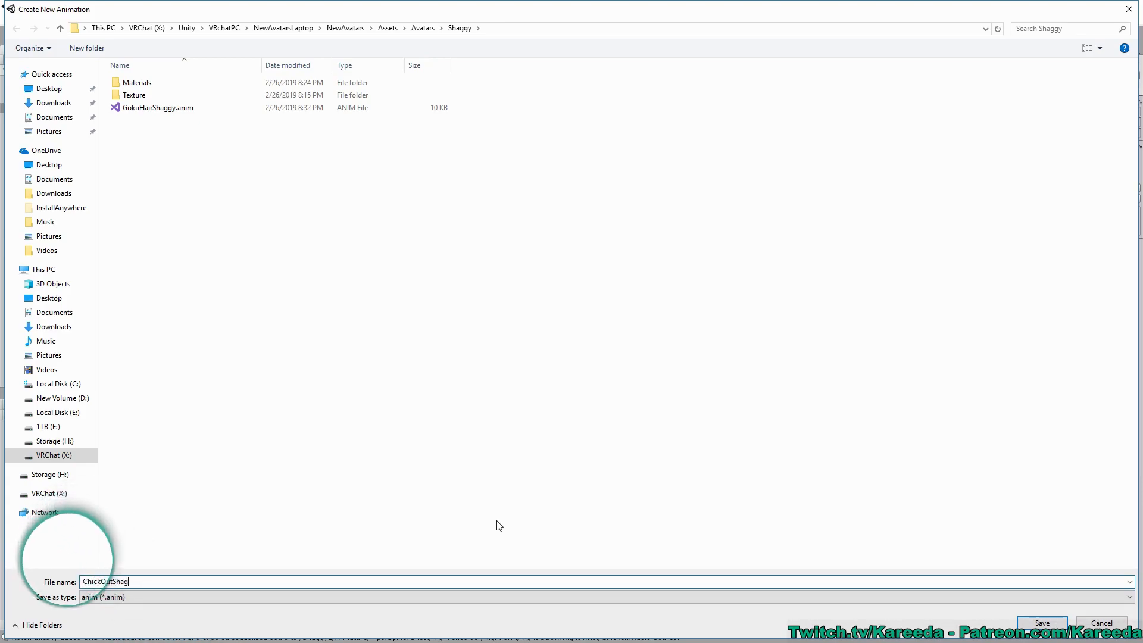
pyautogui.click(1042, 623)
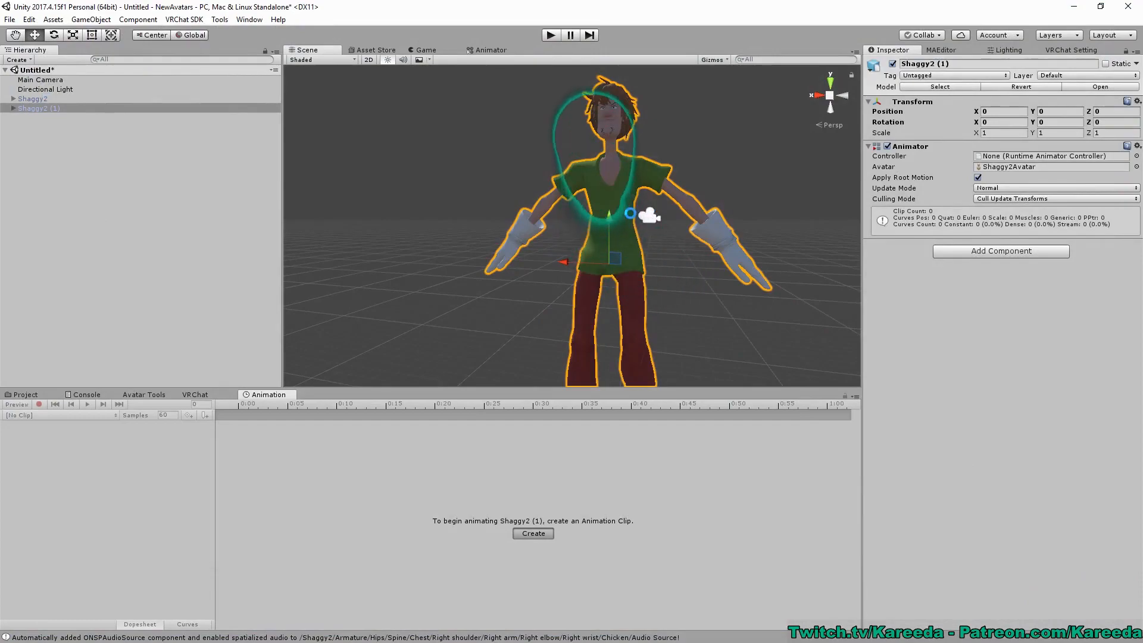
# Start recording the ChickOutShag clip, expand the duplicate avatar's full hierarchy and activate Chicken under the right wrist.
pyautogui.click(39, 404)
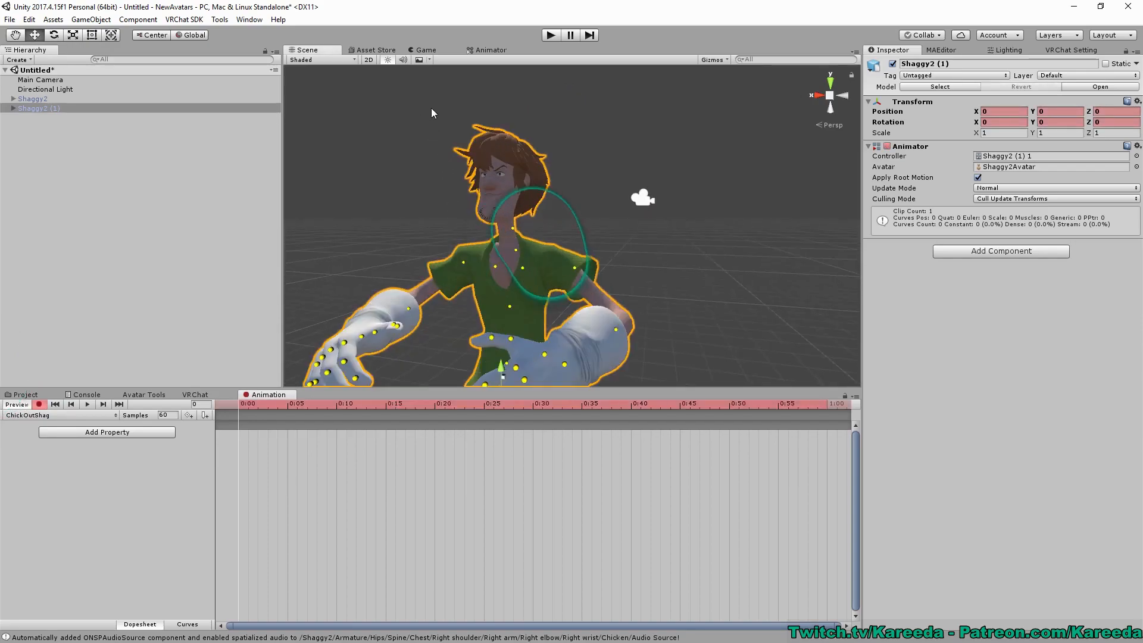
pyautogui.keyDown('alt'); pyautogui.click(13, 109); pyautogui.keyUp('alt')
pyautogui.scroll(-10, 89, 179)
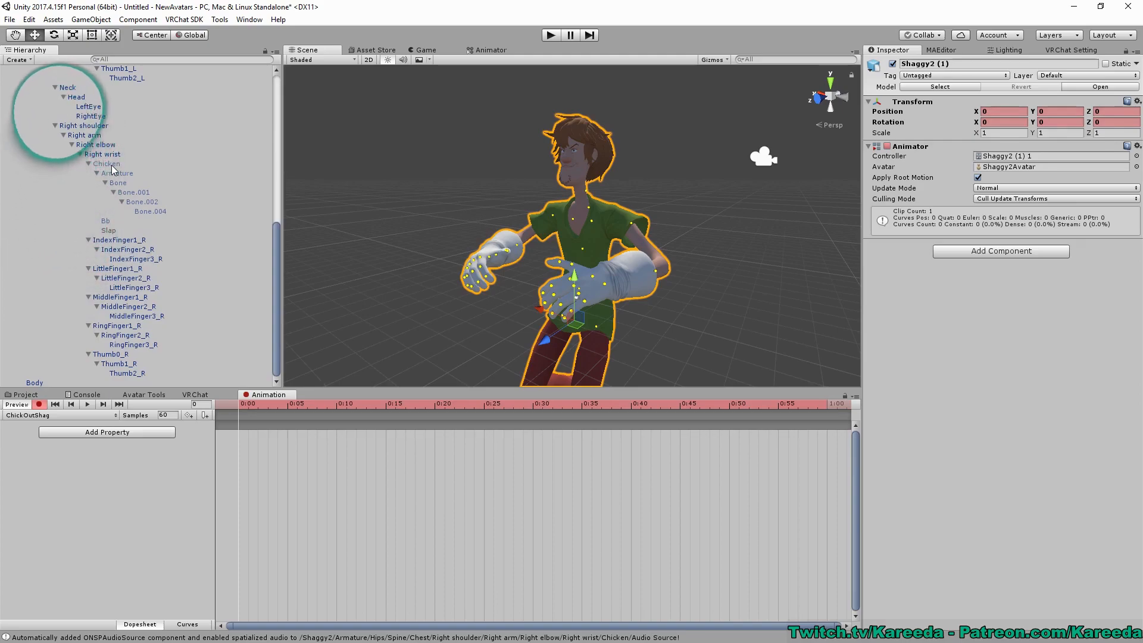
pyautogui.doubleClick(109, 164)
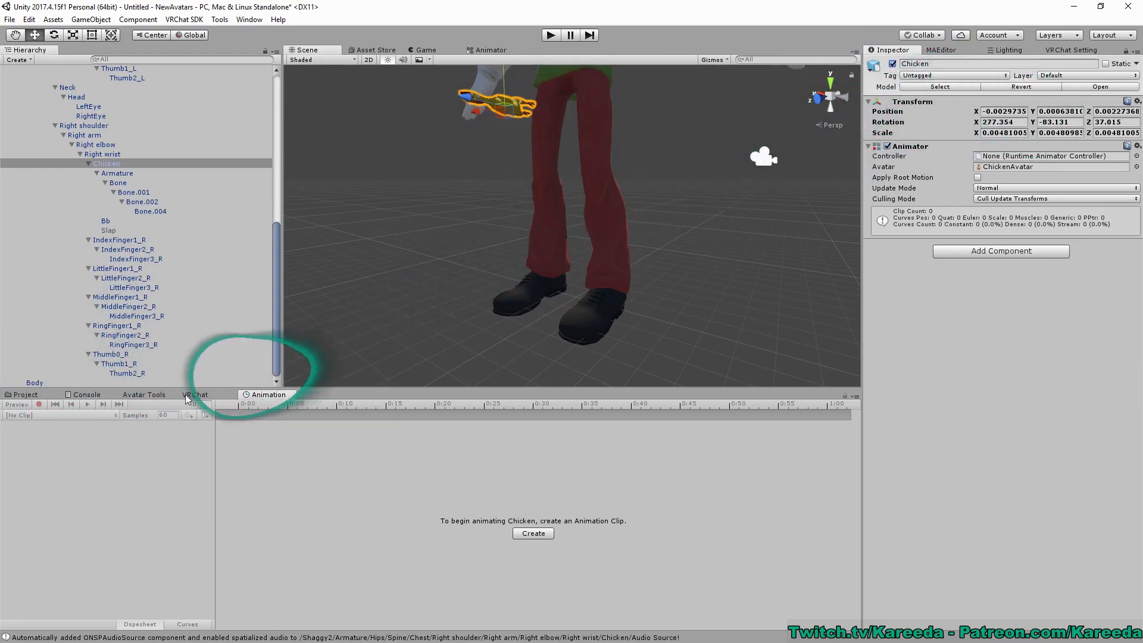
# Inspect the chicken in the right hand and remove the Animator component from the Chicken object.
pyautogui.click(27, 395)
pyautogui.scroll(-3, 401, 158)
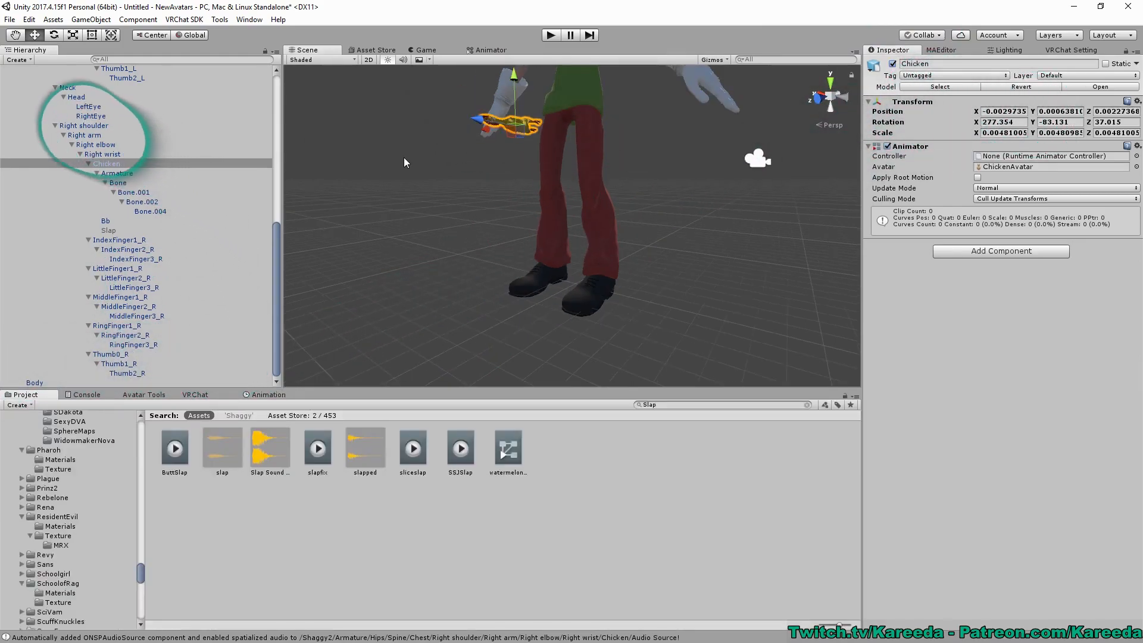
pyautogui.scroll(4, 428, 280)
pyautogui.moveTo(428, 280); pyautogui.dragTo(542, 274, button='middle')
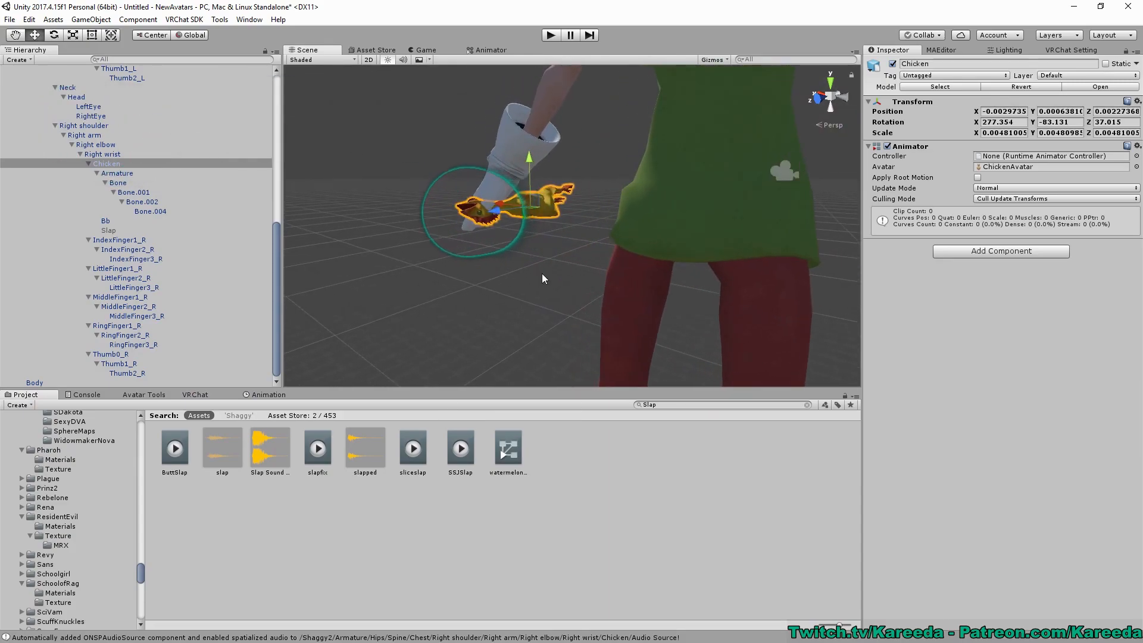
pyautogui.scroll(-2, 542, 273)
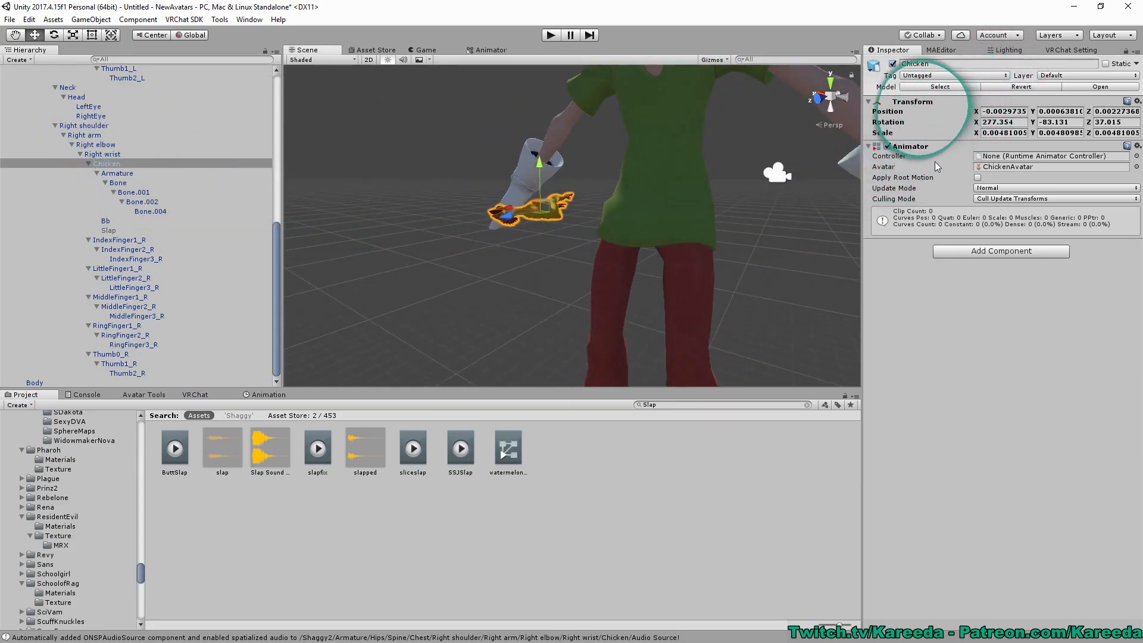
pyautogui.click(280, 397)
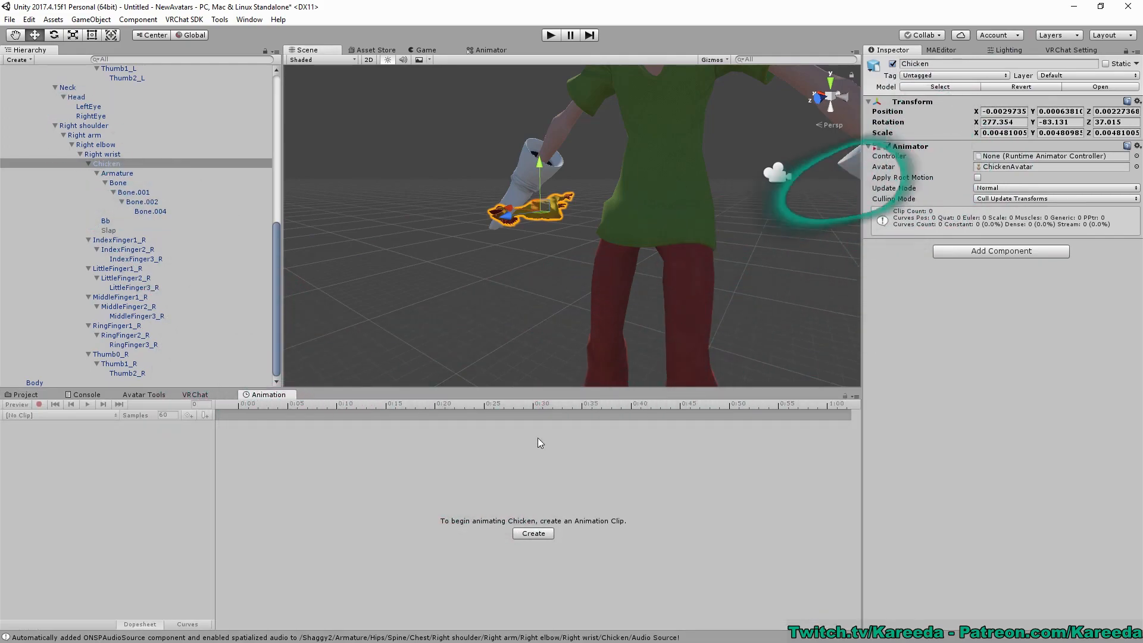
pyautogui.click(1138, 146)
pyautogui.click(1078, 190)
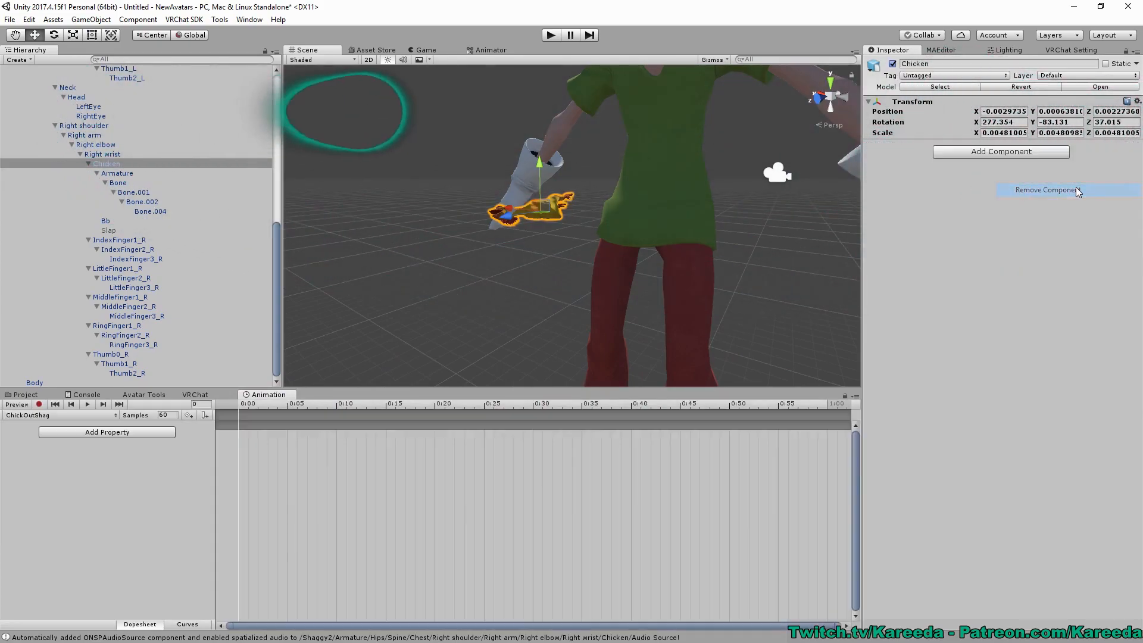
# Restart recording on Shaggy2 (1) and key the right wrist's Chicken object as active at frame 0 of ChickOutShag.
pyautogui.moveTo(278, 306); pyautogui.dragTo(279, 254)
pyautogui.scroll(8, 36, 108)
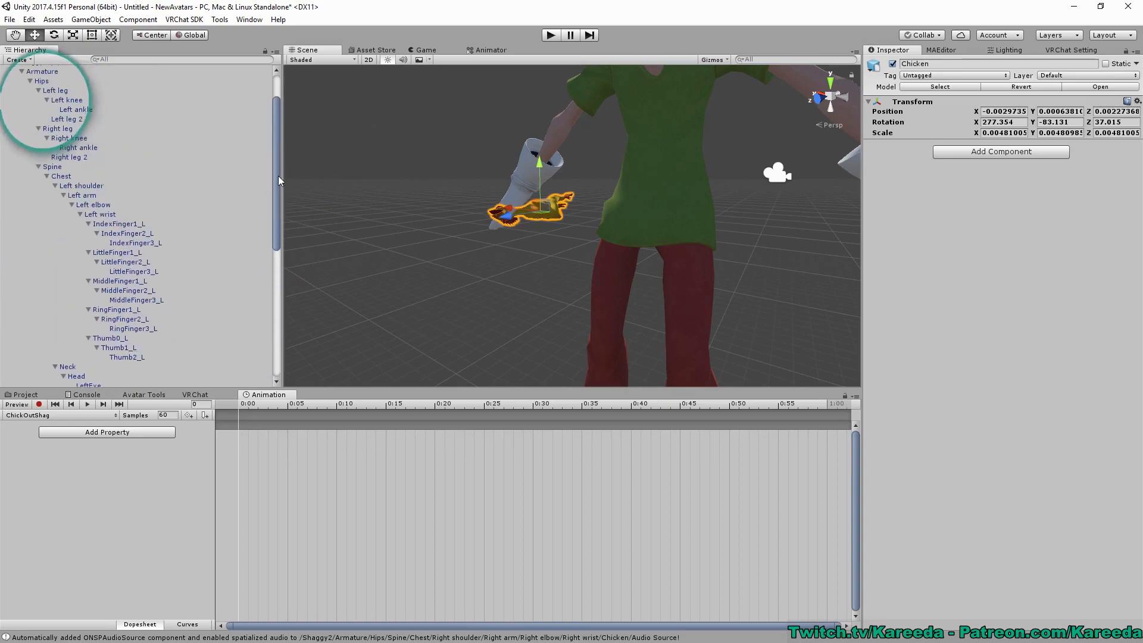
pyautogui.click(47, 110)
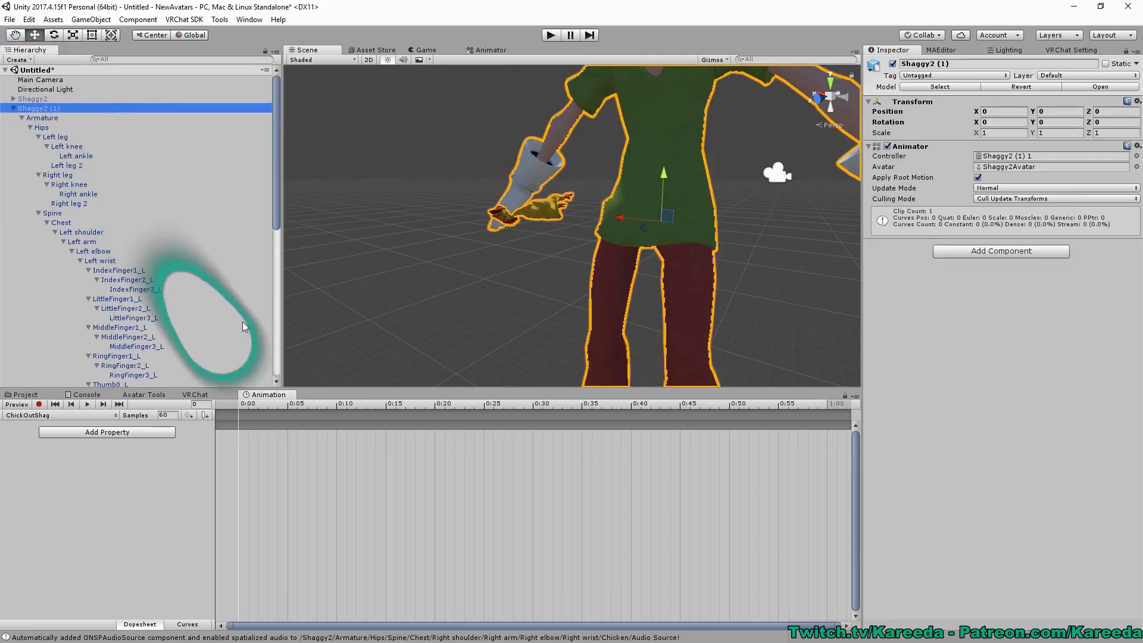
pyautogui.click(39, 405)
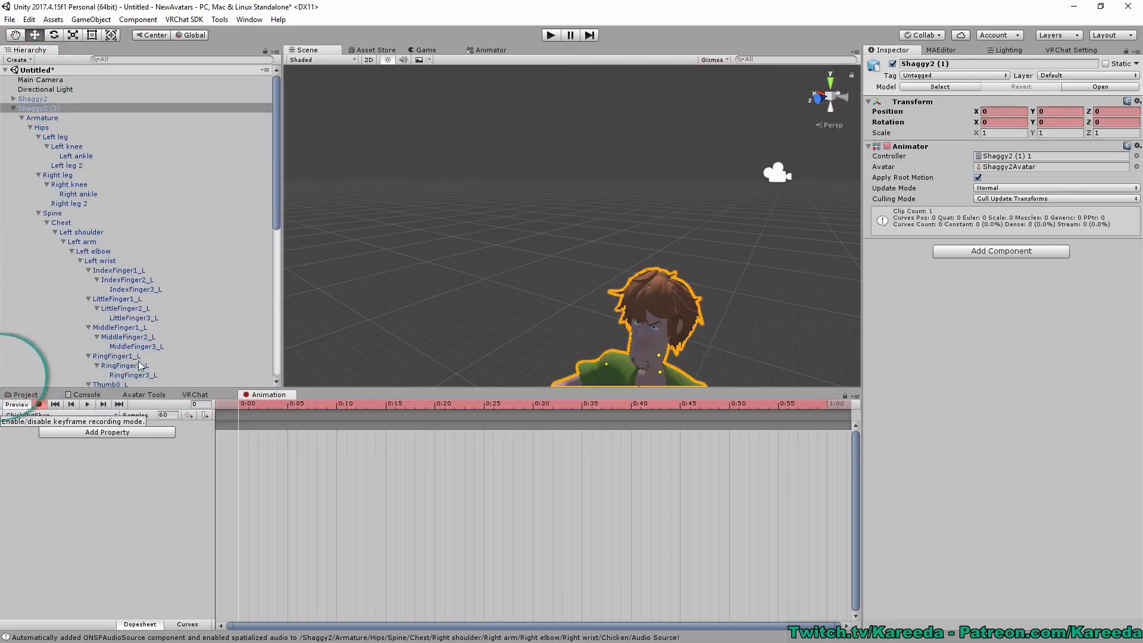
pyautogui.scroll(-10, 137, 238)
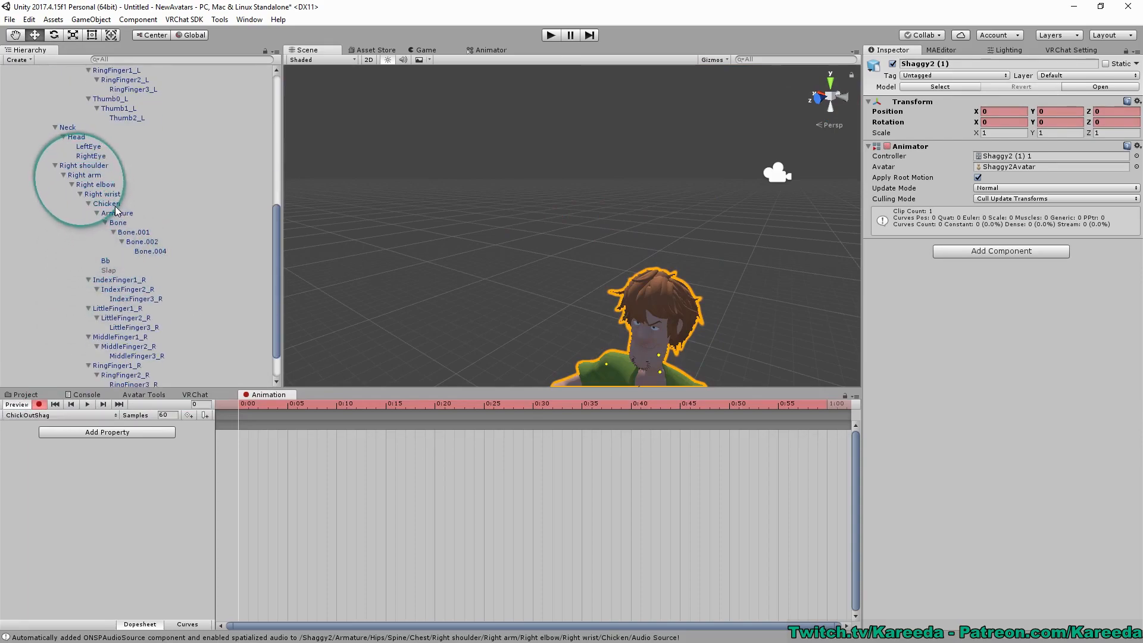
pyautogui.click(113, 206)
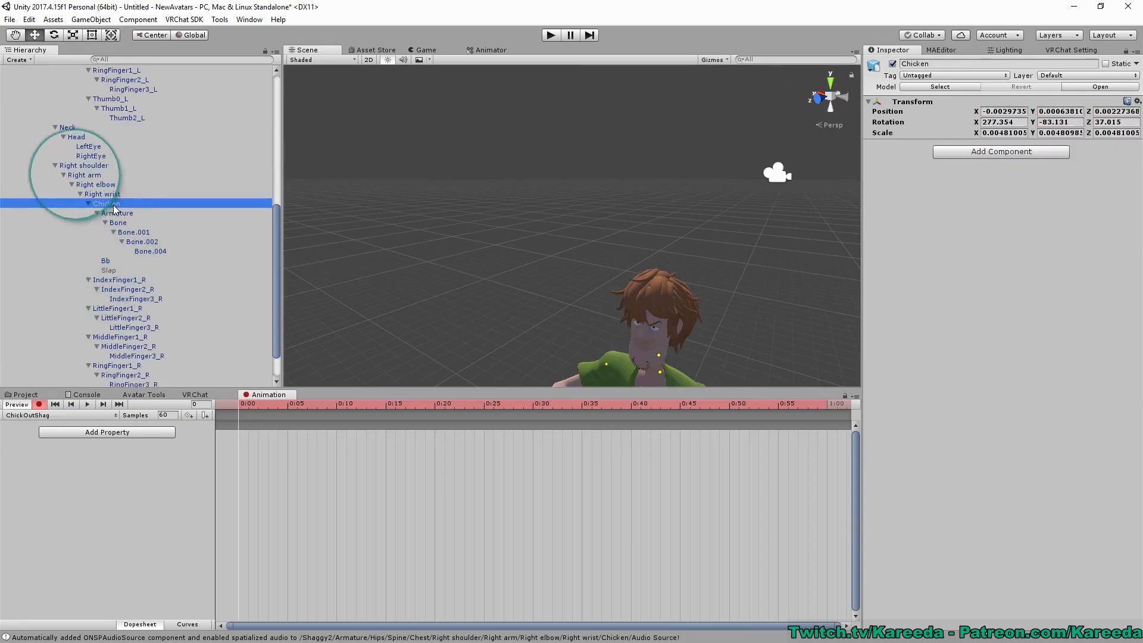
pyautogui.click(893, 63)
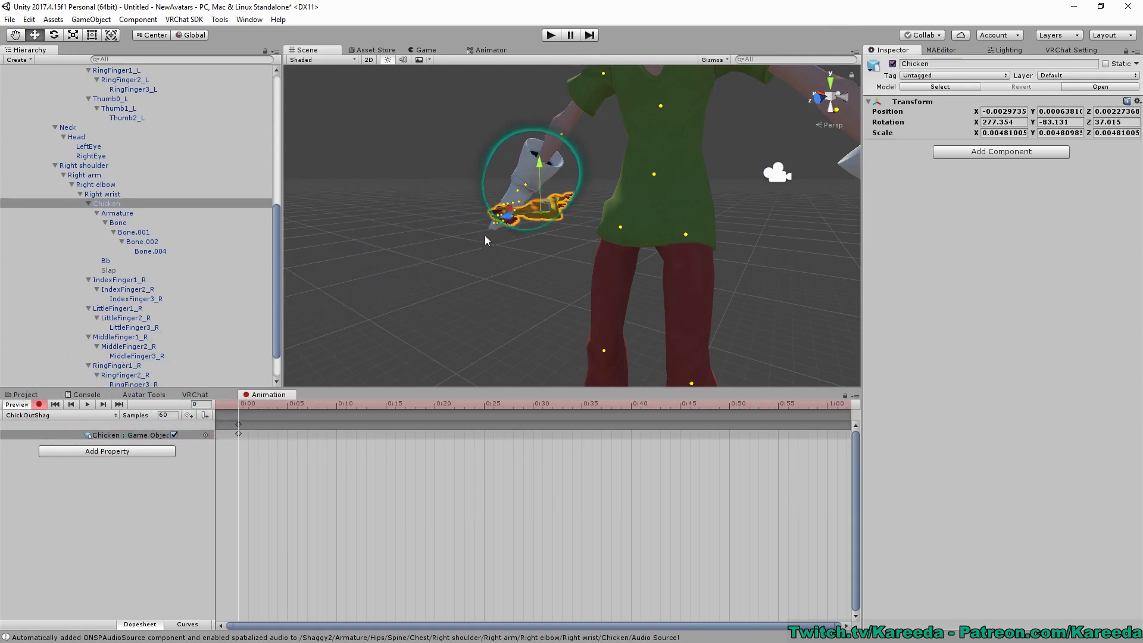
# Frame the chicken, open the Muscle Animation Editor and set Right Thumb Stretched to about -0.524.
pyautogui.press('f')
pyautogui.scroll(-5, 649, 149)
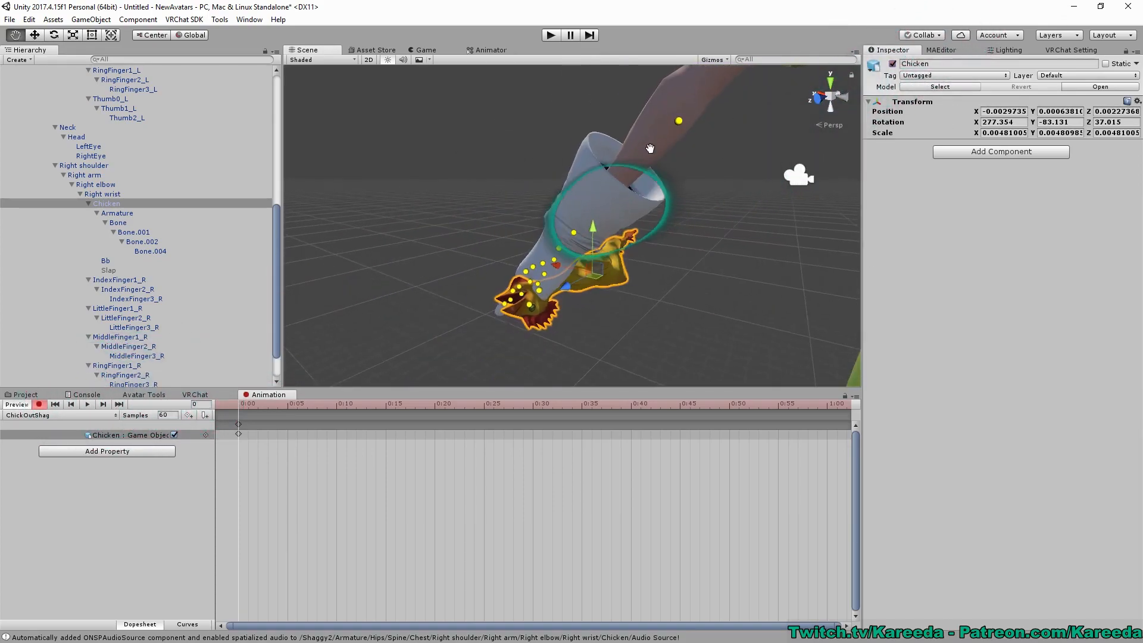
pyautogui.click(942, 50)
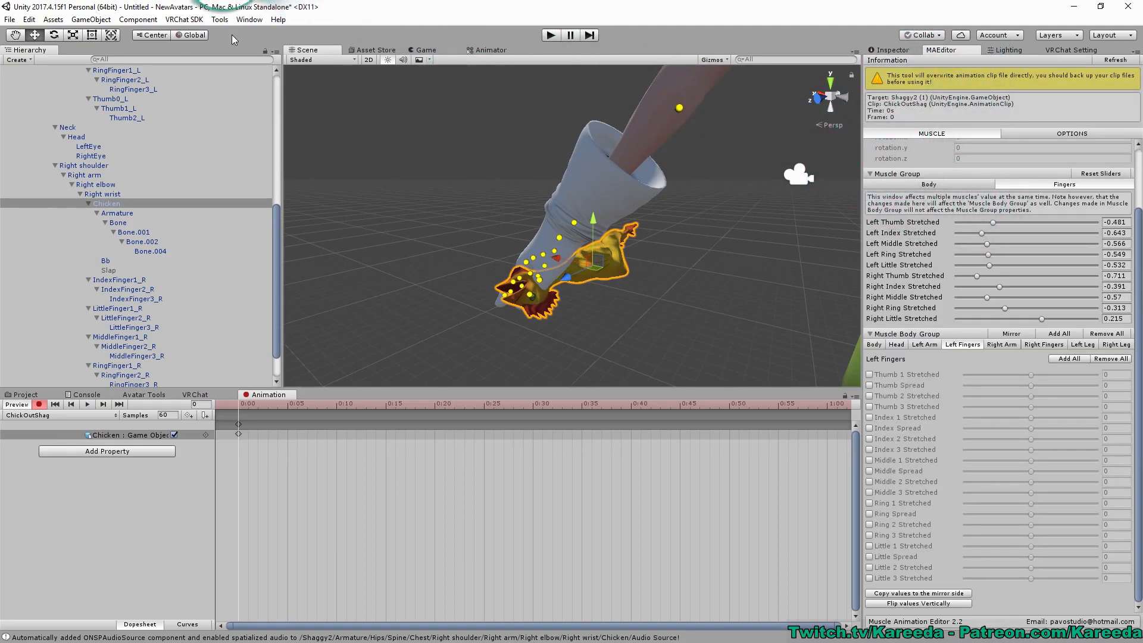
pyautogui.click(246, 20)
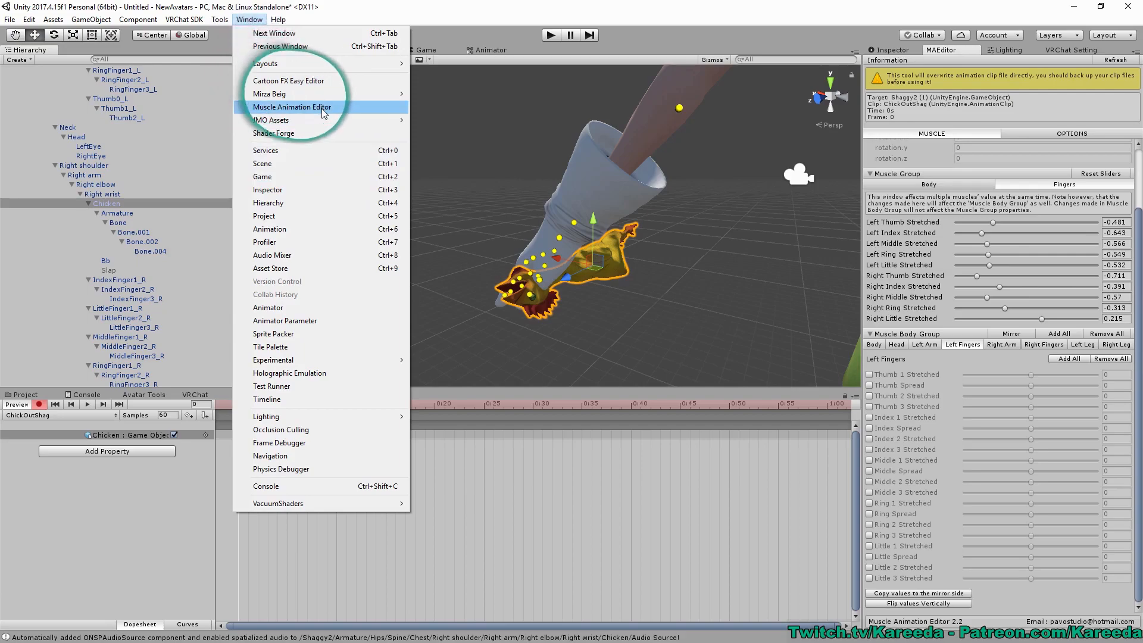
pyautogui.click(254, 19)
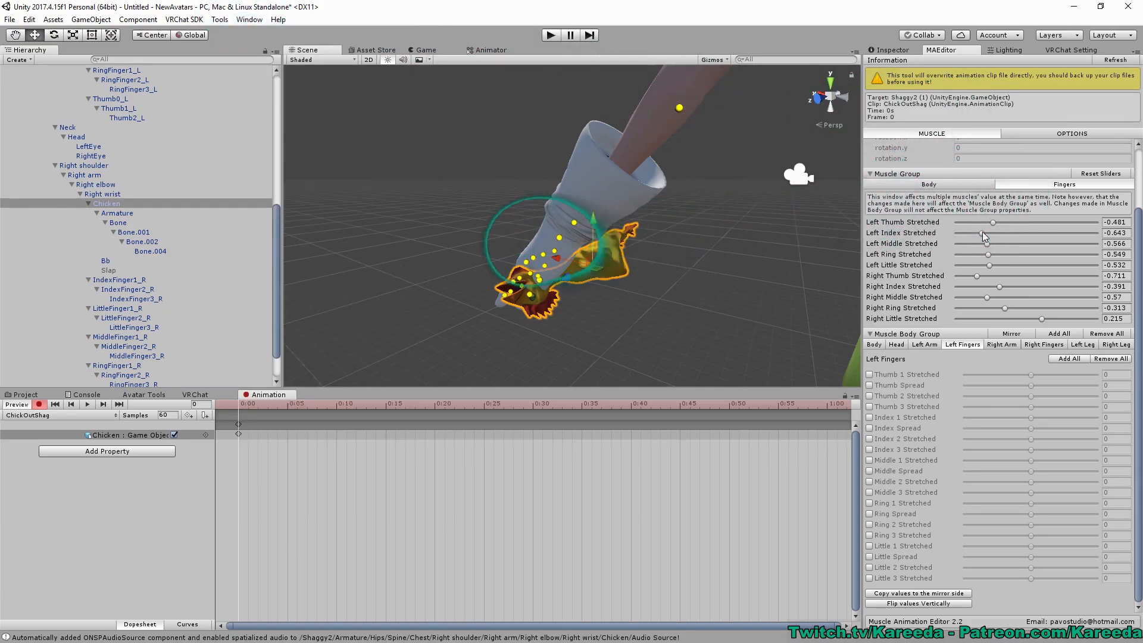
pyautogui.moveTo(986, 278); pyautogui.dragTo(989, 277)
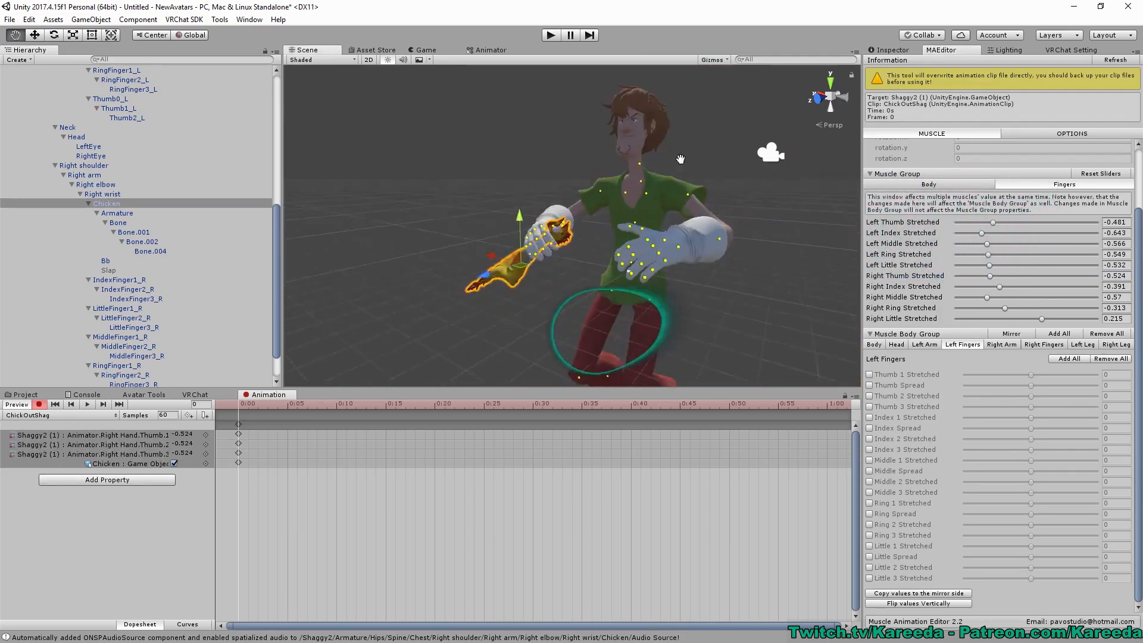
# Enlarge the scene area around the right hand and set Right Thumb Stretched to about -0.396.
pyautogui.scroll(6, 724, 229)
pyautogui.moveTo(694, 212); pyautogui.dragTo(619, 84, button='middle')
pyautogui.moveTo(615, 391); pyautogui.dragTo(615, 560)
pyautogui.scroll(-6, 575, 345)
pyautogui.keyDown('alt'); pyautogui.moveTo(575, 345); pyautogui.dragTo(650, 303); pyautogui.keyUp('alt')
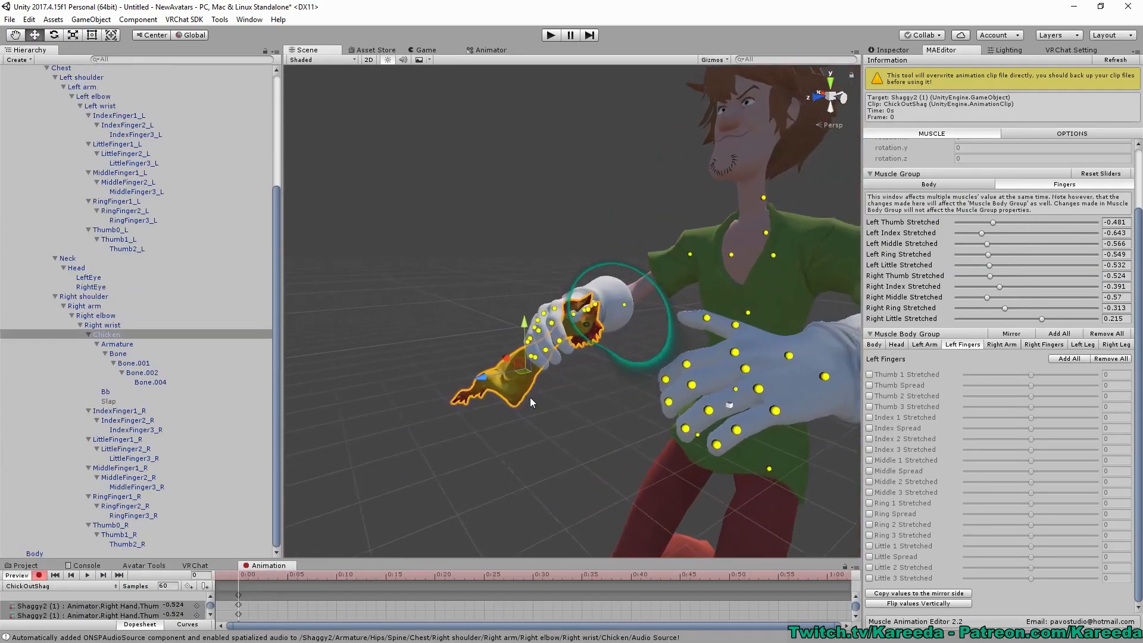
pyautogui.scroll(3, 667, 235)
pyautogui.keyDown('alt'); pyautogui.moveTo(597, 406); pyautogui.dragTo(580, 407); pyautogui.keyUp('alt')
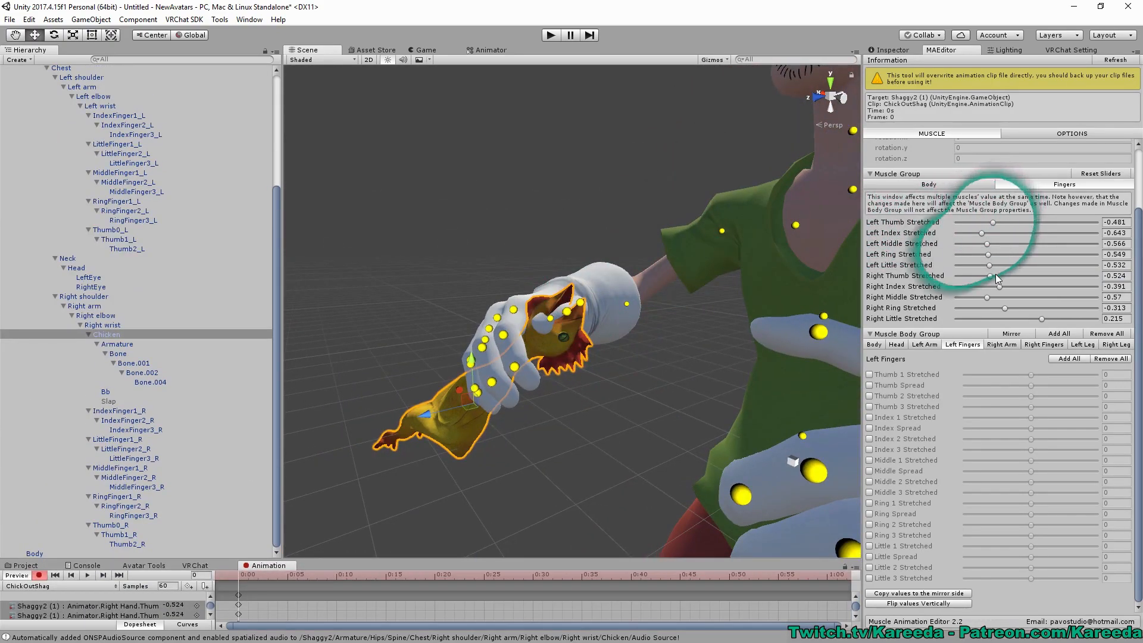
pyautogui.moveTo(1000, 275); pyautogui.dragTo(988, 279)
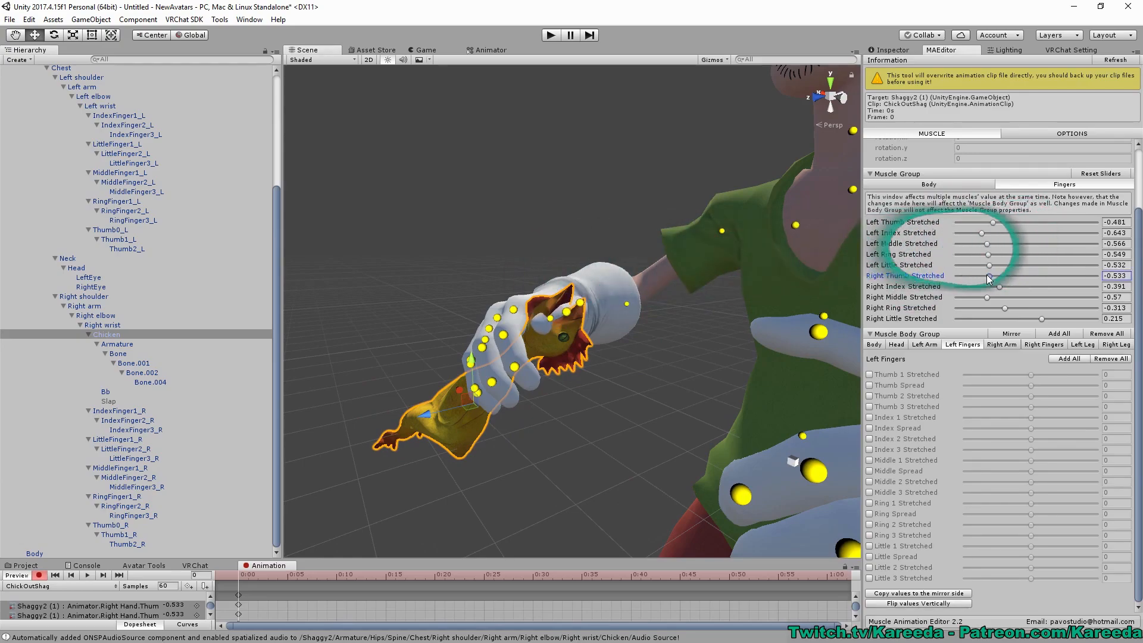
pyautogui.scroll(-7, 657, 262)
pyautogui.scroll(7, 666, 274)
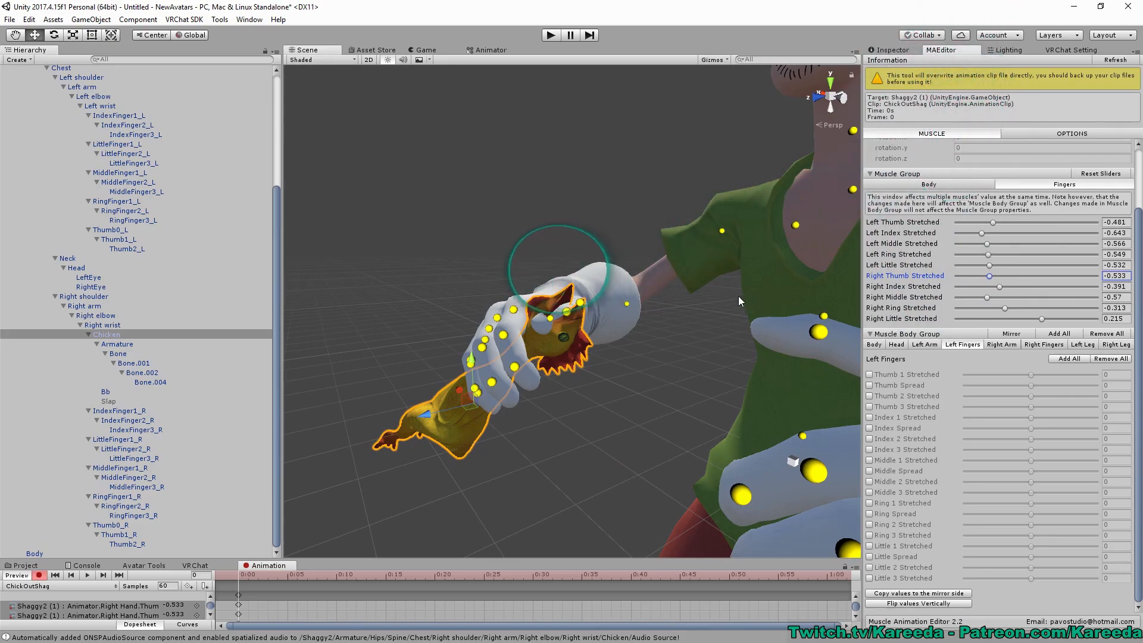
pyautogui.moveTo(739, 301); pyautogui.dragTo(723, 295, button='middle')
pyautogui.moveTo(993, 278); pyautogui.dragTo(999, 276)
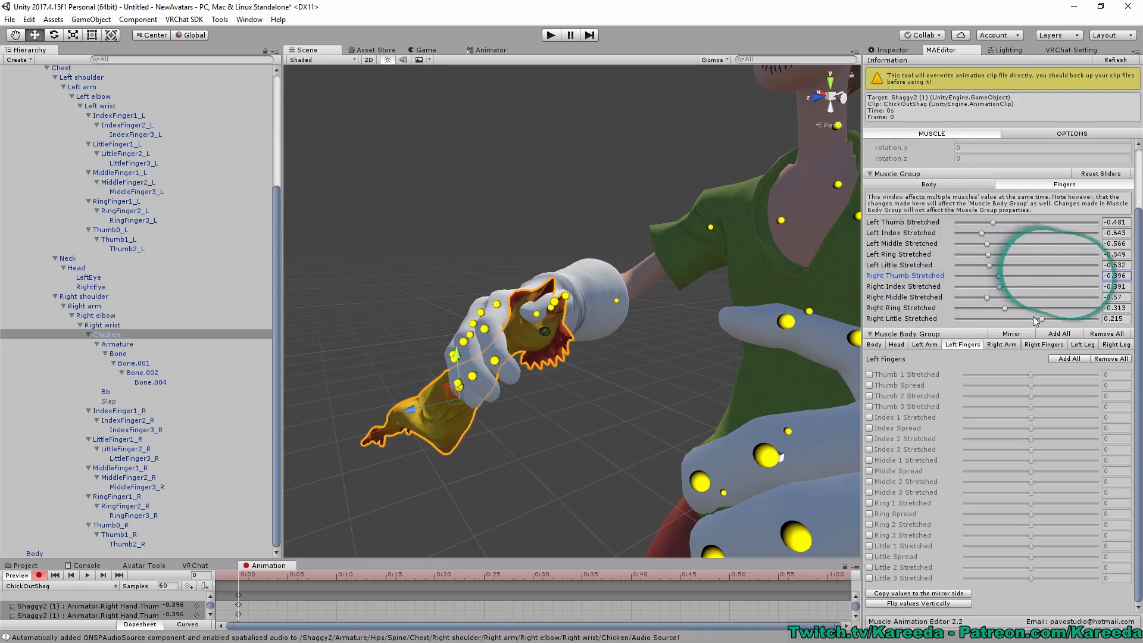
# In the right-finger muscles, set Thumb Spread and Thumb 1 Stretched to -1 and Thumb 3 Stretched to about -0.475.
pyautogui.click(1046, 344)
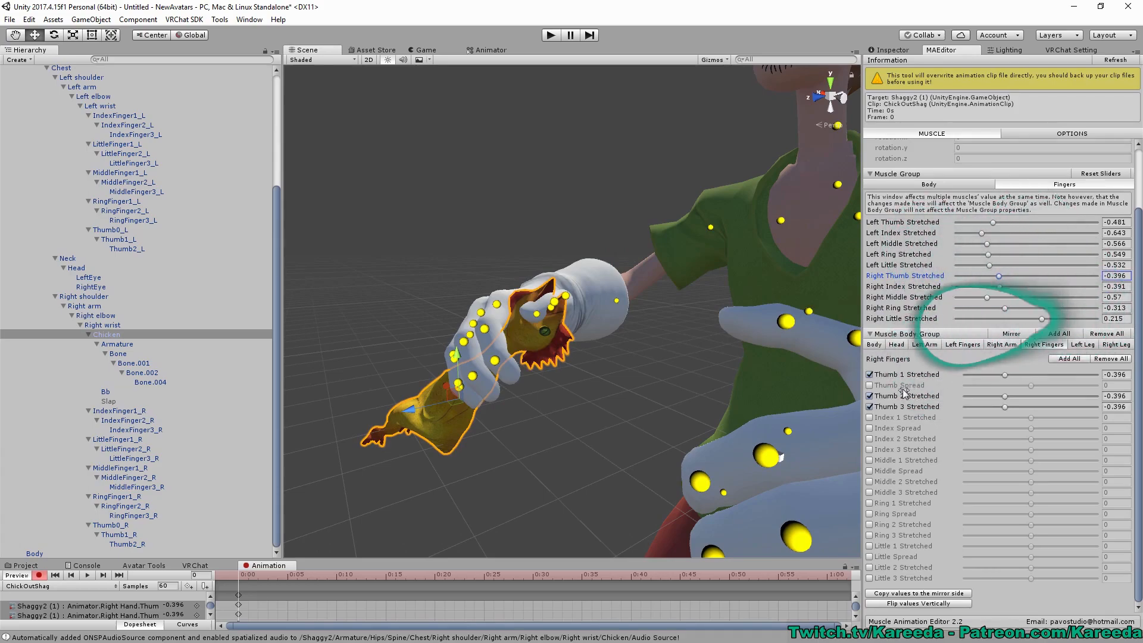
pyautogui.moveTo(1005, 385); pyautogui.dragTo(842, 395)
pyautogui.moveTo(1007, 406); pyautogui.dragTo(953, 382)
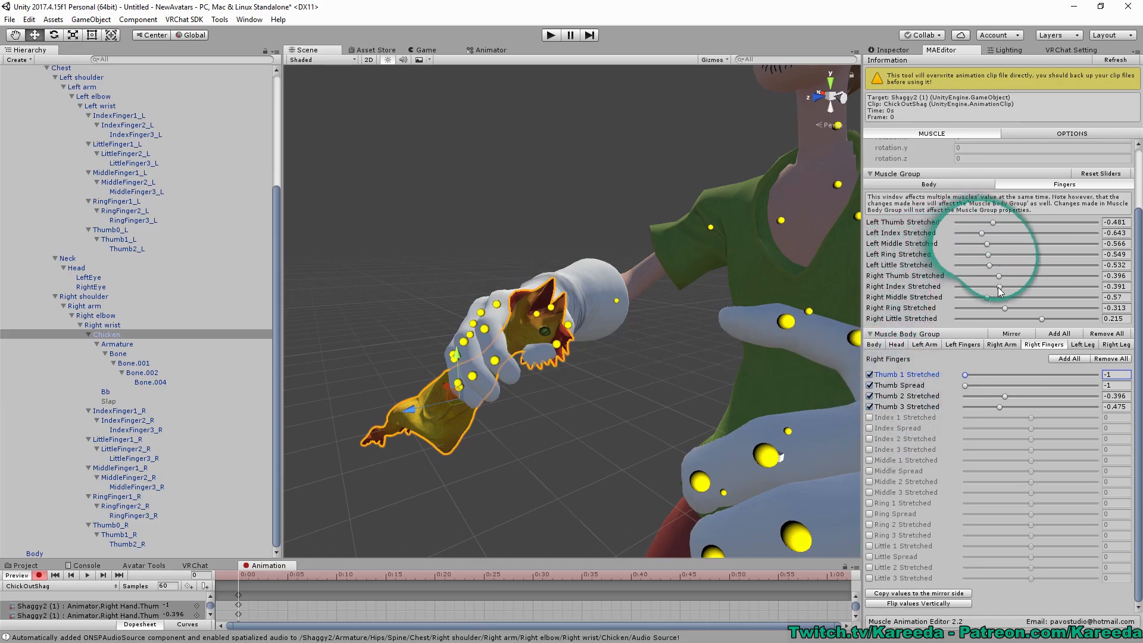
# Curl the right fingers around the chicken: Index about -0.468, Middle -0.549, Ring -0.66, Little -0.26, with Little Spread -0.19.
pyautogui.moveTo(999, 286); pyautogui.dragTo(977, 320)
pyautogui.click(981, 319)
pyautogui.keyDown('alt'); pyautogui.moveTo(476, 319); pyautogui.dragTo(709, 309); pyautogui.keyUp('alt')
pyautogui.moveTo(723, 312); pyautogui.dragTo(856, 294, button='middle')
pyautogui.moveTo(977, 320); pyautogui.dragTo(1008, 320)
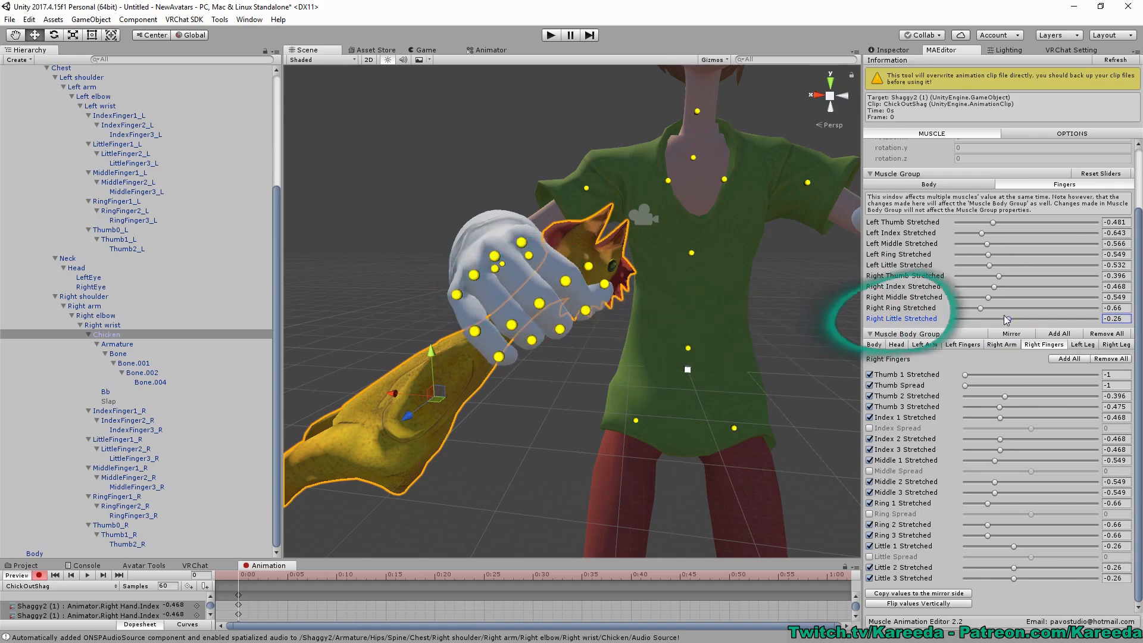
pyautogui.click(870, 557)
pyautogui.moveTo(1010, 557); pyautogui.dragTo(1019, 559)
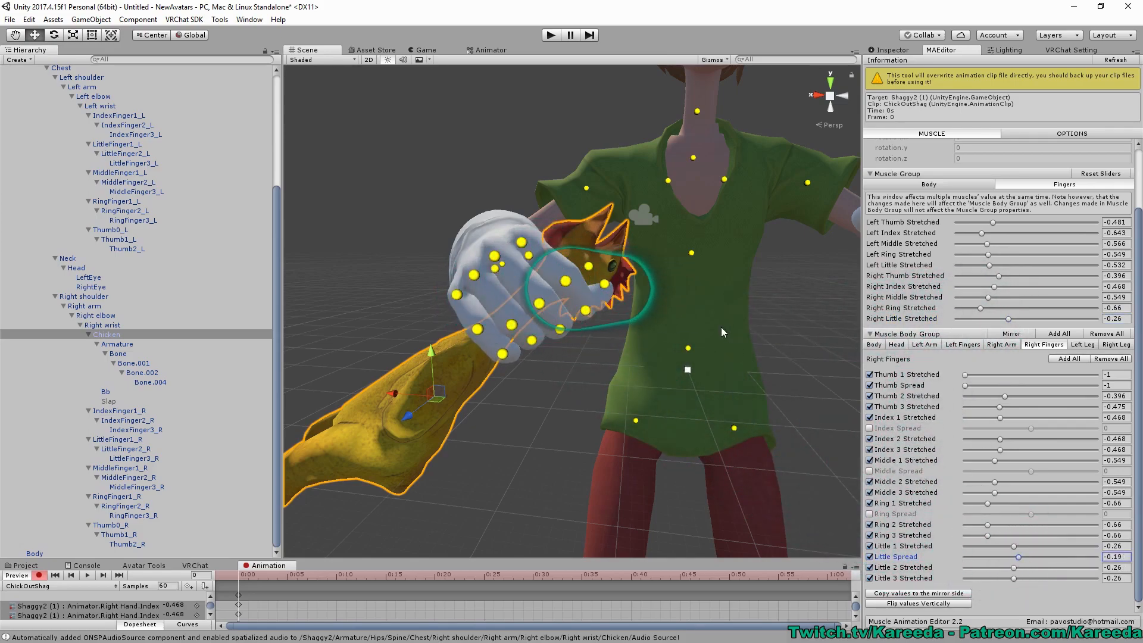
# Pose the left hand pointing: Thumb Stretched -0.702, Index 0.702, Middle -0.702, Ring -0.685 and Little -0.694.
pyautogui.keyDown('alt'); pyautogui.moveTo(623, 319); pyautogui.dragTo(599, 310); pyautogui.keyUp('alt')
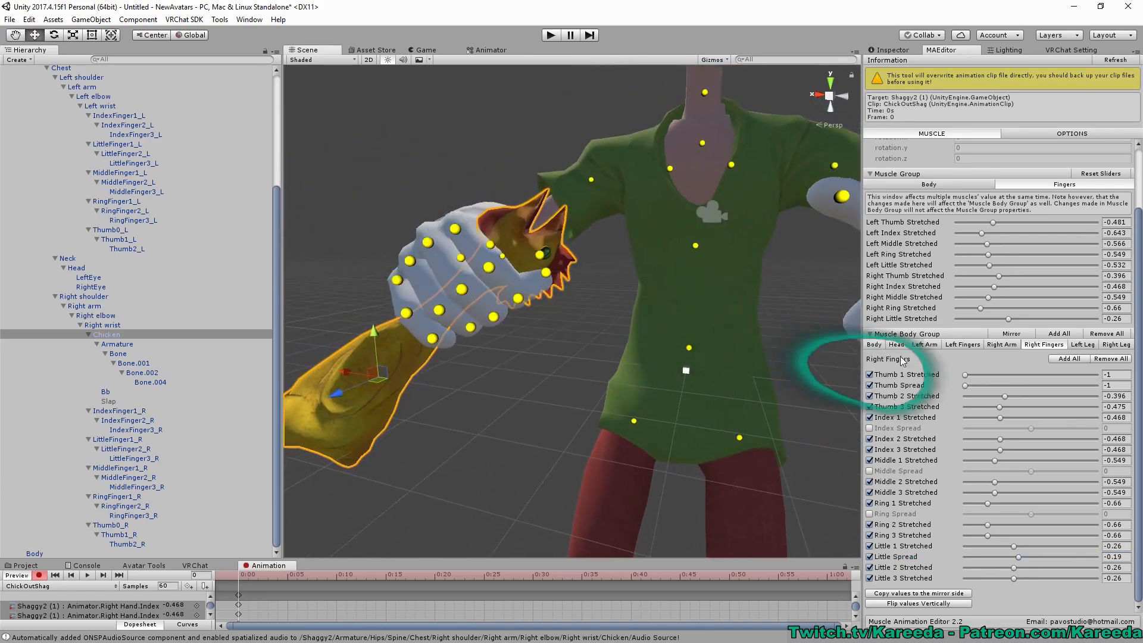
pyautogui.scroll(-5, 716, 191)
pyautogui.scroll(2, 646, 200)
pyautogui.moveTo(646, 200); pyautogui.dragTo(563, 199, button='middle')
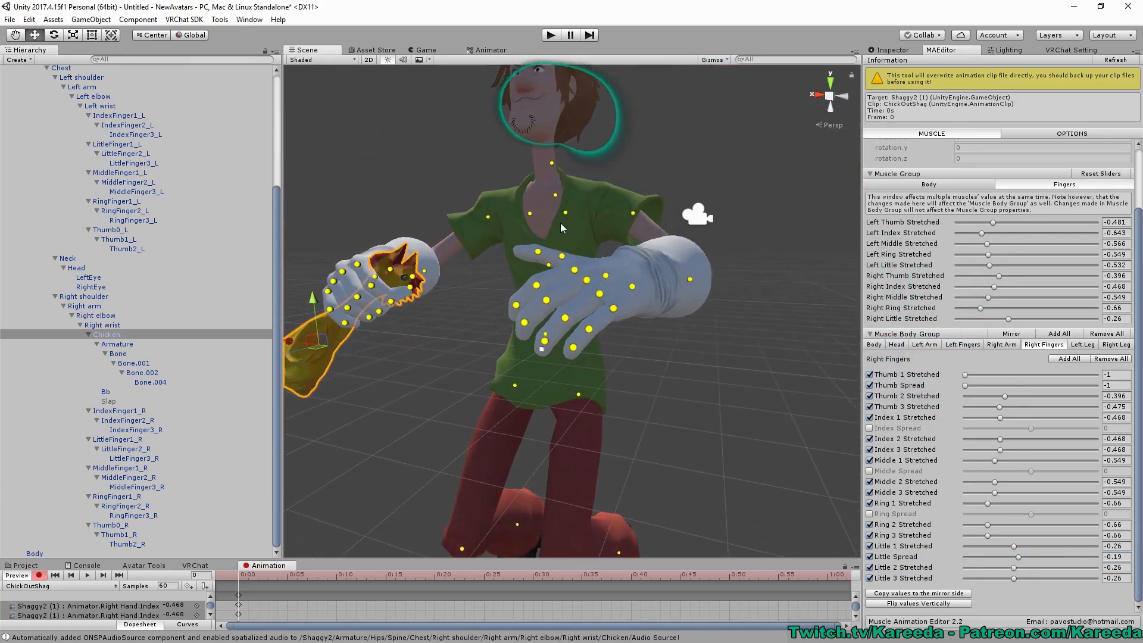
pyautogui.moveTo(993, 222)
pyautogui.mouseDown()
pyautogui.moveTo(1030, 223)
pyautogui.moveTo(981, 226)
pyautogui.mouseUp()
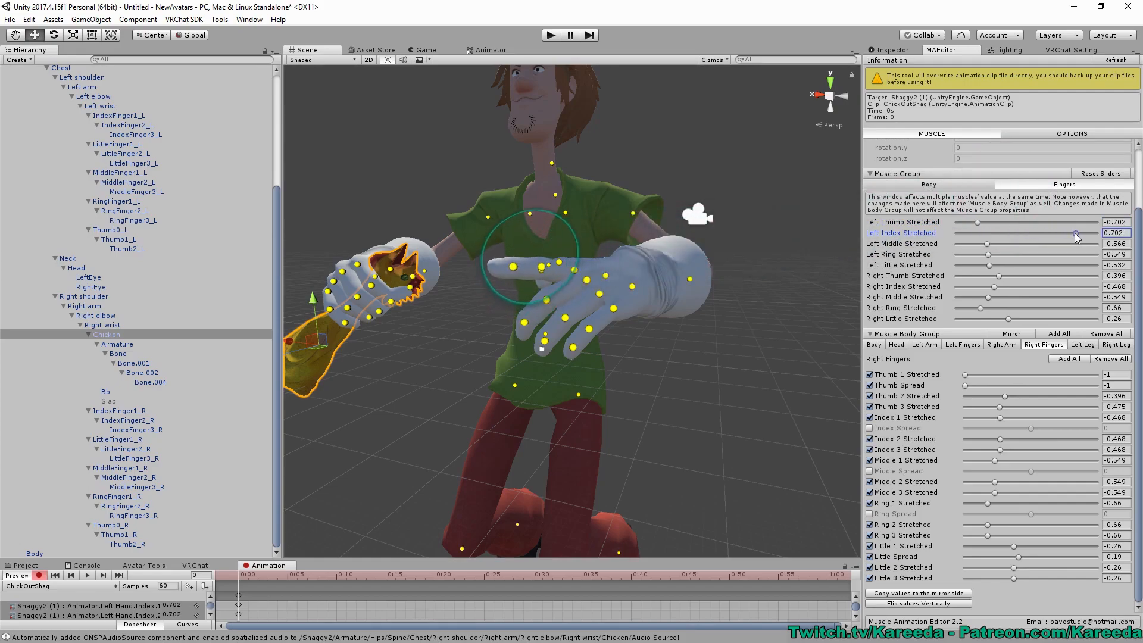
pyautogui.moveTo(987, 244); pyautogui.dragTo(981, 256)
pyautogui.click(978, 265)
# Enlarge the animation timeline and key all animated properties of ChickOutShag at frame 1.
pyautogui.moveTo(571, 320); pyautogui.dragTo(619, 331, button='middle')
pyautogui.moveTo(451, 559); pyautogui.dragTo(460, 320)
pyautogui.moveTo(499, 178); pyautogui.dragTo(506, 300, button='middle')
pyautogui.click(238, 356)
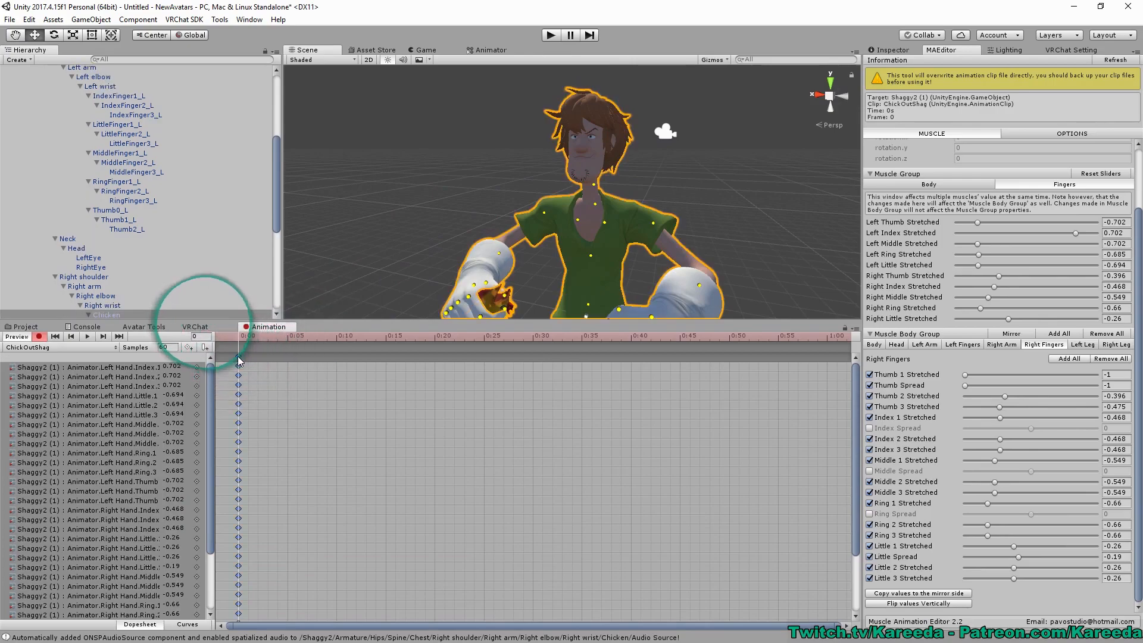
pyautogui.moveTo(210, 387); pyautogui.dragTo(226, 334)
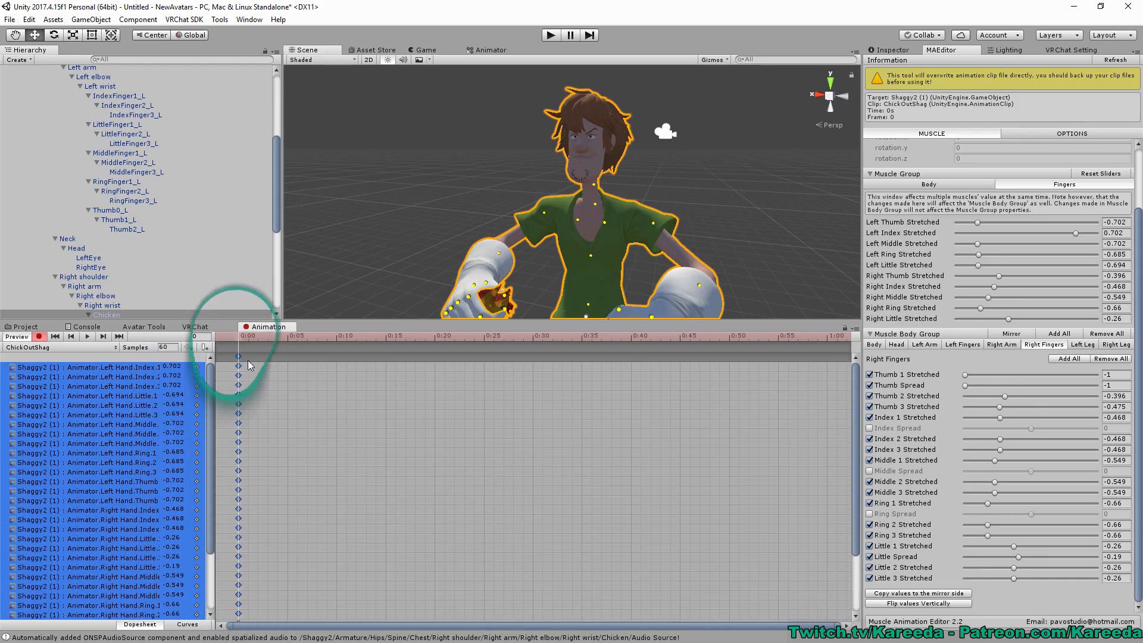
pyautogui.click(248, 341)
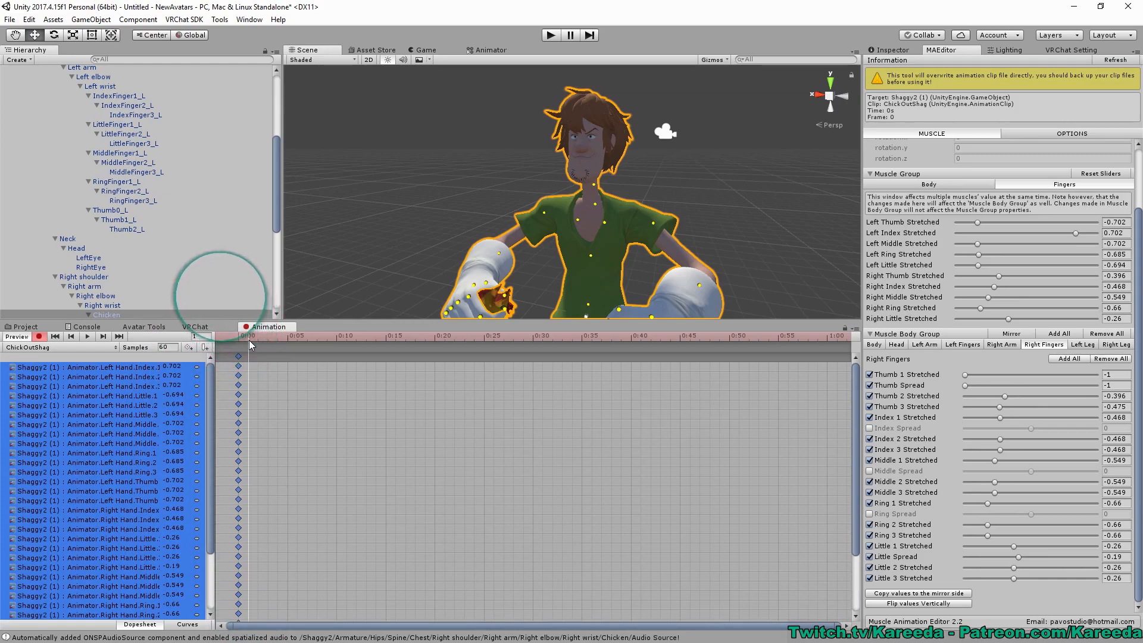
pyautogui.press('k')
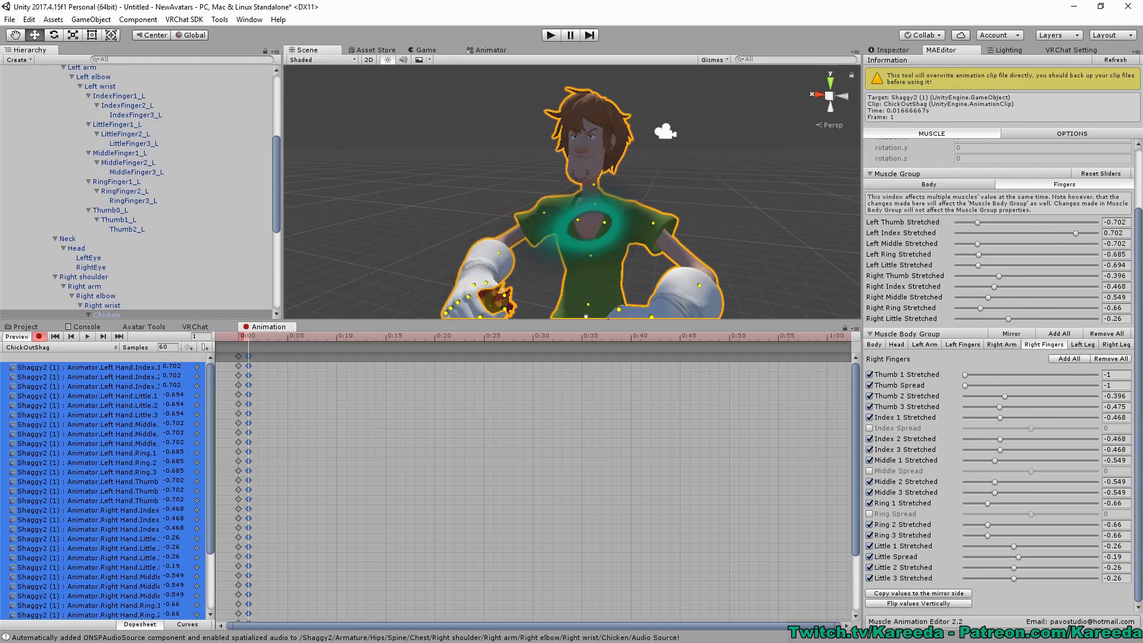
# Try to add the Is Active property of the right wrist's Chicken object to the ChickOutShag clip.
pyautogui.scroll(-5, 596, 229)
pyautogui.moveTo(597, 229); pyautogui.dragTo(552, 171, button='middle')
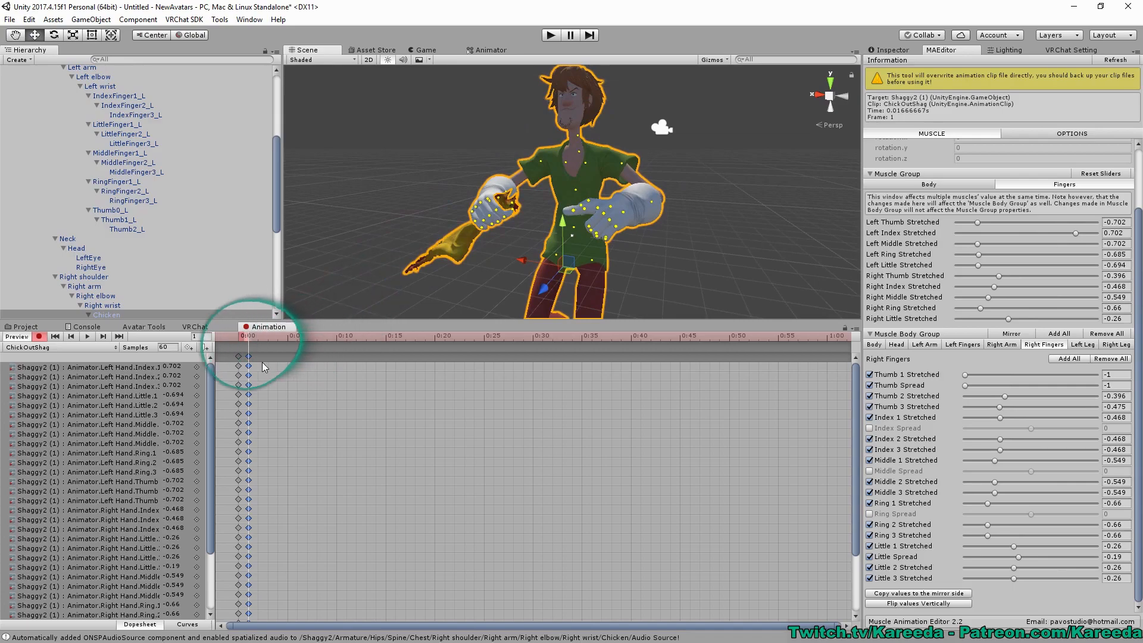
pyautogui.moveTo(212, 374); pyautogui.dragTo(210, 581)
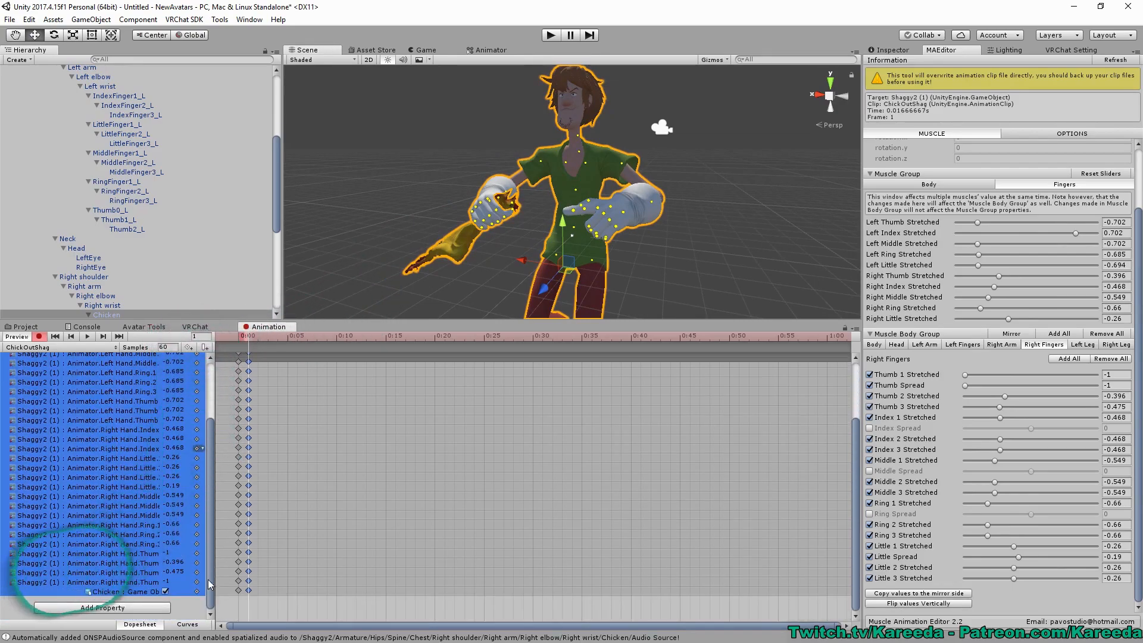
pyautogui.click(116, 608)
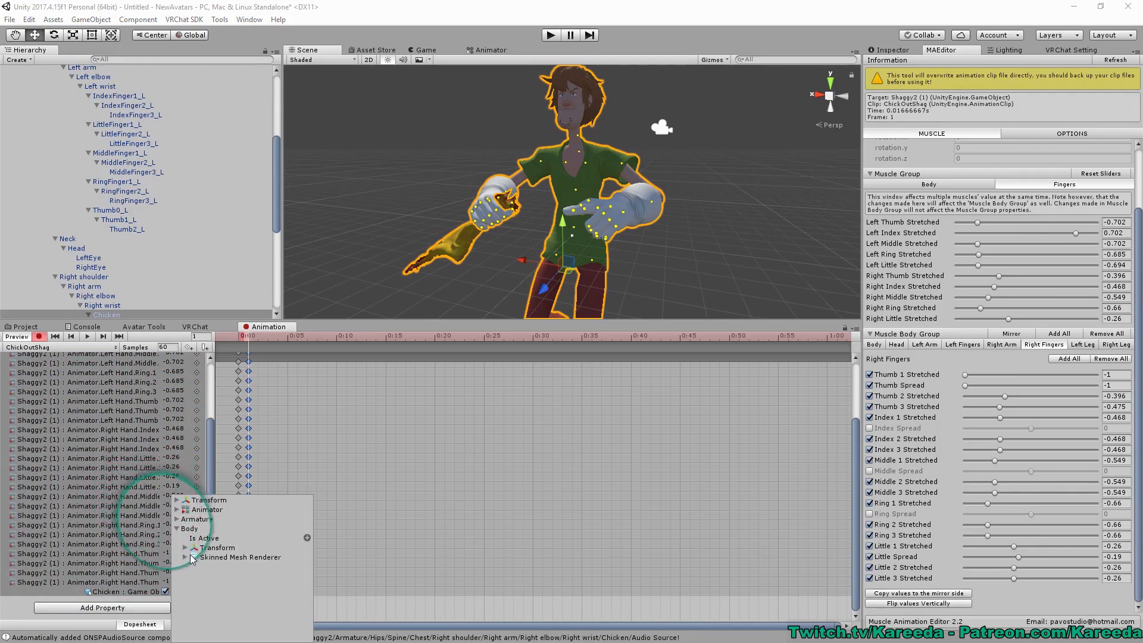
pyautogui.scroll(-5, 277, 570)
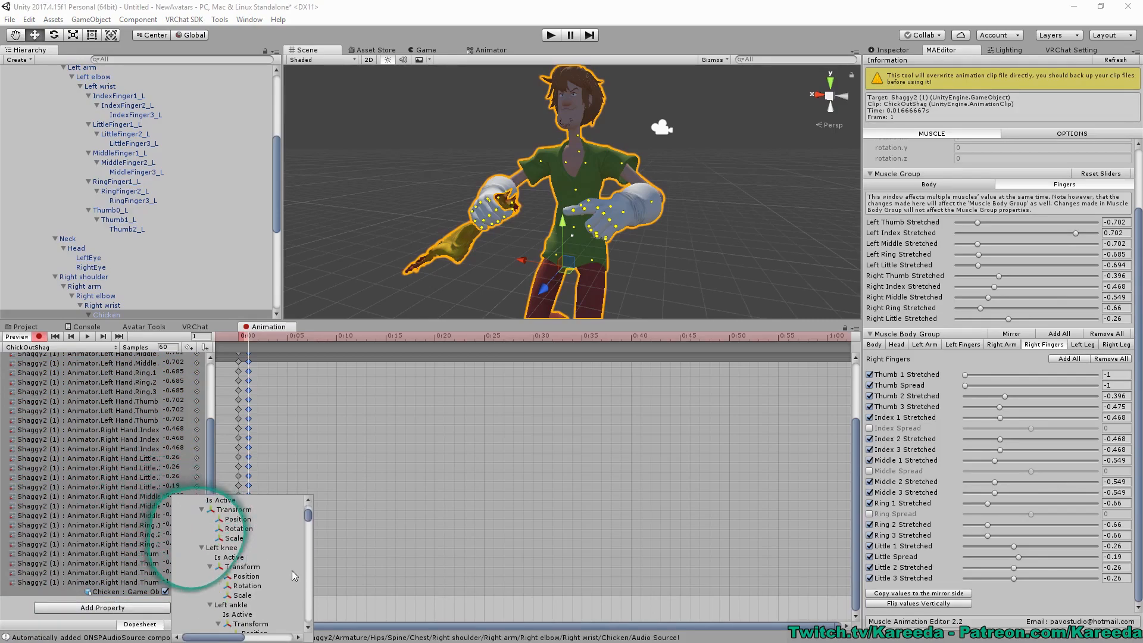
pyautogui.scroll(-4, 253, 547)
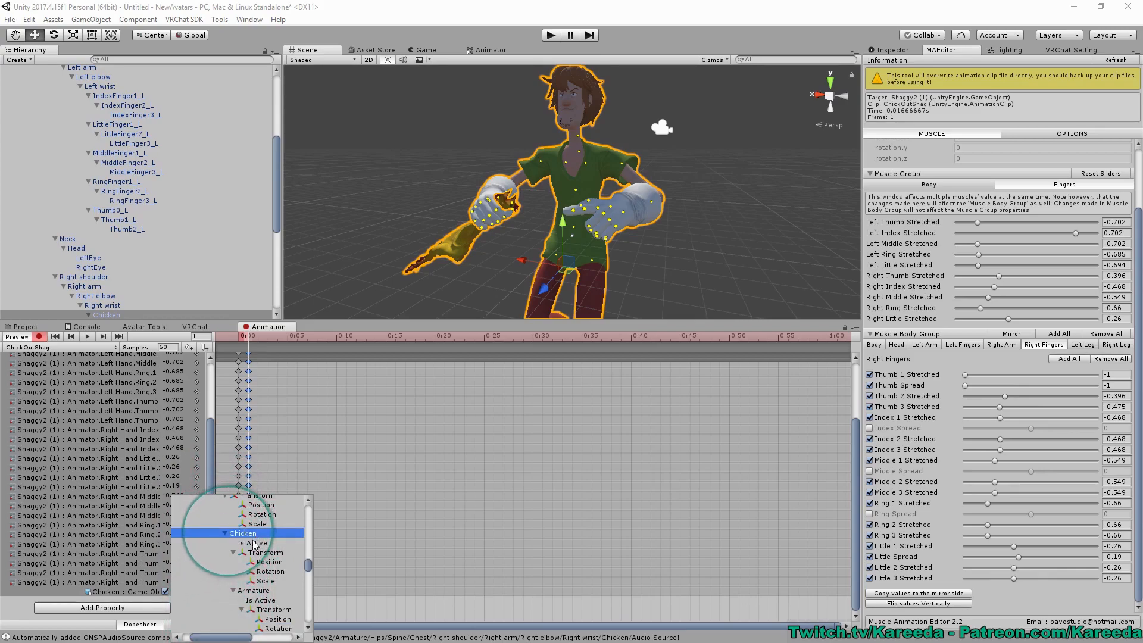
pyautogui.moveTo(276, 635); pyautogui.dragTo(284, 635)
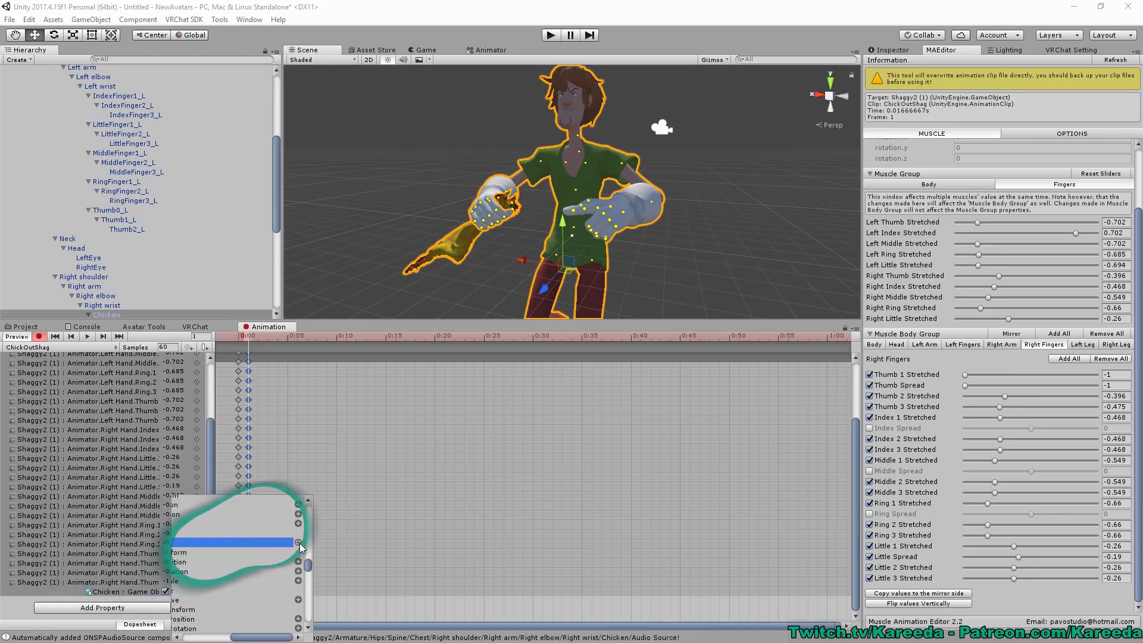
pyautogui.click(299, 543)
pyautogui.scroll(-2, 733, 456)
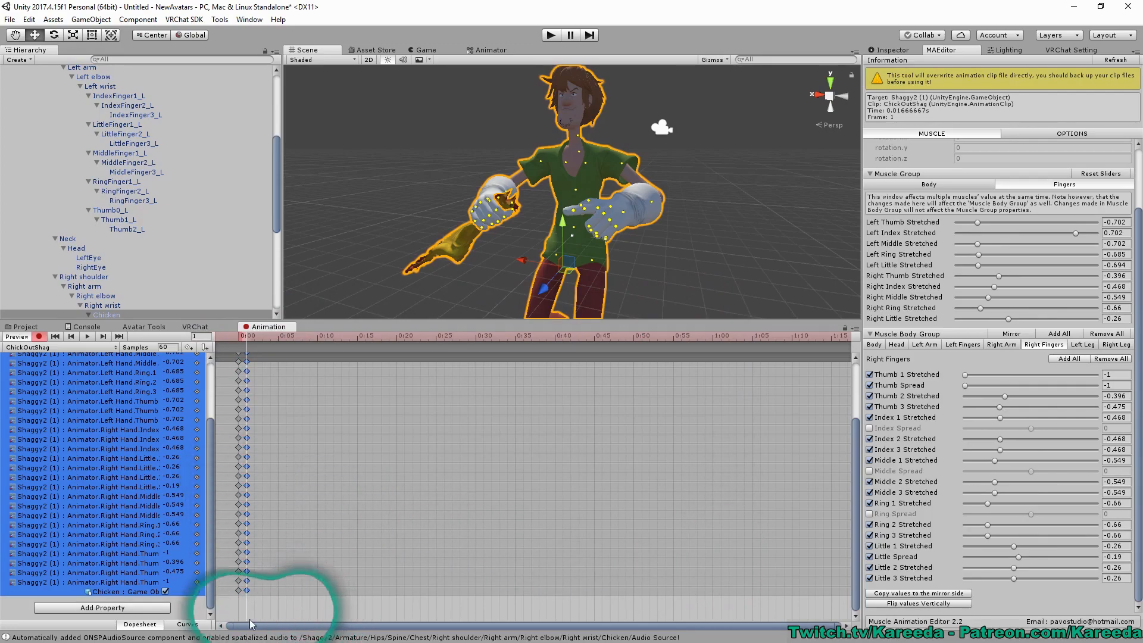
pyautogui.scroll(2, 231, 390)
pyautogui.scroll(3, 211, 428)
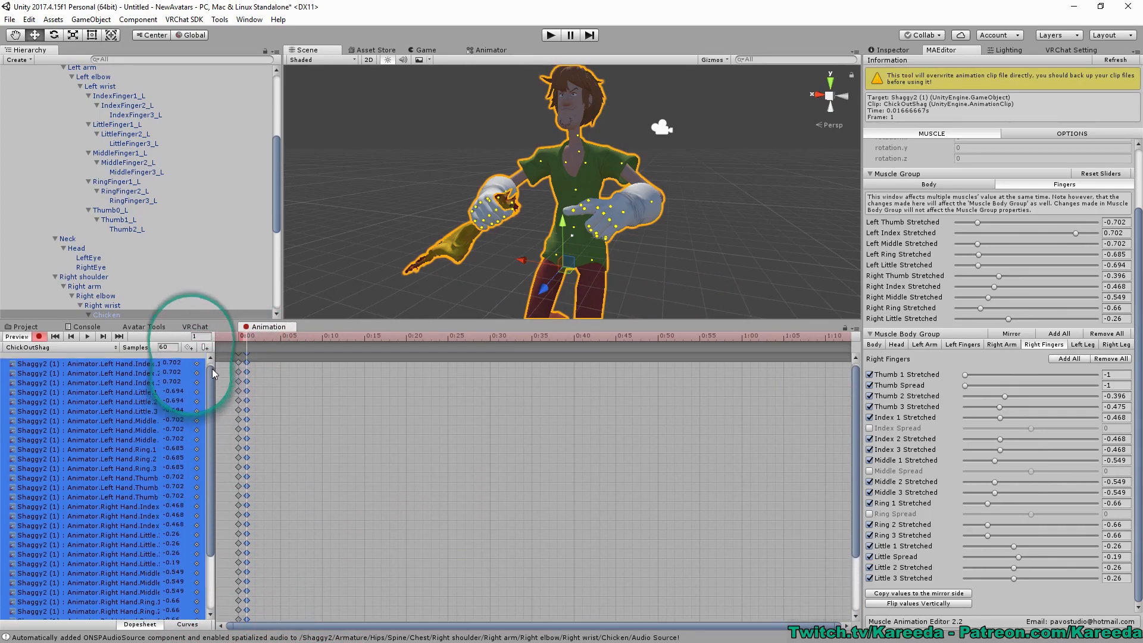
# Stop recording the ChickOutShag clip and collapse the Shaggy2 (1) hierarchy.
pyautogui.click(239, 357)
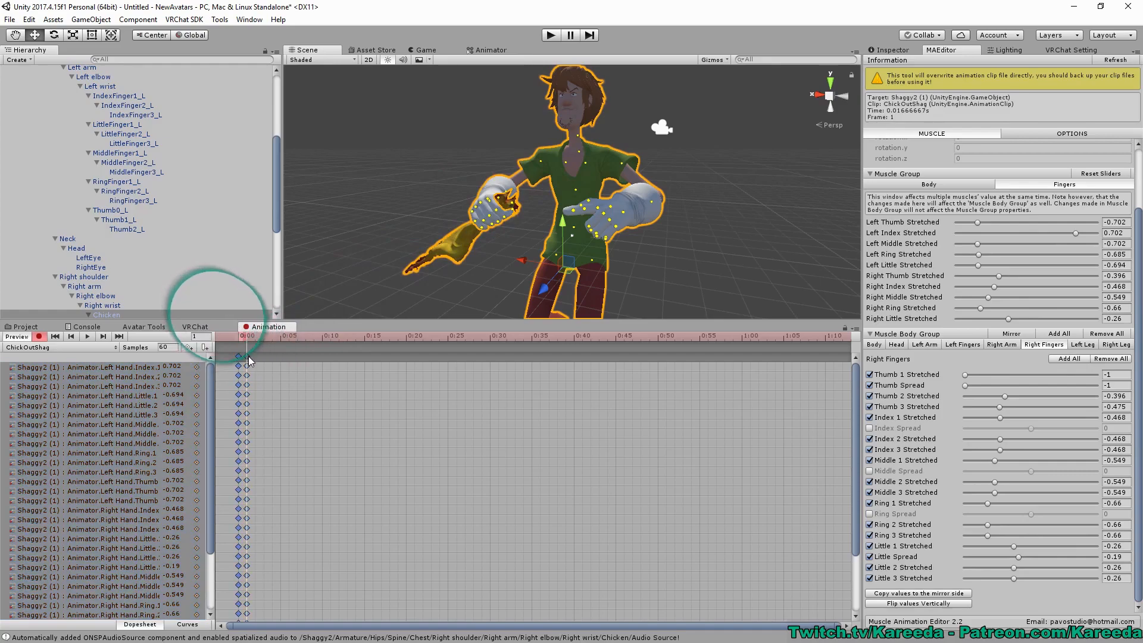
pyautogui.click(39, 337)
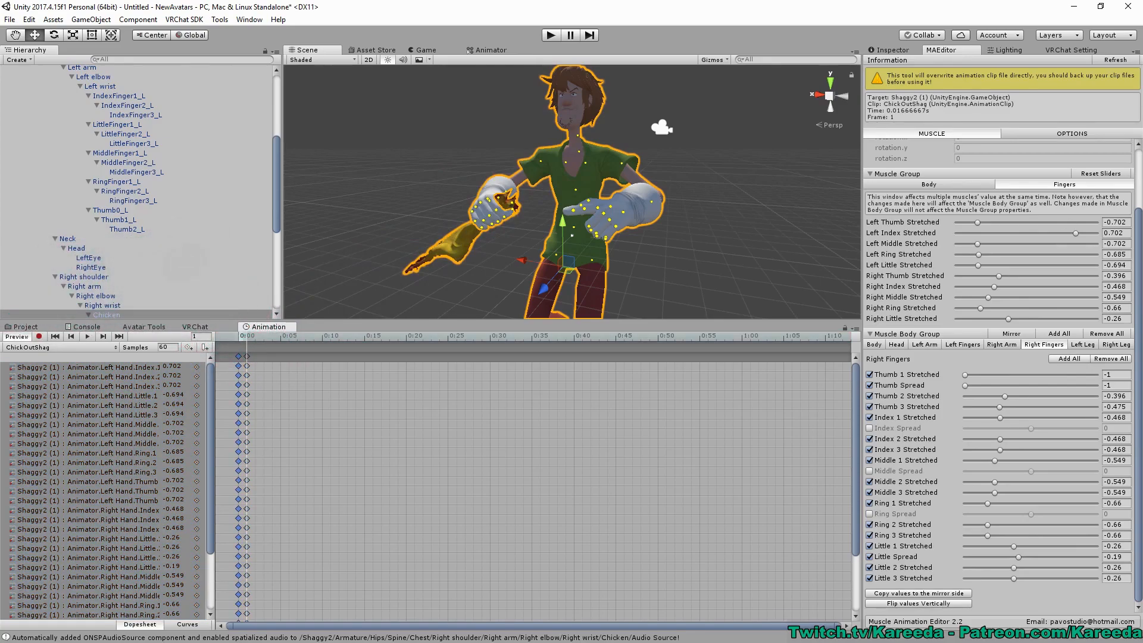
pyautogui.moveTo(584, 209); pyautogui.dragTo(596, 211, button='middle')
pyautogui.moveTo(277, 148); pyautogui.dragTo(279, 77)
pyautogui.click(13, 109)
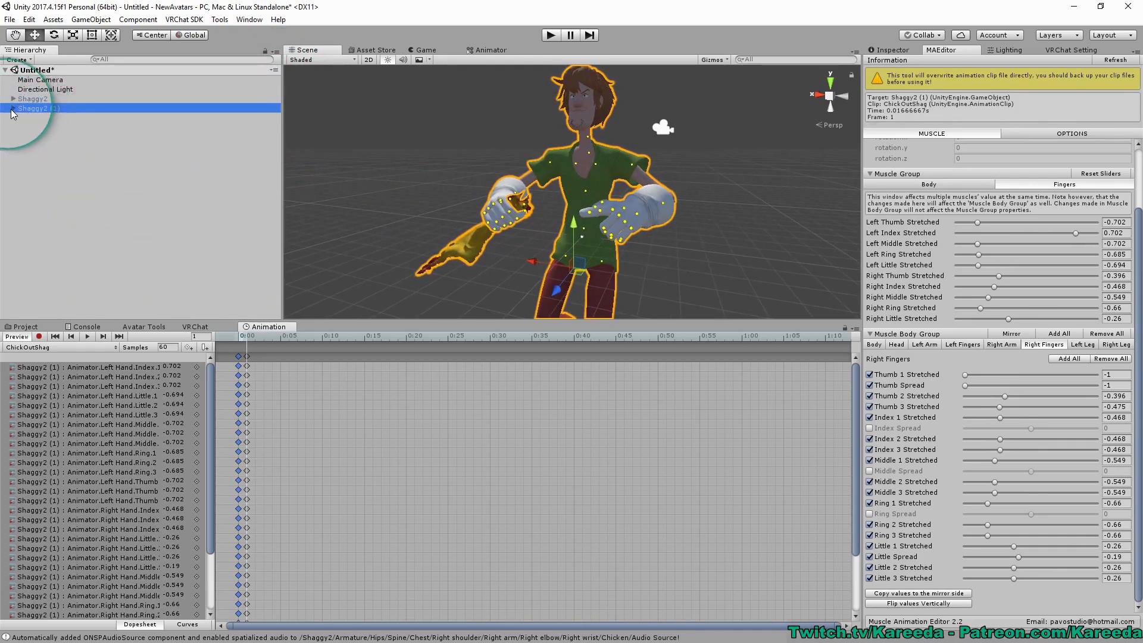
# Create a new animation clip named SlapShaggy in the Shaggy folder and start recording it.
pyautogui.click(59, 351)
pyautogui.click(58, 380)
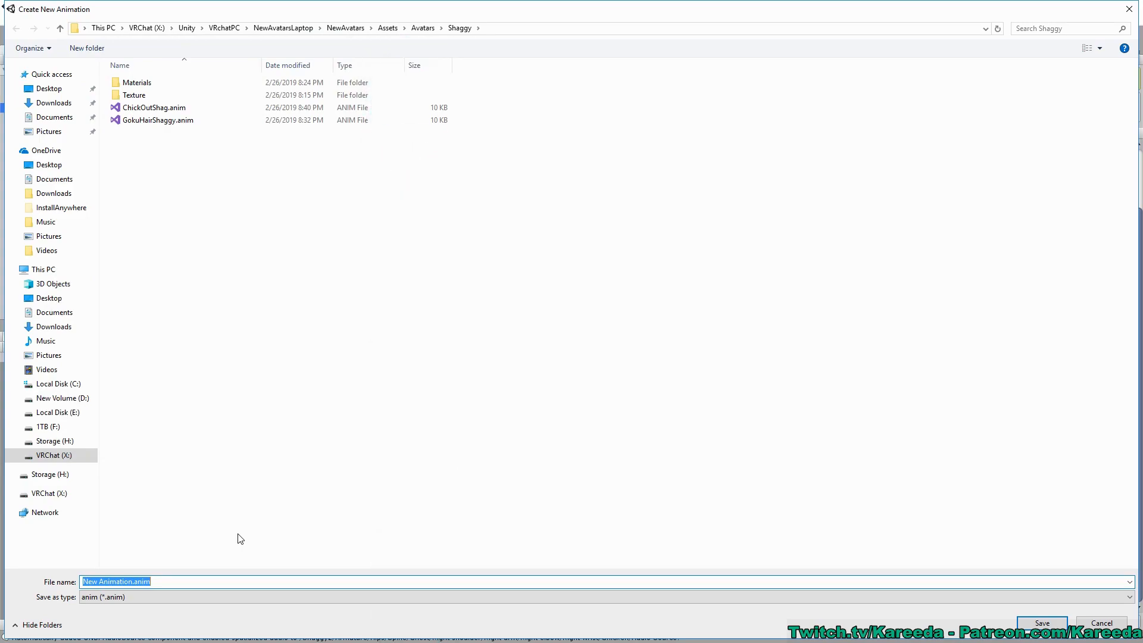
pyautogui.write('aggy')
pyautogui.press('Return')
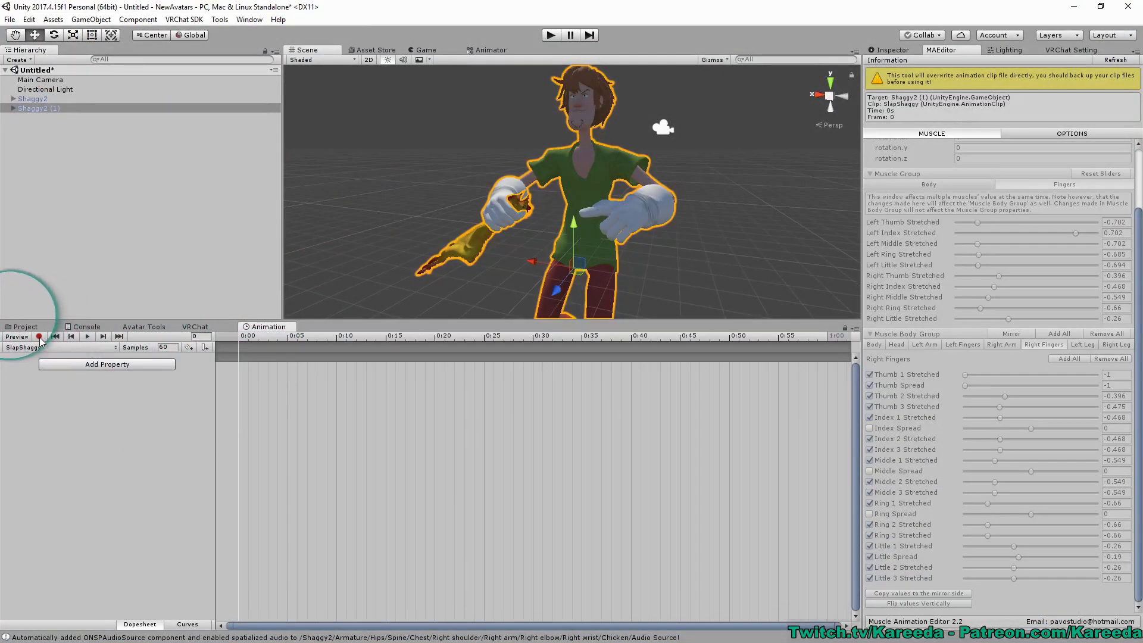
pyautogui.click(38, 336)
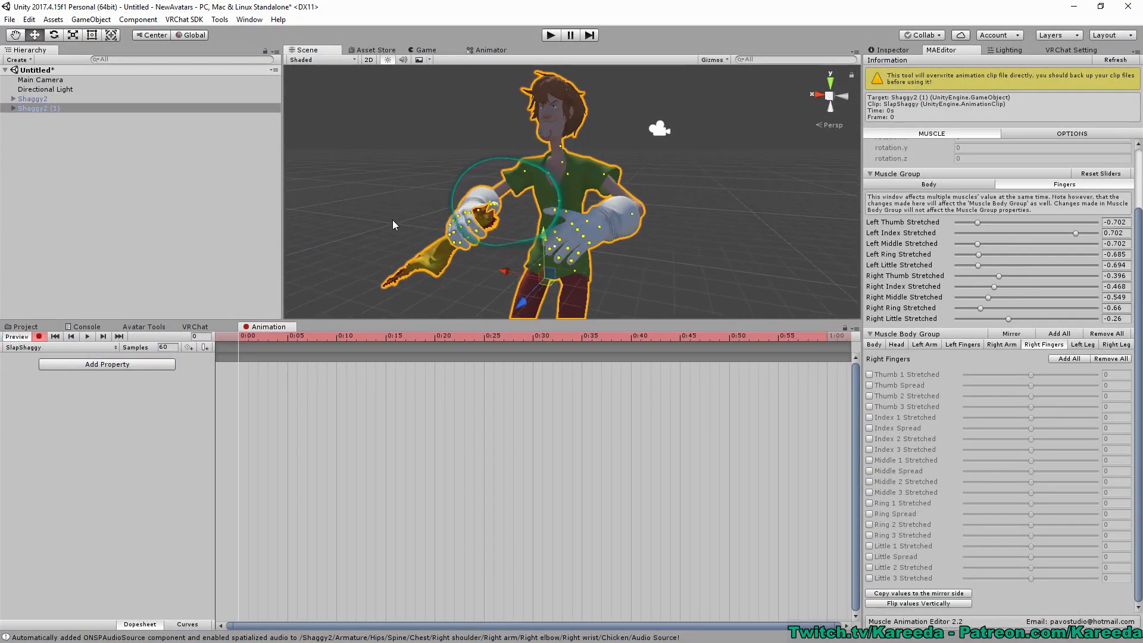
# Expand the Shaggy2 (1) hierarchy and activate the Slap object under the right wrist's Chicken in the SlapShaggy recording.
pyautogui.rightClick(30, 107)
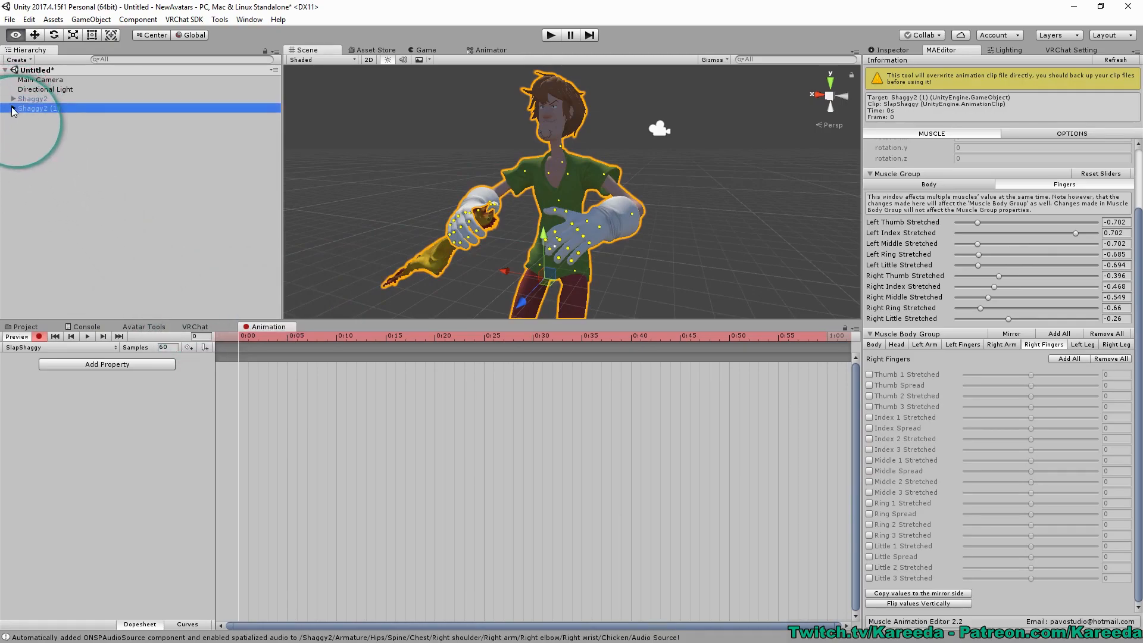
pyautogui.keyDown('alt'); pyautogui.click(13, 109); pyautogui.keyUp('alt')
pyautogui.scroll(-8, 119, 215)
pyautogui.click(108, 169)
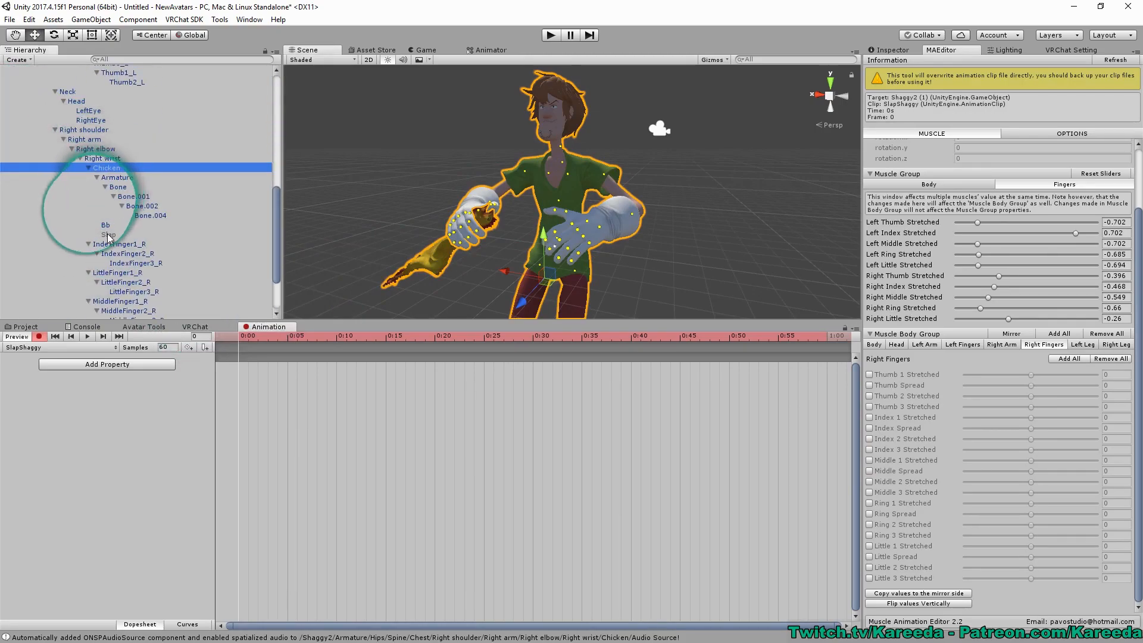
pyautogui.click(108, 234)
pyautogui.click(891, 50)
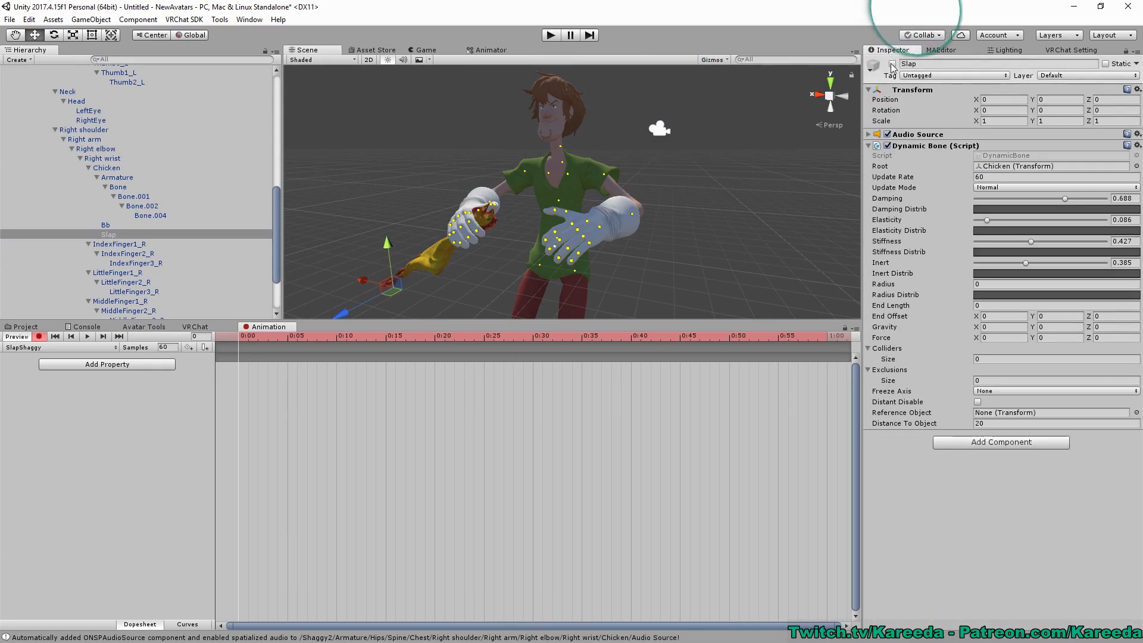
pyautogui.click(893, 64)
# Record the left-hand pointing pose in SlapShaggy: Thumb Stretched -0.685, Index 0.702, Middle -0.676, Ring -0.676 and Little -0.668.
pyautogui.moveTo(702, 120); pyautogui.dragTo(743, 128)
pyautogui.moveTo(742, 128)
pyautogui.mouseDown(button='middle')
pyautogui.moveTo(769, 135)
pyautogui.moveTo(759, 122)
pyautogui.mouseUp(button='middle')
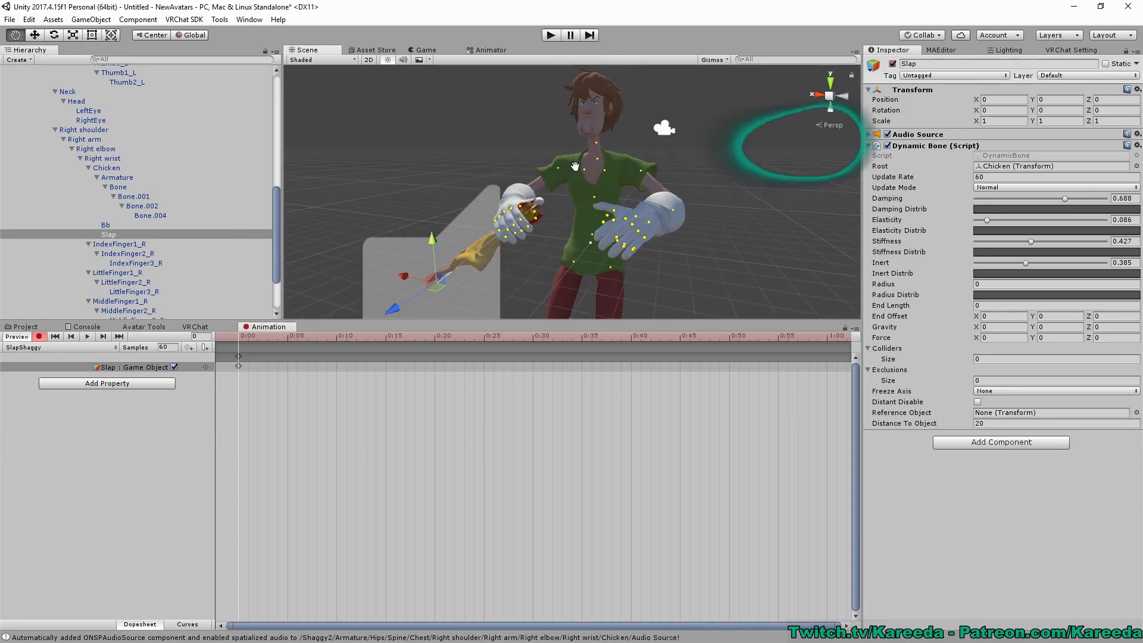
pyautogui.moveTo(487, 198); pyautogui.dragTo(466, 192, button='middle')
pyautogui.scroll(2, 466, 192)
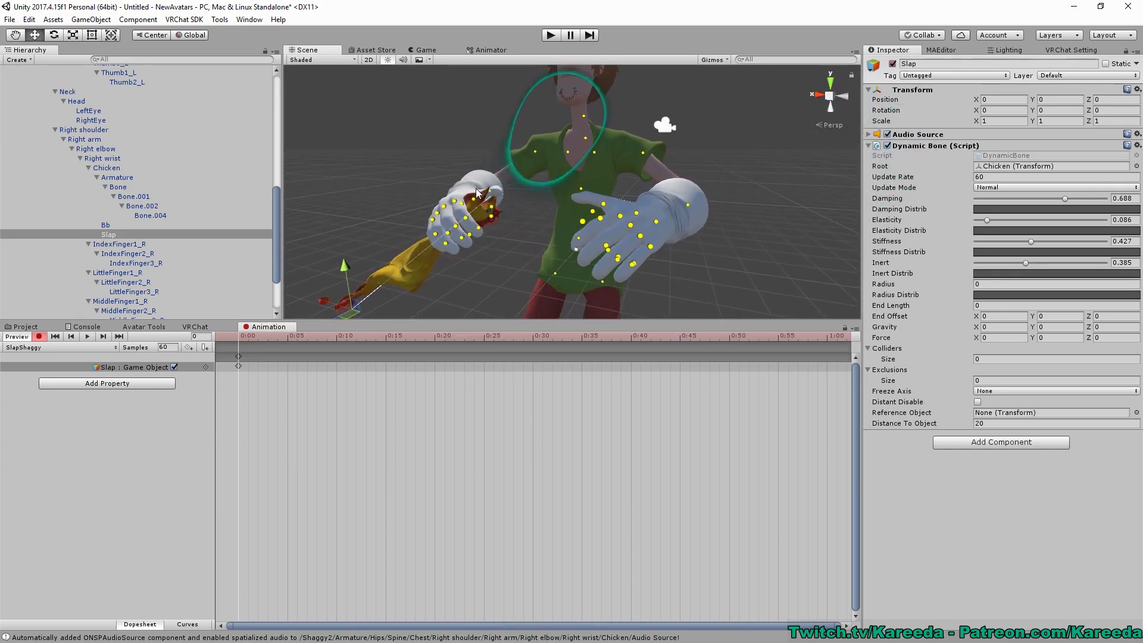
pyautogui.click(944, 50)
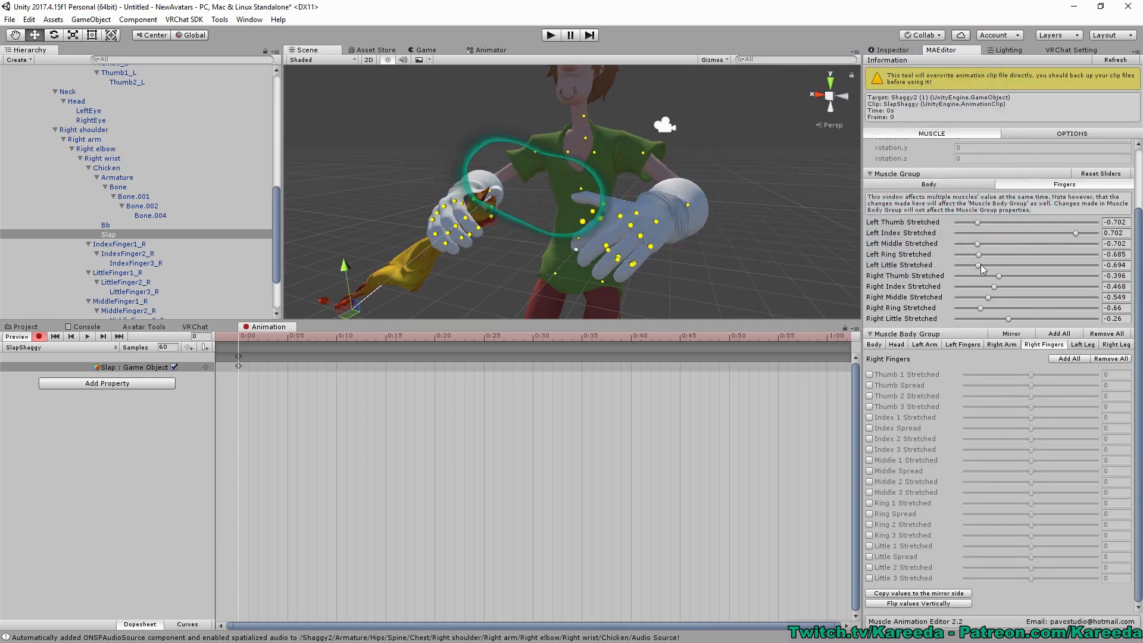
pyautogui.click(1076, 233)
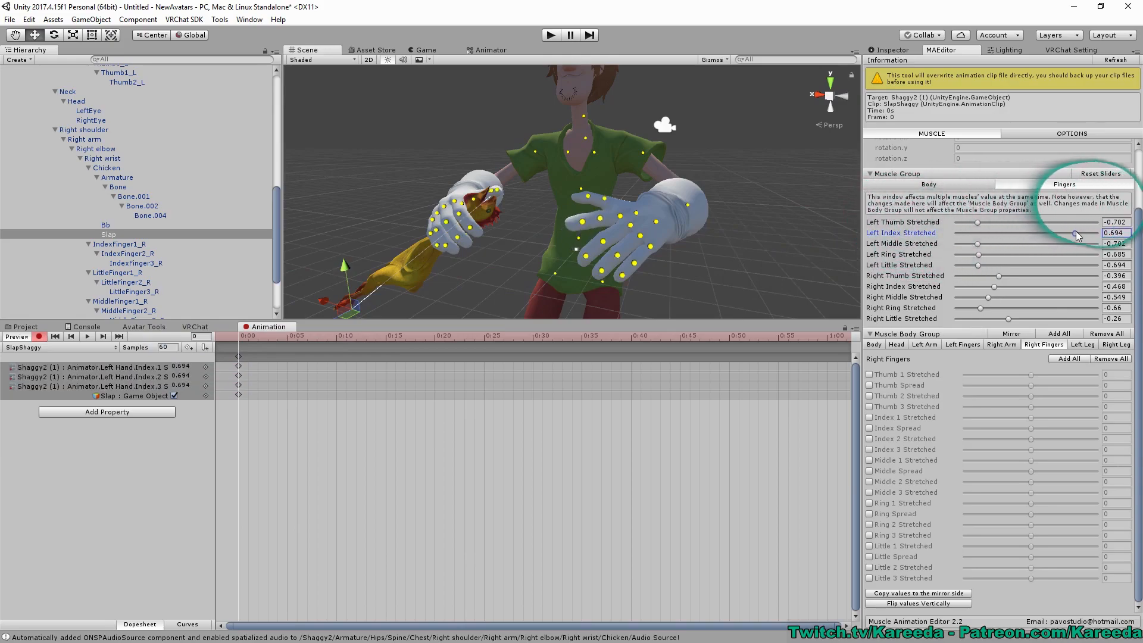
pyautogui.click(980, 222)
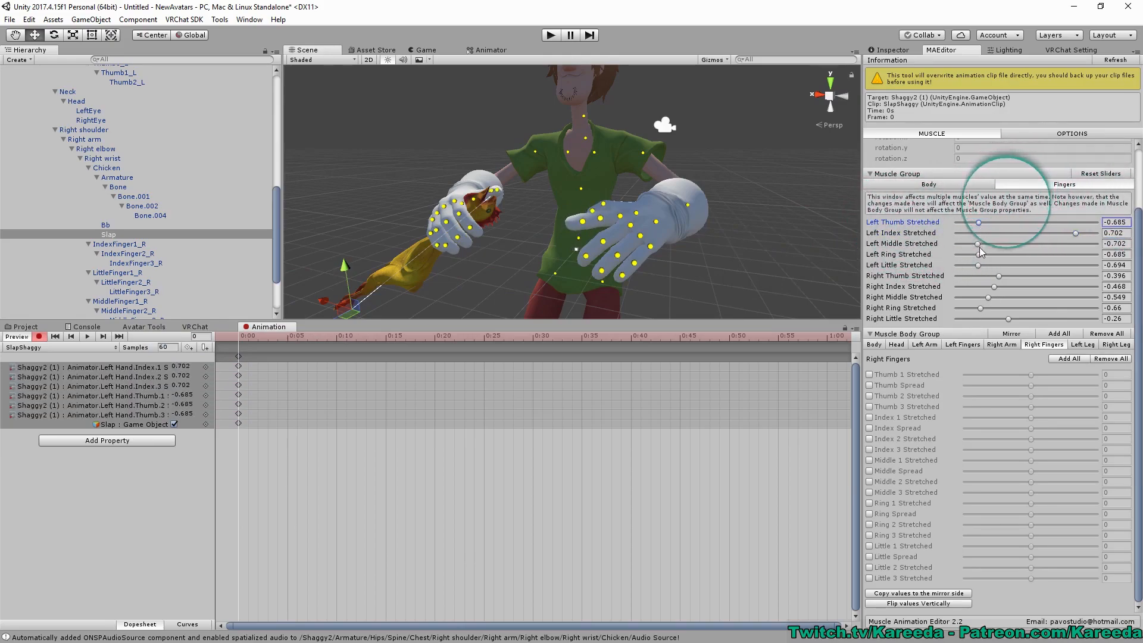
pyautogui.click(981, 244)
pyautogui.click(980, 254)
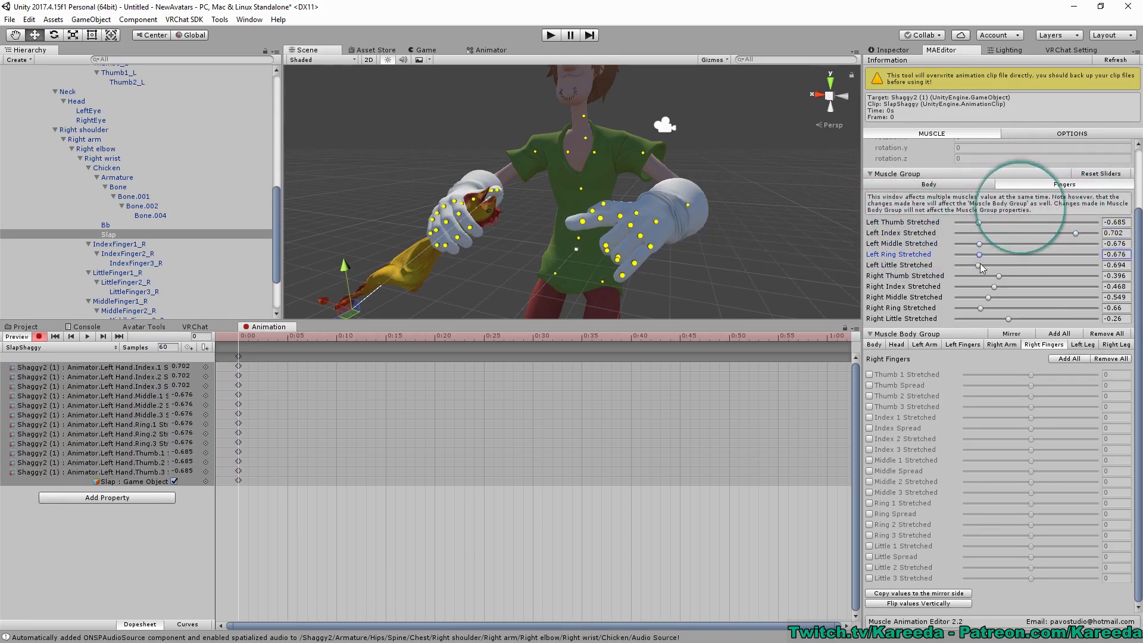
pyautogui.click(980, 265)
# Curl the right fingers around the chicken in SlapShaggy: Thumb Stretched -0.413, Index -0.468, Middle -0.515, Ring -0.532 and Little -0.43.
pyautogui.click(994, 276)
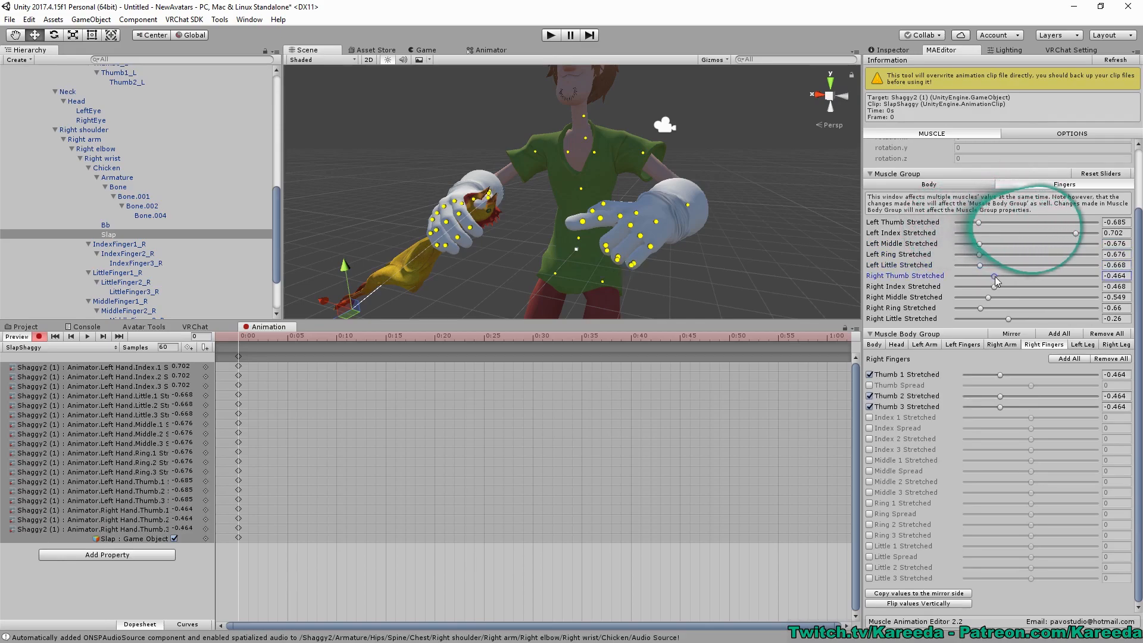
pyautogui.click(996, 287)
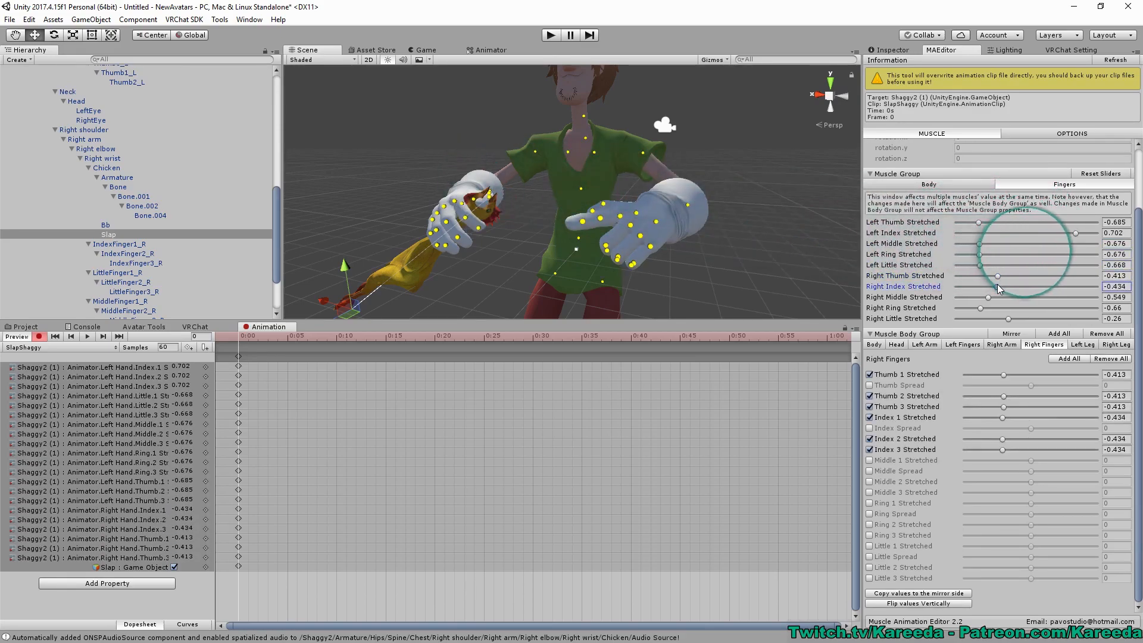
pyautogui.moveTo(996, 287); pyautogui.dragTo(995, 287)
pyautogui.click(991, 297)
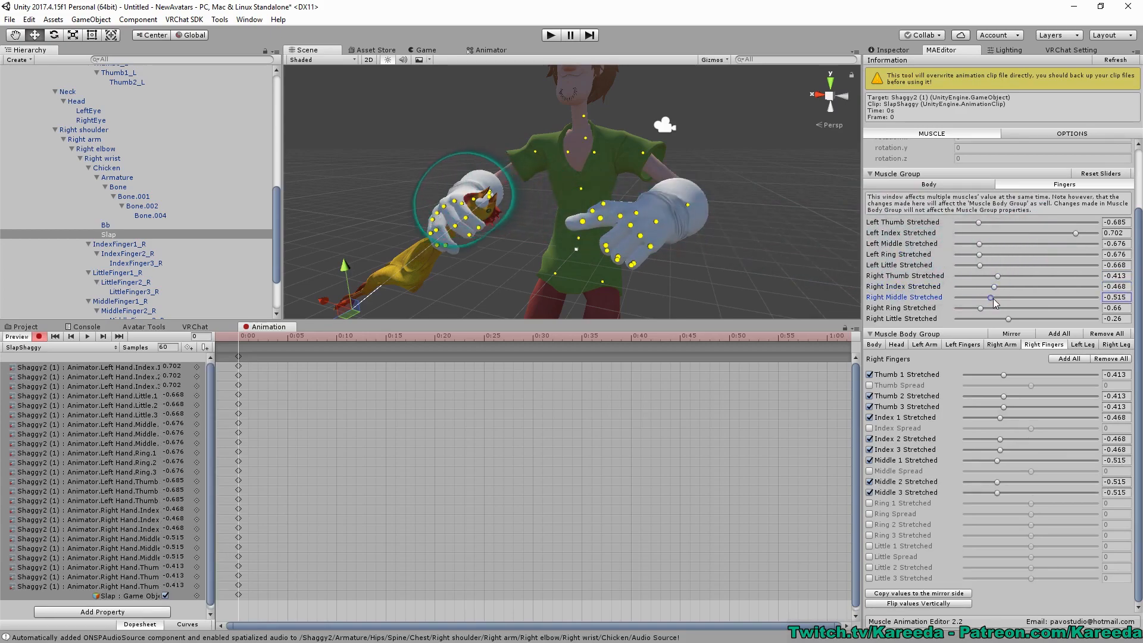
pyautogui.click(989, 308)
pyautogui.click(990, 318)
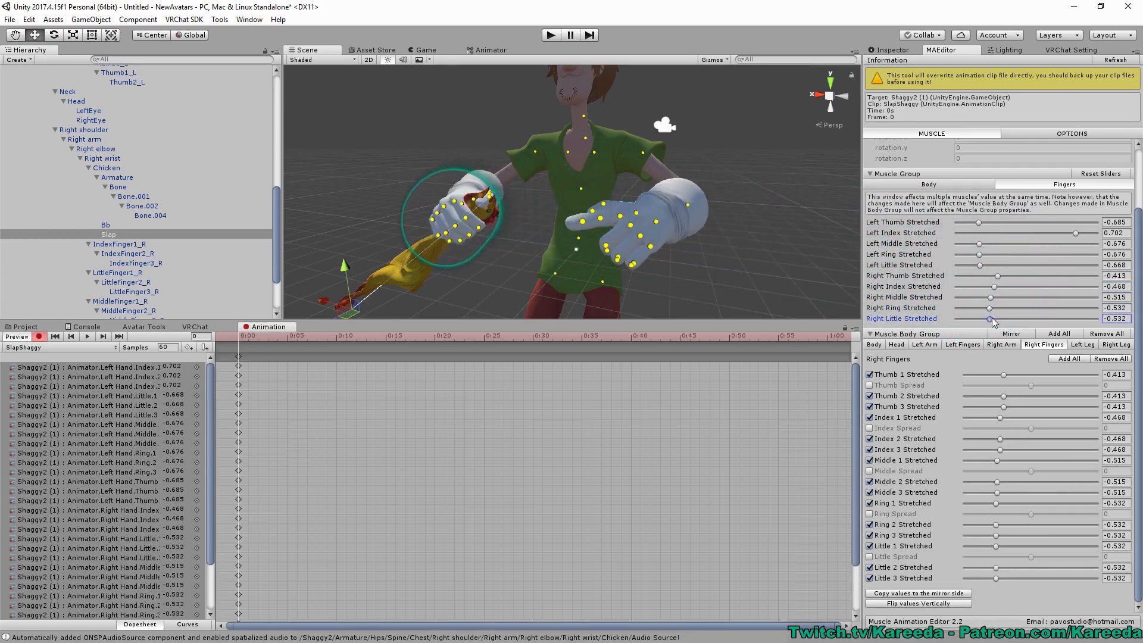
pyautogui.moveTo(999, 321); pyautogui.dragTo(1002, 321)
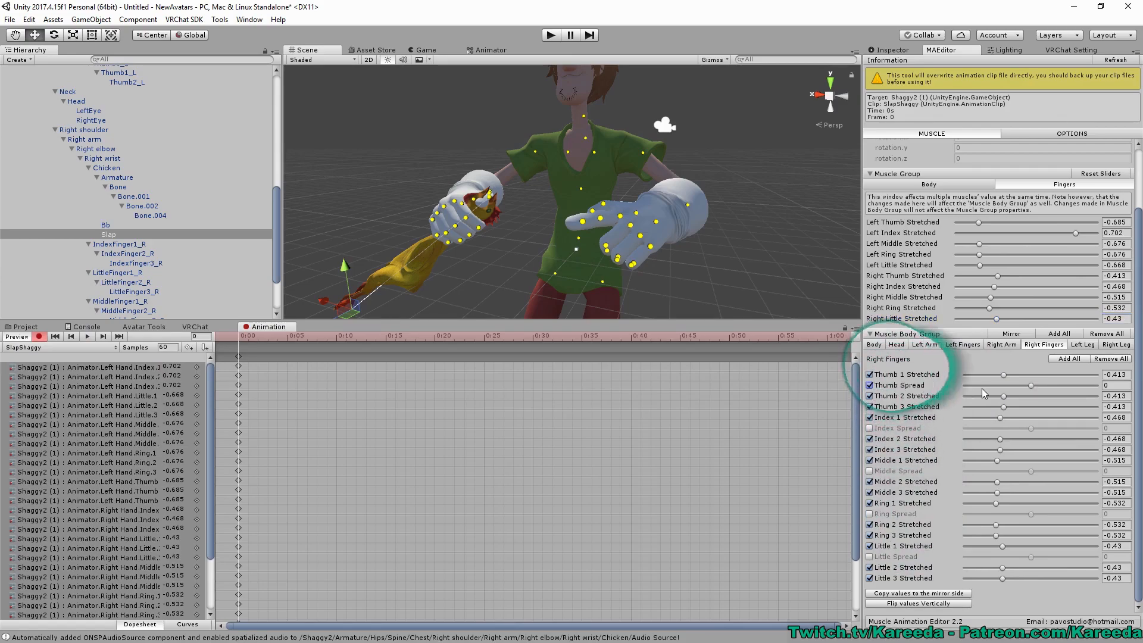
# Set the right hand's Thumb 1 Stretched and Thumb Spread to -1 in the SlapShaggy recording.
pyautogui.moveTo(1031, 386)
pyautogui.mouseDown()
pyautogui.moveTo(1064, 385)
pyautogui.moveTo(1014, 374)
pyautogui.mouseUp()
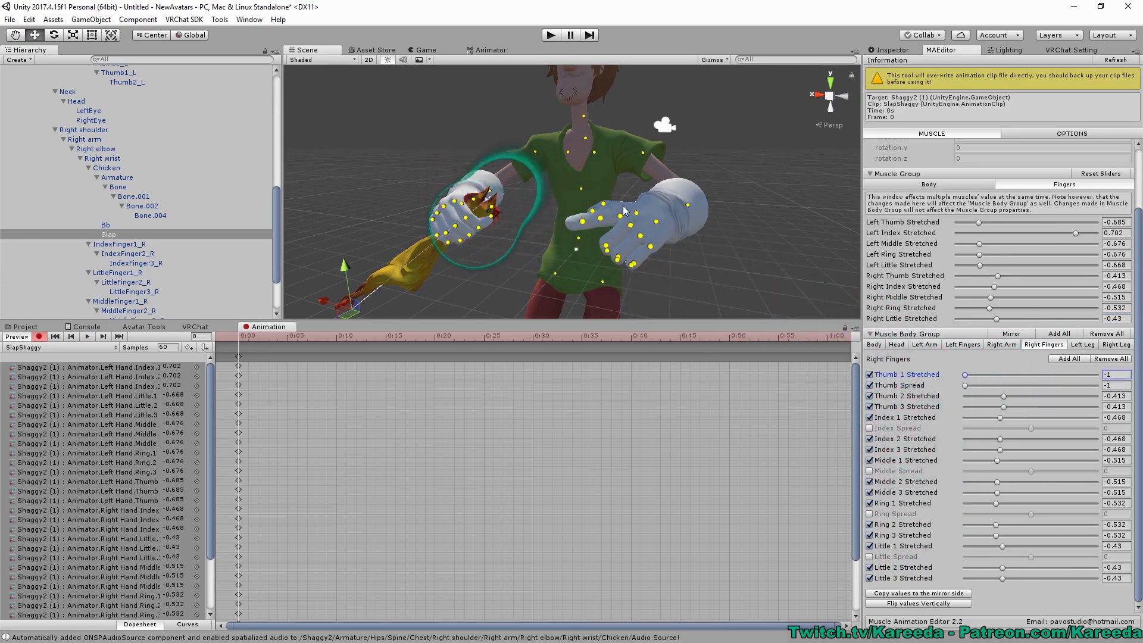
pyautogui.scroll(-3, 623, 210)
pyautogui.moveTo(571, 229); pyautogui.dragTo(564, 238, button='middle')
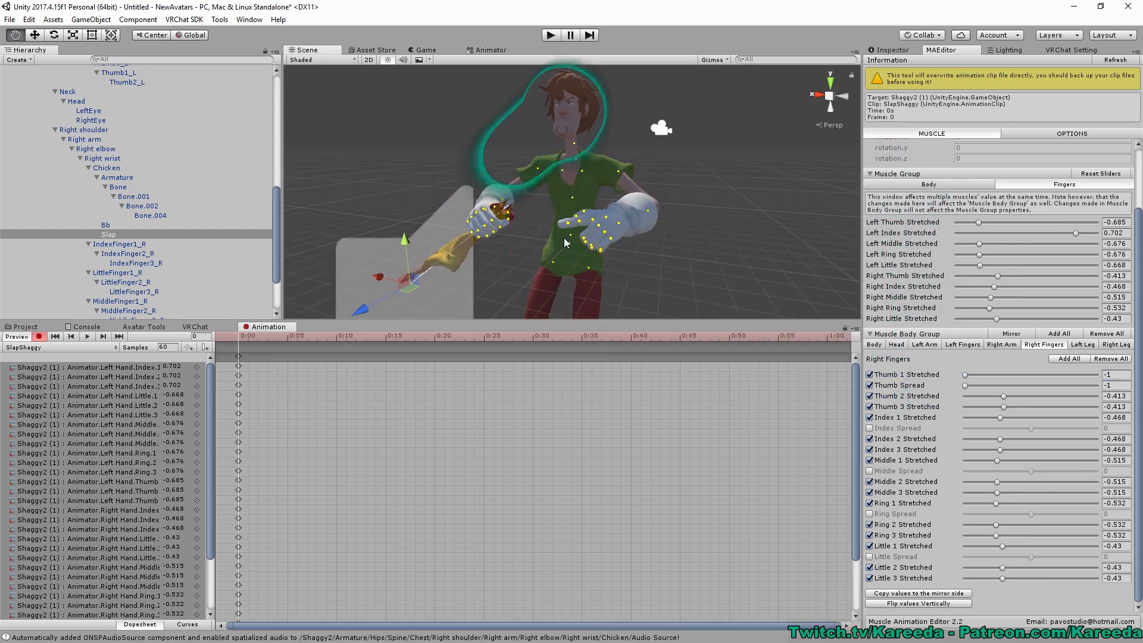
# Copy all SlapShaggy keyframes from frame 0 to frame 1, and stop recording the clip.
pyautogui.moveTo(211, 374)
pyautogui.mouseDown()
pyautogui.moveTo(196, 489)
pyautogui.moveTo(213, 372)
pyautogui.mouseUp()
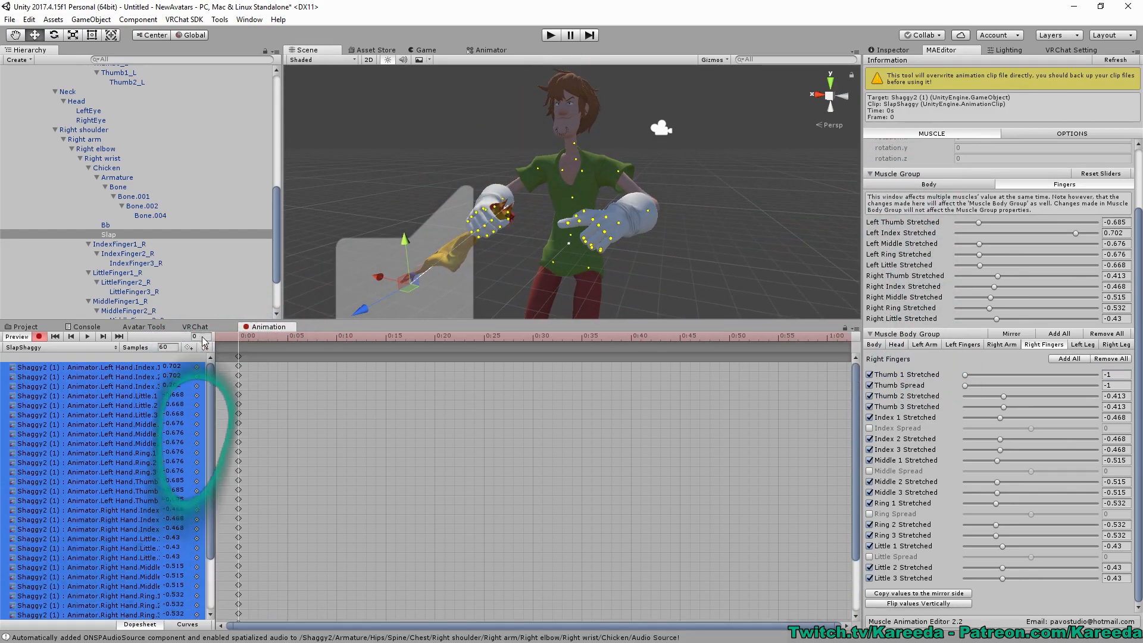
pyautogui.click(237, 355)
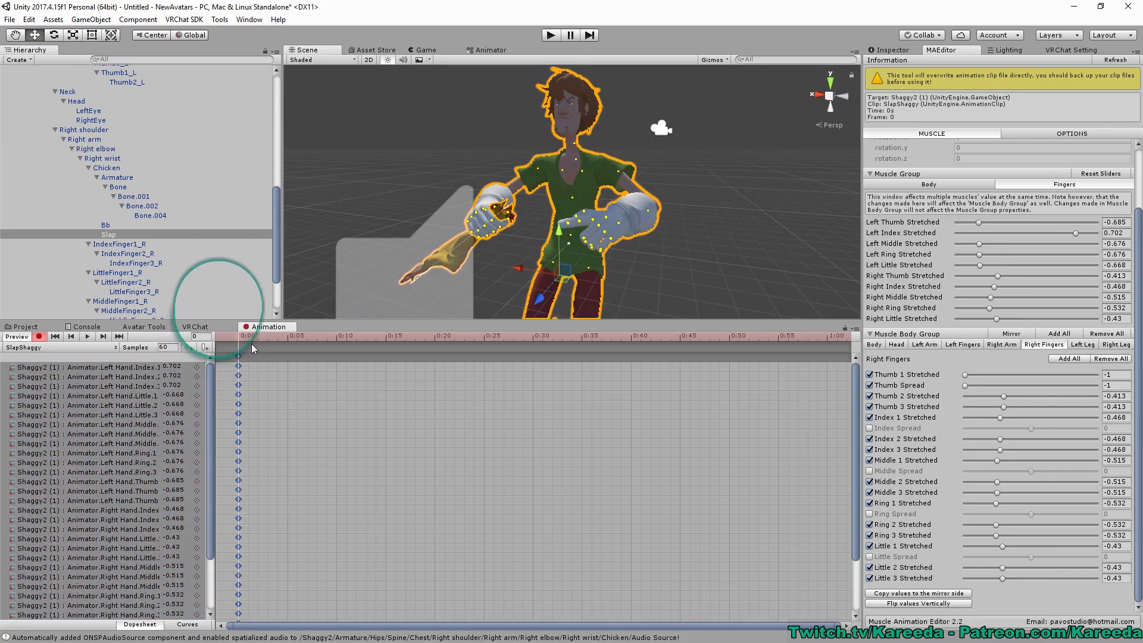
pyautogui.click(250, 338)
pyautogui.hotkey('ctrl', 'v')
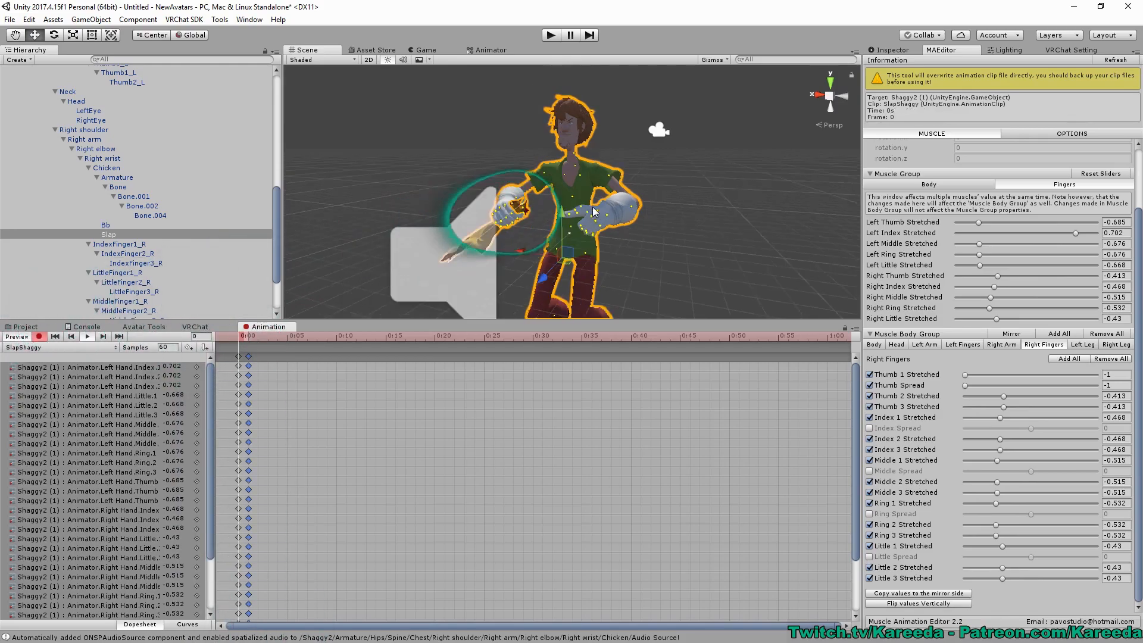
pyautogui.click(93, 338)
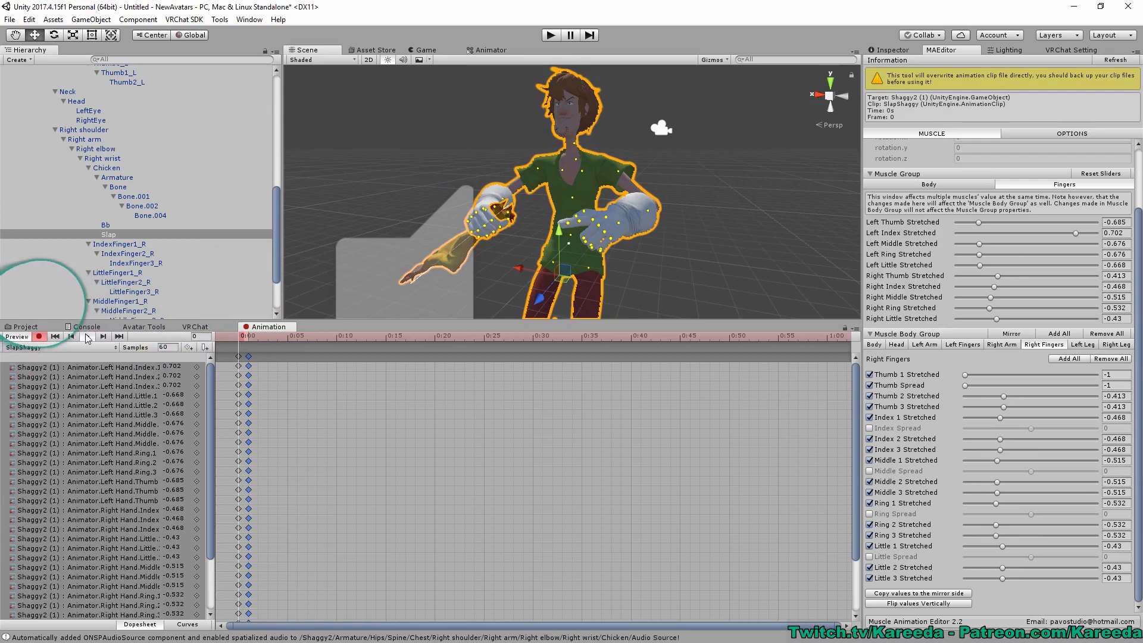
pyautogui.click(39, 337)
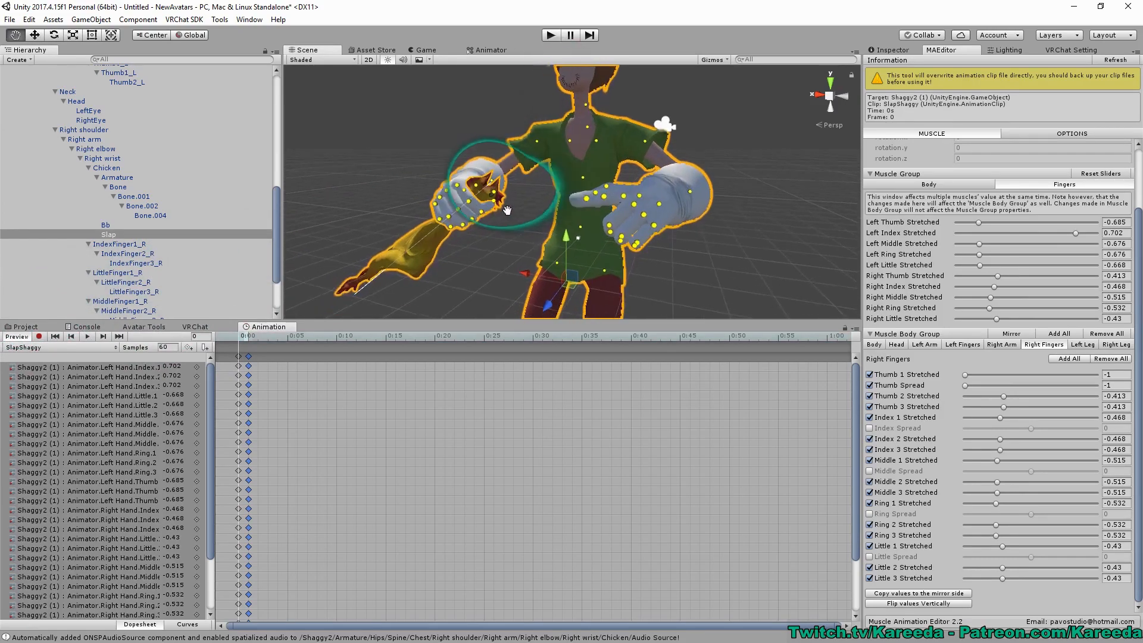
# Collapse and deactivate the Shaggy2 (1) duplicate, and delete it from the scene.
pyautogui.scroll(10, 183, 220)
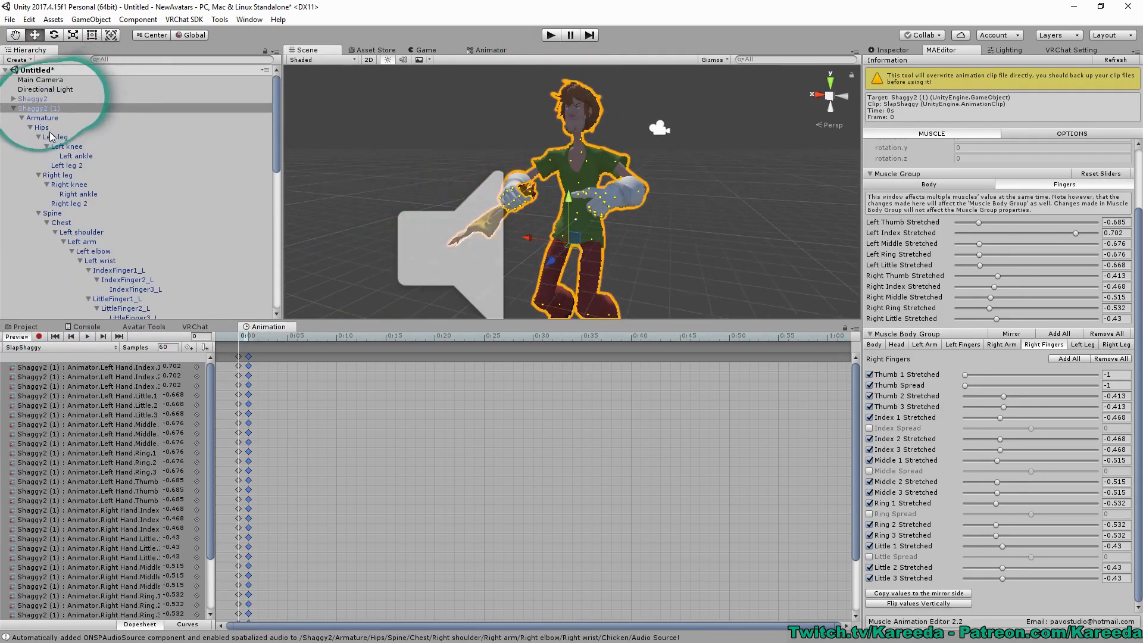
pyautogui.click(13, 109)
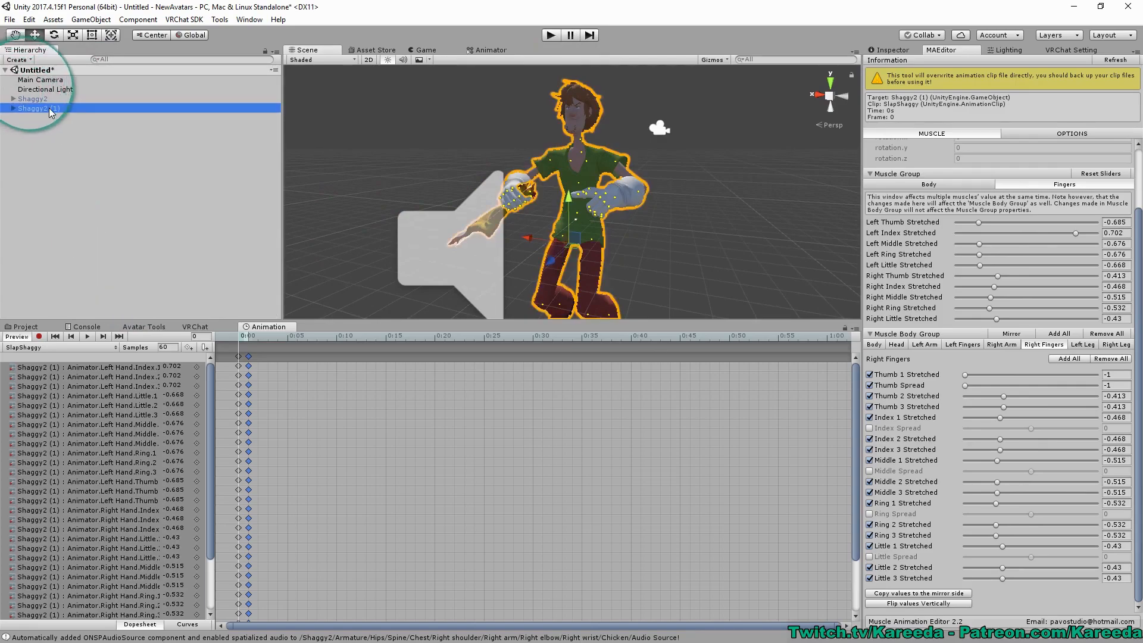
pyautogui.click(891, 50)
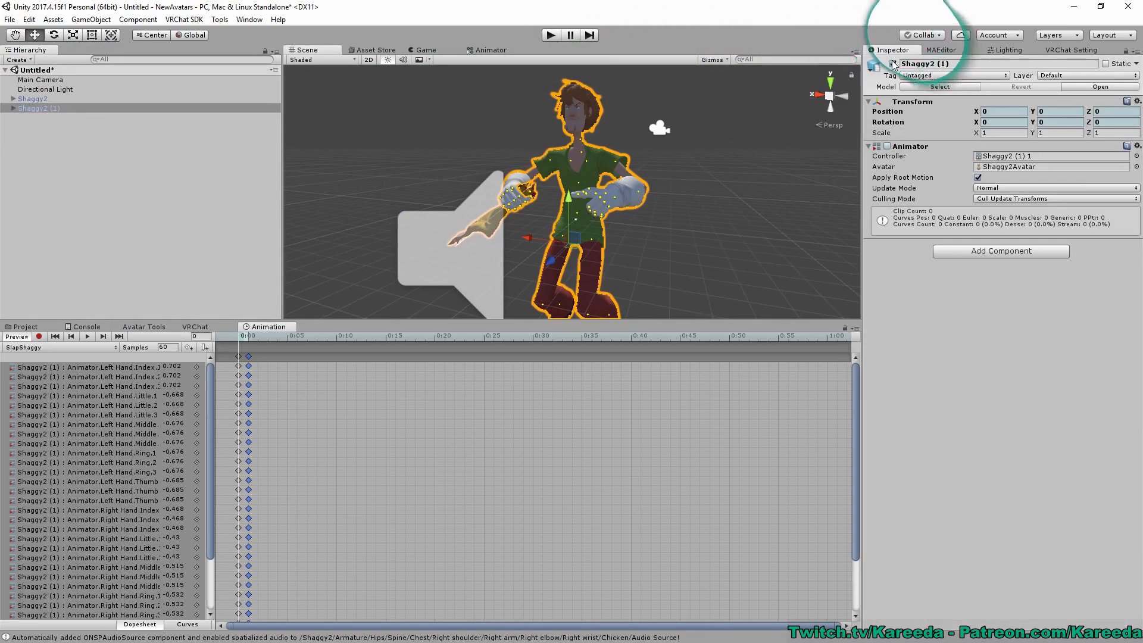
pyautogui.click(892, 63)
pyautogui.rightClick(112, 108)
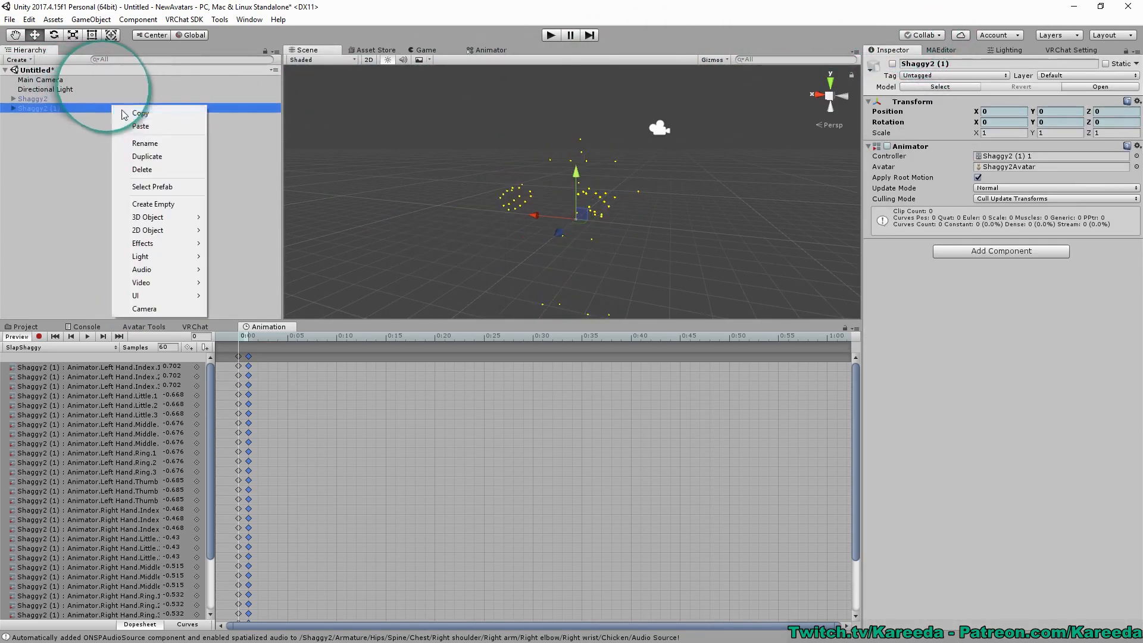
pyautogui.click(160, 170)
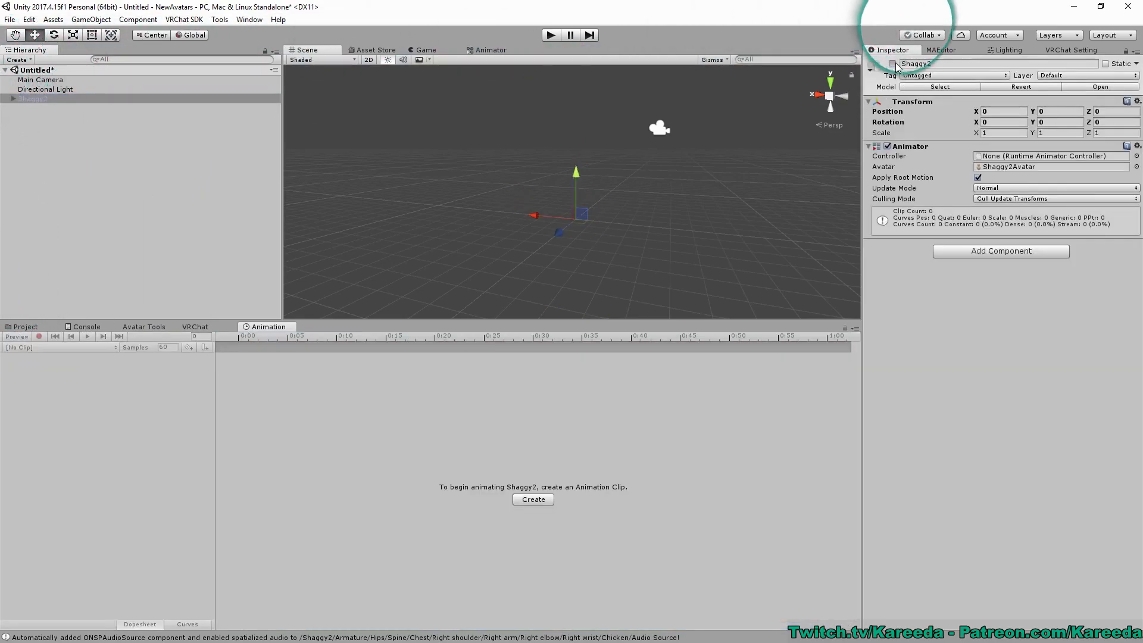
# Activate the original Shaggy2 object and enlarge the scene view around the character.
pyautogui.click(893, 64)
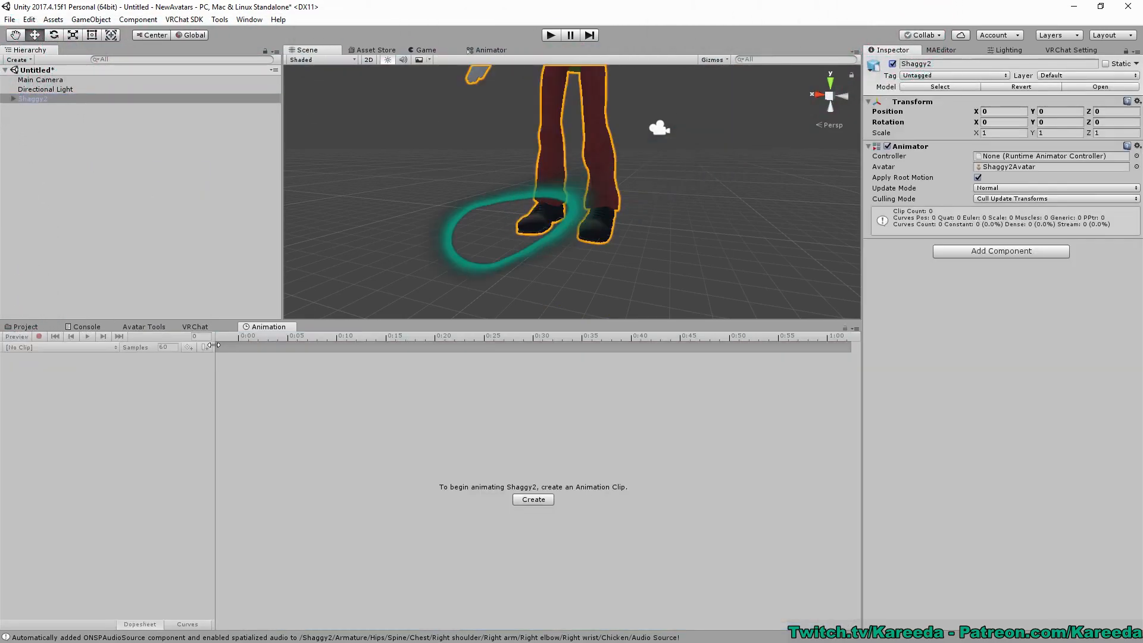
pyautogui.moveTo(336, 322); pyautogui.dragTo(399, 548)
pyautogui.scroll(-4, 617, 251)
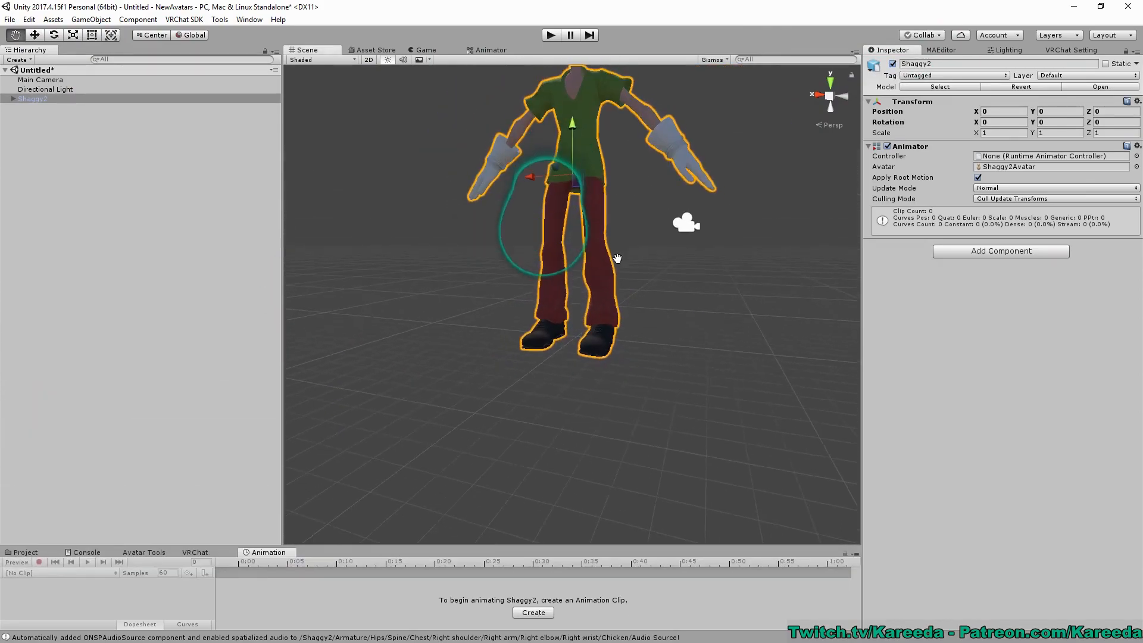
pyautogui.moveTo(617, 252); pyautogui.dragTo(619, 395, button='middle')
pyautogui.scroll(3, 625, 385)
pyautogui.moveTo(654, 331); pyautogui.dragTo(651, 367, button='middle')
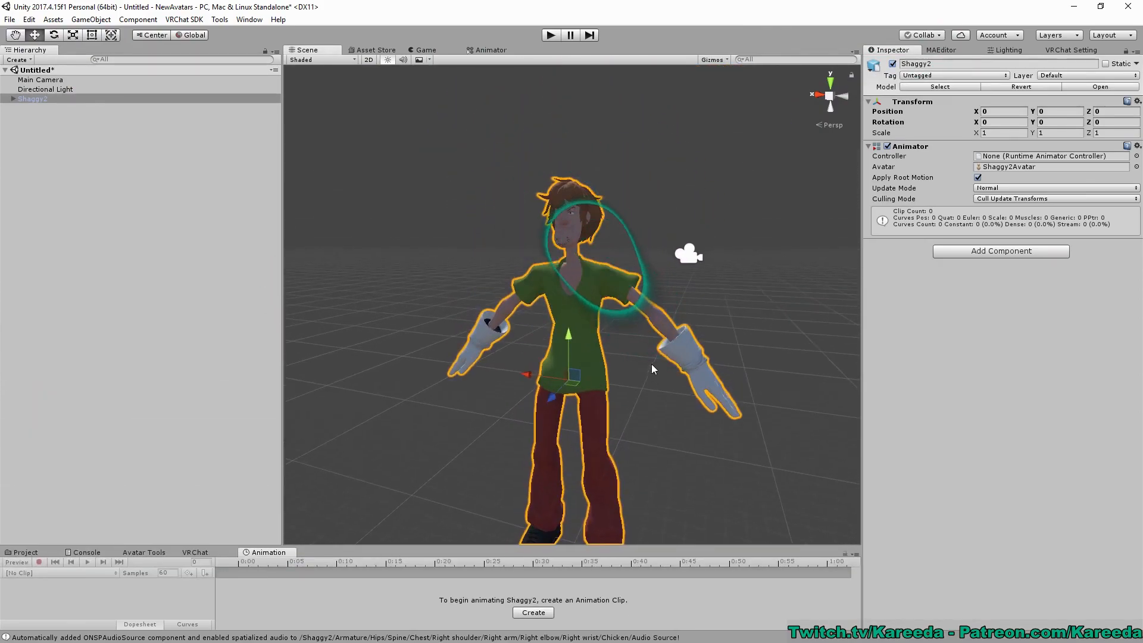
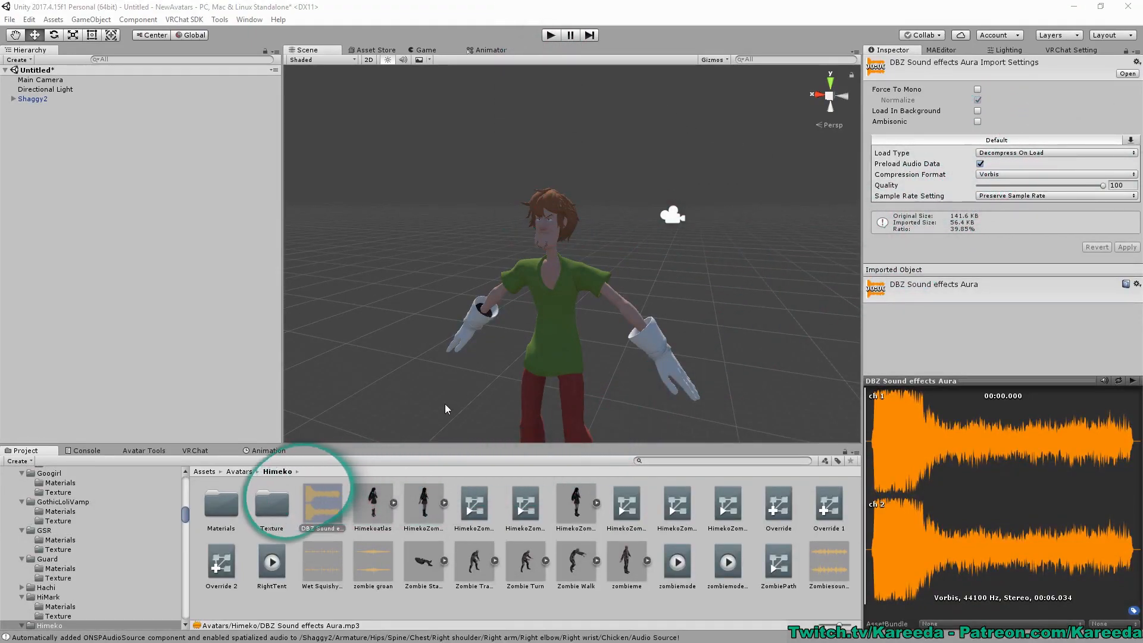
# Search the project assets for "Aura" and check the KTK Effect Sample Set page in the Asset Store.
pyautogui.click(417, 417)
pyautogui.click(707, 462)
pyautogui.write('Aura')
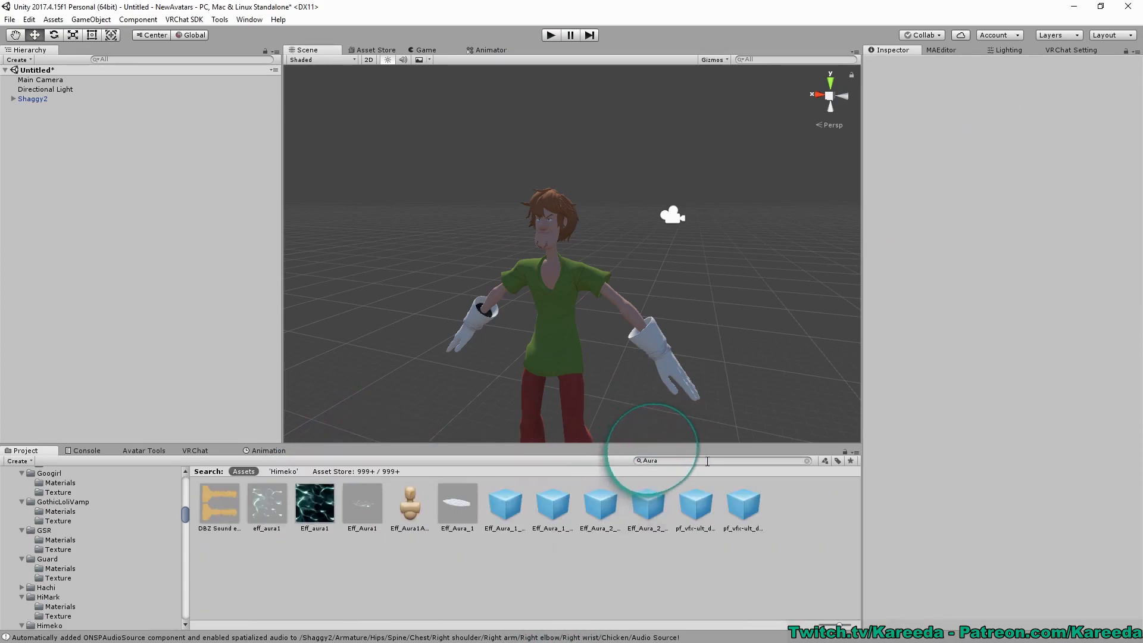
pyautogui.click(371, 52)
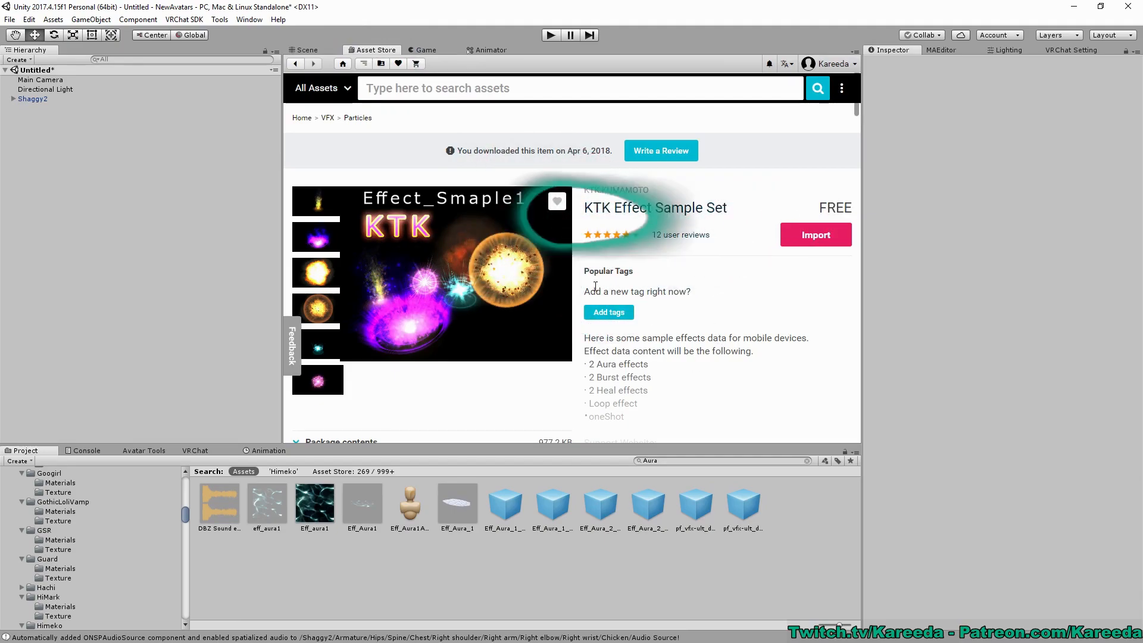
pyautogui.click(304, 50)
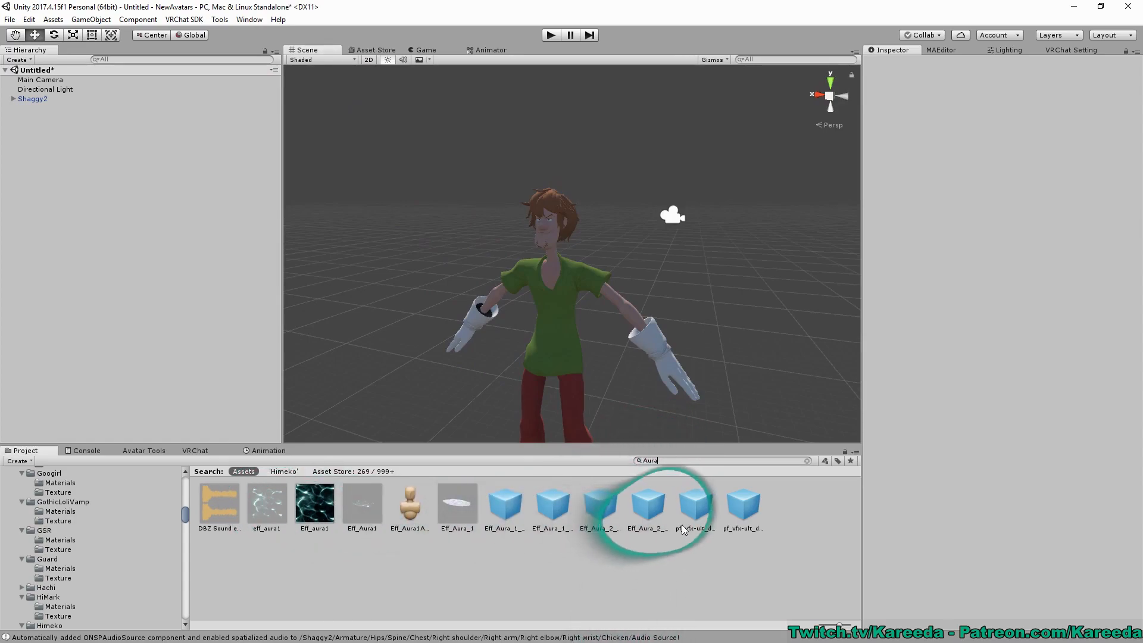
# Inspect the aura prefabs and add Eff_Aura_1_loop to the scene at Shaggy's position.
pyautogui.click(743, 506)
pyautogui.click(613, 523)
pyautogui.click(545, 512)
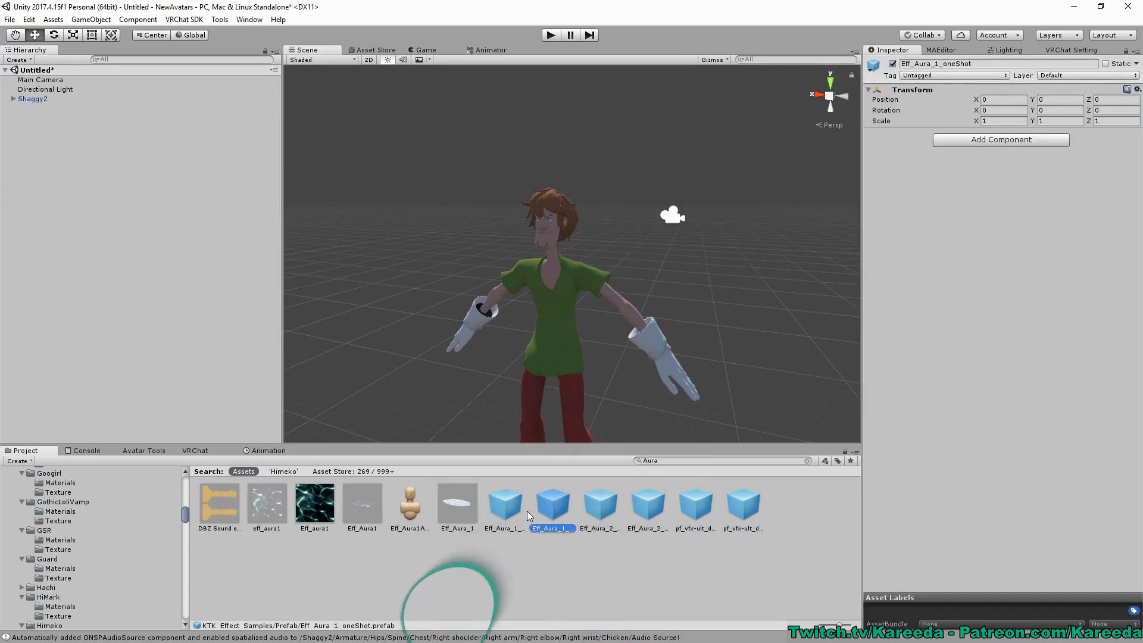
pyautogui.click(510, 514)
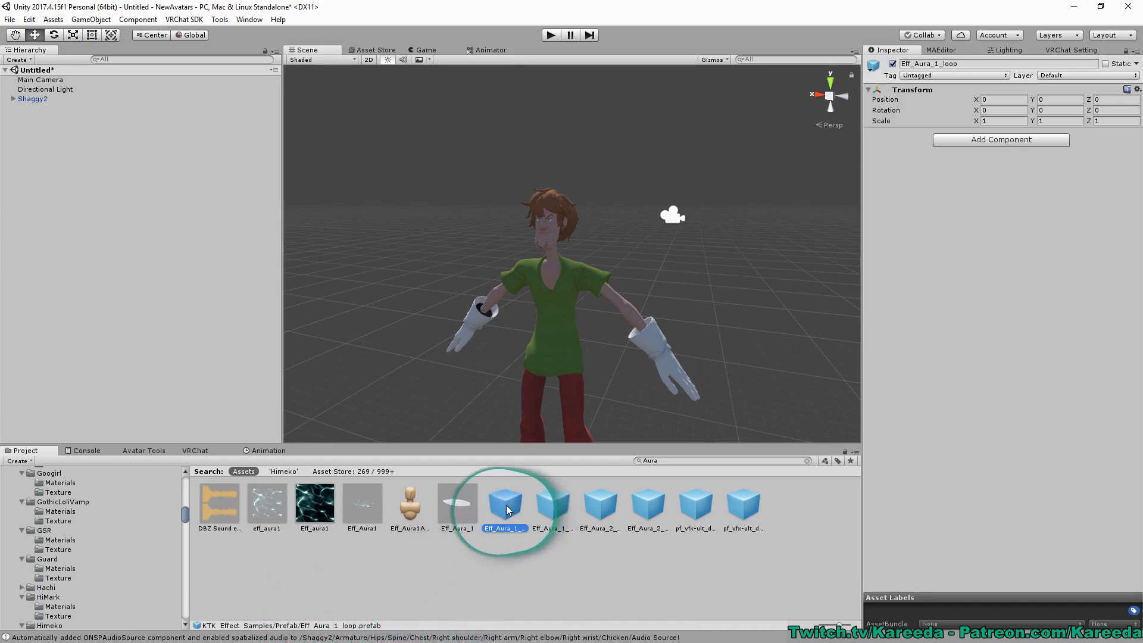
pyautogui.moveTo(505, 506); pyautogui.dragTo(86, 149)
pyautogui.press('f')
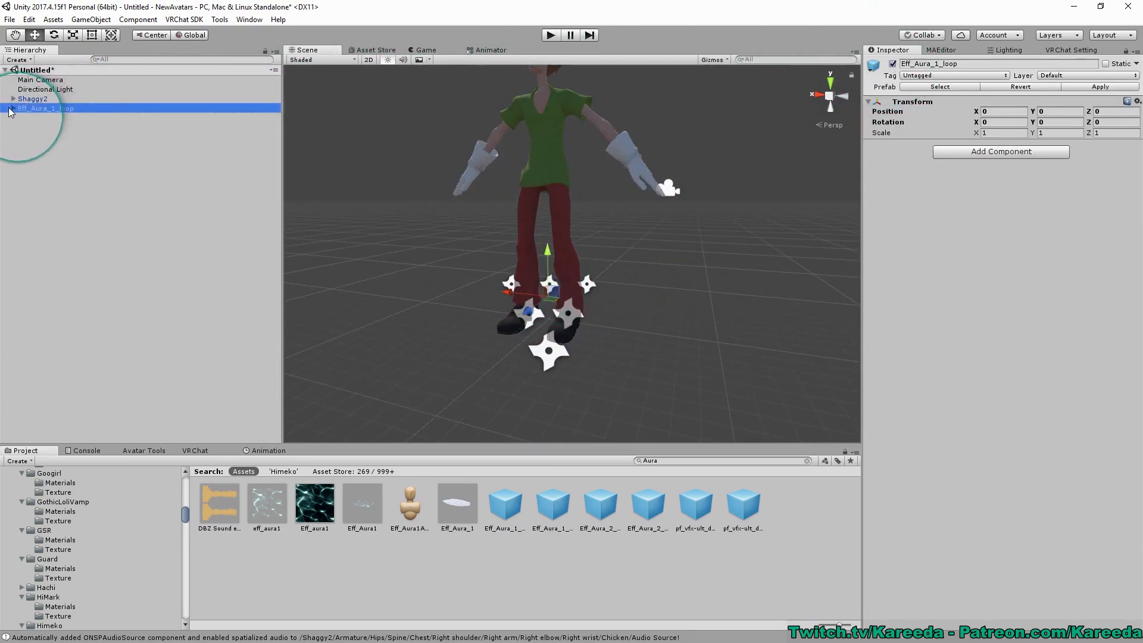
# Set the Start Color of the aura's par3 particle system to green 00FF21.
pyautogui.click(33, 118)
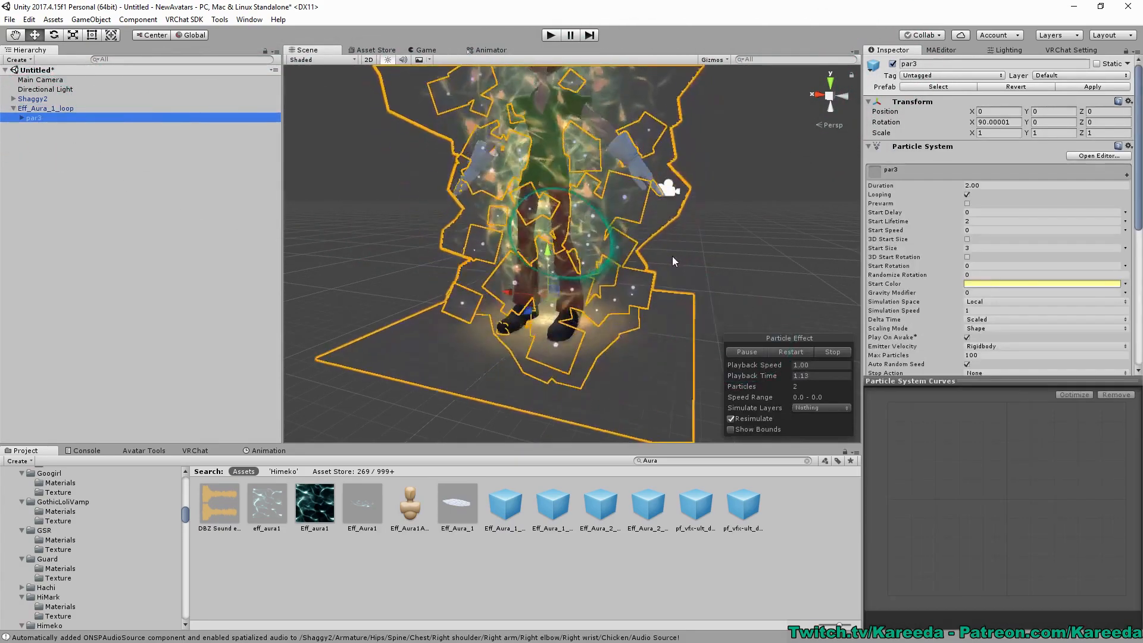
pyautogui.moveTo(659, 331); pyautogui.dragTo(652, 262, button='middle')
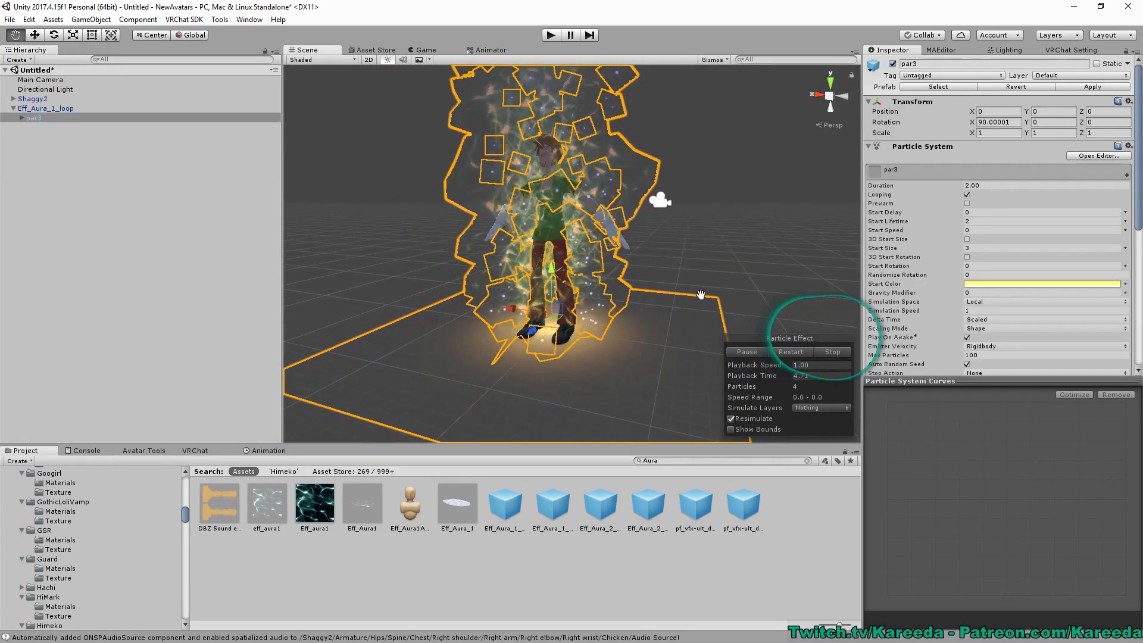
pyautogui.click(1001, 284)
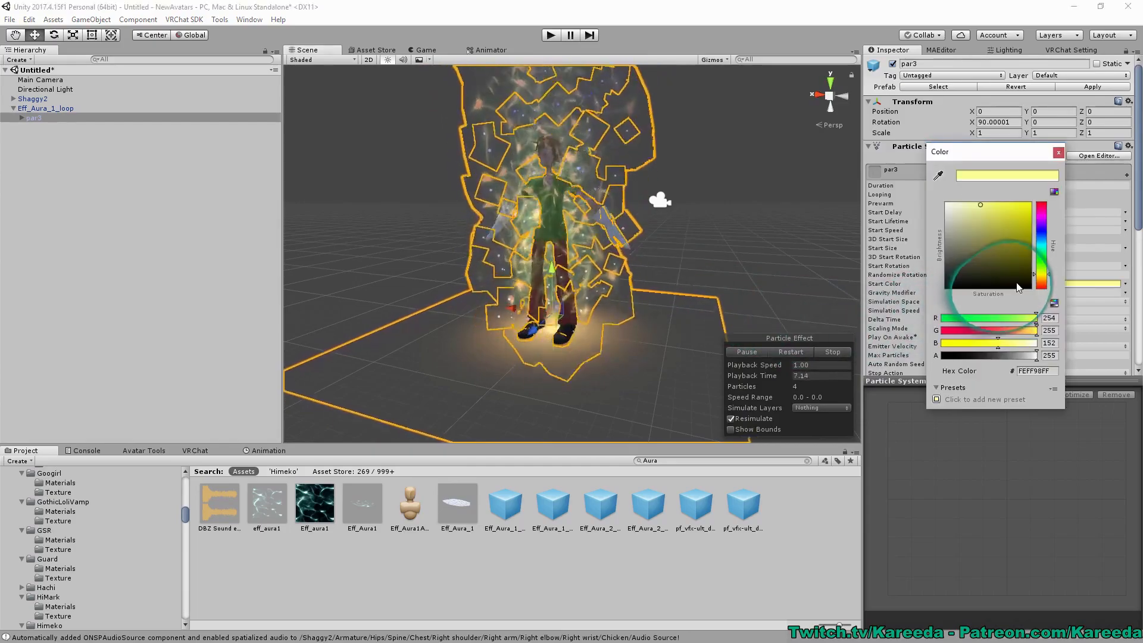
pyautogui.click(1039, 258)
pyautogui.moveTo(1016, 233); pyautogui.dragTo(1033, 201)
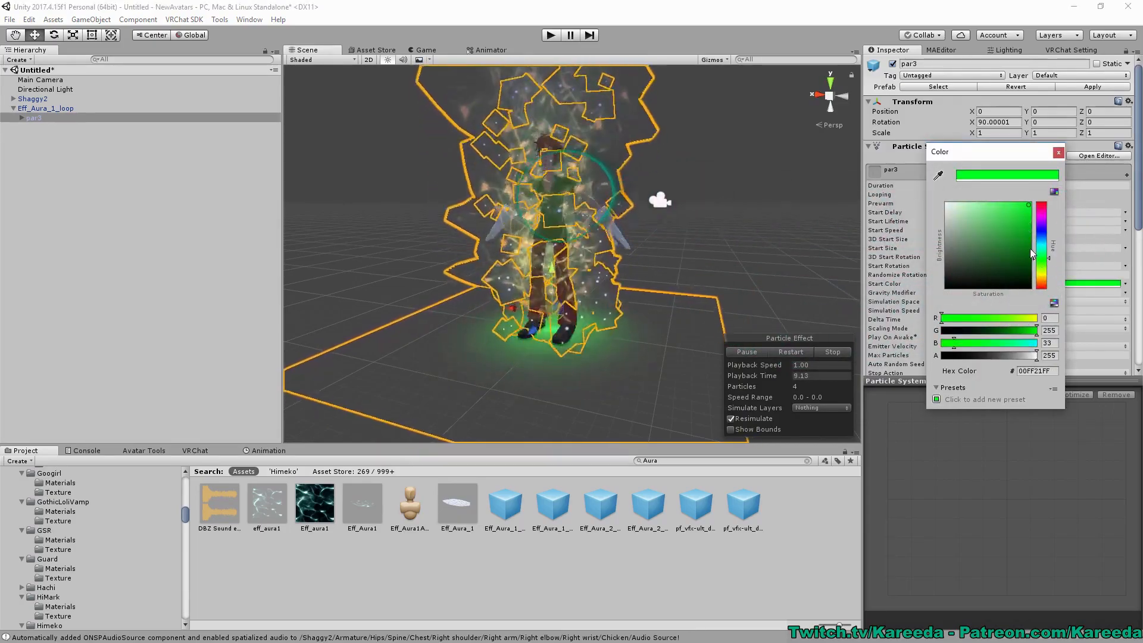
pyautogui.click(1058, 154)
# Expand par3 and set the Start Color of its Aura_1 particle system to green 18FF40.
pyautogui.click(22, 118)
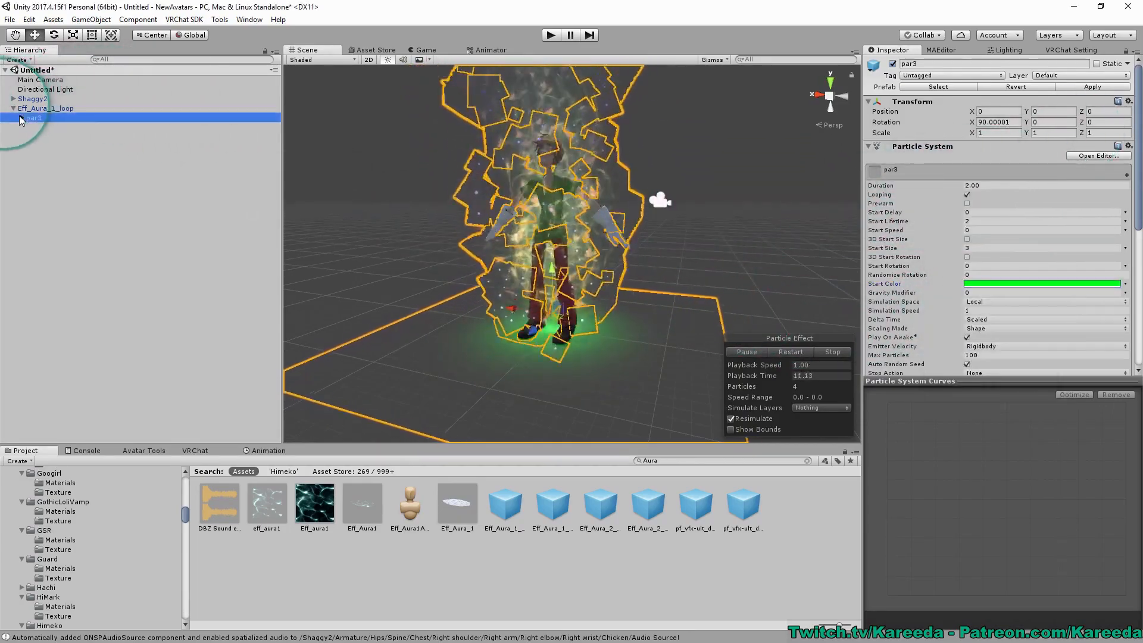
pyautogui.click(43, 128)
pyautogui.click(1000, 284)
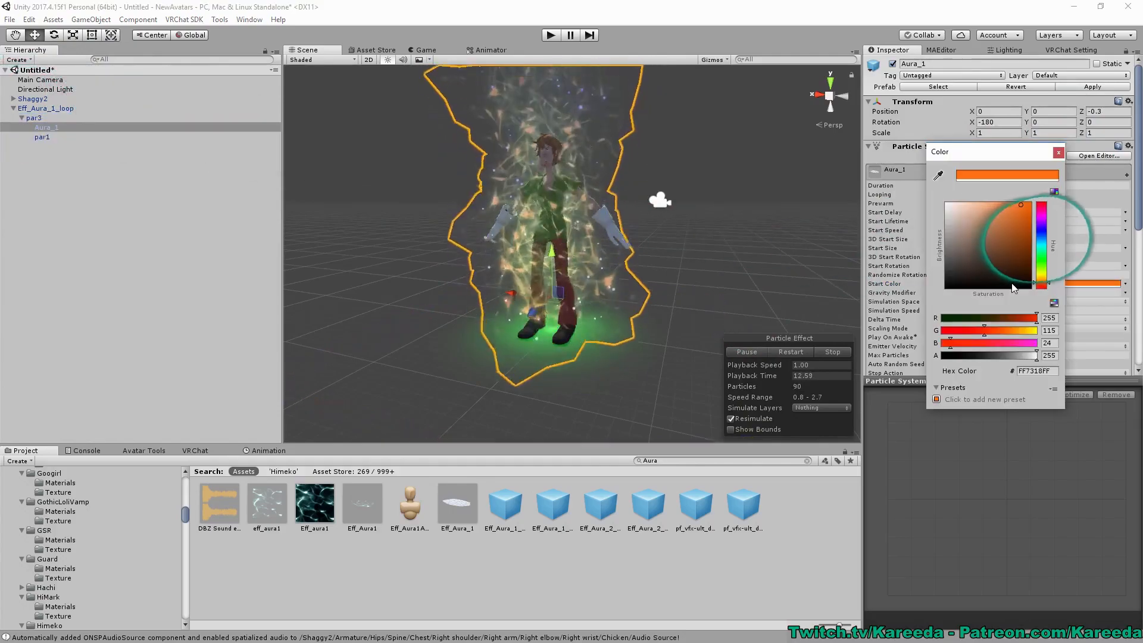
pyautogui.click(1038, 261)
pyautogui.moveTo(1039, 261); pyautogui.dragTo(1042, 257)
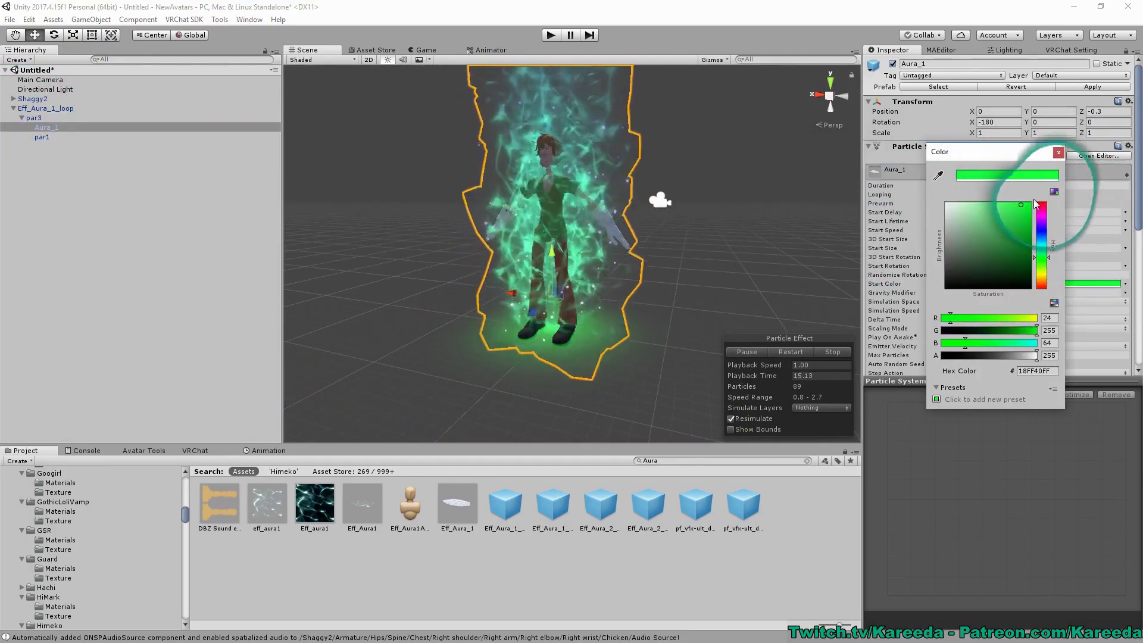
pyautogui.click(1058, 153)
# Turn off Cast Shadows in Aura_1's renderer and set its Max Particles to 20.
pyautogui.scroll(-5, 1036, 268)
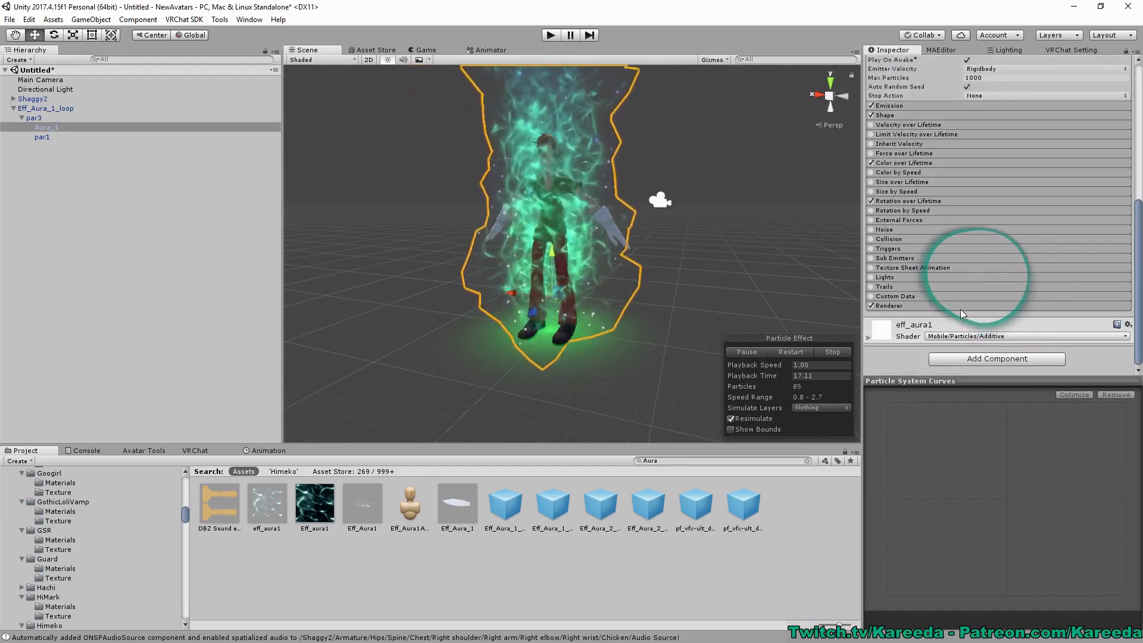
pyautogui.scroll(-5, 1023, 321)
pyautogui.click(988, 251)
pyautogui.click(991, 265)
pyautogui.scroll(10, 952, 231)
pyautogui.click(986, 150)
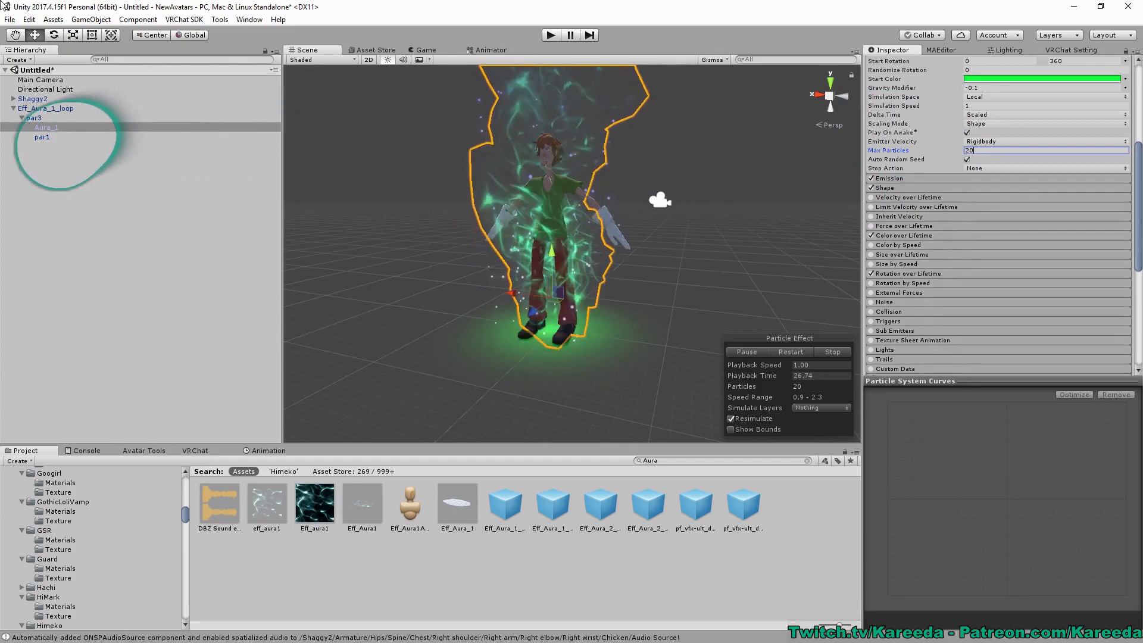
# Set par1's Max Particles to 20 and turn off Cast Shadows and Receive Shadows in its renderer.
pyautogui.click(42, 137)
pyautogui.click(993, 150)
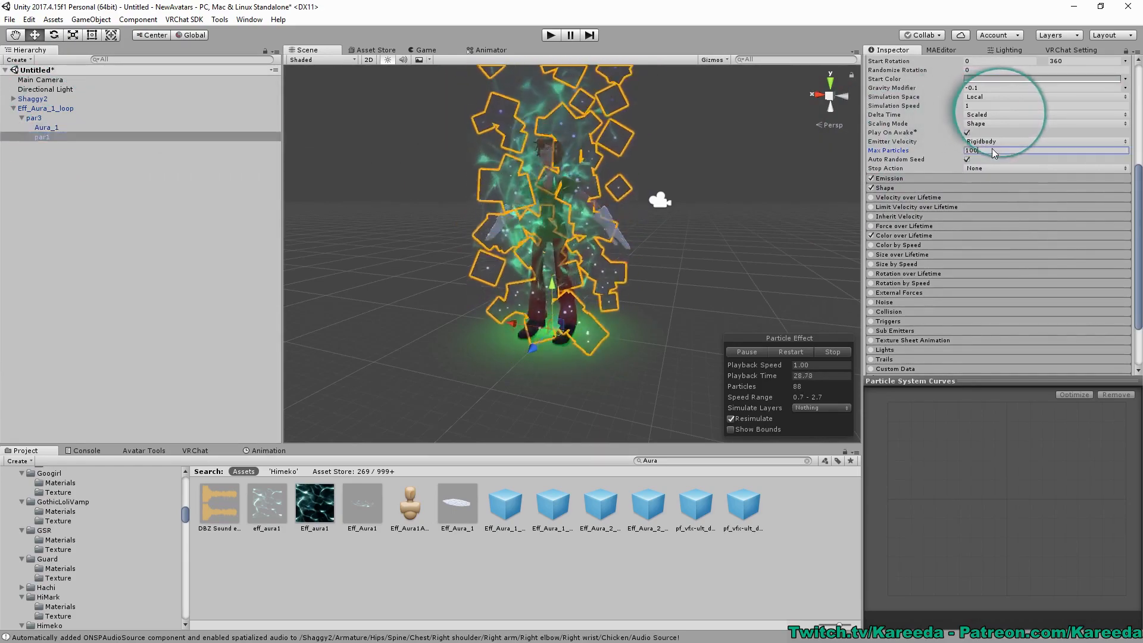
pyautogui.write('20')
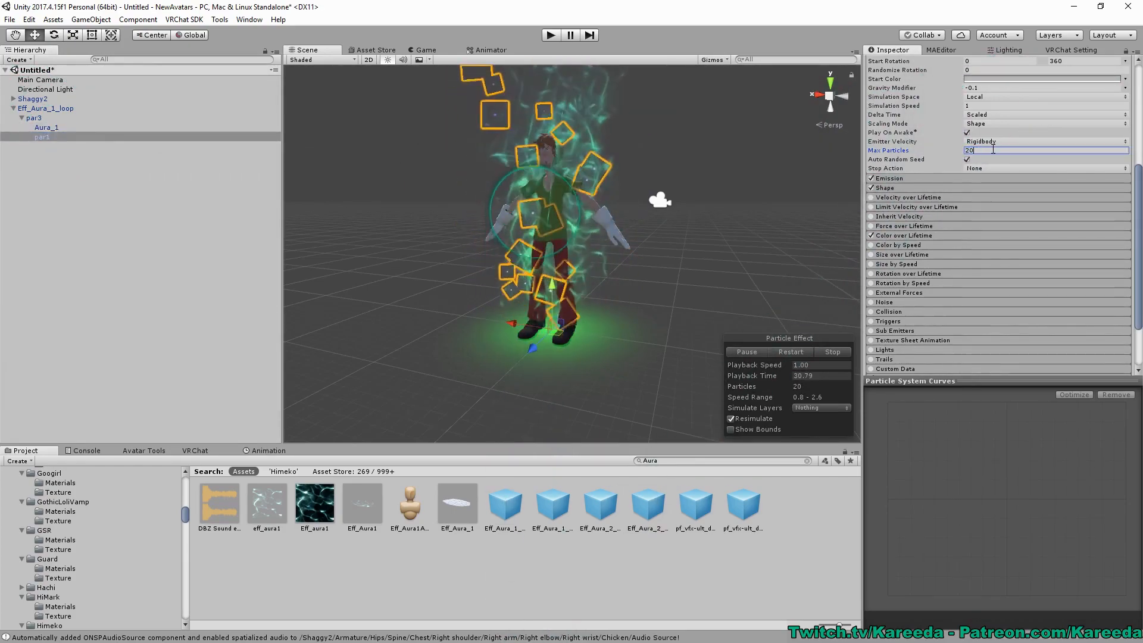
pyautogui.scroll(-5, 1010, 224)
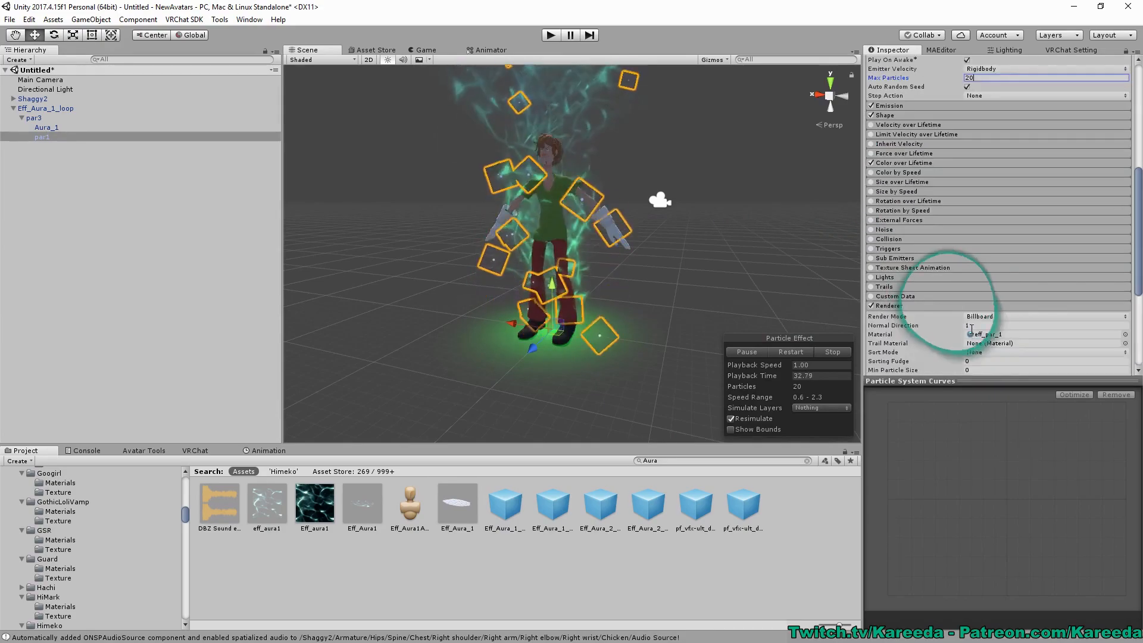
pyautogui.click(982, 330)
pyautogui.click(976, 342)
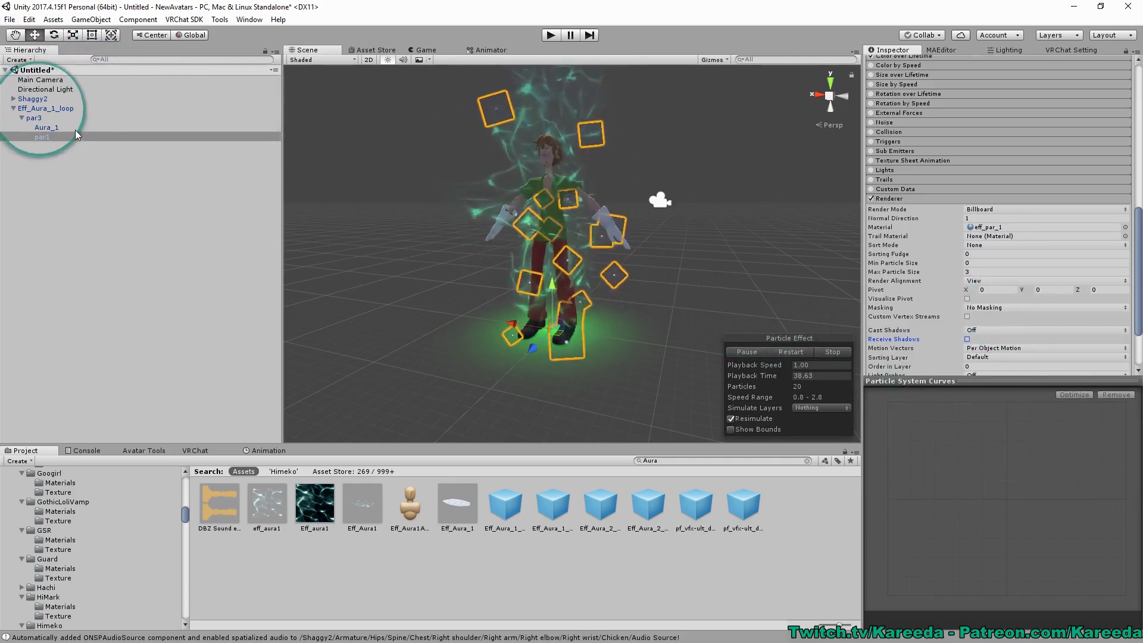
# Turn off Cast Shadows and Receive Shadows in par3's particle renderer.
pyautogui.click(37, 118)
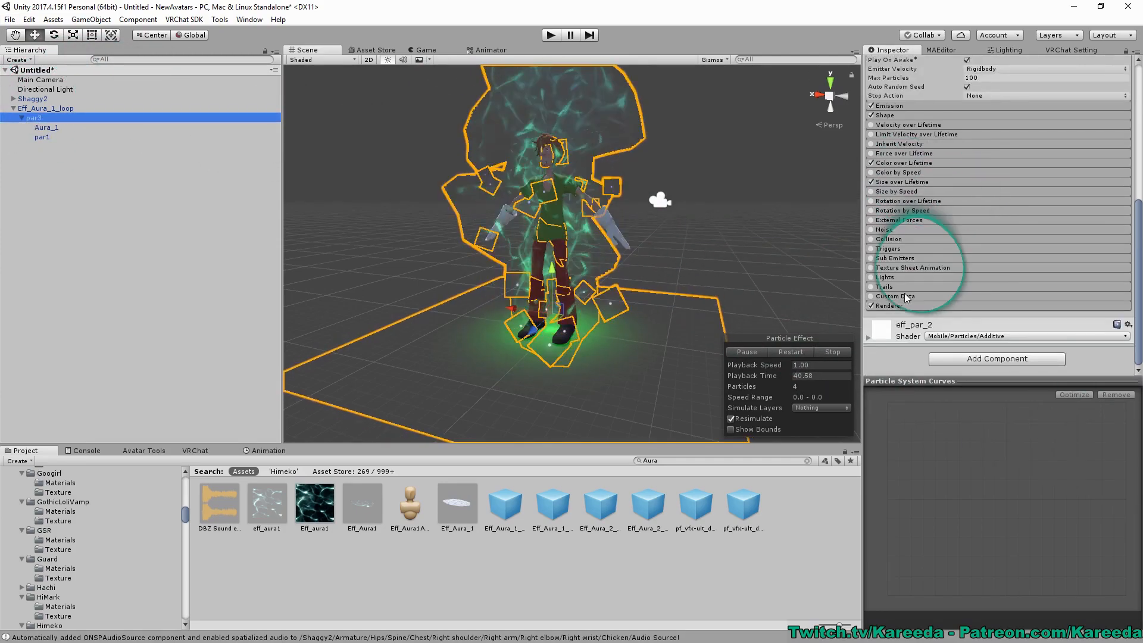
pyautogui.click(889, 305)
pyautogui.scroll(-3, 1004, 286)
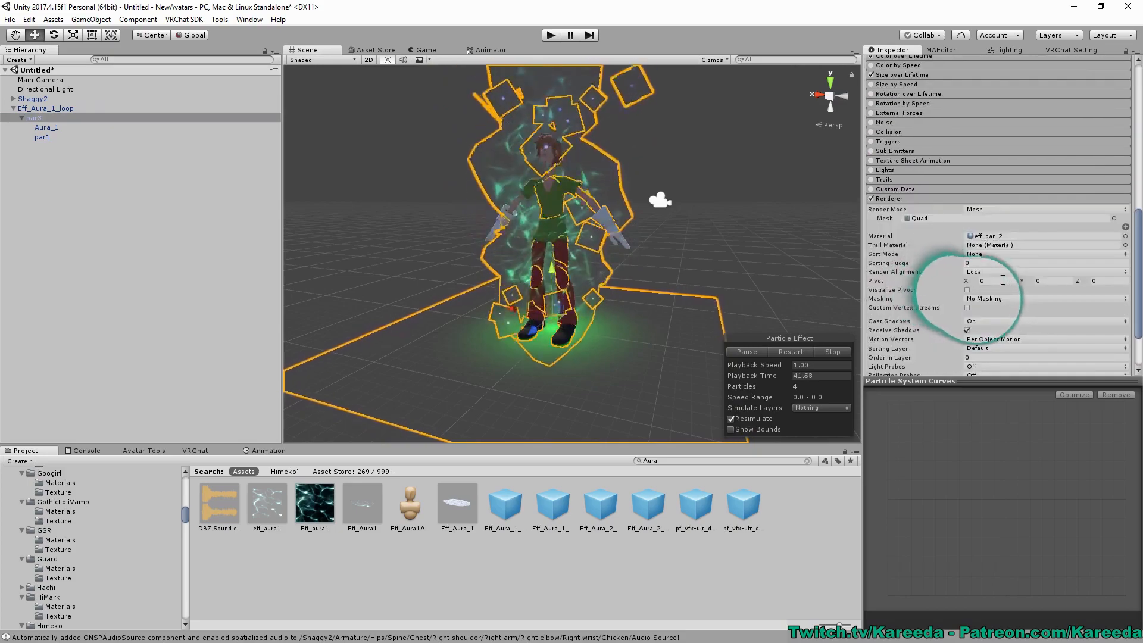
pyautogui.click(1001, 321)
pyautogui.click(985, 325)
pyautogui.click(967, 330)
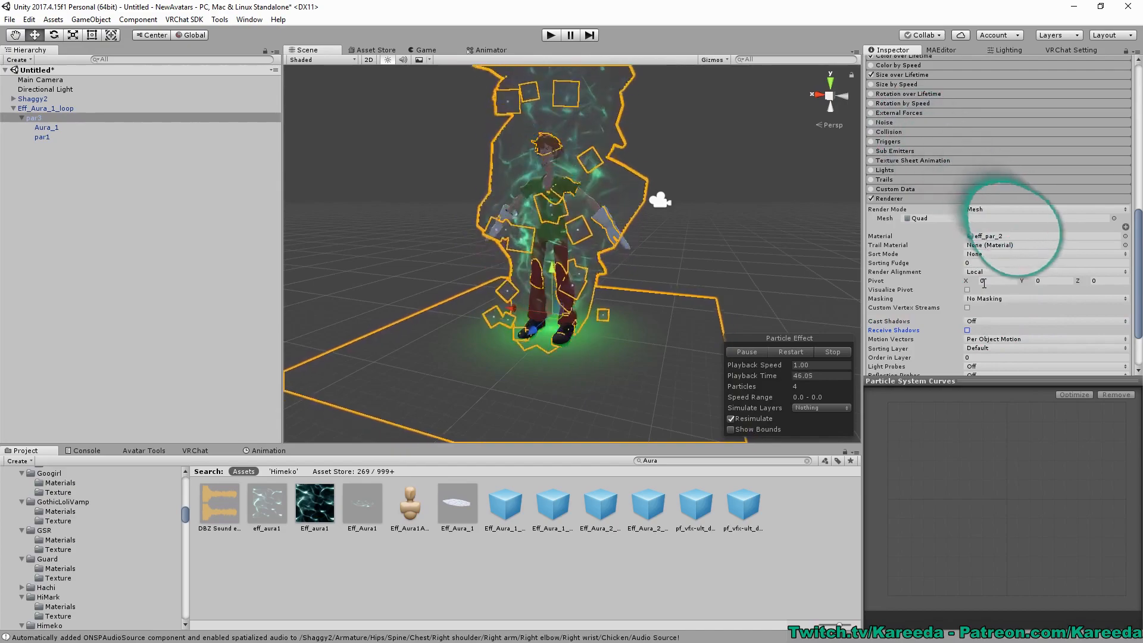
# Set par3's Max Particles to 30.
pyautogui.scroll(3, 952, 238)
pyautogui.scroll(5, 935, 155)
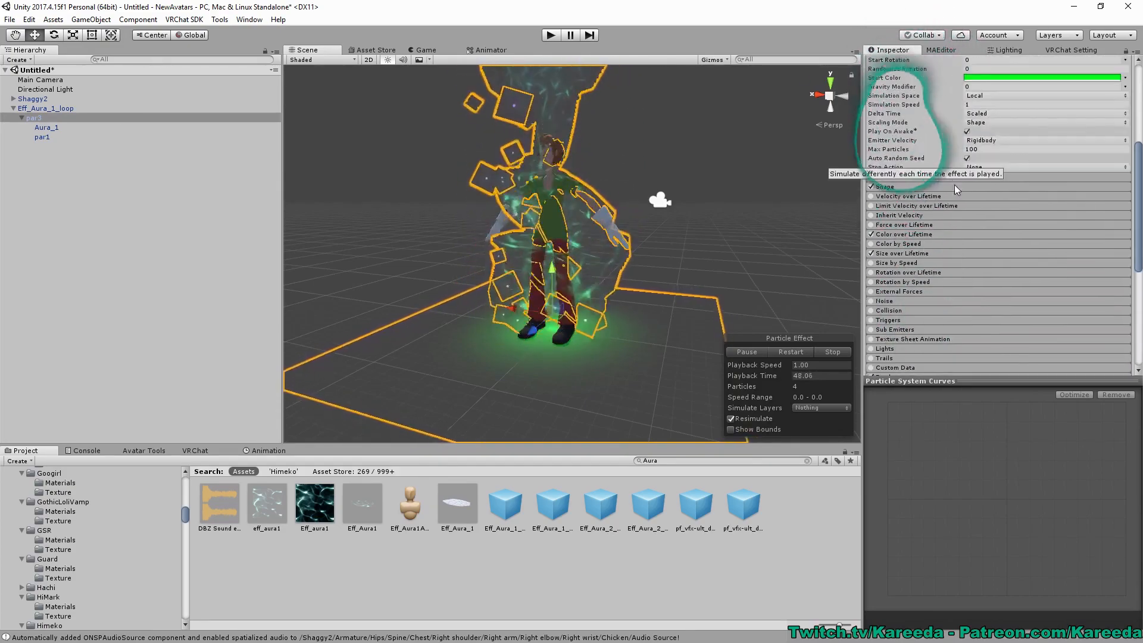
pyautogui.click(990, 221)
pyautogui.write('30')
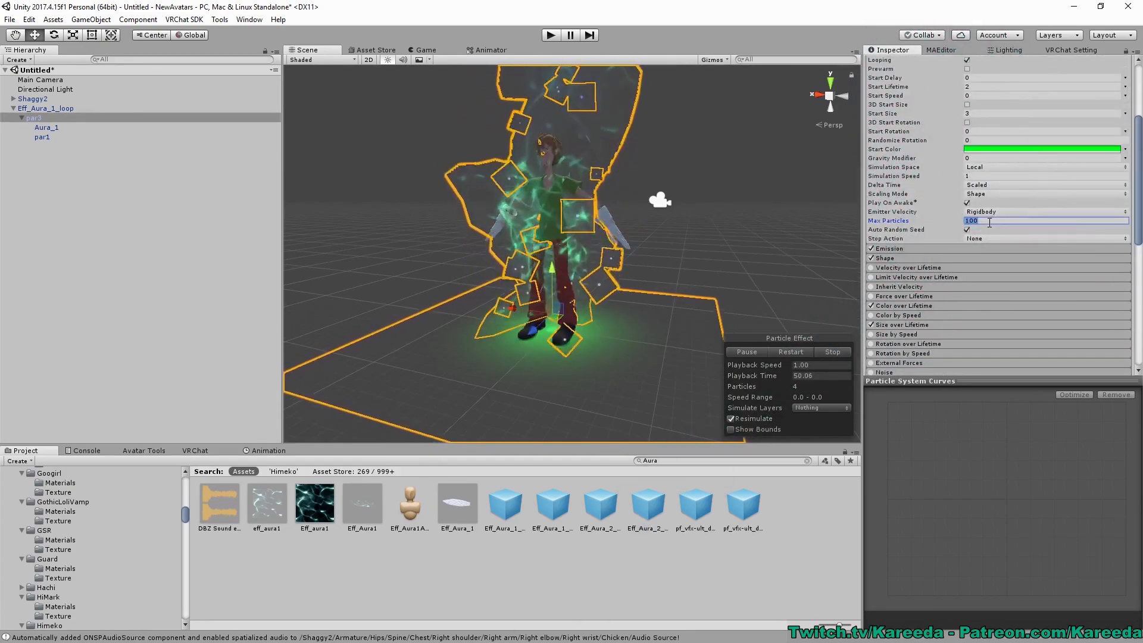
# Replay the aura particle effect from the start around the character, and stop the preview.
pyautogui.click(828, 352)
pyautogui.scroll(4, 515, 218)
pyautogui.moveTo(515, 218); pyautogui.dragTo(532, 112, button='middle')
pyautogui.click(753, 354)
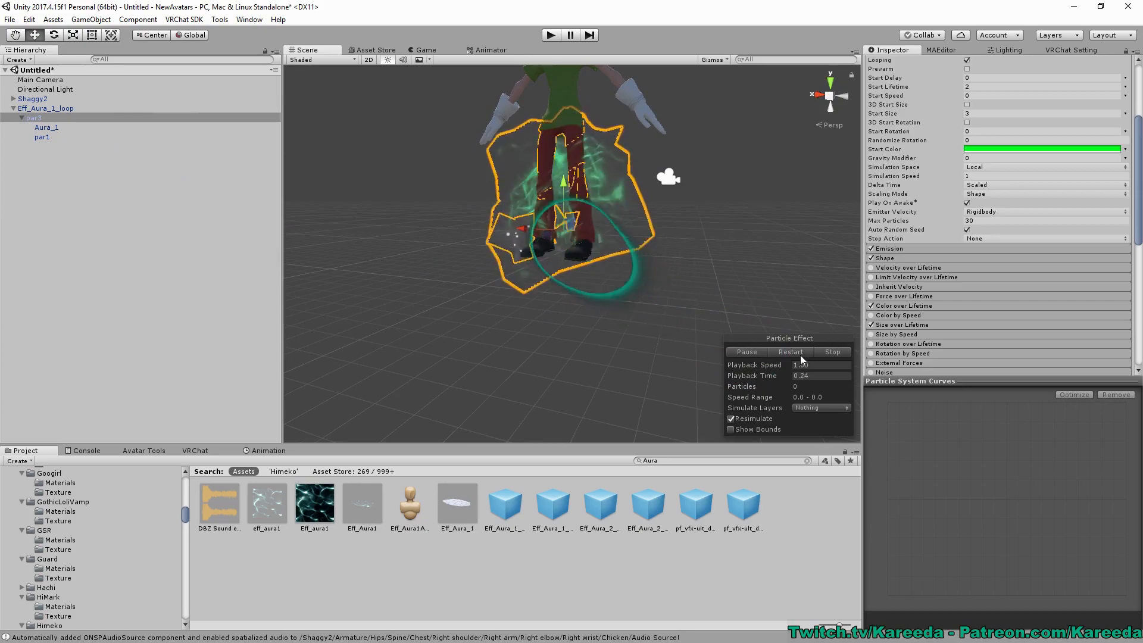
pyautogui.moveTo(700, 153); pyautogui.dragTo(693, 268, button='middle')
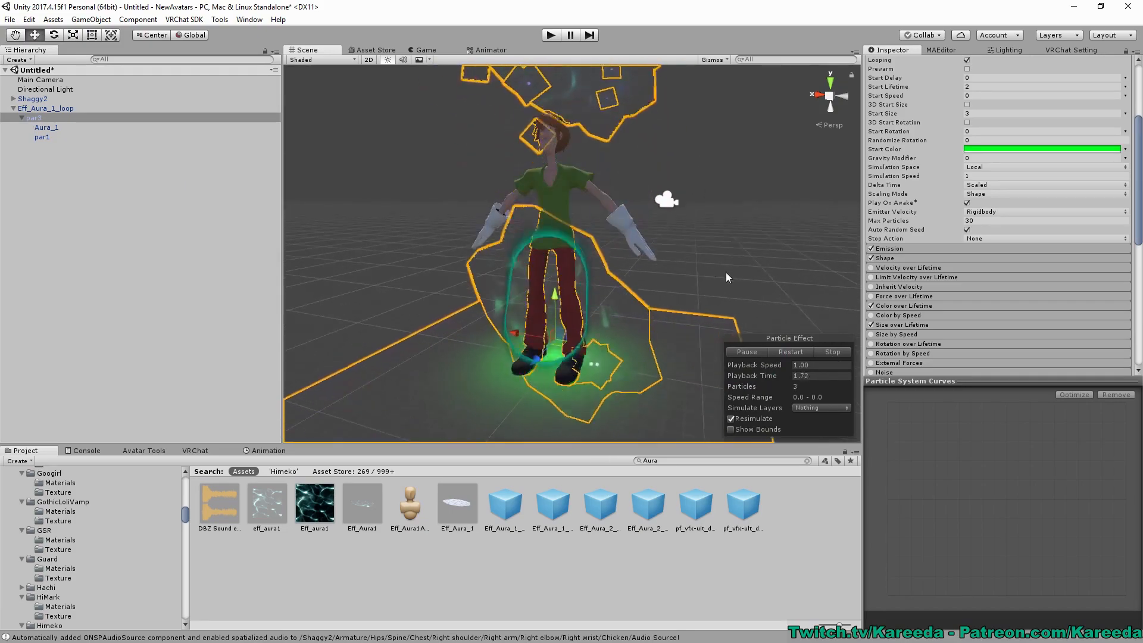
pyautogui.click(832, 351)
# Make Eff_Aura_1_loop a child of Shaggy2 and rename it Aura.
pyautogui.click(13, 99)
pyautogui.click(47, 128)
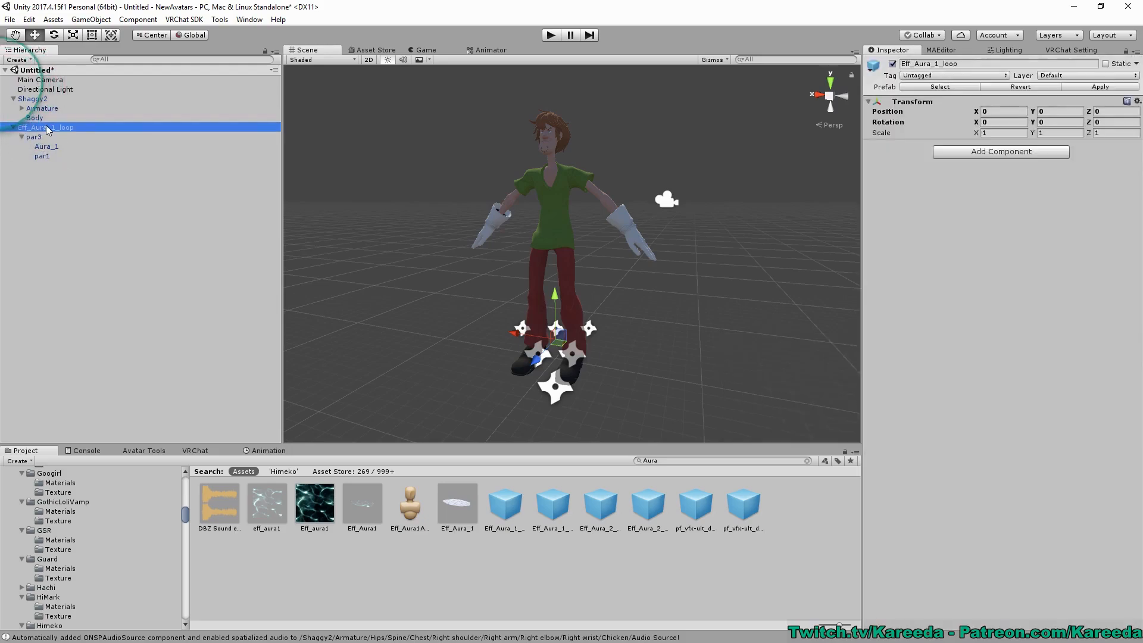
pyautogui.moveTo(98, 105); pyautogui.dragTo(97, 106)
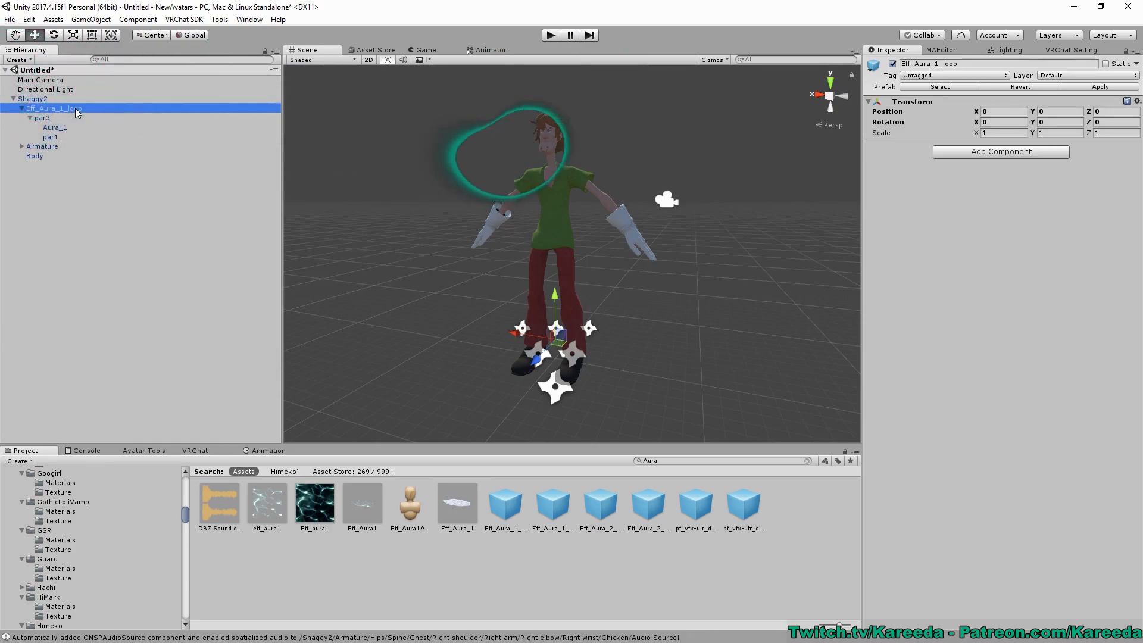
pyautogui.click(76, 109)
pyautogui.write('Aura')
pyautogui.press('Return')
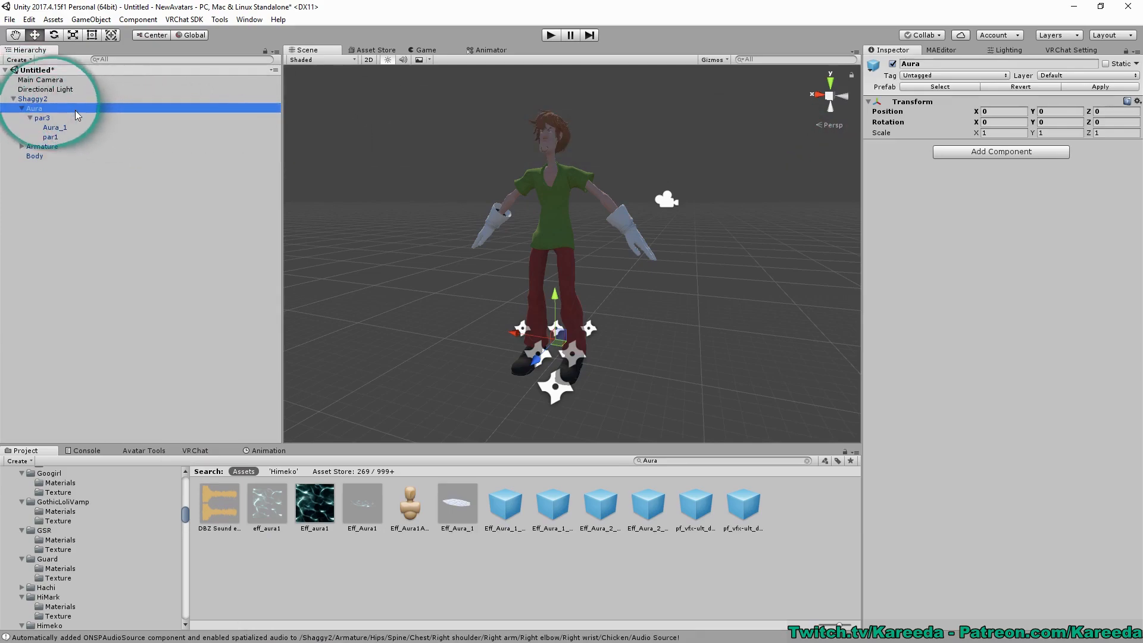
# Add an Audio Source object as a child of Aura and name it PowerUp.
pyautogui.rightClick(75, 110)
pyautogui.moveTo(117, 275)
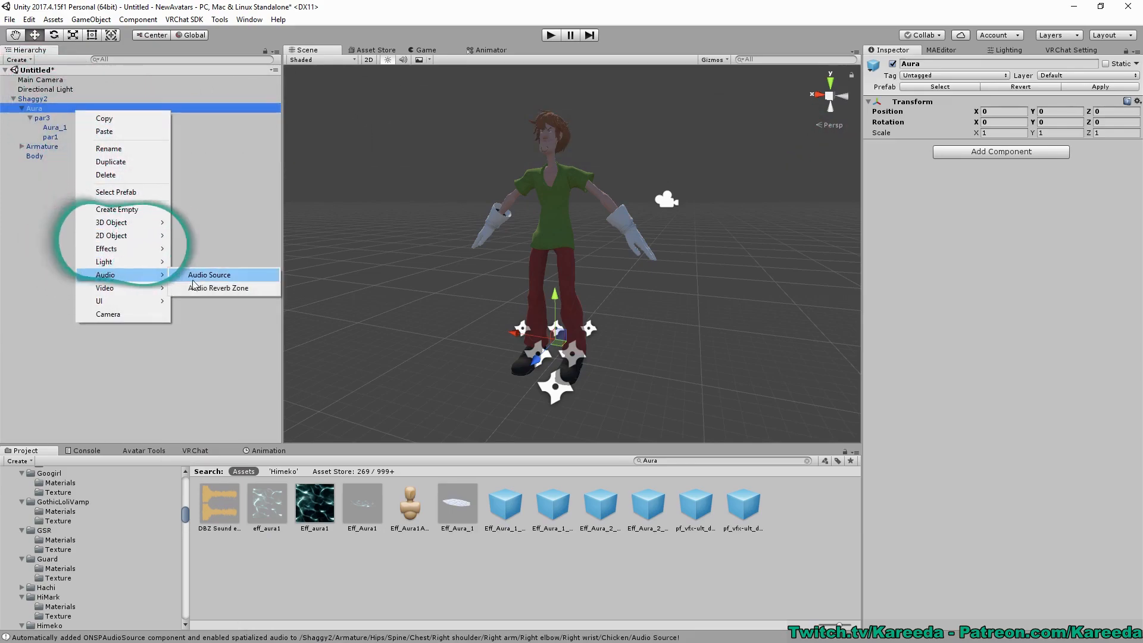
pyautogui.click(203, 276)
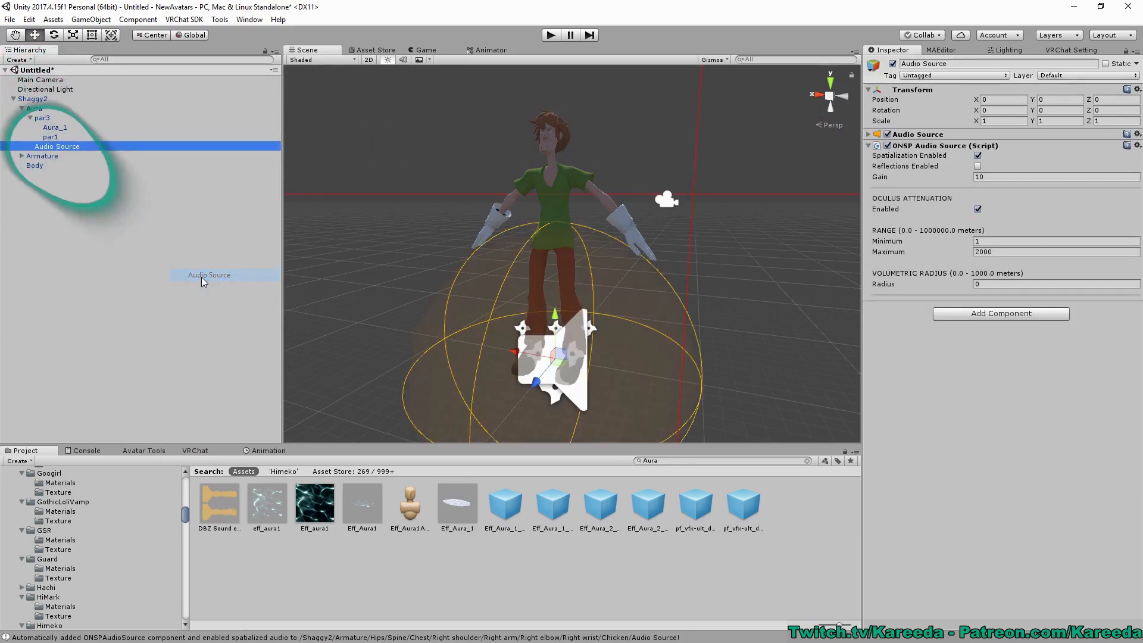
pyautogui.click(78, 150)
pyautogui.write('PowerUp')
pyautogui.press('Return')
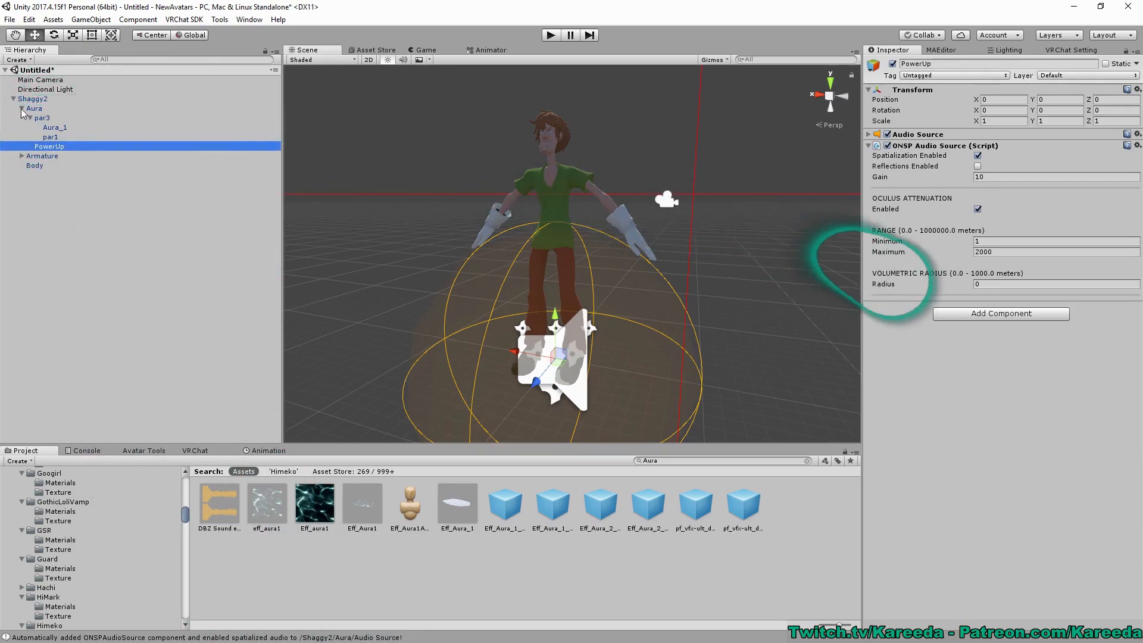
# Remove PowerUp's ONSP Audio Source component and assign DBZ Sound effects Aura as its AudioClip.
pyautogui.click(1138, 146)
pyautogui.click(1057, 176)
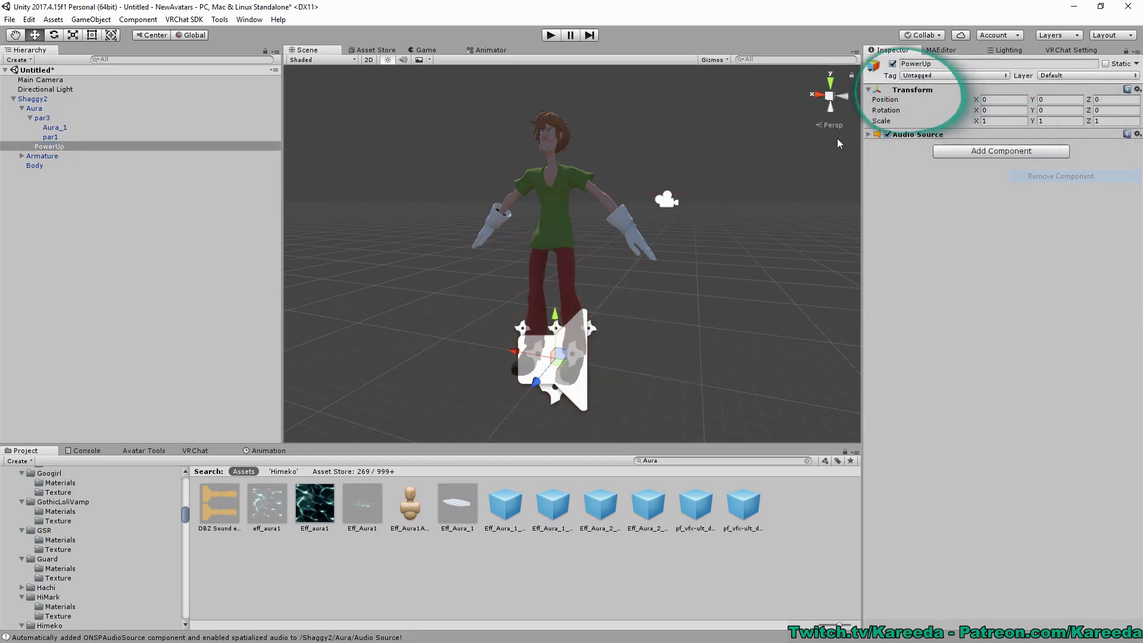
pyautogui.click(868, 134)
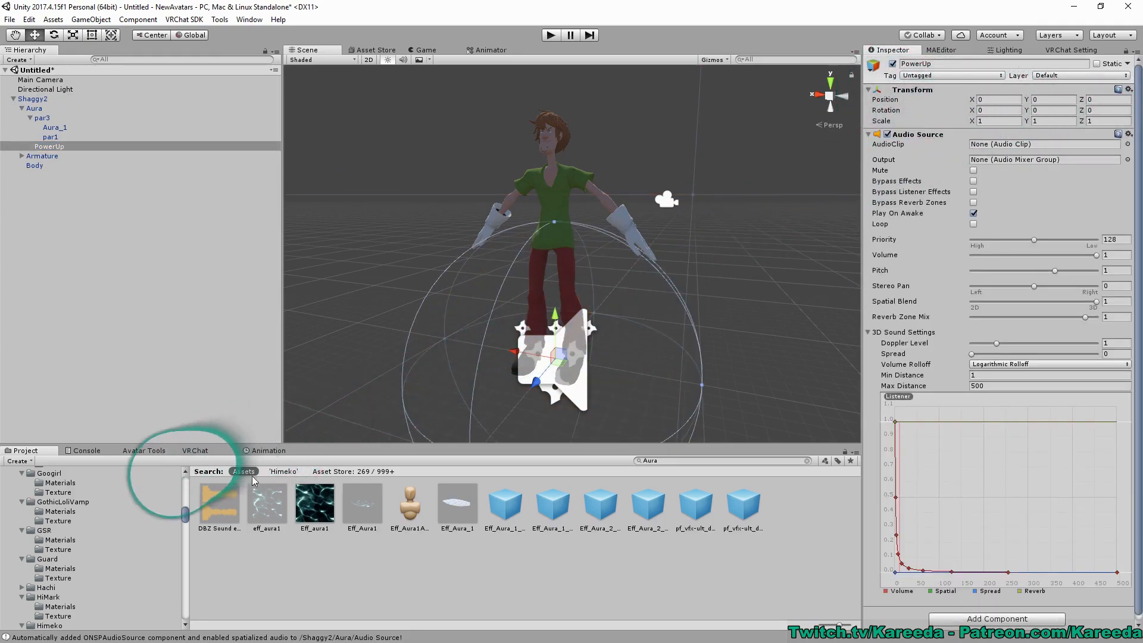
pyautogui.moveTo(247, 501); pyautogui.dragTo(1045, 145)
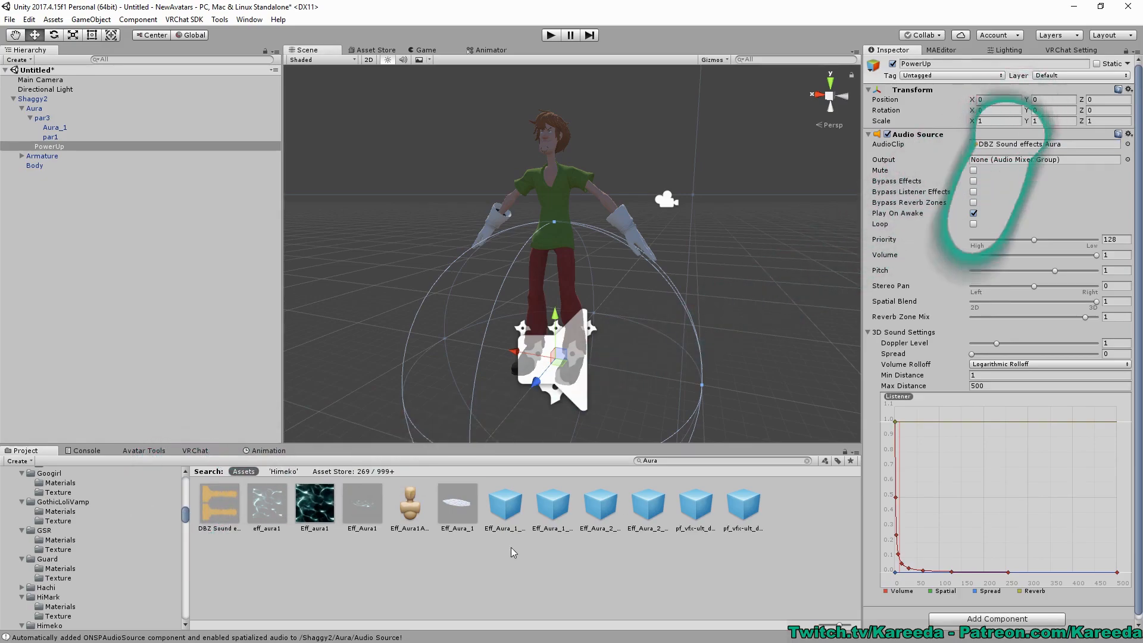
# Listen to a preview of the DBZ Sound effects Aura clip and stop it.
pyautogui.click(292, 541)
pyautogui.click(220, 503)
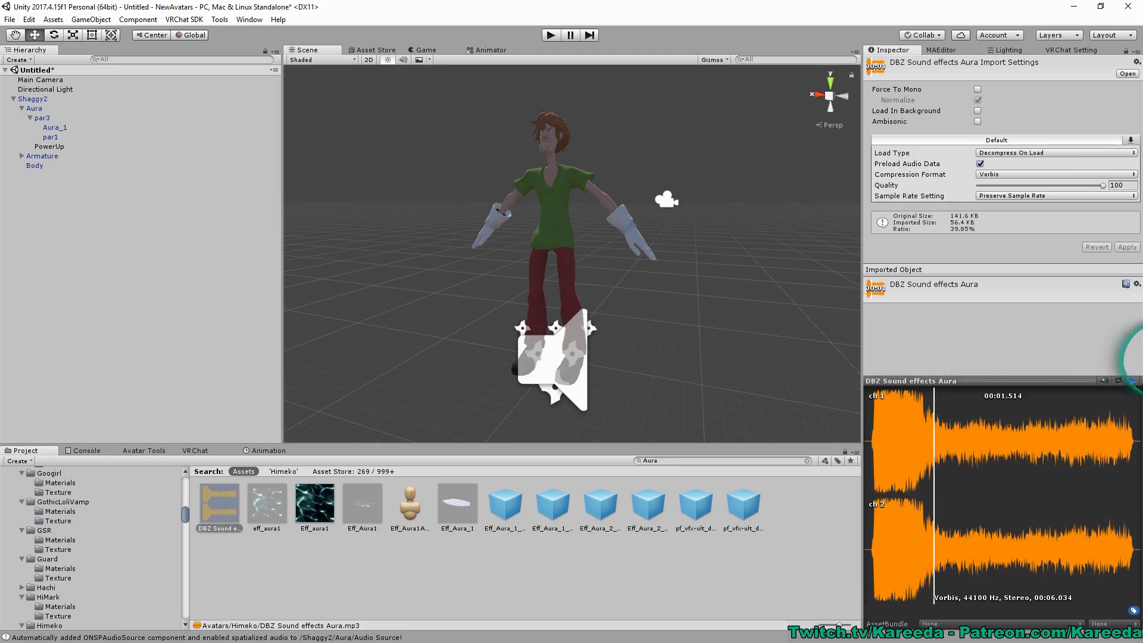
pyautogui.click(1133, 381)
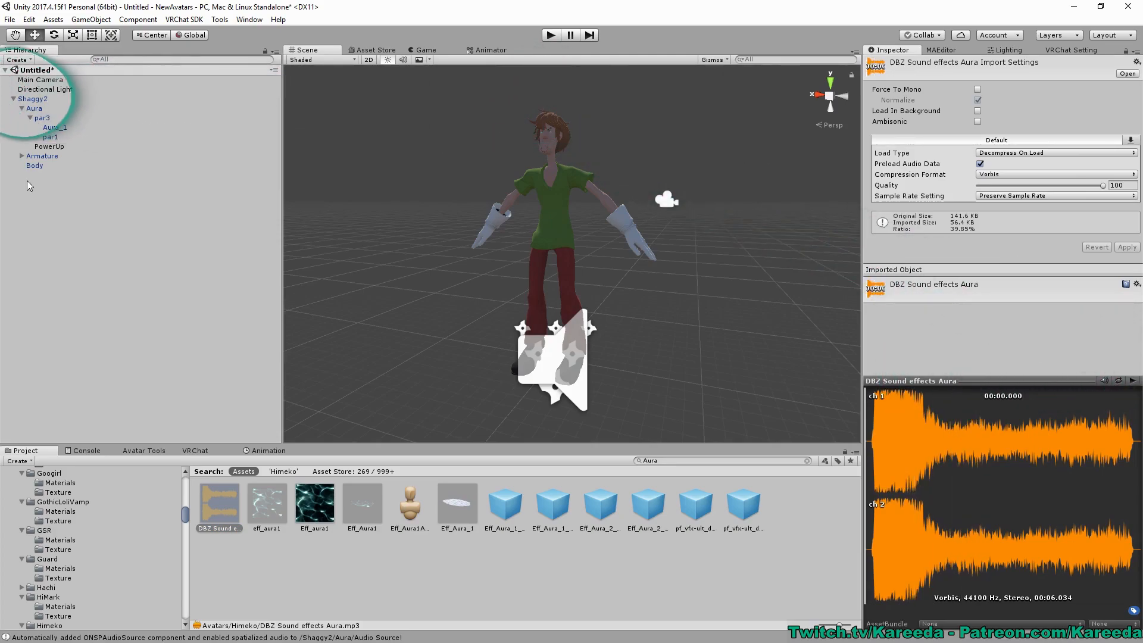
# Test the aura effect and its sound in play mode from the scene view, and exit play mode.
pyautogui.click(34, 108)
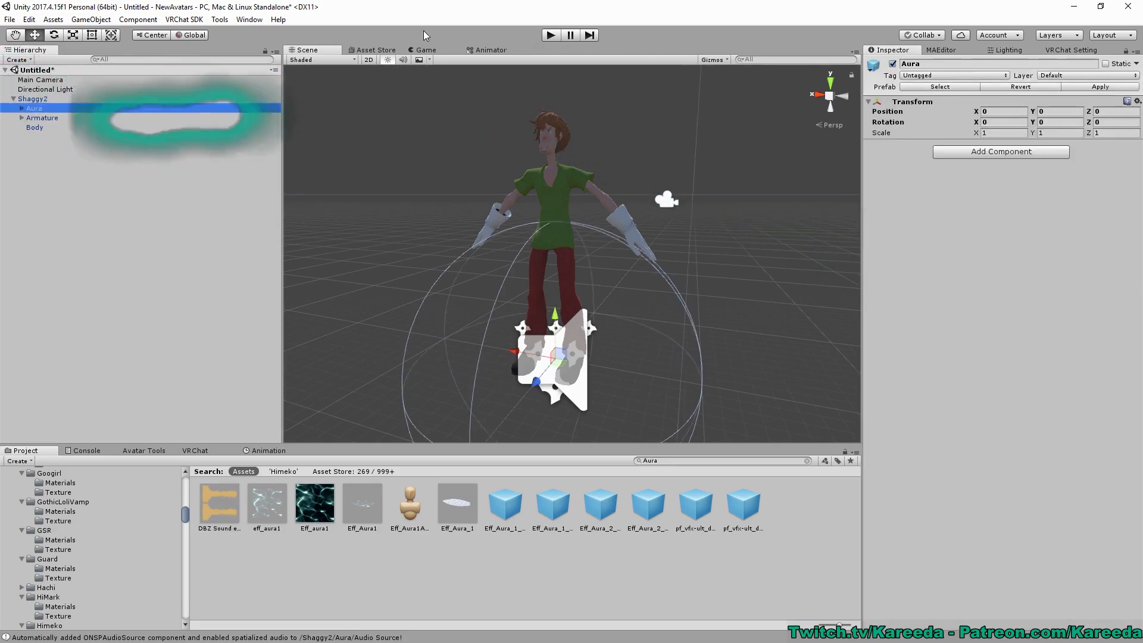
pyautogui.click(551, 35)
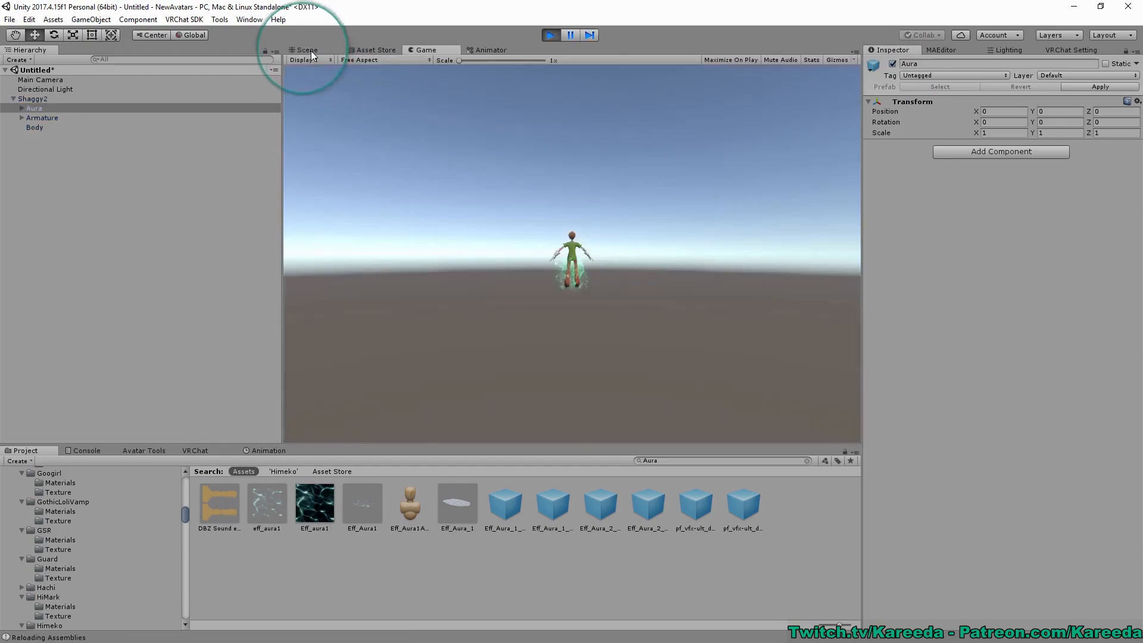
pyautogui.click(311, 51)
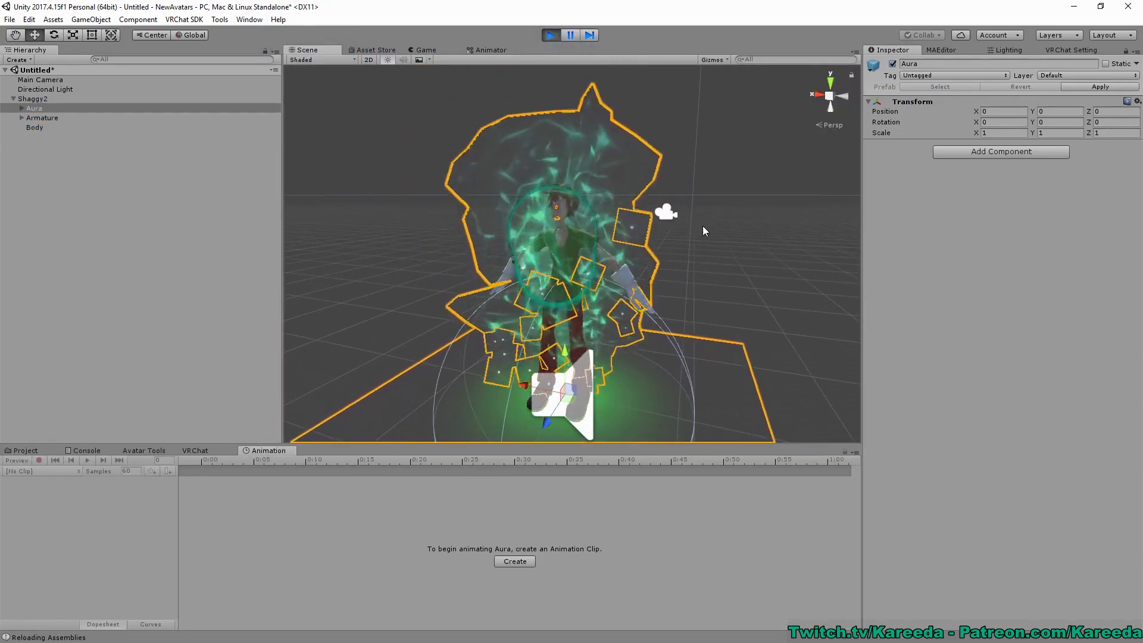
pyautogui.click(550, 34)
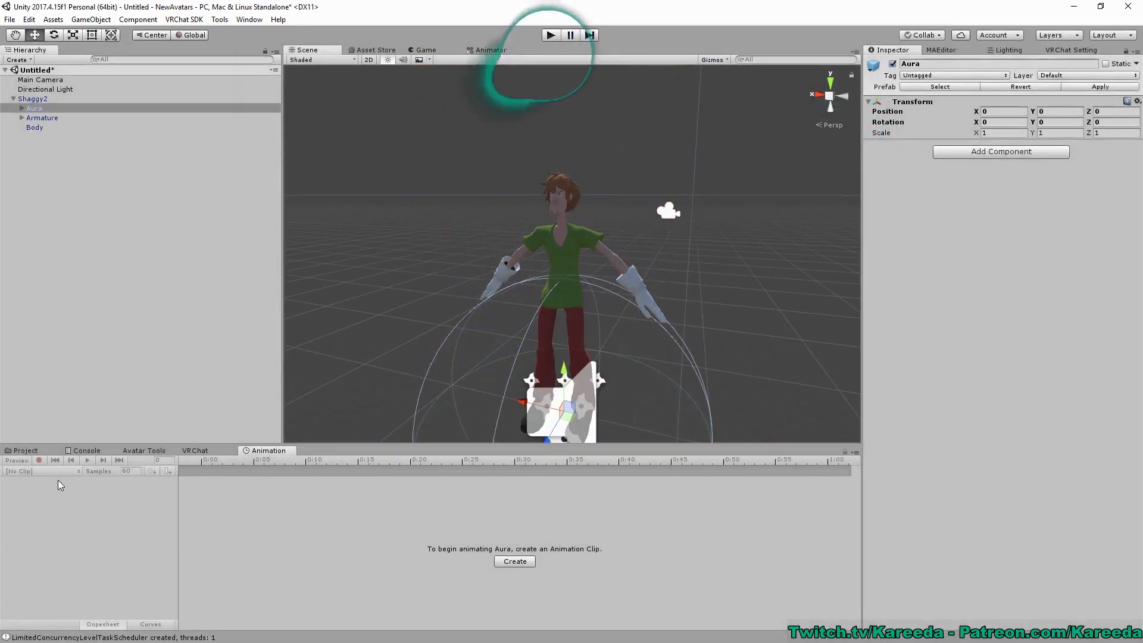
pyautogui.click(29, 451)
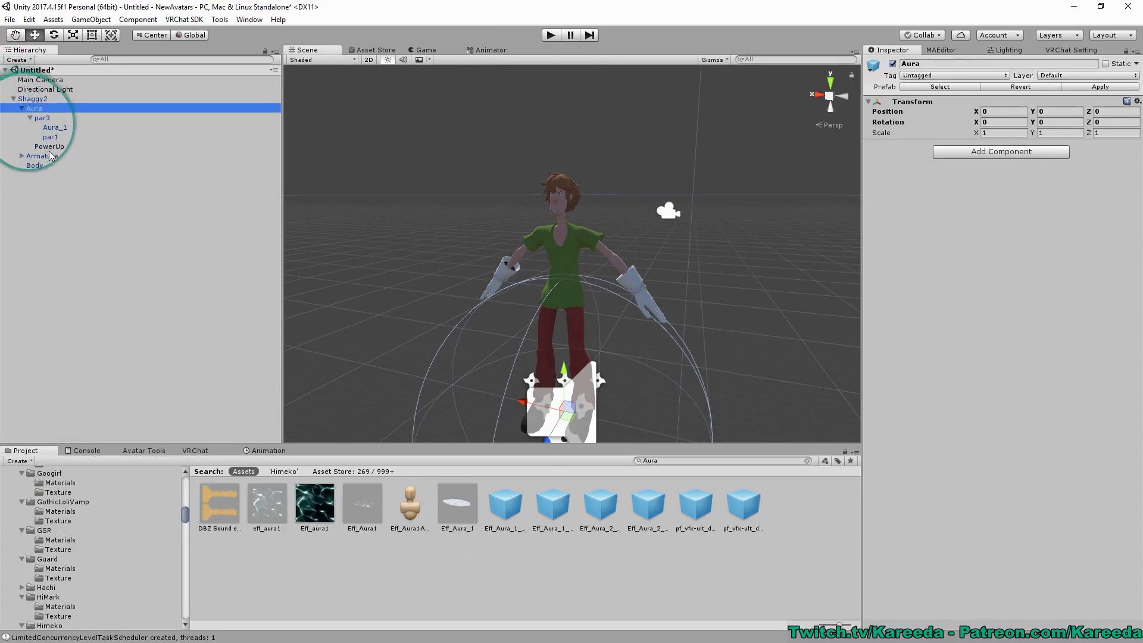
# Set the Doppler Level of PowerUp's Audio Source to 0.
pyautogui.click(51, 156)
pyautogui.click(49, 147)
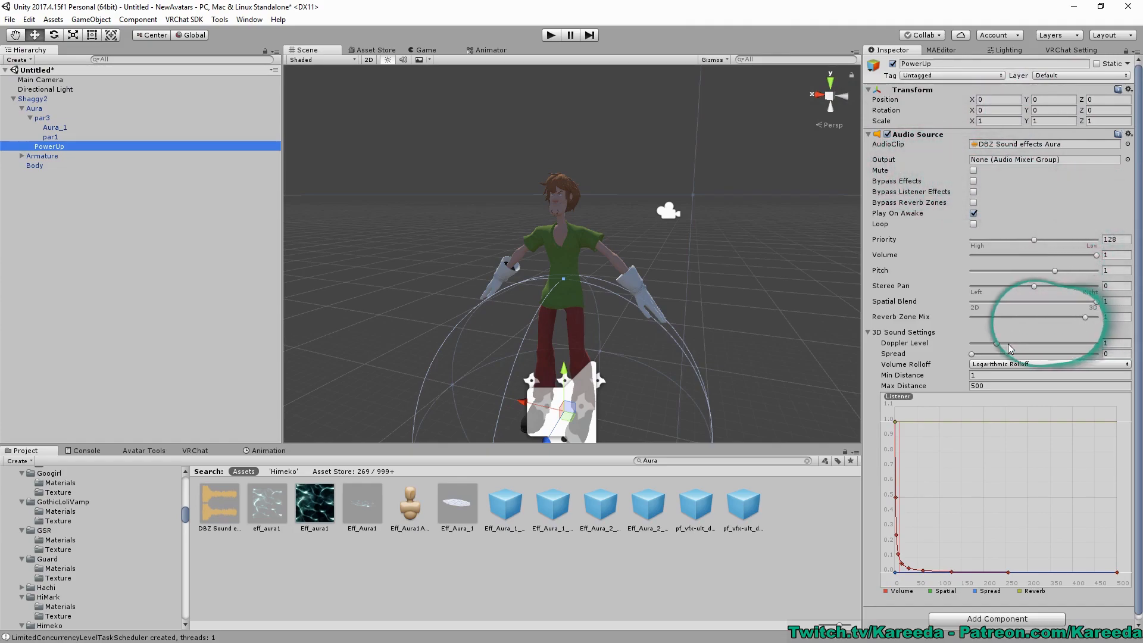
pyautogui.moveTo(997, 343); pyautogui.dragTo(945, 341)
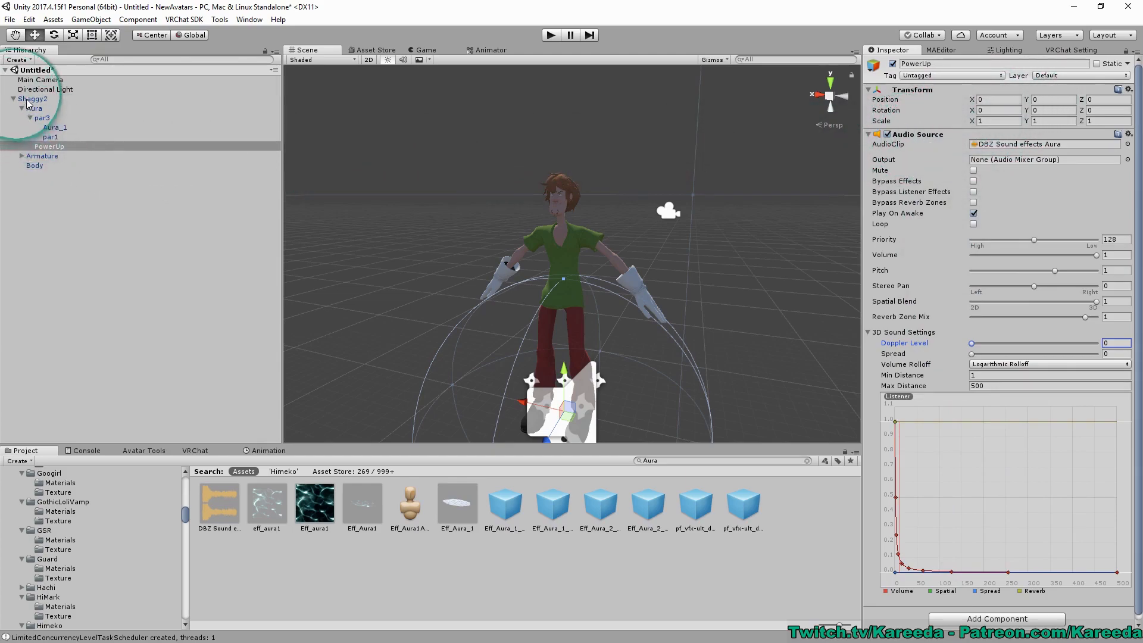
# Collapse the Aura object under Shaggy2 and deactivate it.
pyautogui.click(3, 99)
pyautogui.click(30, 109)
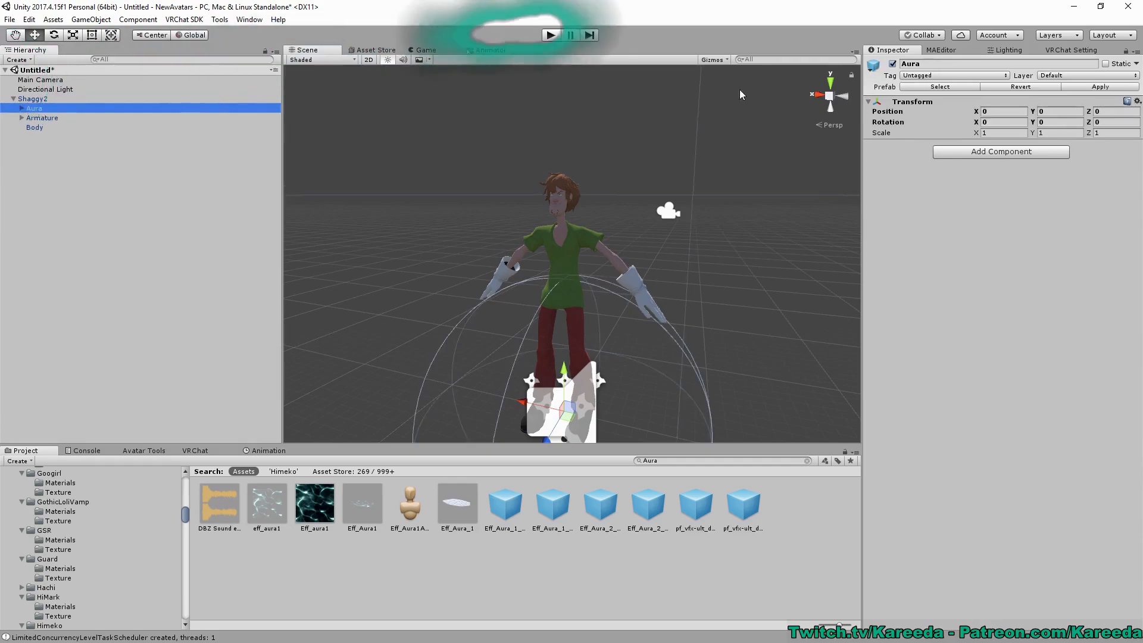
pyautogui.click(893, 64)
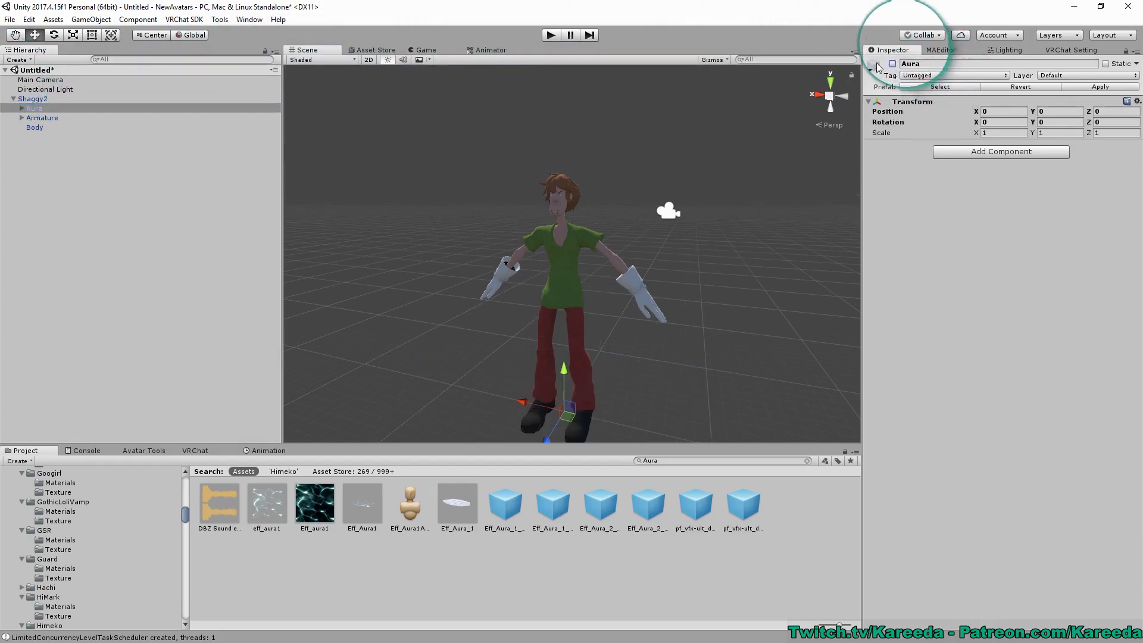
# Duplicate Shaggy2 and deactivate the original, keeping the copy selected and expanded.
pyautogui.click(22, 108)
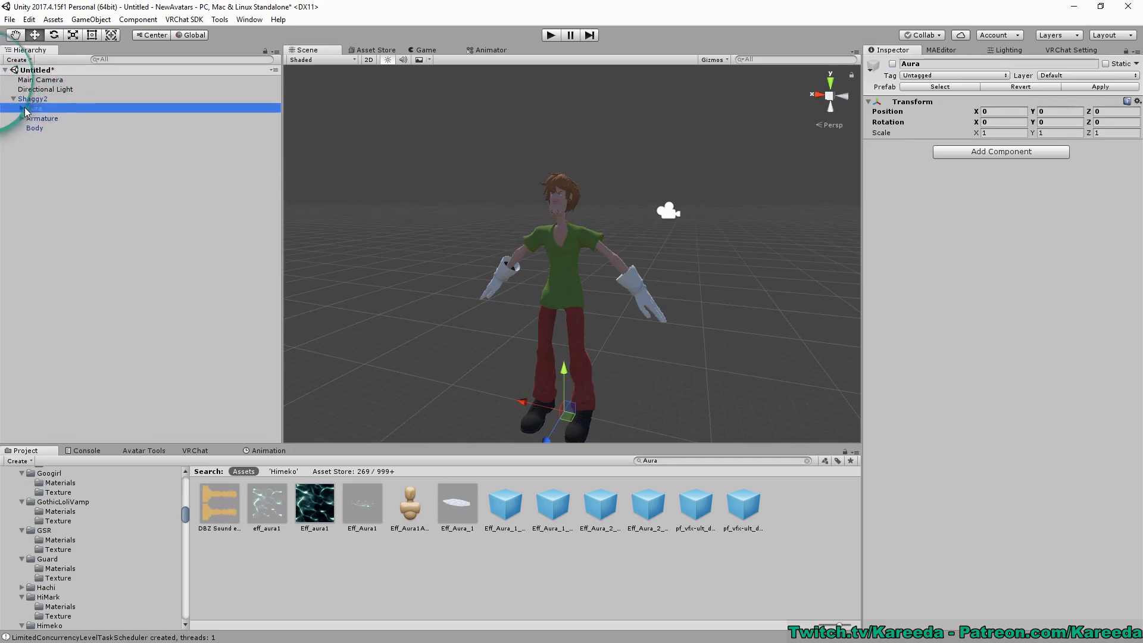
pyautogui.click(34, 99)
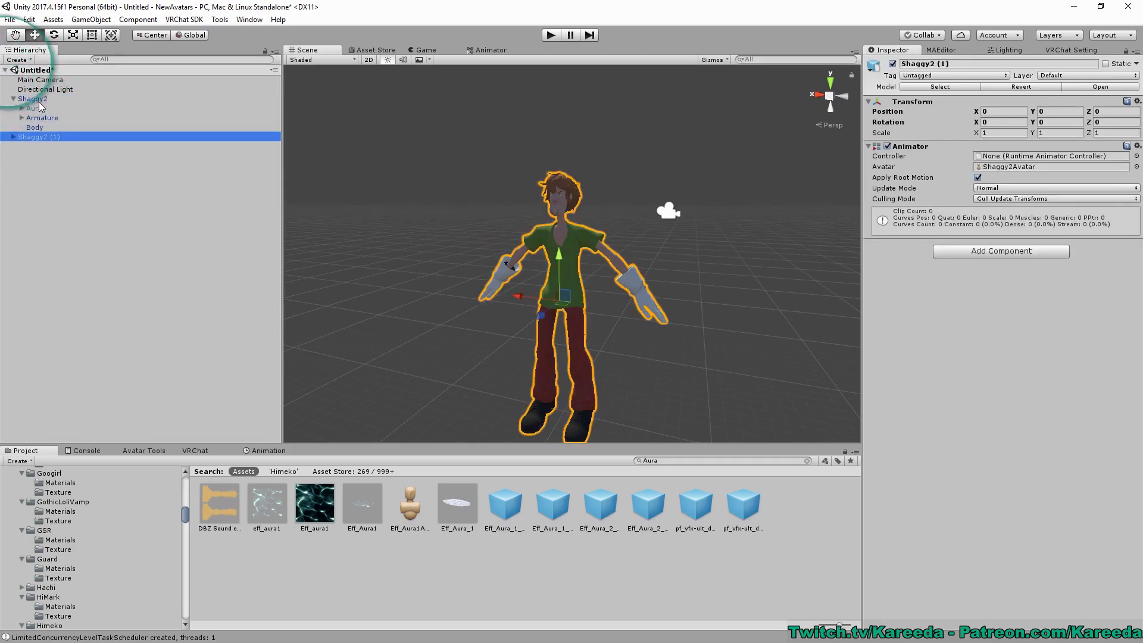
pyautogui.click(34, 99)
pyautogui.click(893, 64)
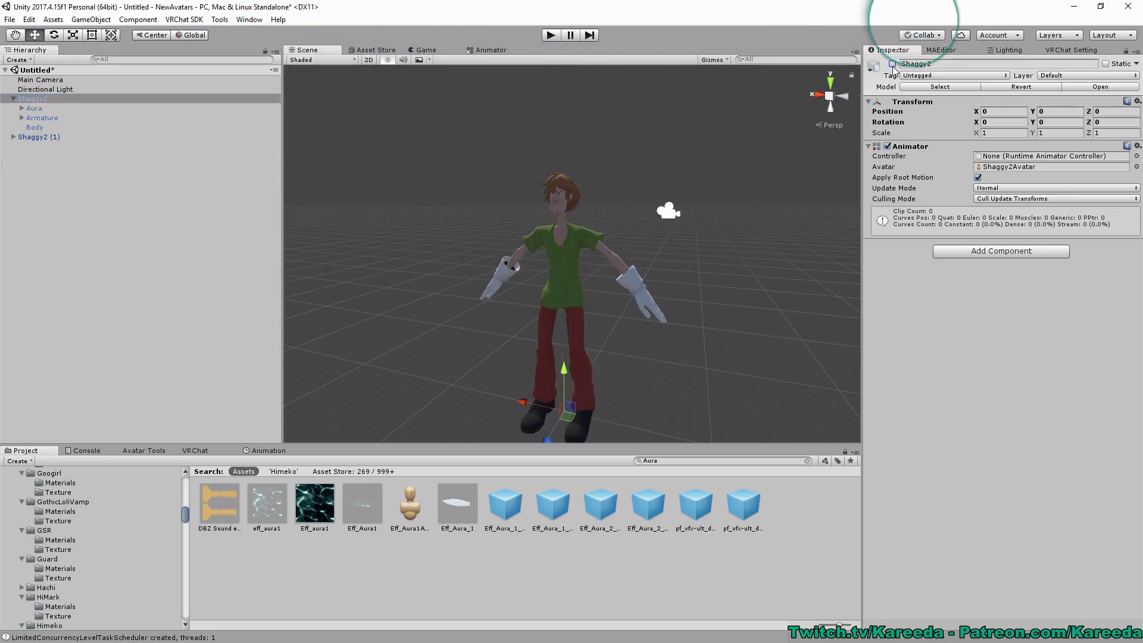
pyautogui.click(56, 137)
pyautogui.click(13, 137)
pyautogui.click(257, 451)
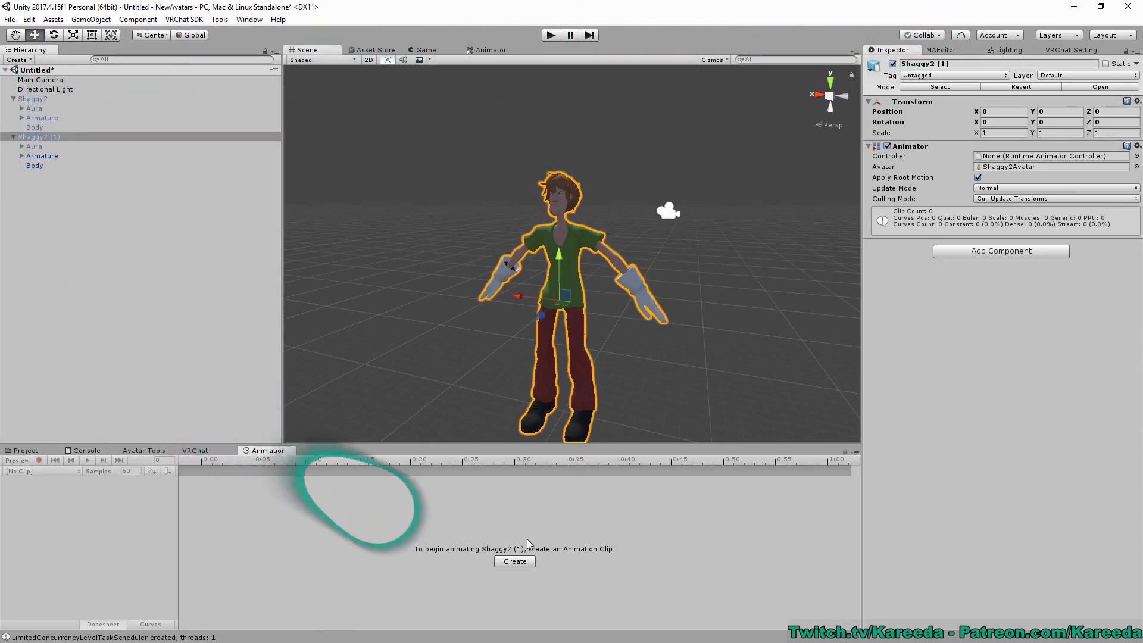
pyautogui.click(521, 558)
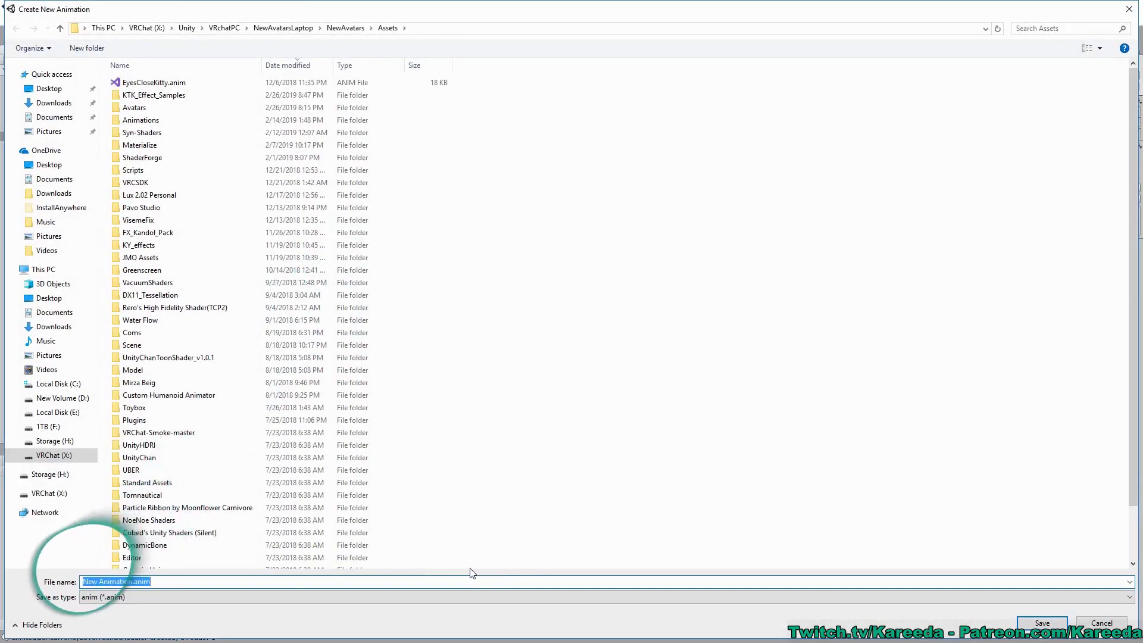
pyautogui.write('ShaggyPowerUP')
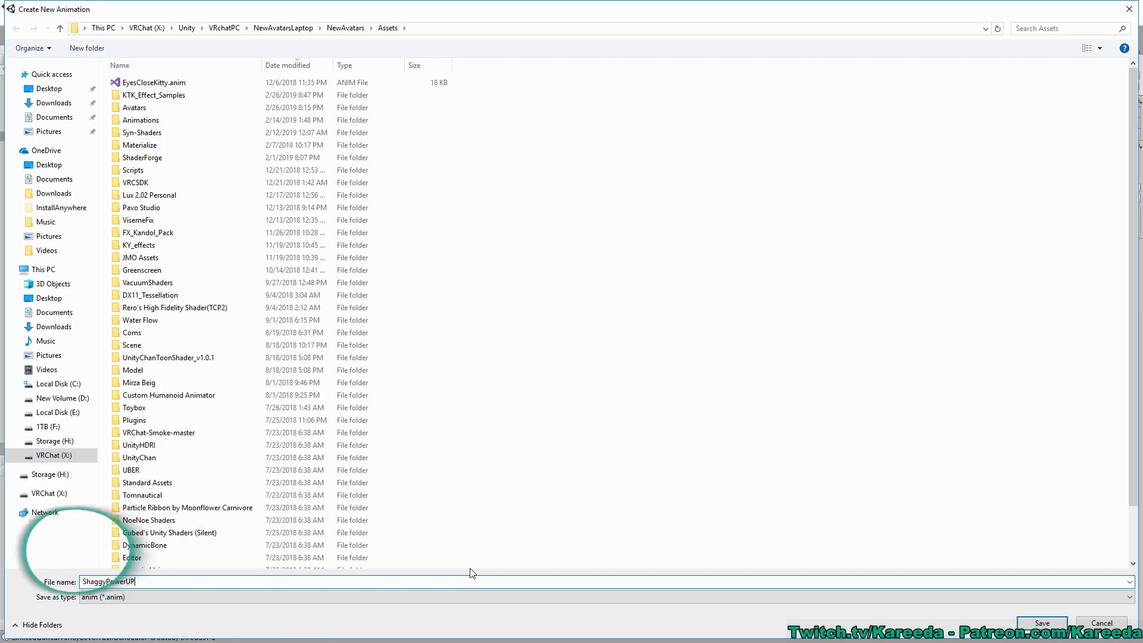
pyautogui.click(1104, 624)
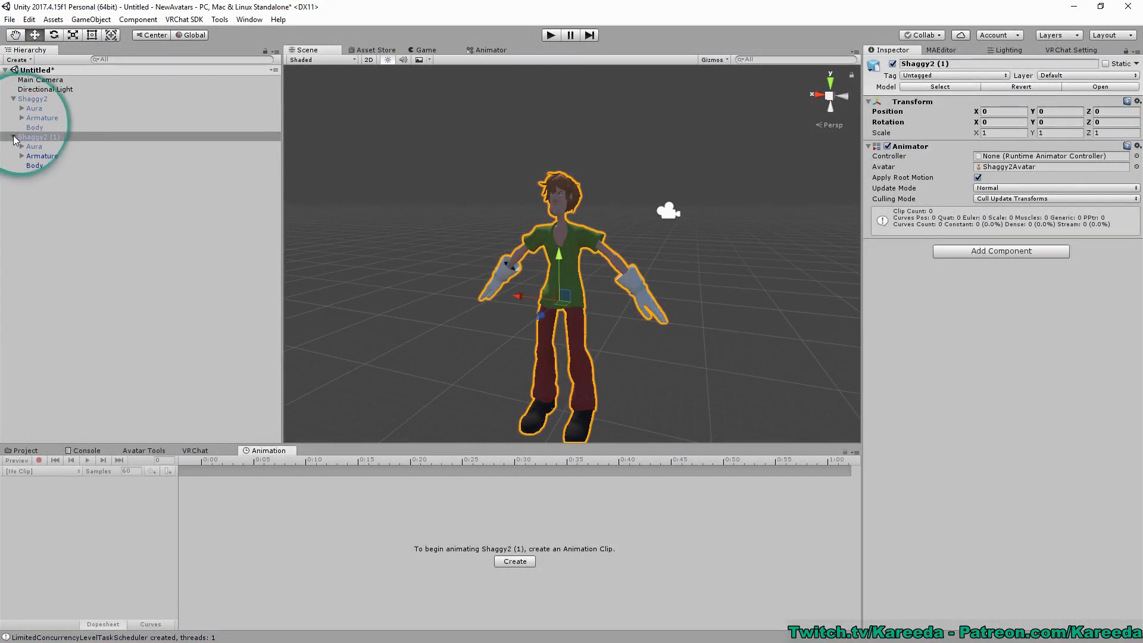
pyautogui.click(25, 450)
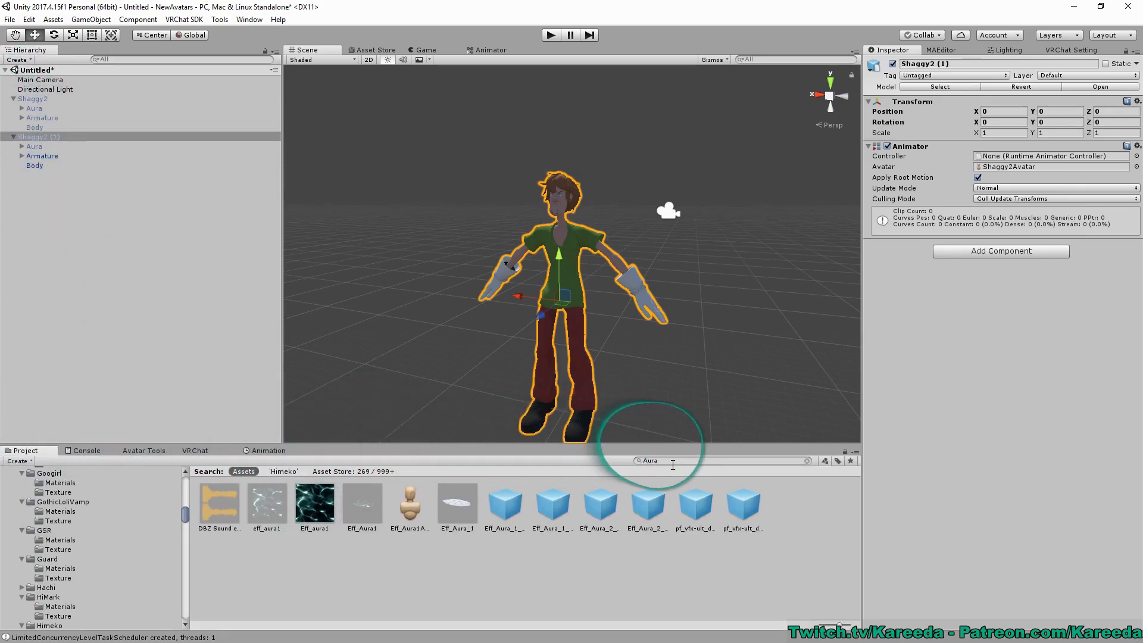
# Search the project assets for "Shag" and apply the GokuHairShaggy animation to Shaggy2 (1).
pyautogui.press('BackSpace')
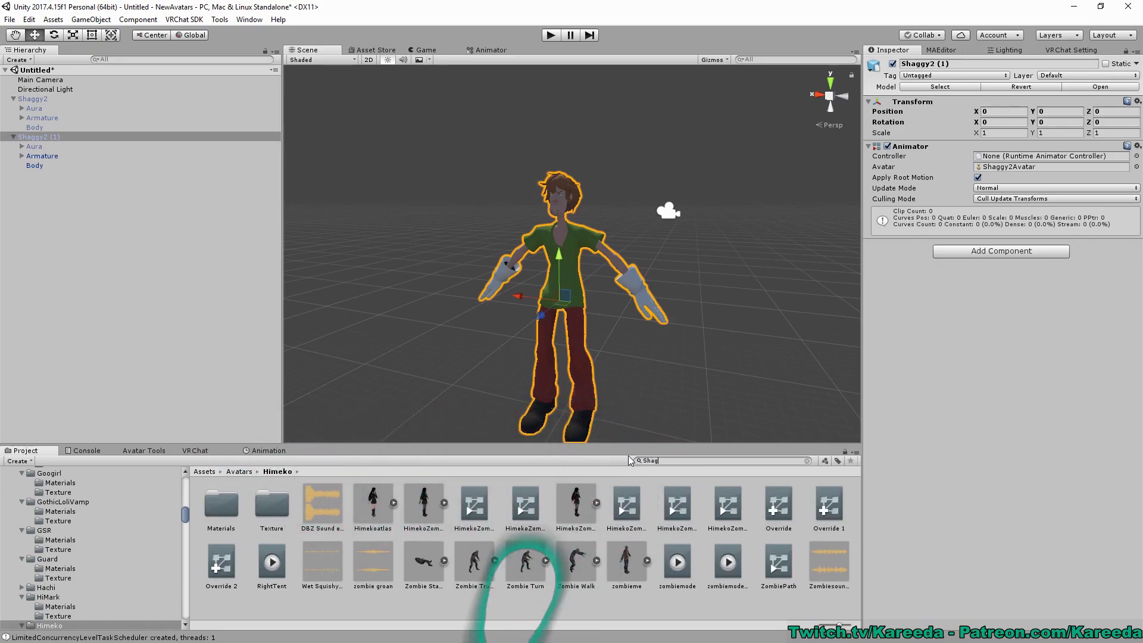
pyautogui.write('Shag')
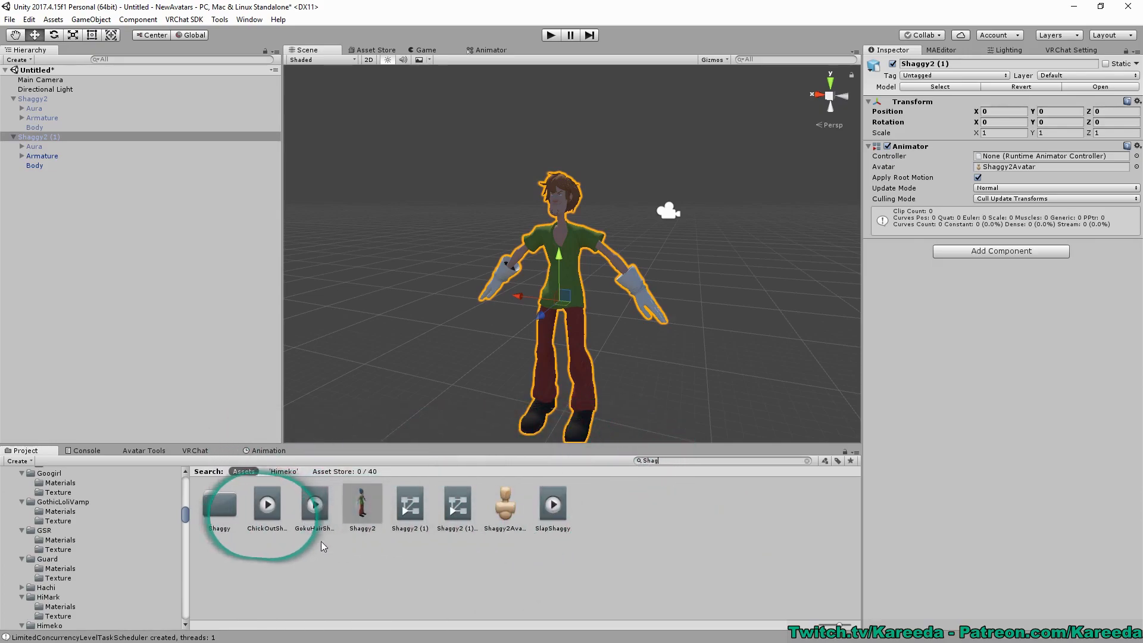
pyautogui.click(314, 507)
pyautogui.moveTo(316, 515); pyautogui.dragTo(179, 295)
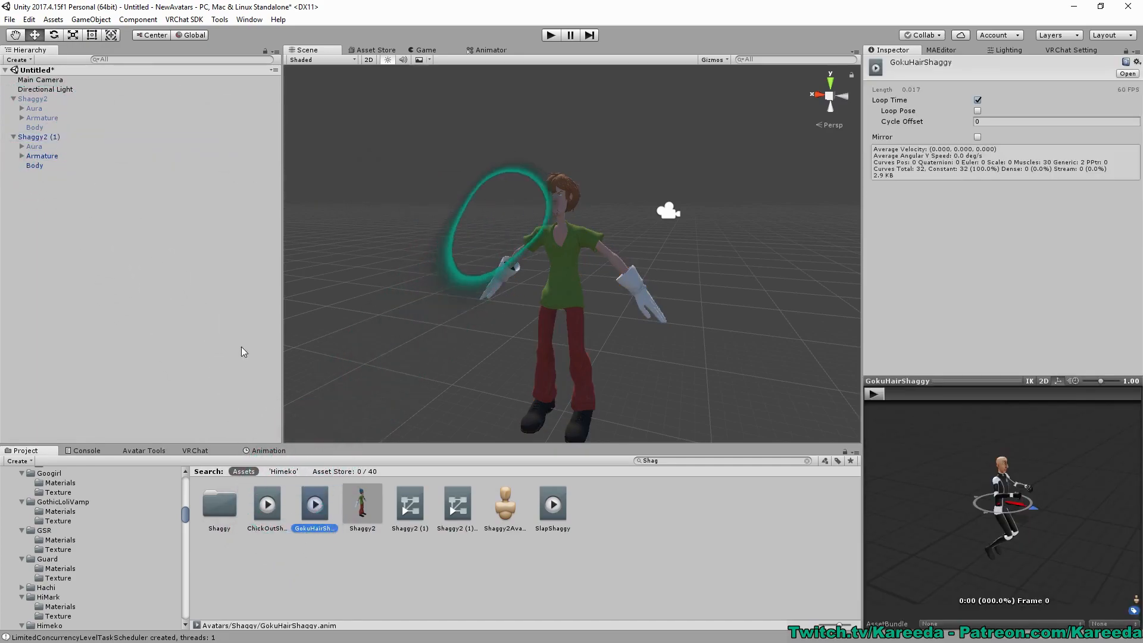
pyautogui.click(13, 137)
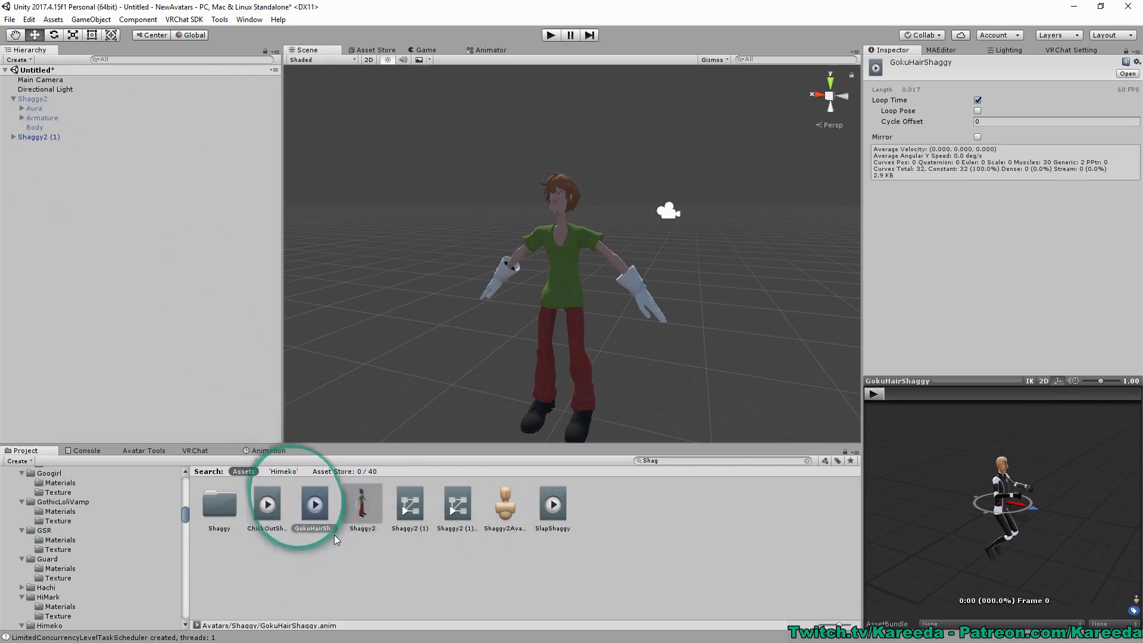
pyautogui.moveTo(274, 549); pyautogui.dragTo(54, 137)
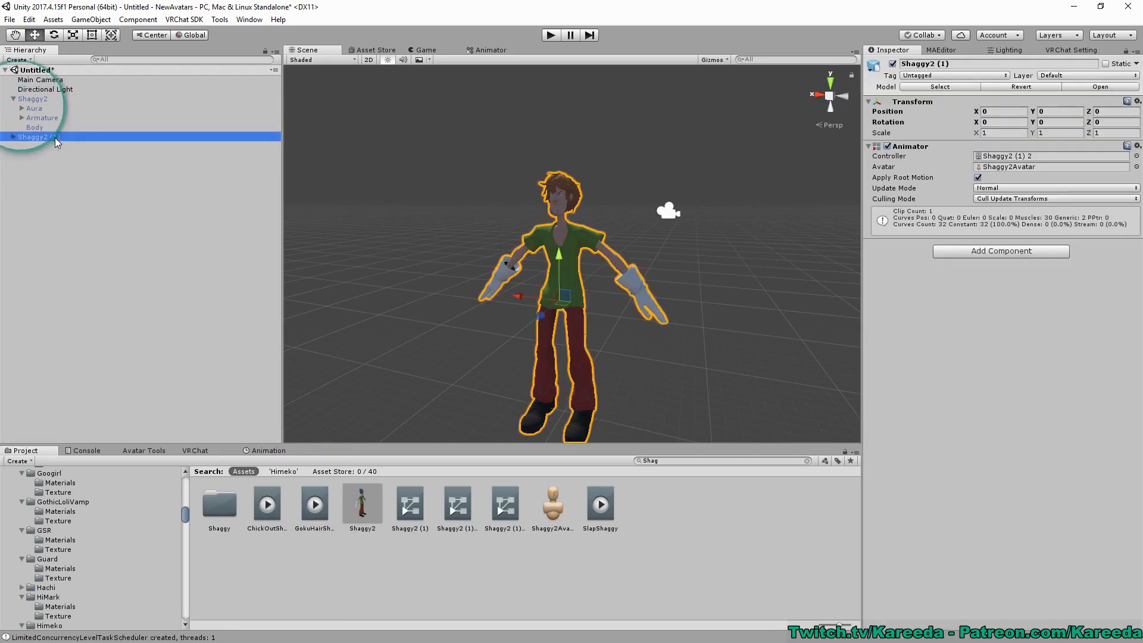
# Open Shaggy2 (1)'s GokuHairShaggy clip in an enlarged Animation editor and delete all its keyframes at 0:01.
pyautogui.click(276, 453)
pyautogui.moveTo(359, 448); pyautogui.dragTo(359, 377)
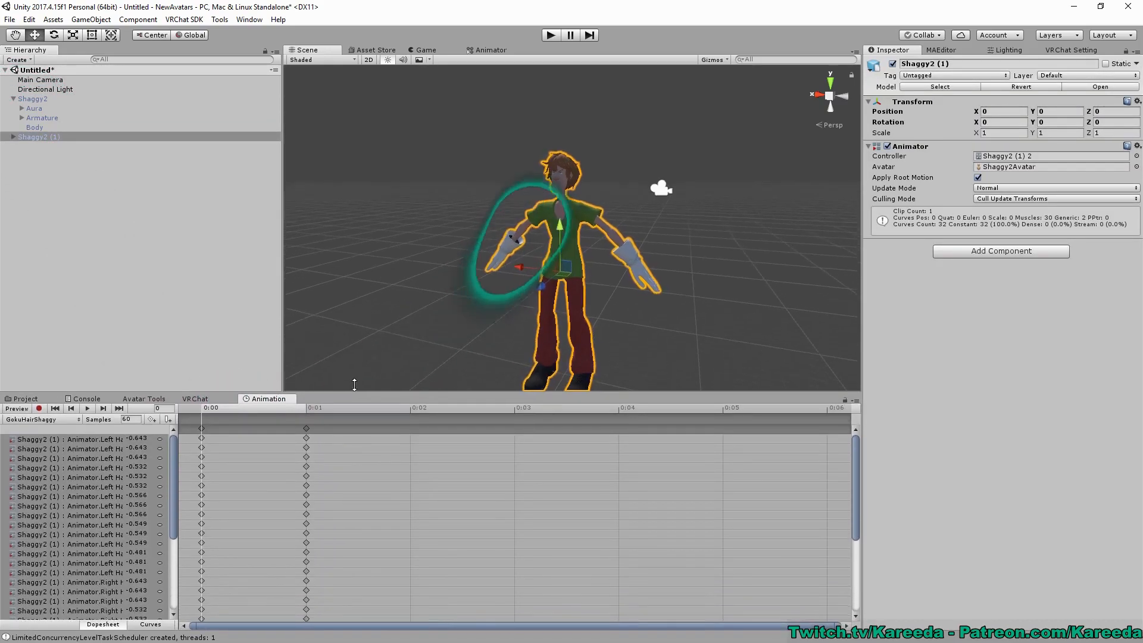
pyautogui.click(306, 409)
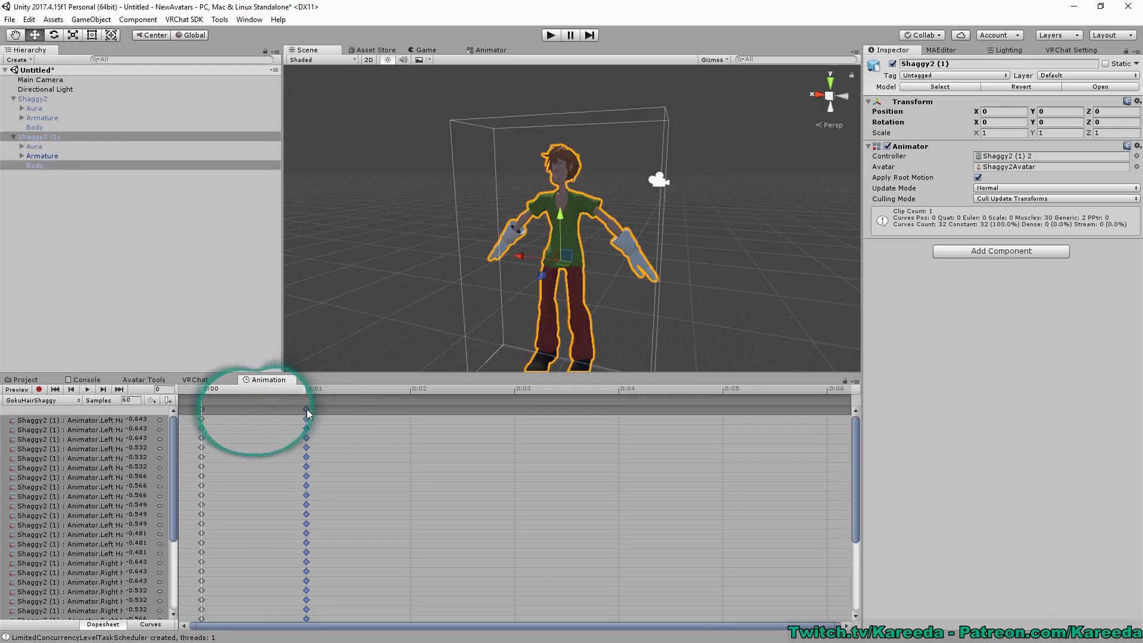
pyautogui.rightClick(306, 409)
pyautogui.click(331, 429)
# Turn on keyframe recording and add the Aura object's Is Active property to the GokuHairShaggy clip.
pyautogui.click(202, 409)
pyautogui.moveTo(174, 423); pyautogui.dragTo(188, 538)
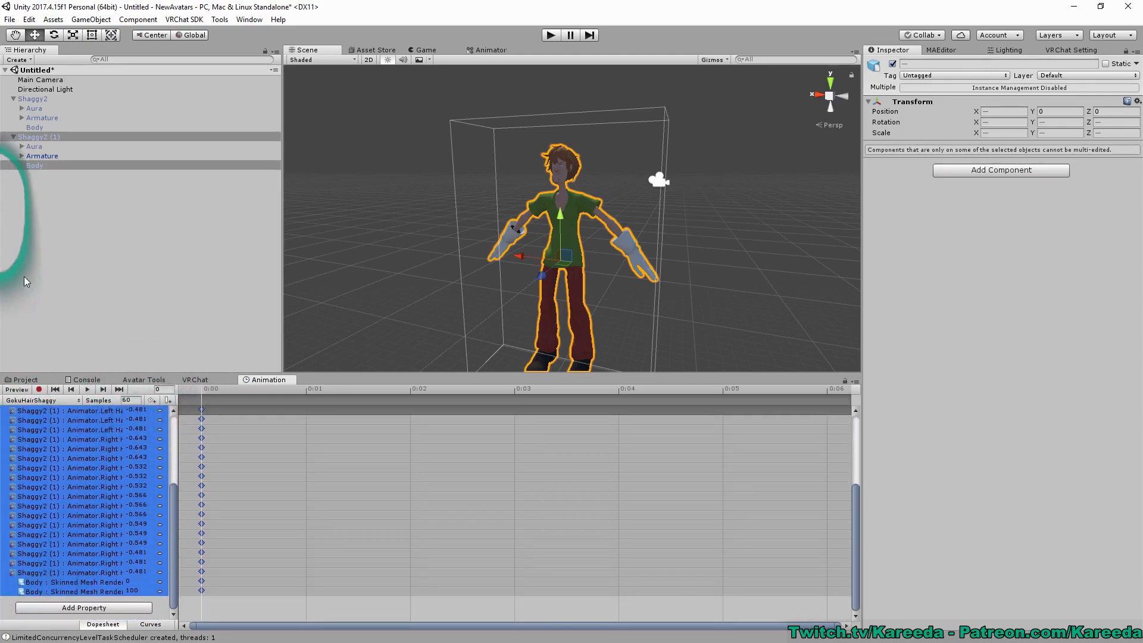
pyautogui.click(40, 389)
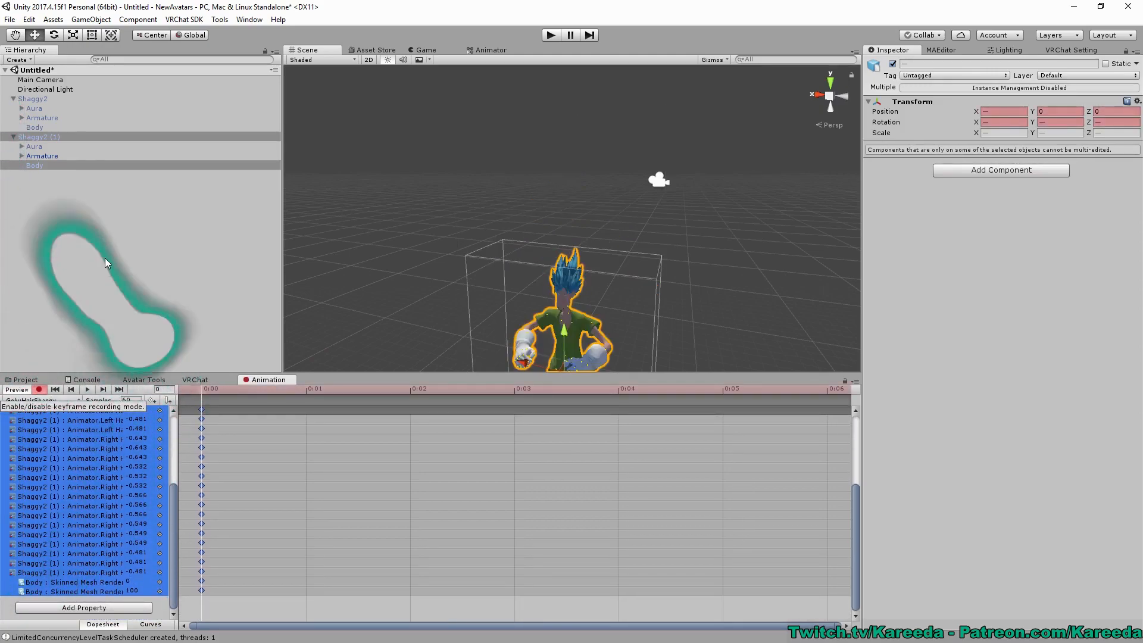
pyautogui.click(115, 605)
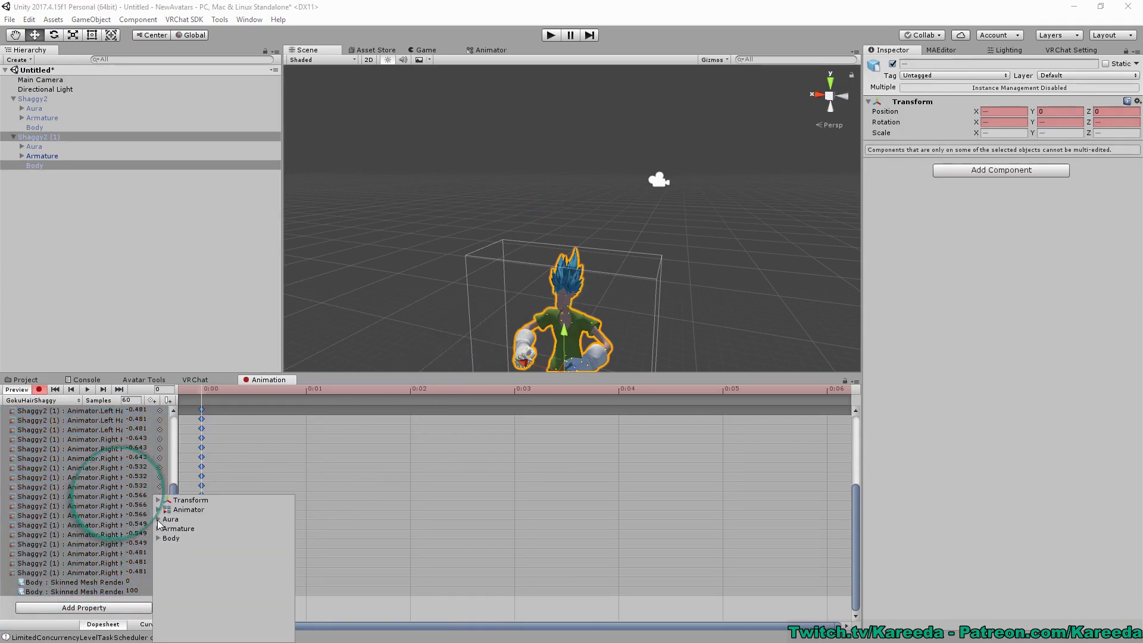
pyautogui.click(289, 528)
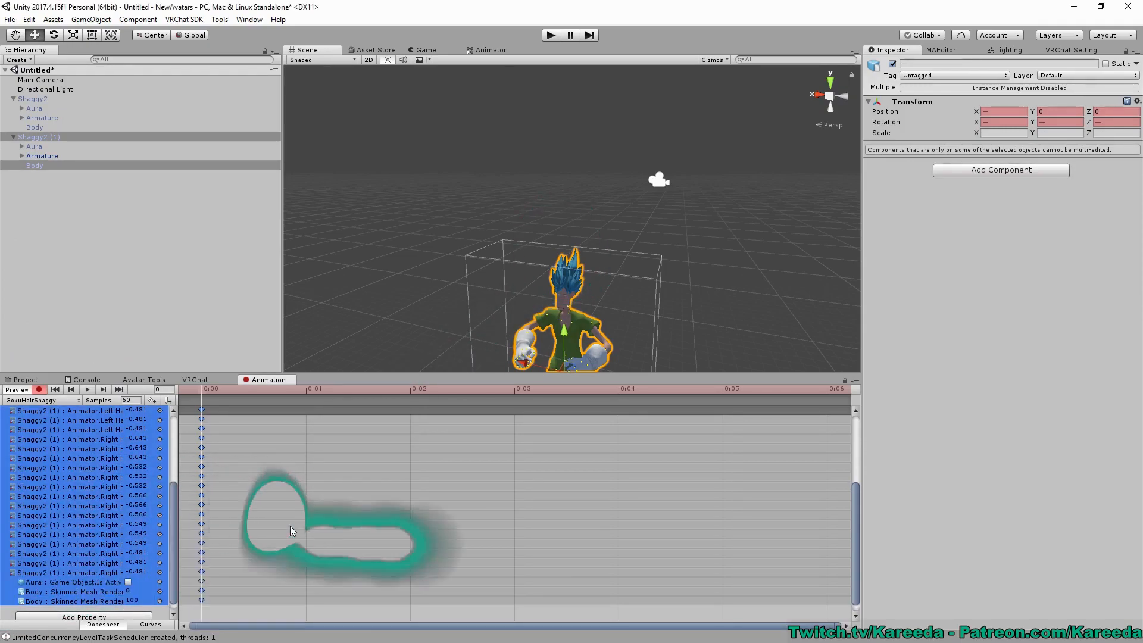
# Enable Aura's Is Active value at frame 0 of the clip.
pyautogui.scroll(-5, 333, 535)
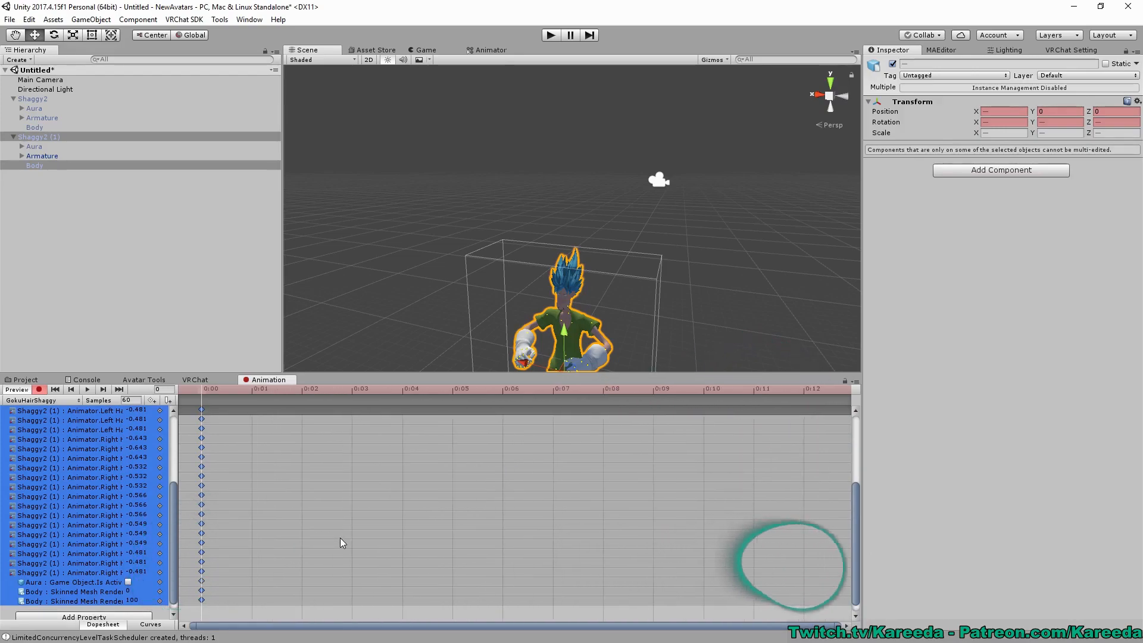
pyautogui.scroll(-4, 523, 566)
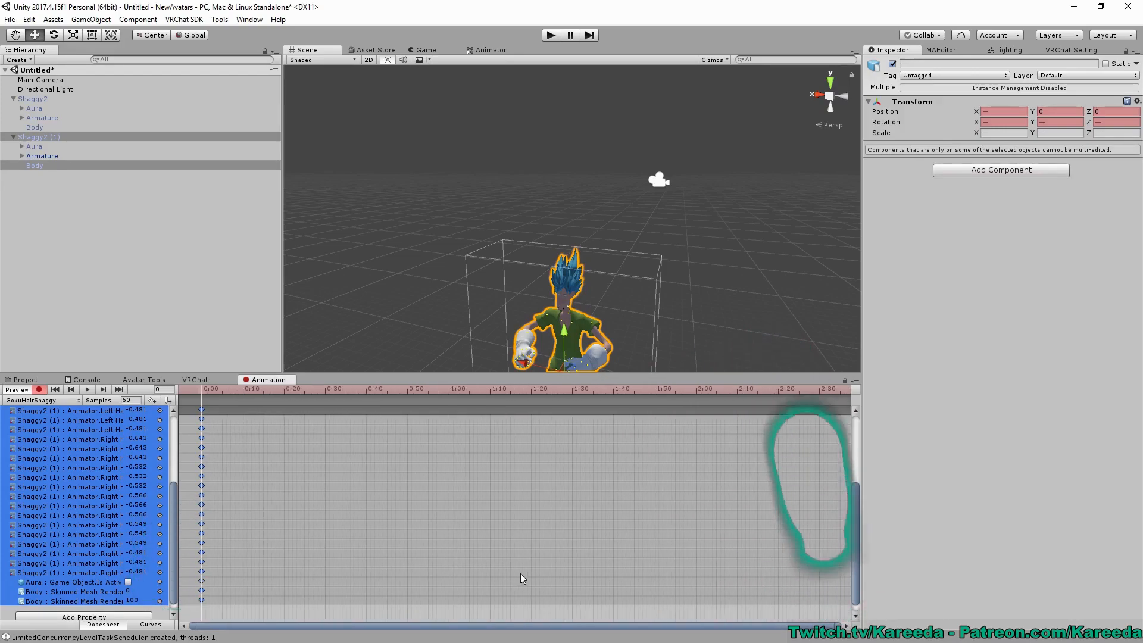
pyautogui.scroll(-1, 89, 572)
pyautogui.click(138, 589)
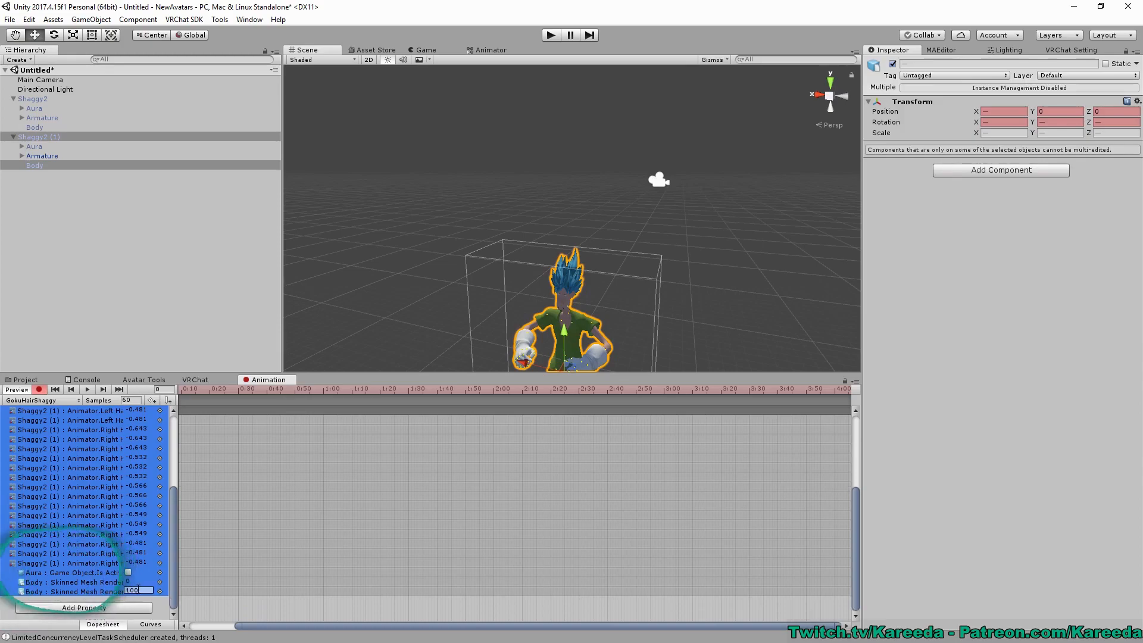
pyautogui.click(128, 572)
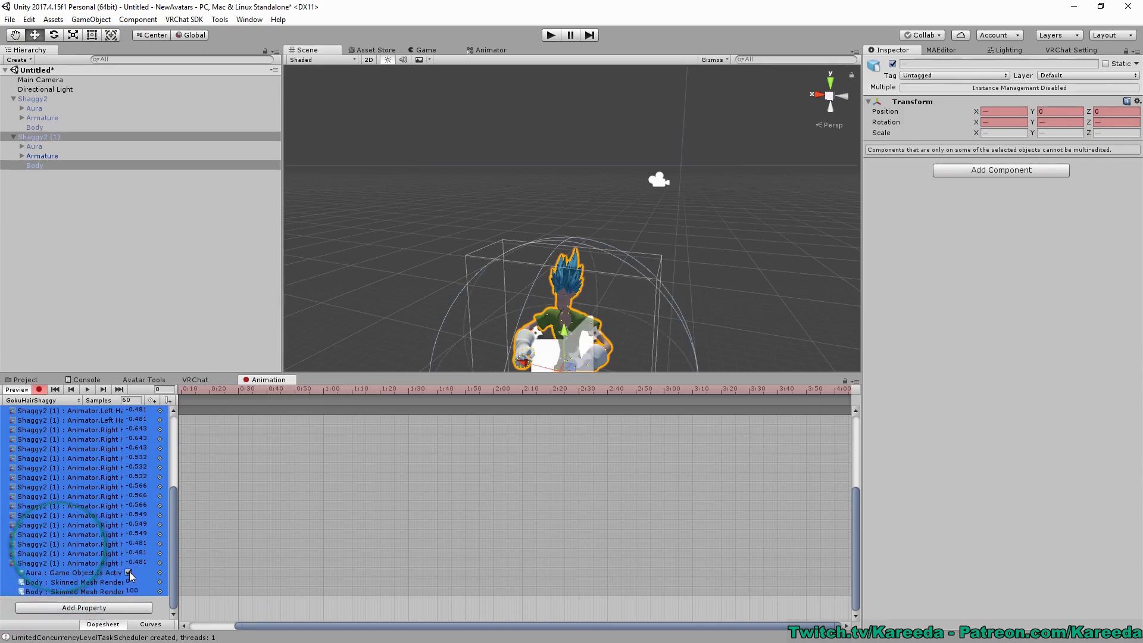
pyautogui.moveTo(552, 222); pyautogui.dragTo(543, 107, button='middle')
pyautogui.scroll(5, 542, 119)
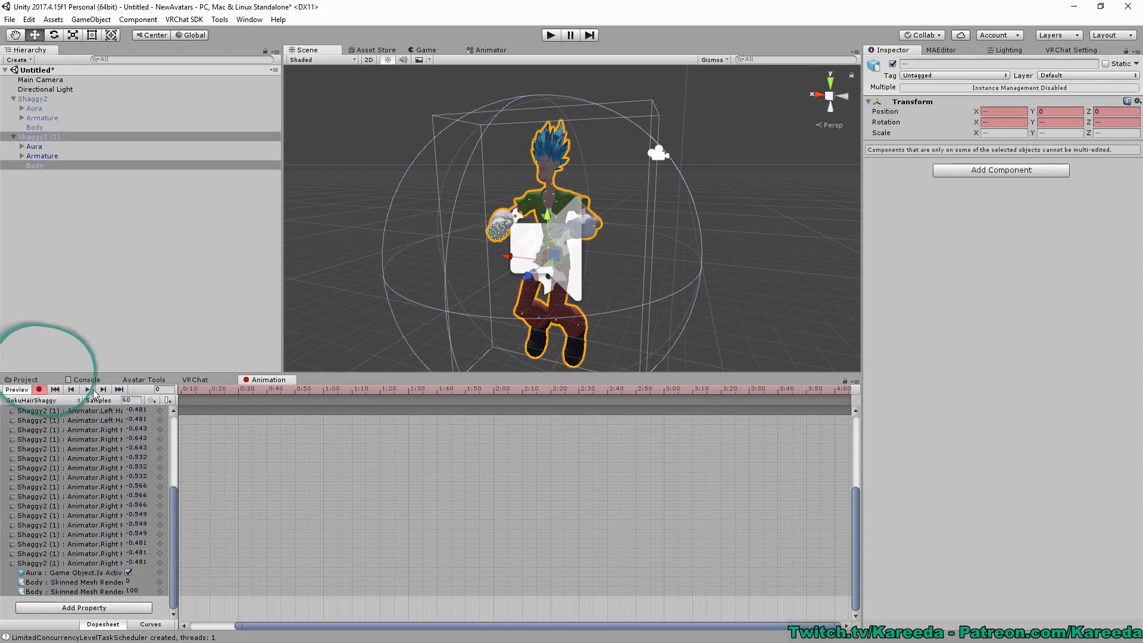
# Copy all keyframes at frame 0 of the GokuHairShaggy clip and paste them at frame 1.
pyautogui.moveTo(174, 529); pyautogui.dragTo(179, 373)
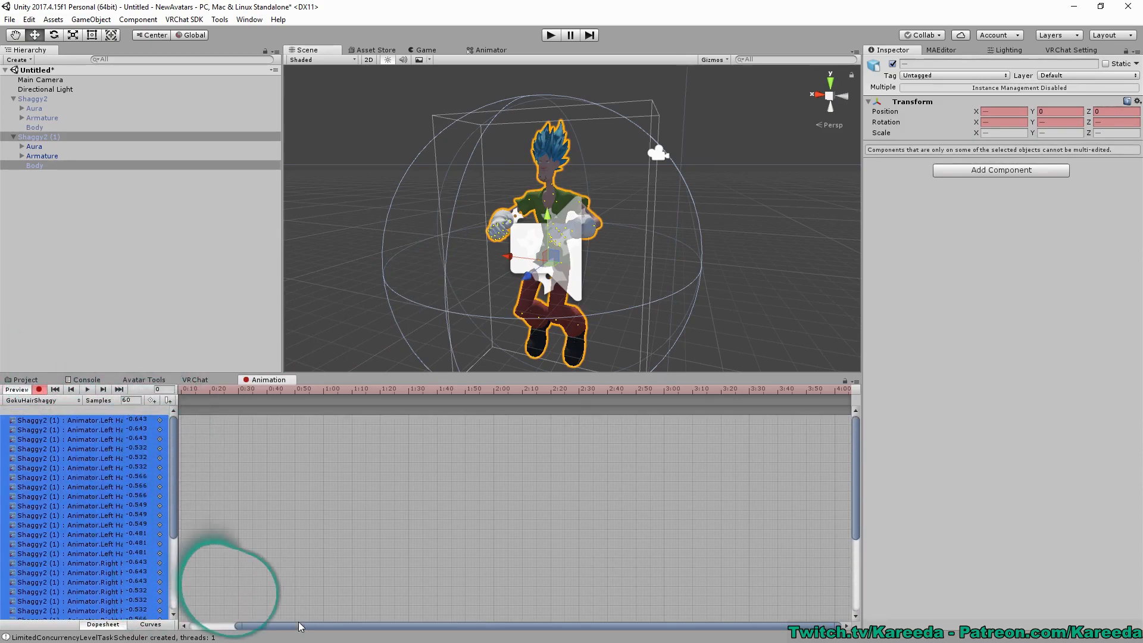
pyautogui.moveTo(298, 625); pyautogui.dragTo(215, 616)
pyautogui.scroll(15, 243, 455)
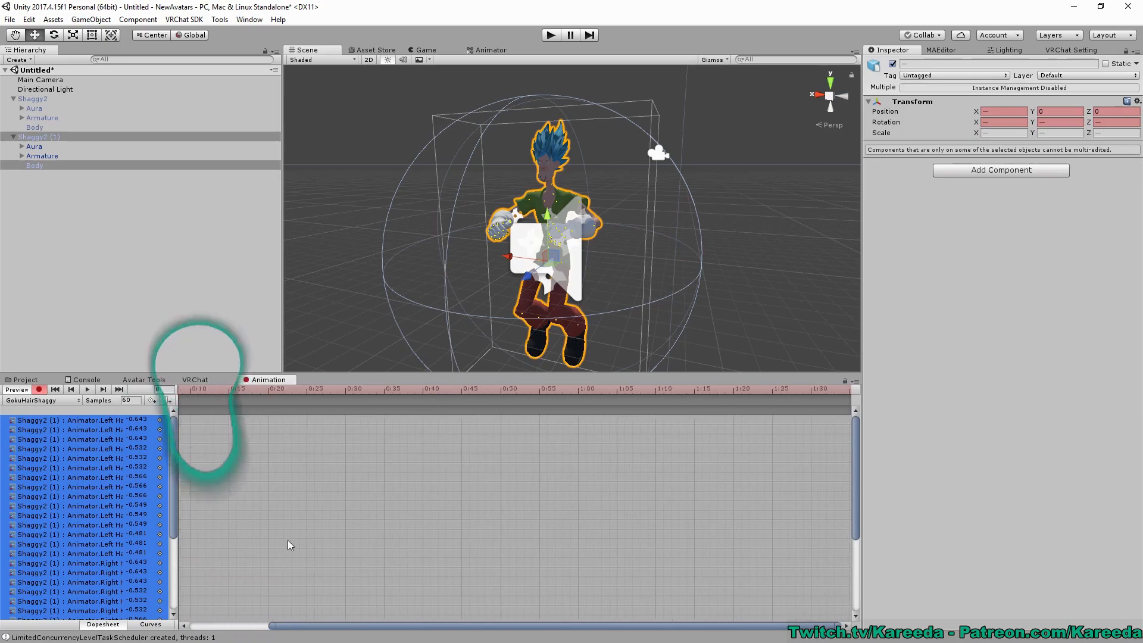
pyautogui.click(313, 617)
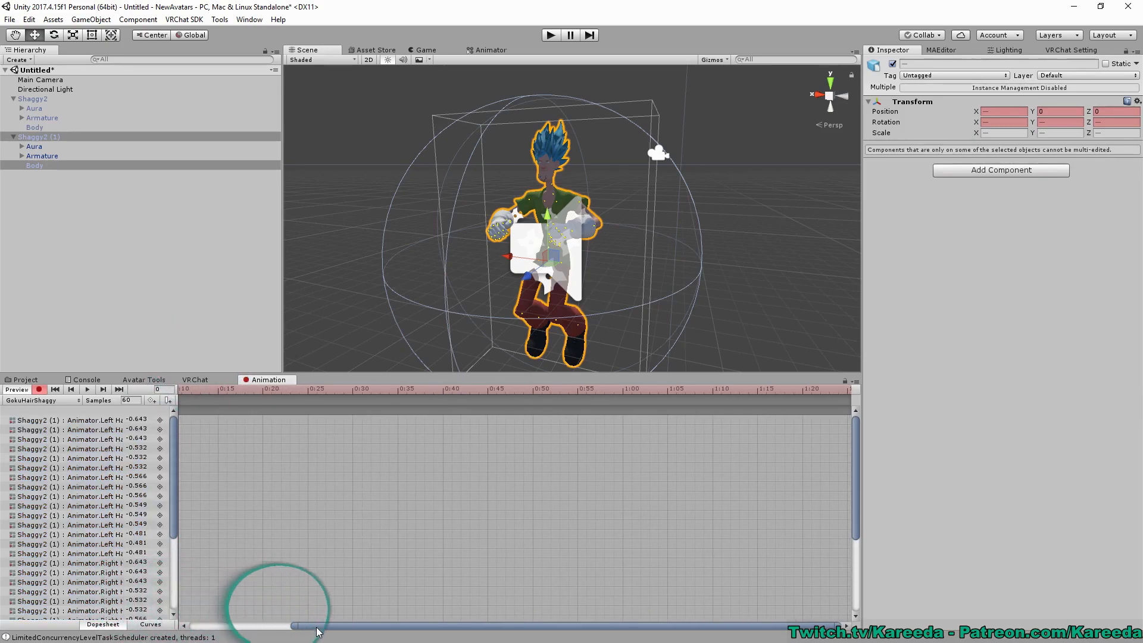
pyautogui.moveTo(318, 627); pyautogui.dragTo(204, 562)
pyautogui.click(199, 408)
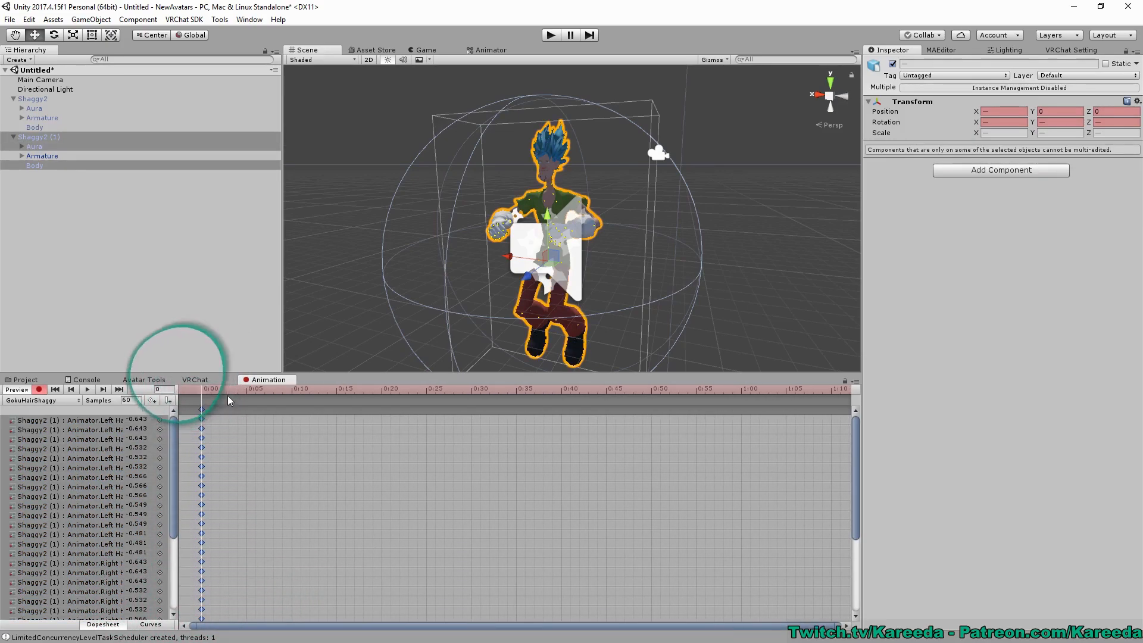
pyautogui.click(213, 391)
pyautogui.hotkey('ctrl', 'v')
pyautogui.moveTo(174, 439); pyautogui.dragTo(174, 492)
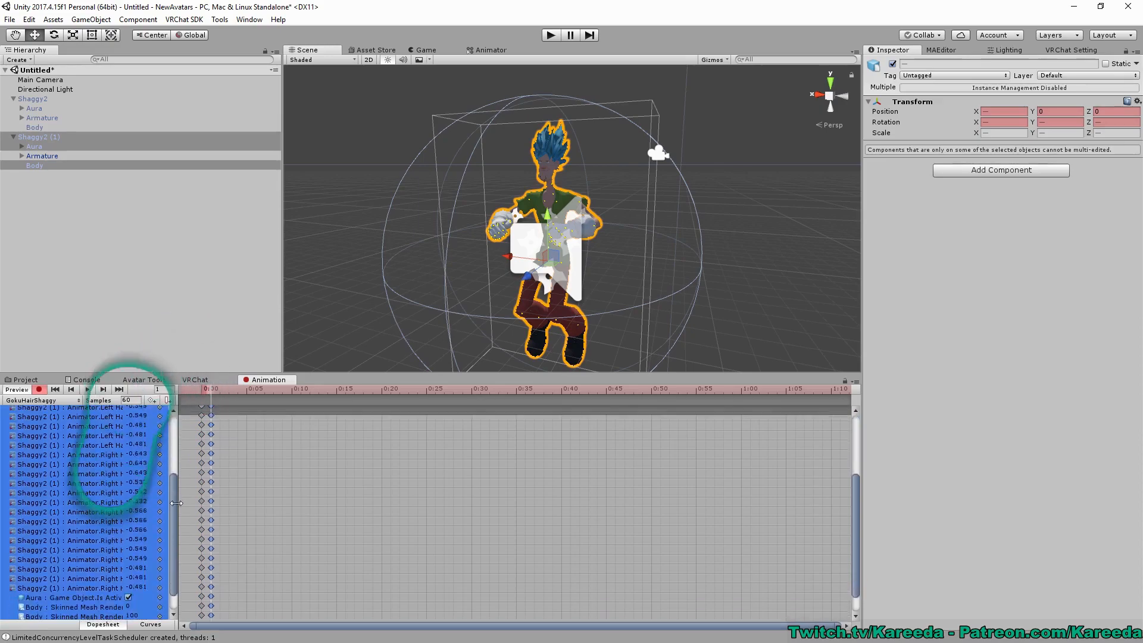
pyautogui.moveTo(176, 555); pyautogui.dragTo(187, 385)
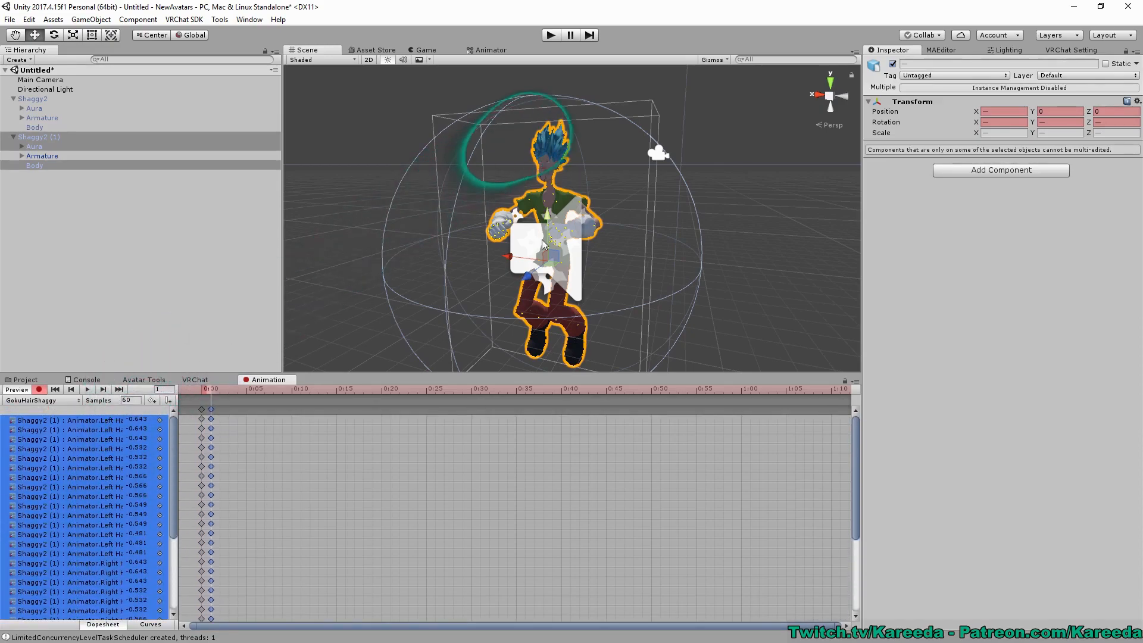
# Stop keyframe recording, test the power-up animation with its aura in play mode, and exit play mode.
pyautogui.click(39, 390)
pyautogui.click(551, 36)
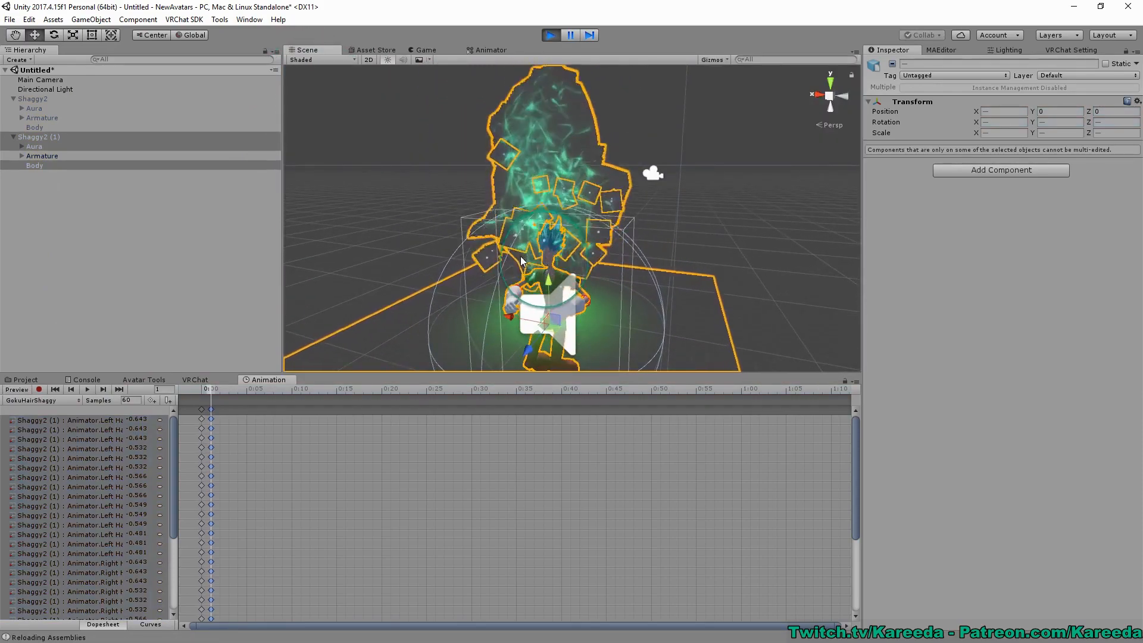
pyautogui.click(552, 36)
pyautogui.click(11, 139)
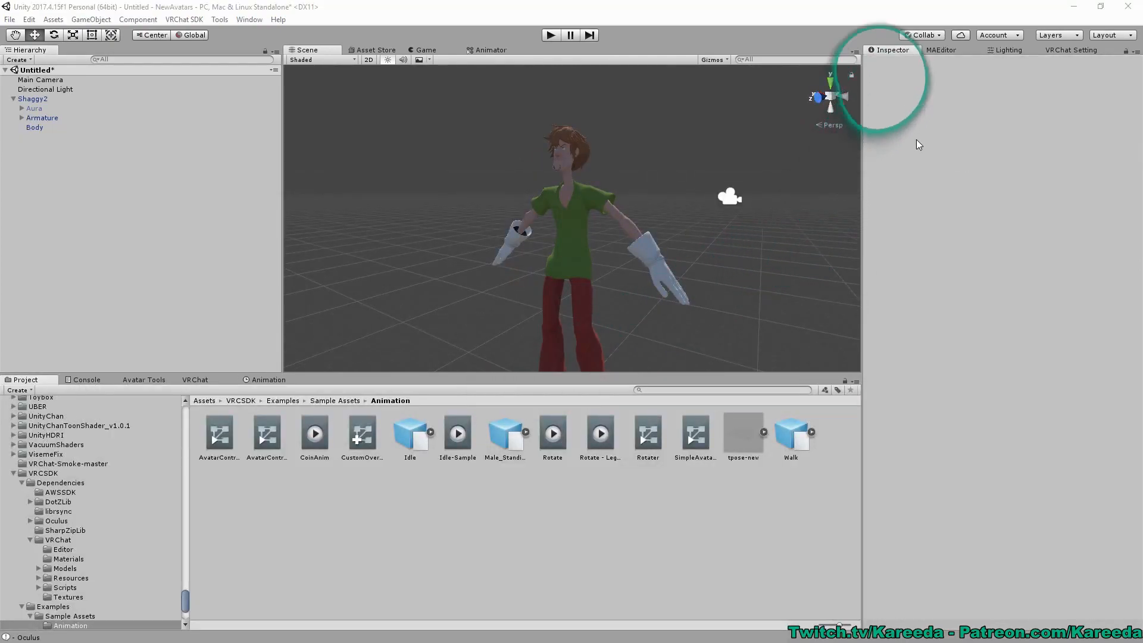
# Inspect Shaggy2's avatar descriptor, then search the project for "CustomOver" and select the CustomOverrideEmpty controller.
pyautogui.click(689, 388)
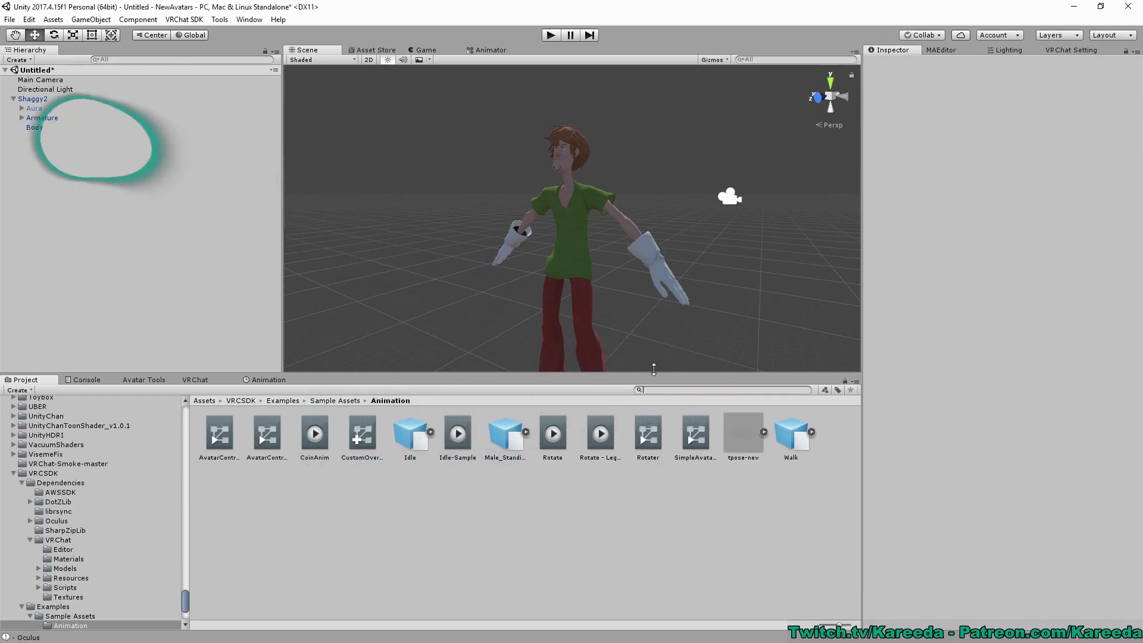
pyautogui.click(71, 98)
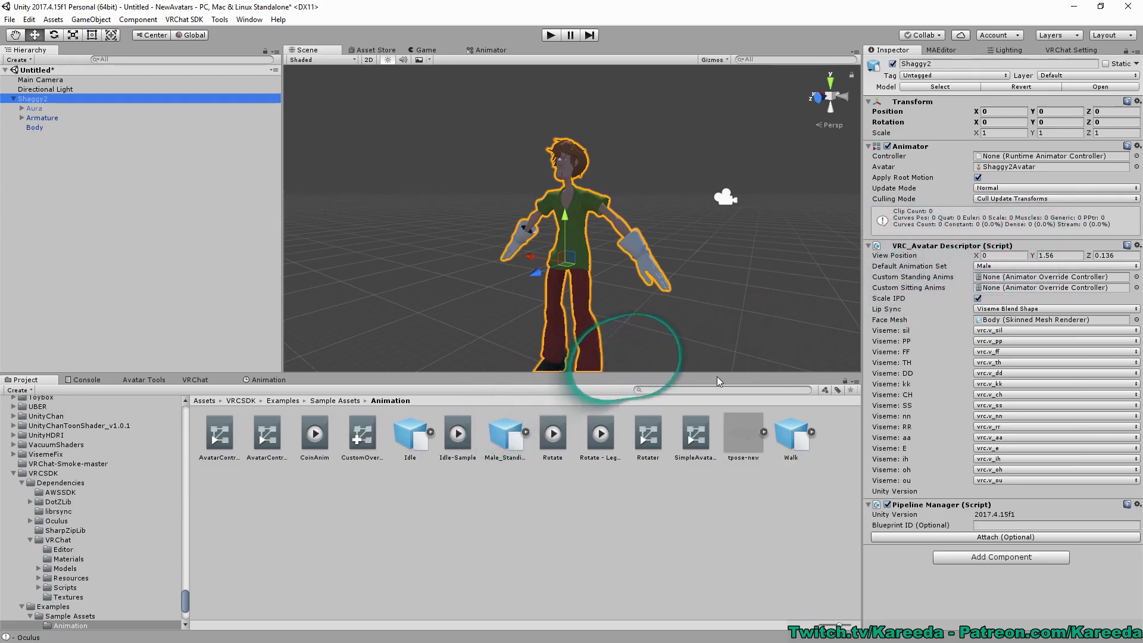
pyautogui.click(708, 390)
pyautogui.write('Custom')
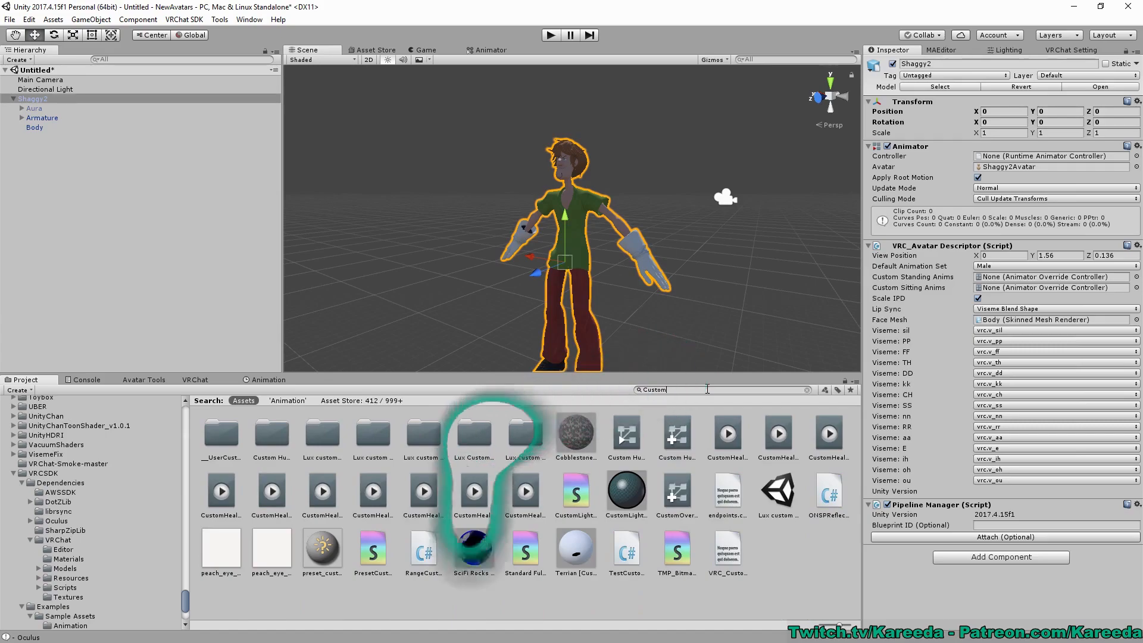
pyautogui.write('Over')
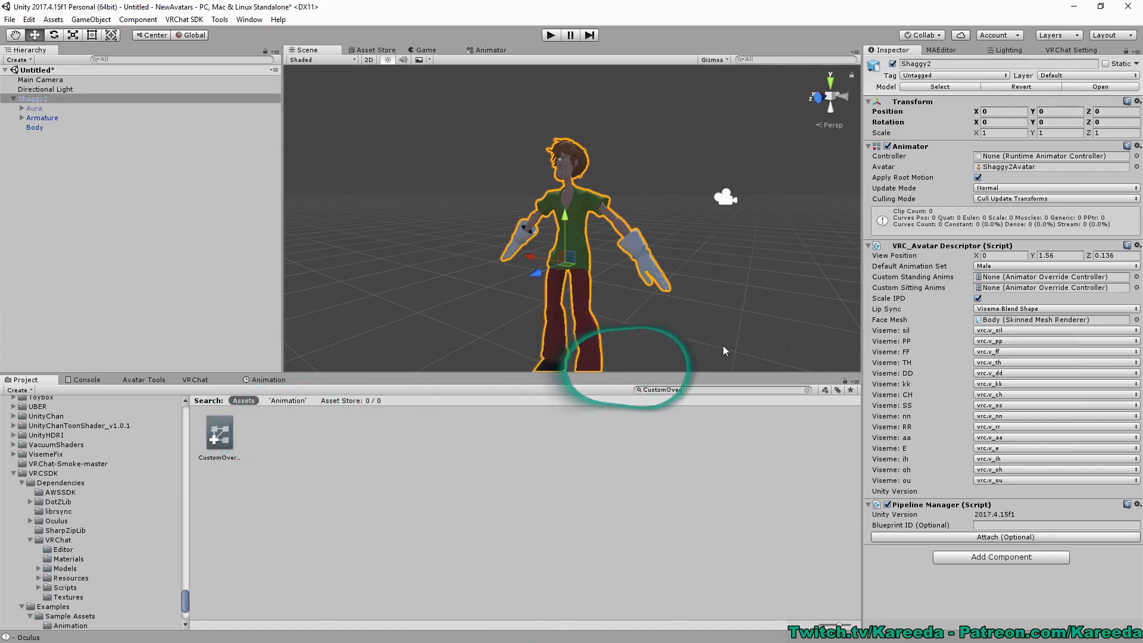
pyautogui.click(229, 439)
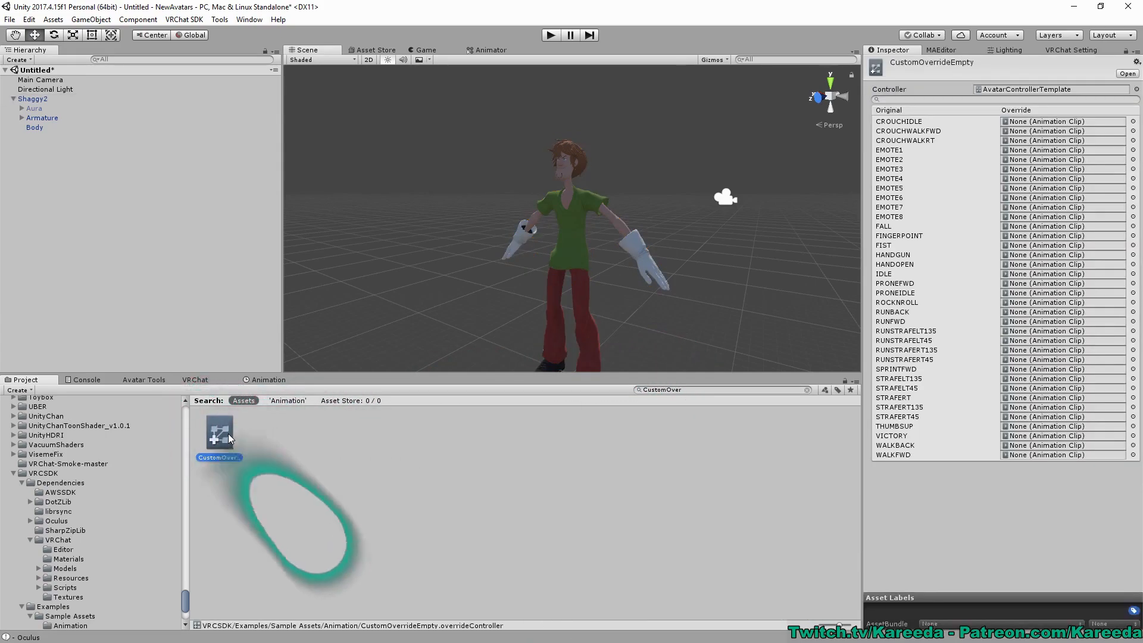
# Clear the asset search and duplicate CustomOverrideEmpty in the VRCSDK sample Animation folder.
pyautogui.click(808, 389)
pyautogui.click(365, 481)
pyautogui.click(367, 449)
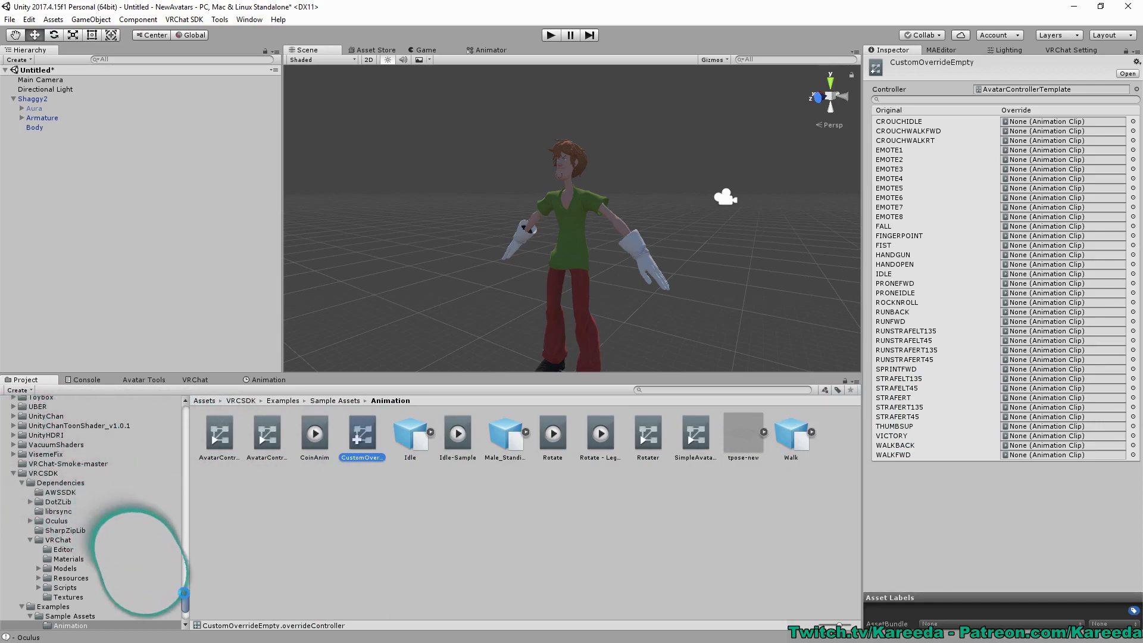
pyautogui.hotkey('ctrl', 'd')
# Move the CustomOverrideEmpty 1 duplicate into the Avatars folder.
pyautogui.scroll(-10, 174, 539)
pyautogui.scroll(3, 172, 529)
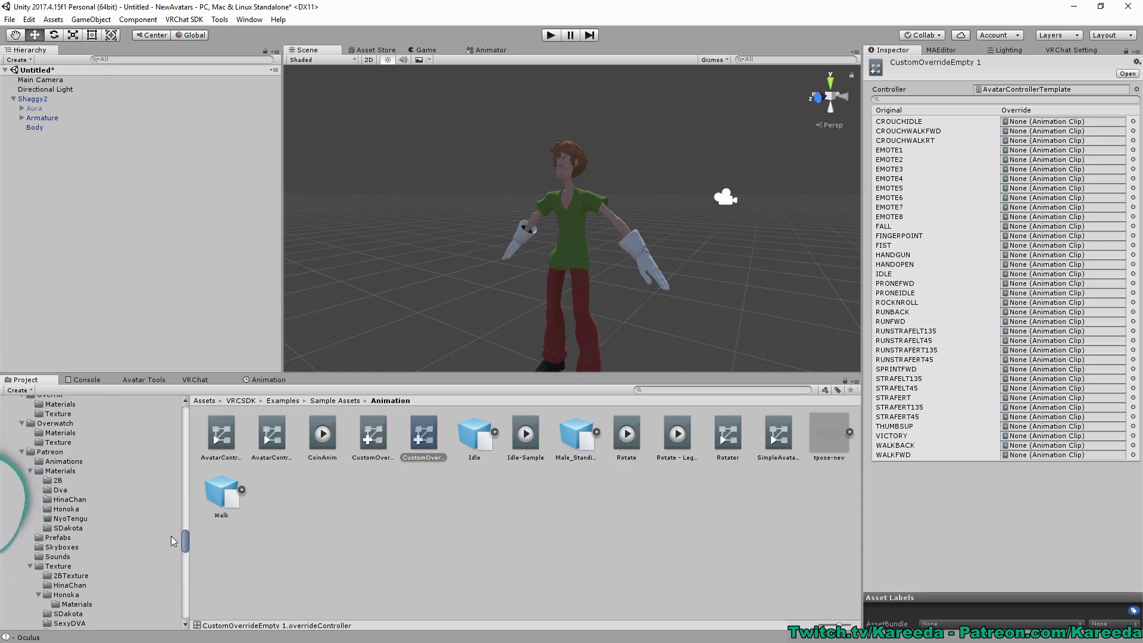
pyautogui.scroll(-3, 170, 536)
pyautogui.scroll(15, 170, 527)
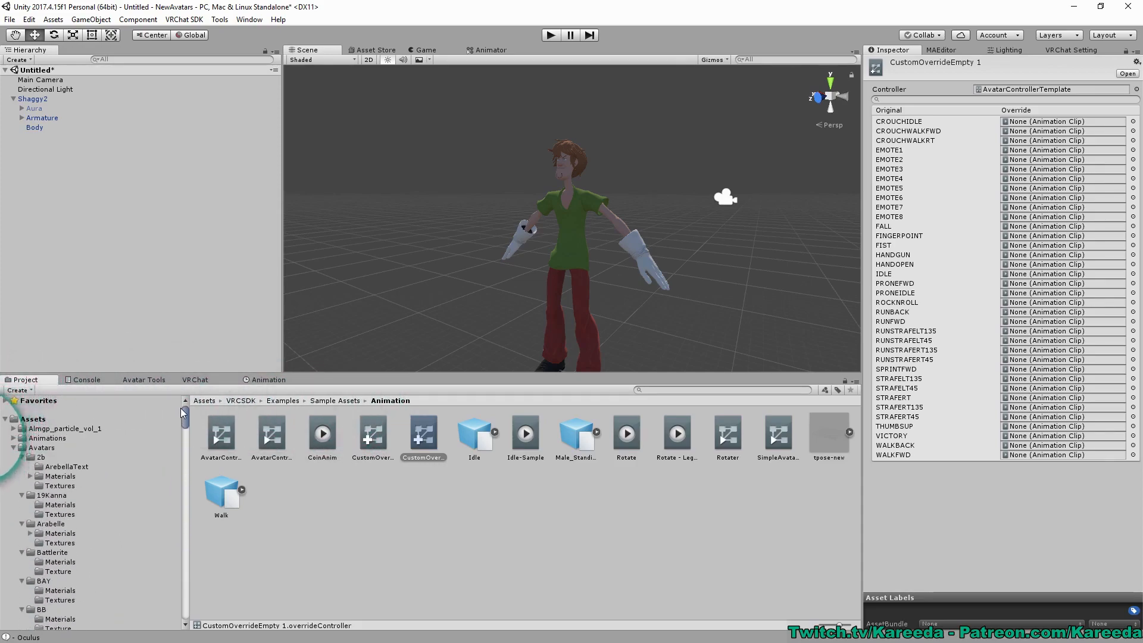
pyautogui.moveTo(420, 437); pyautogui.dragTo(400, 491)
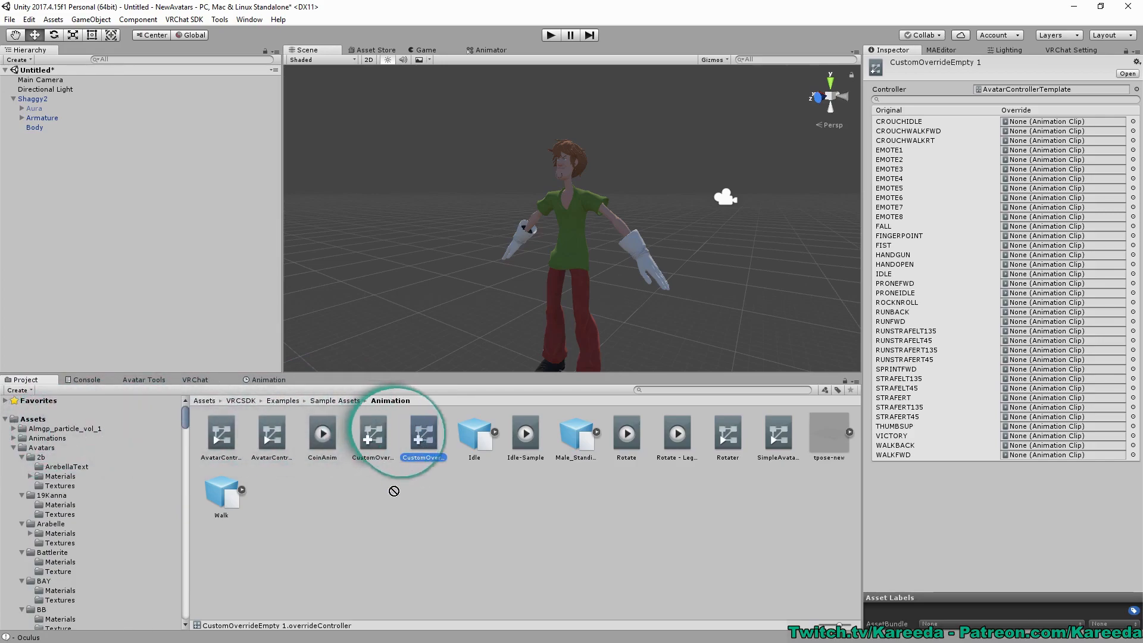
pyautogui.moveTo(340, 459); pyautogui.dragTo(42, 451)
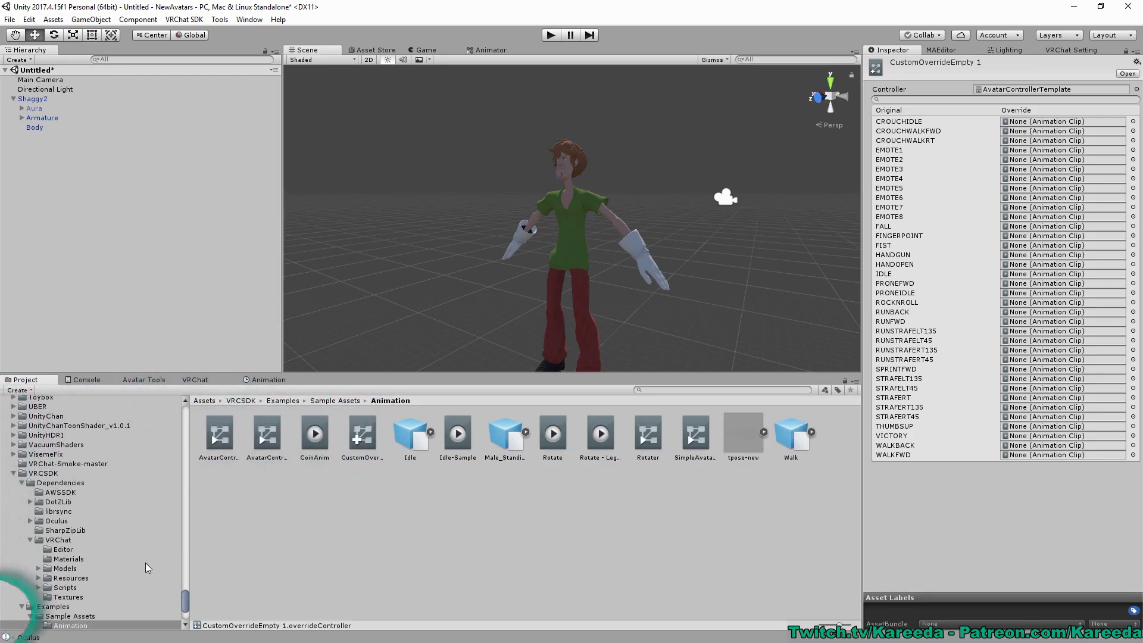
pyautogui.scroll(15, 113, 560)
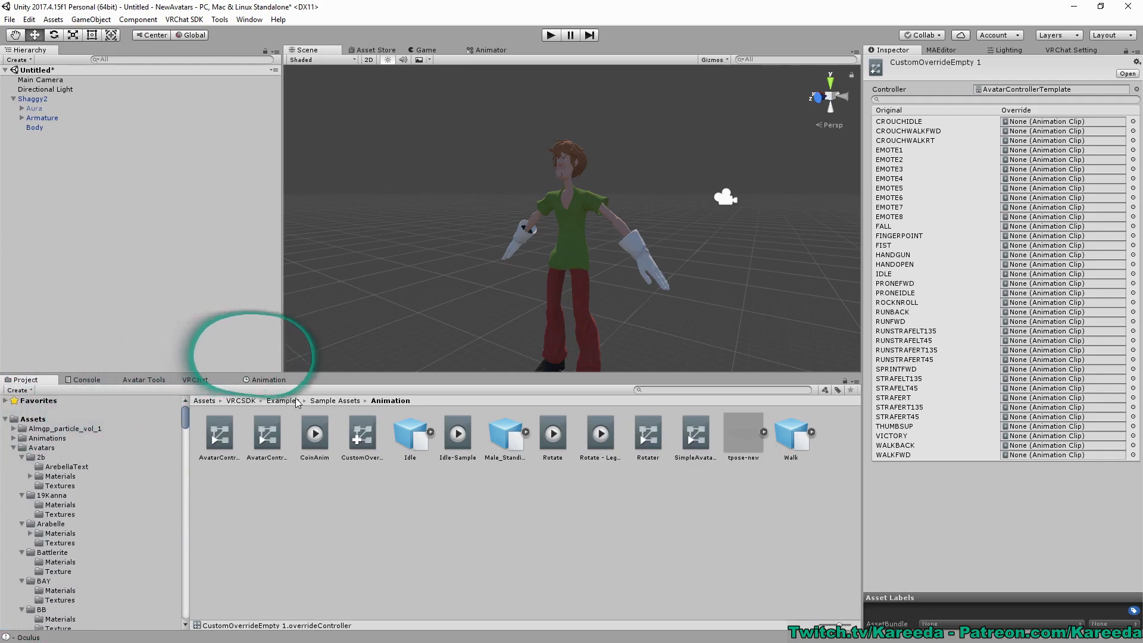
# Assign the Override controller from the Shaggy folder as Shaggy2's Custom Standing Anims and Custom Sitting Anims.
pyautogui.click(66, 100)
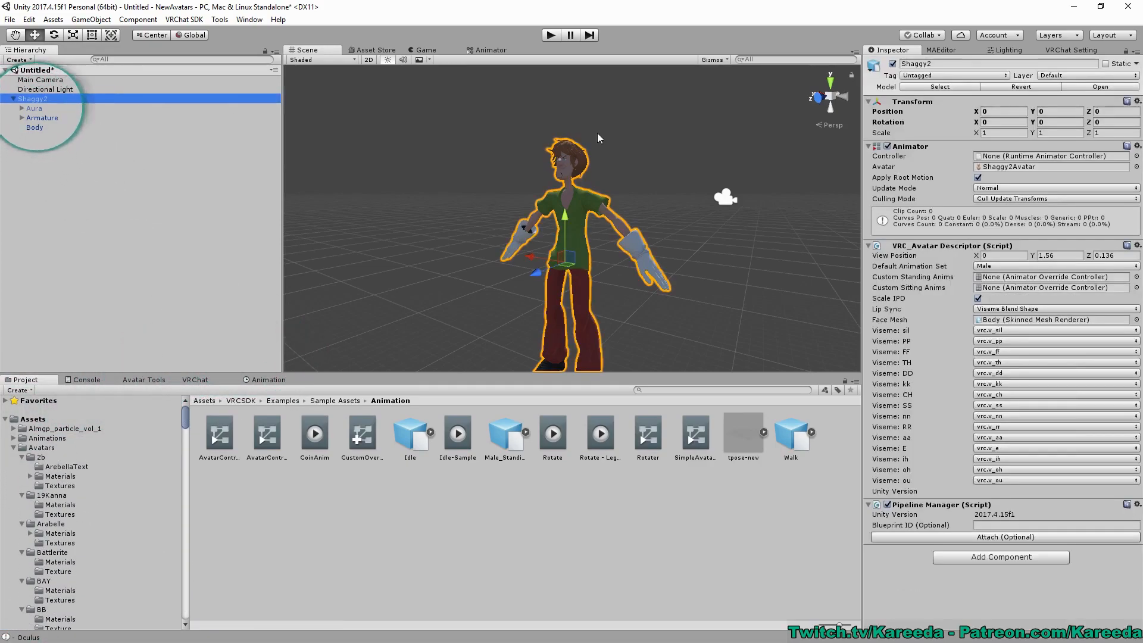
pyautogui.click(995, 168)
pyautogui.click(676, 536)
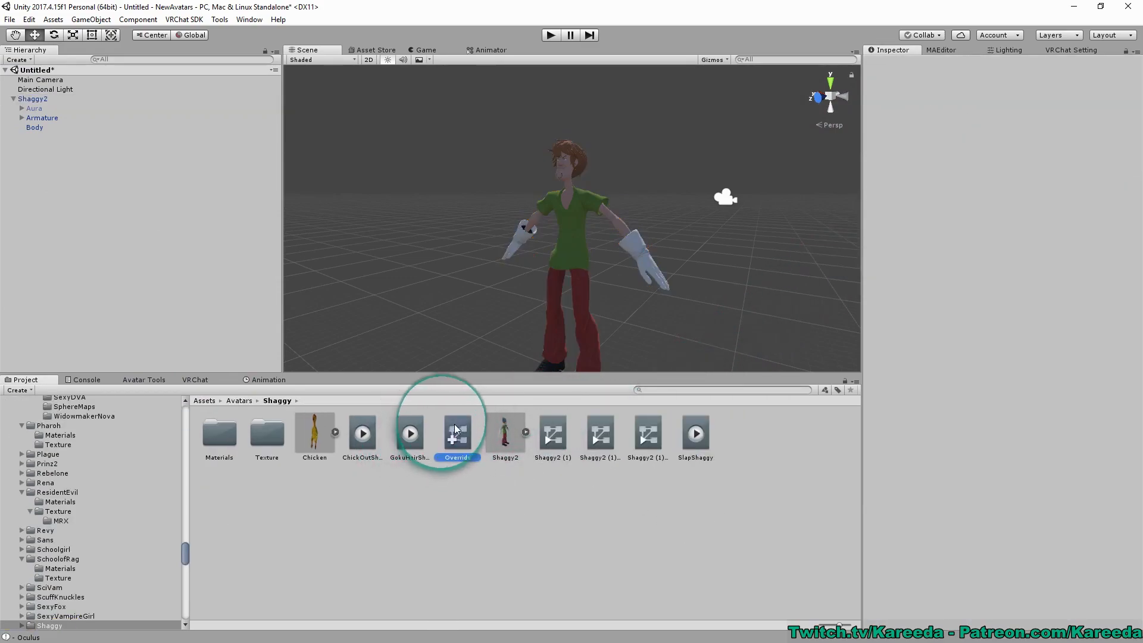
pyautogui.click(60, 99)
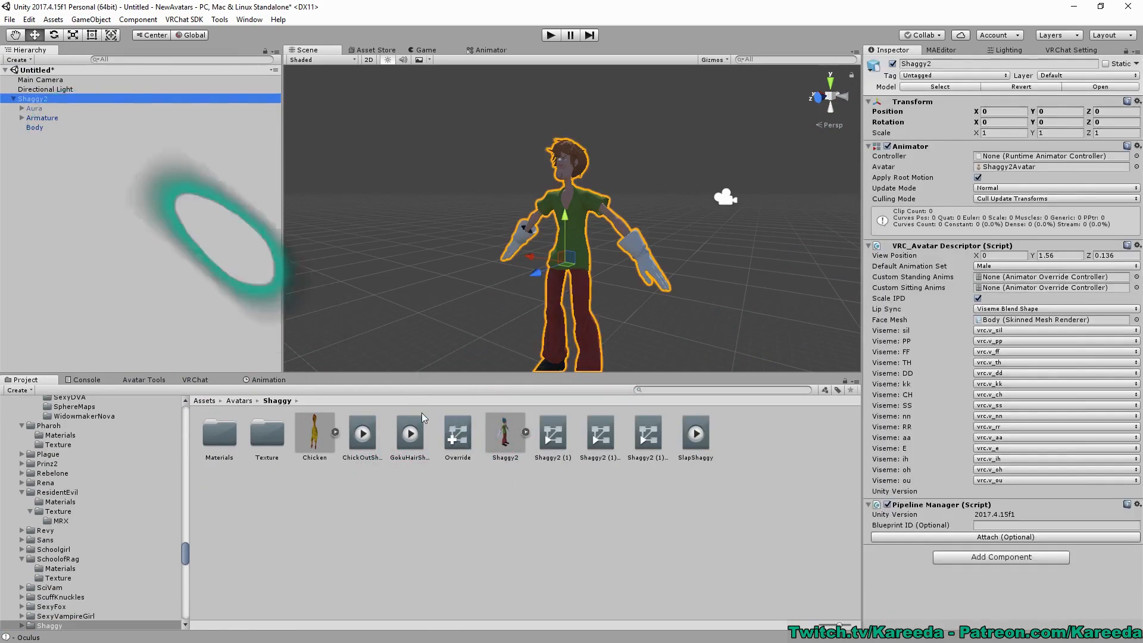
pyautogui.moveTo(451, 436); pyautogui.dragTo(1020, 296)
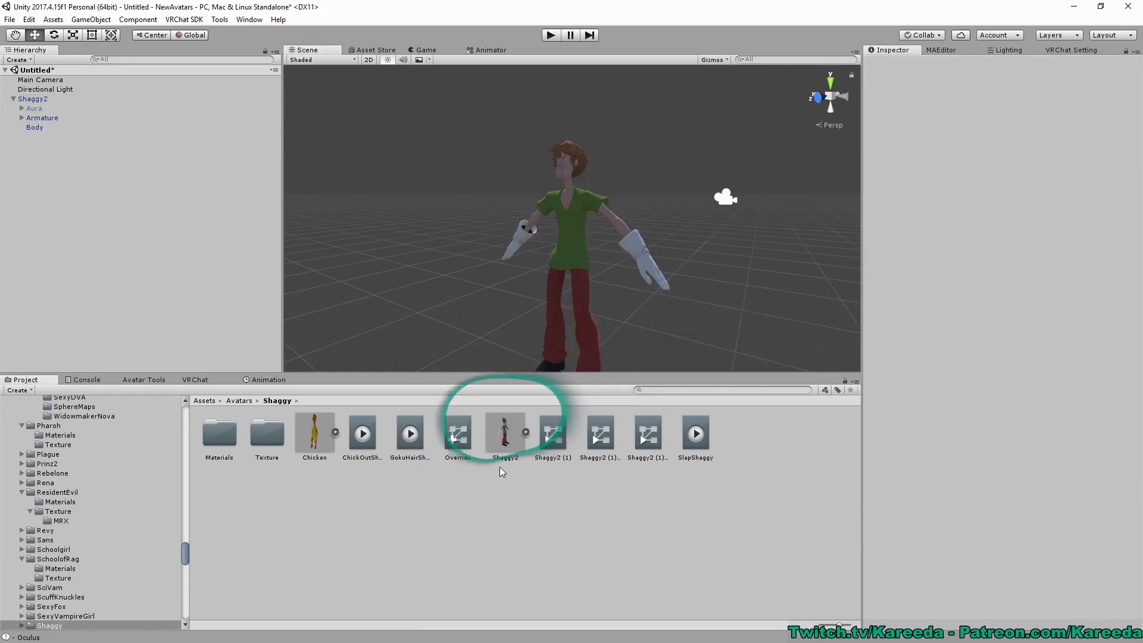
# In the Override controller, assign GokuHairShaggy to ROCKNROLL and ChickOutShag to FINGERPOINT.
pyautogui.click(458, 435)
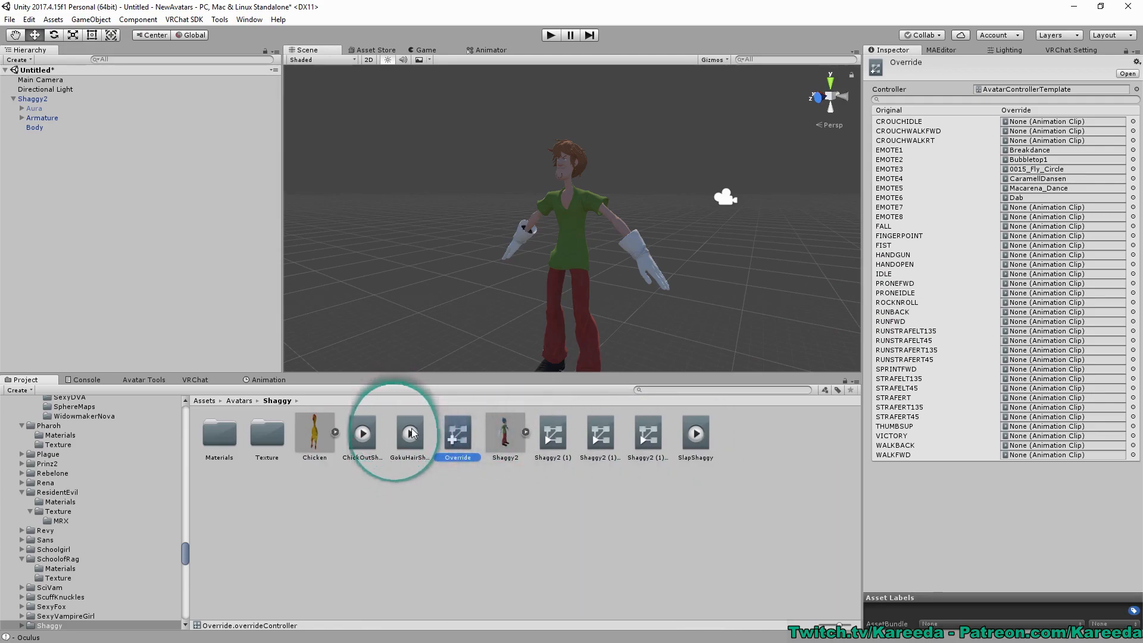
pyautogui.moveTo(412, 433); pyautogui.dragTo(1029, 309)
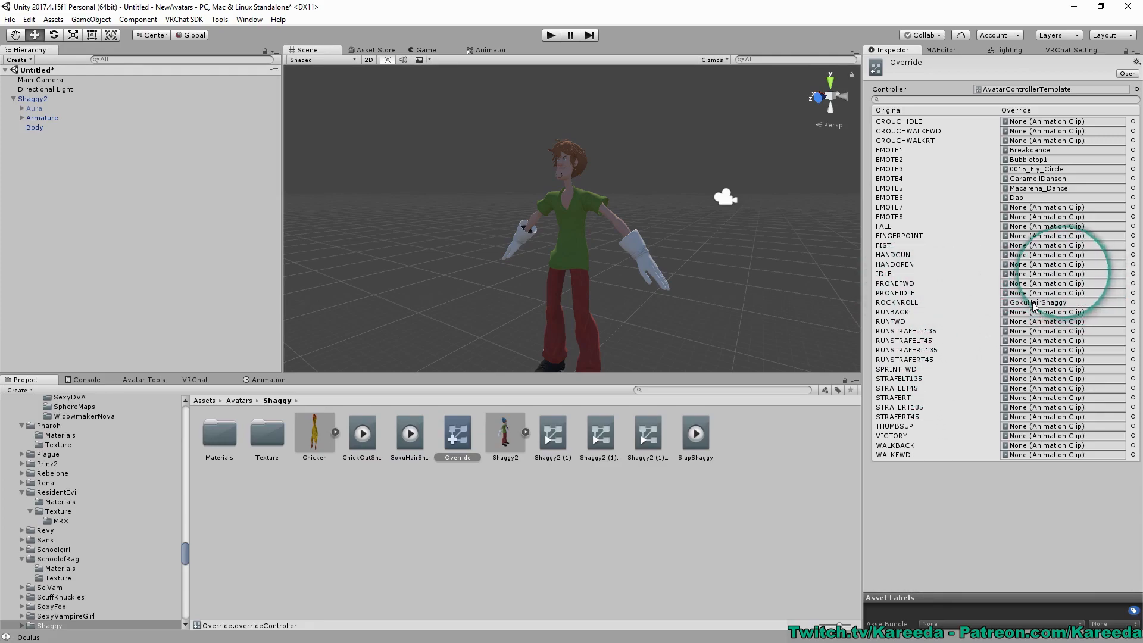
pyautogui.moveTo(361, 432); pyautogui.dragTo(363, 445)
pyautogui.click(370, 438)
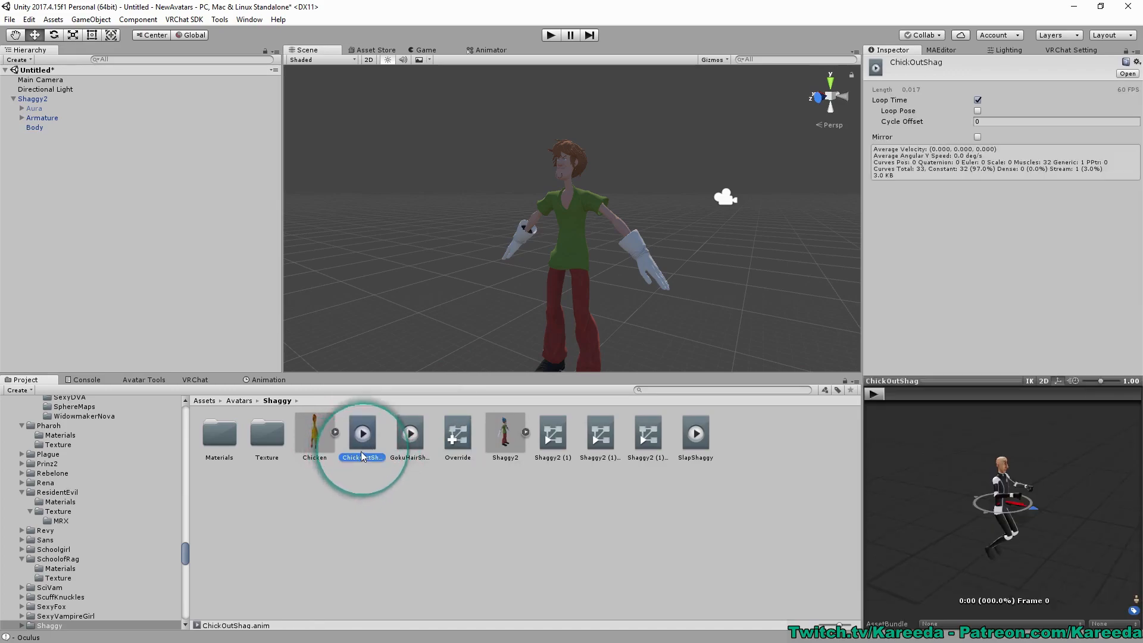
pyautogui.click(37, 99)
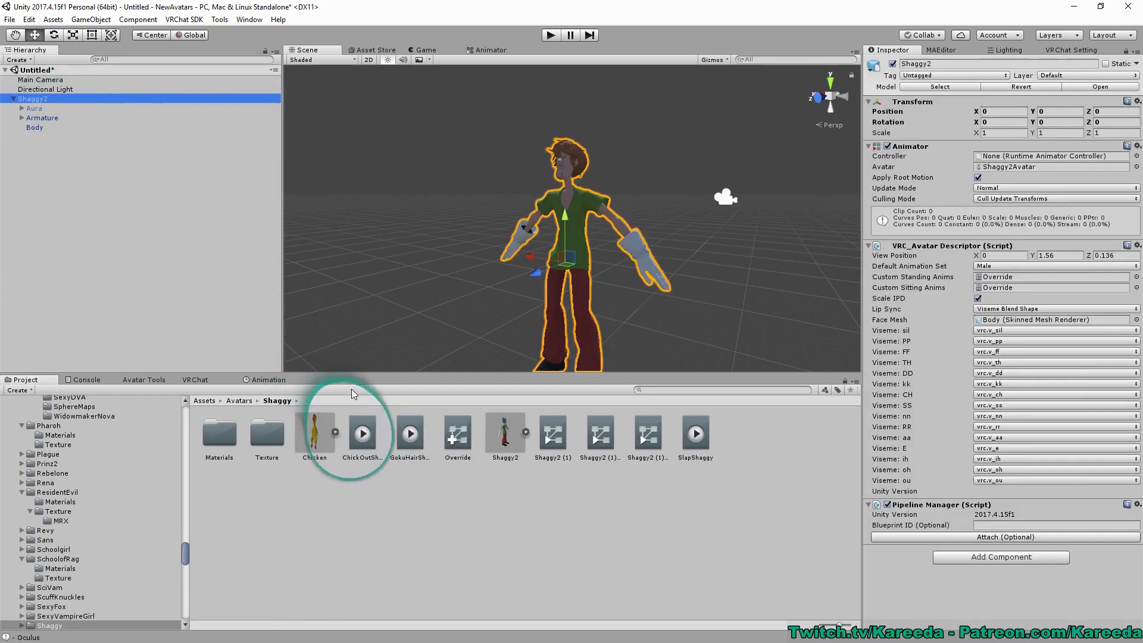
pyautogui.moveTo(367, 430); pyautogui.dragTo(458, 455)
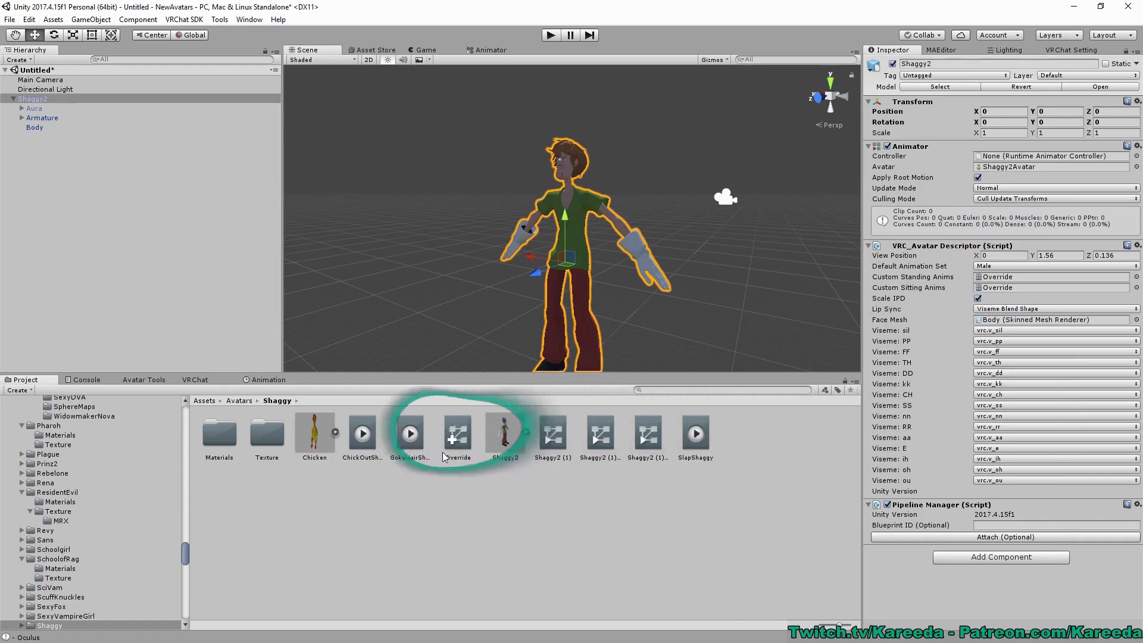
pyautogui.click(464, 433)
pyautogui.moveTo(364, 435); pyautogui.dragTo(981, 263)
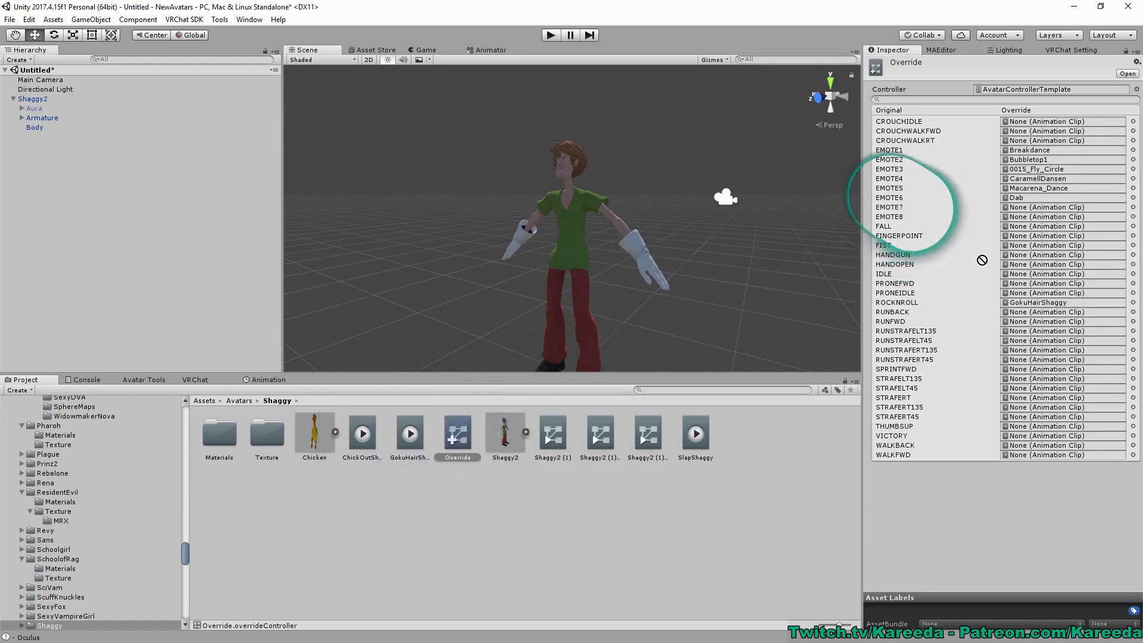
pyautogui.moveTo(971, 209); pyautogui.dragTo(1048, 236)
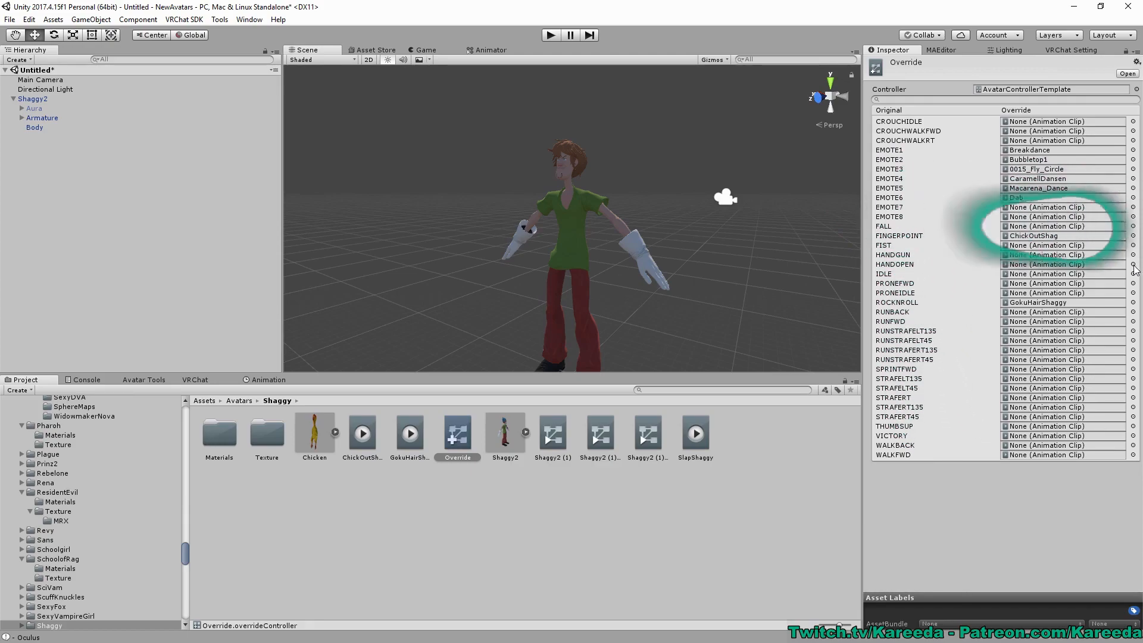
# Search the animation clips for "Shag" and assign SlapShaggy to HANDOPEN in the Override controller.
pyautogui.moveTo(1142, 100); pyautogui.dragTo(238, 103)
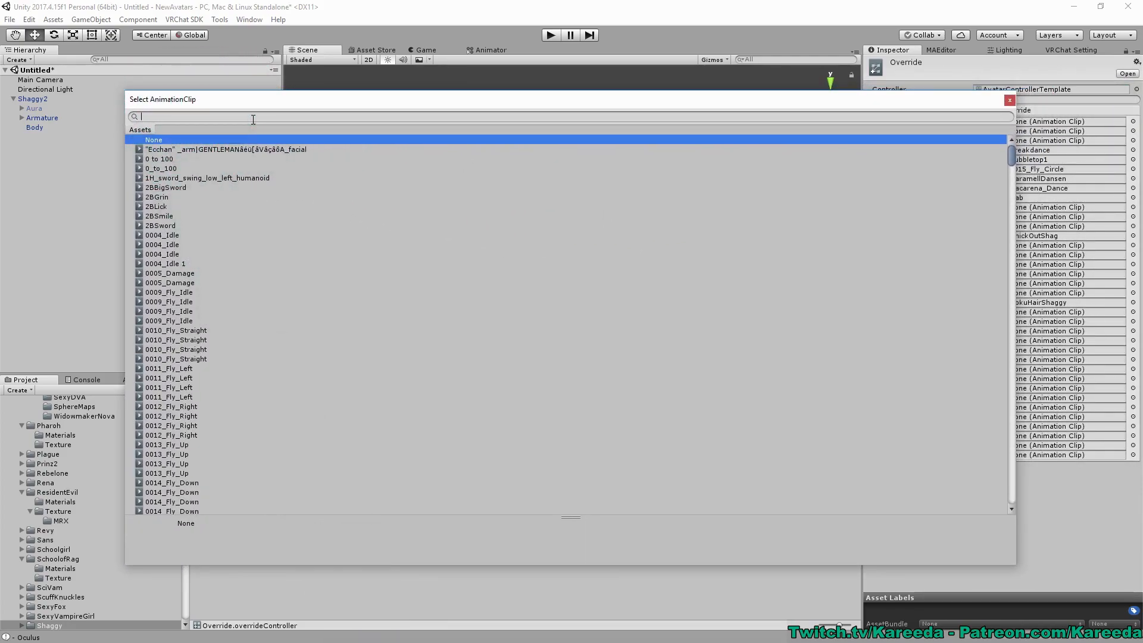
pyautogui.write('Shag')
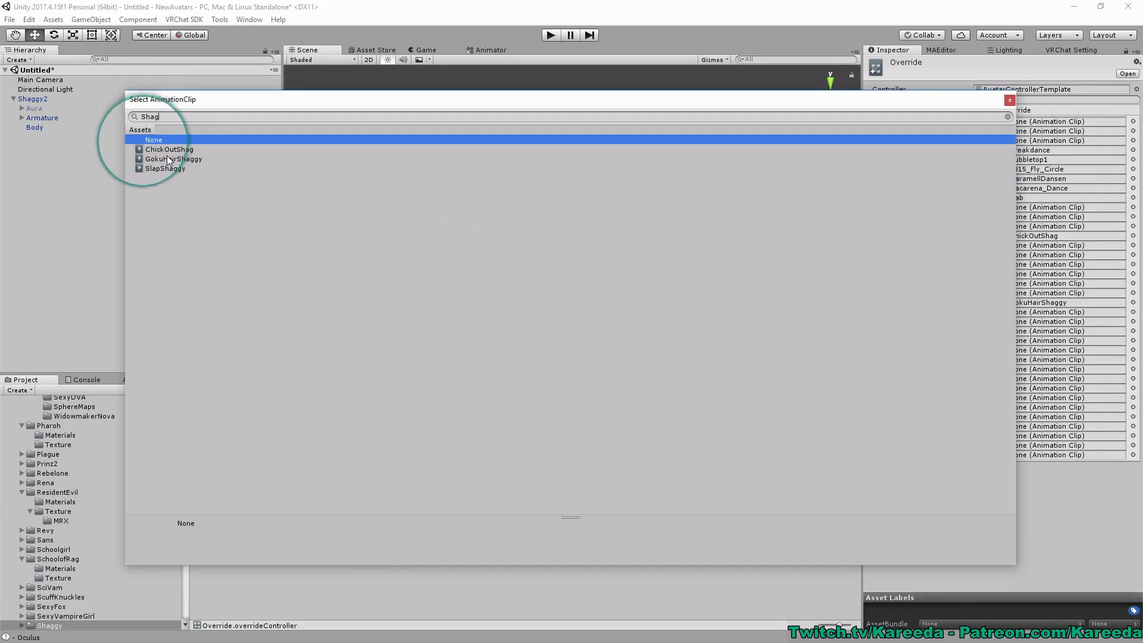
pyautogui.click(169, 168)
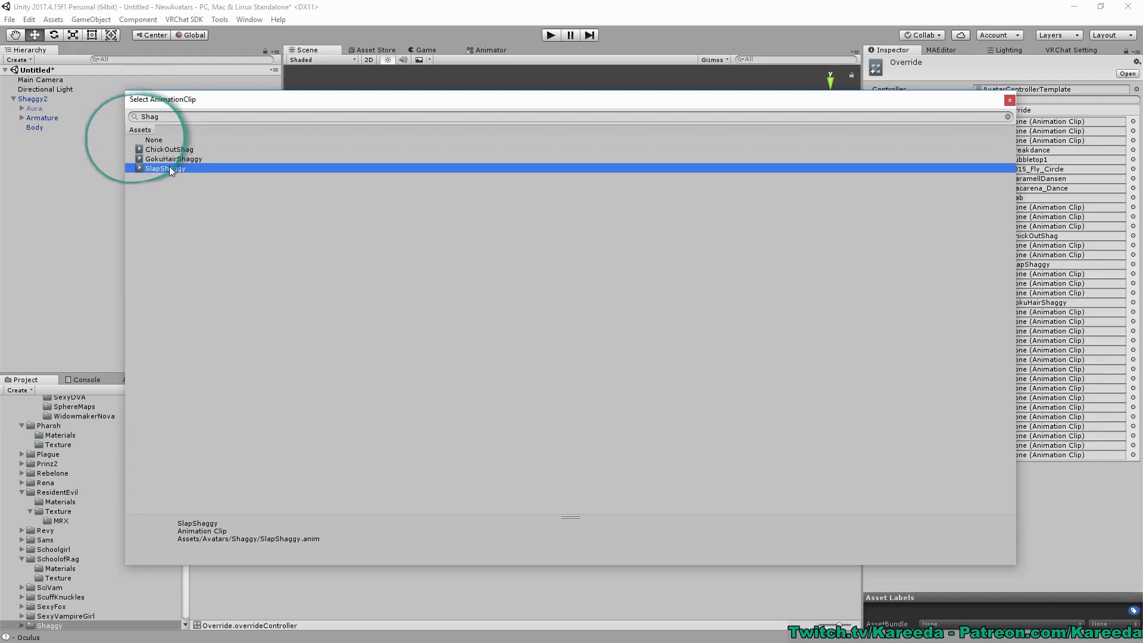
pyautogui.click(1011, 100)
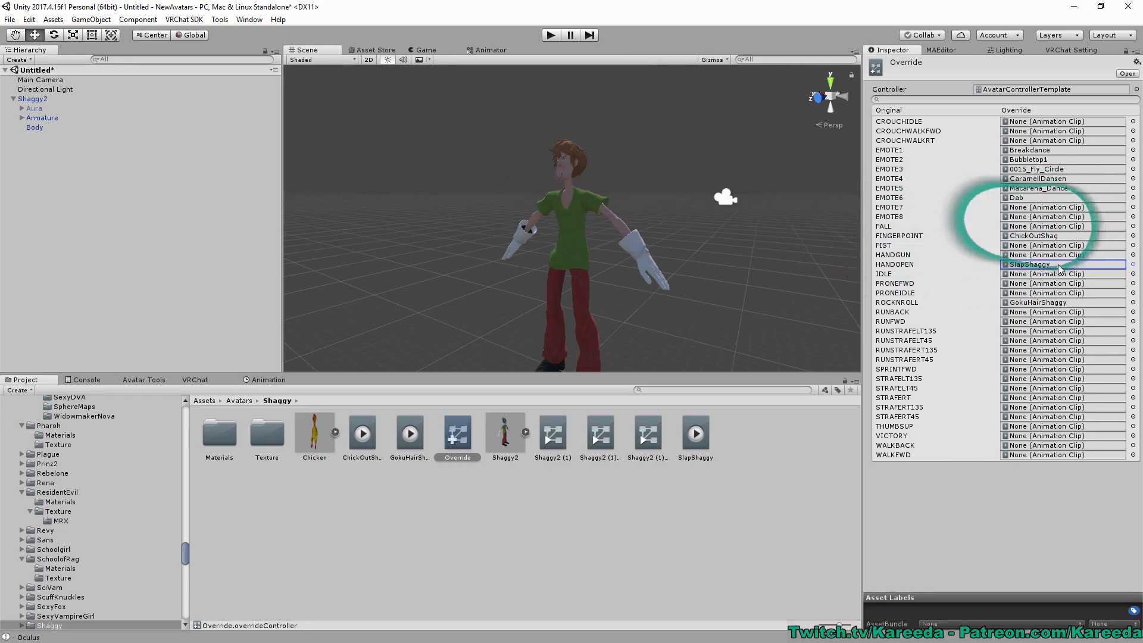
# Remove the SlapShaggy clip from the HANDOPEN override.
pyautogui.click(1132, 265)
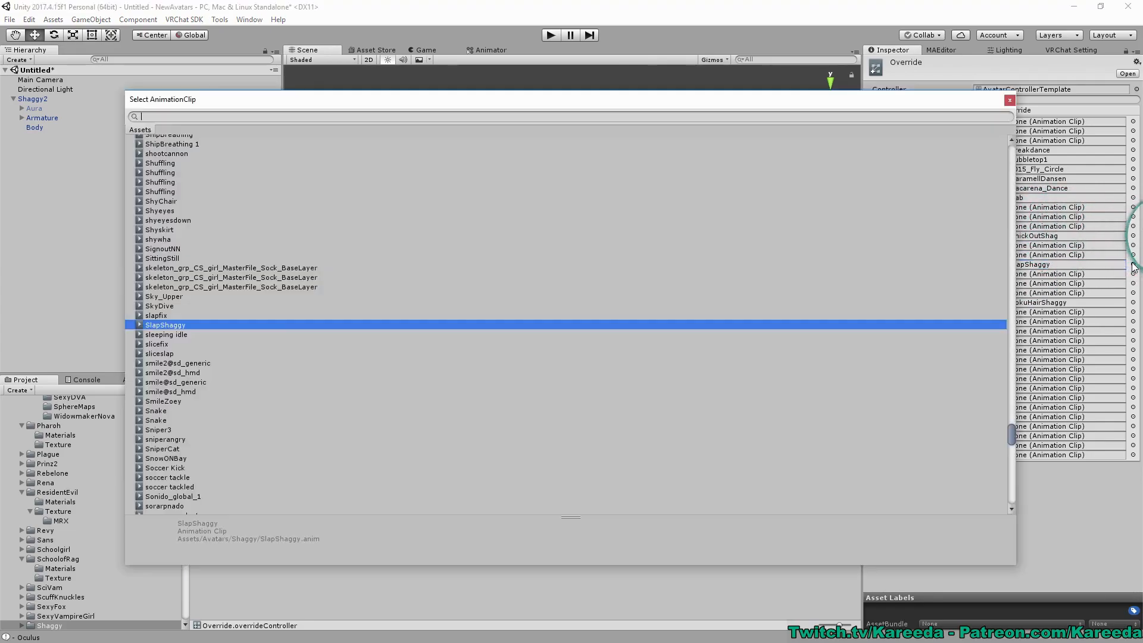
pyautogui.click(1010, 100)
pyautogui.click(1028, 266)
pyautogui.press('Delete')
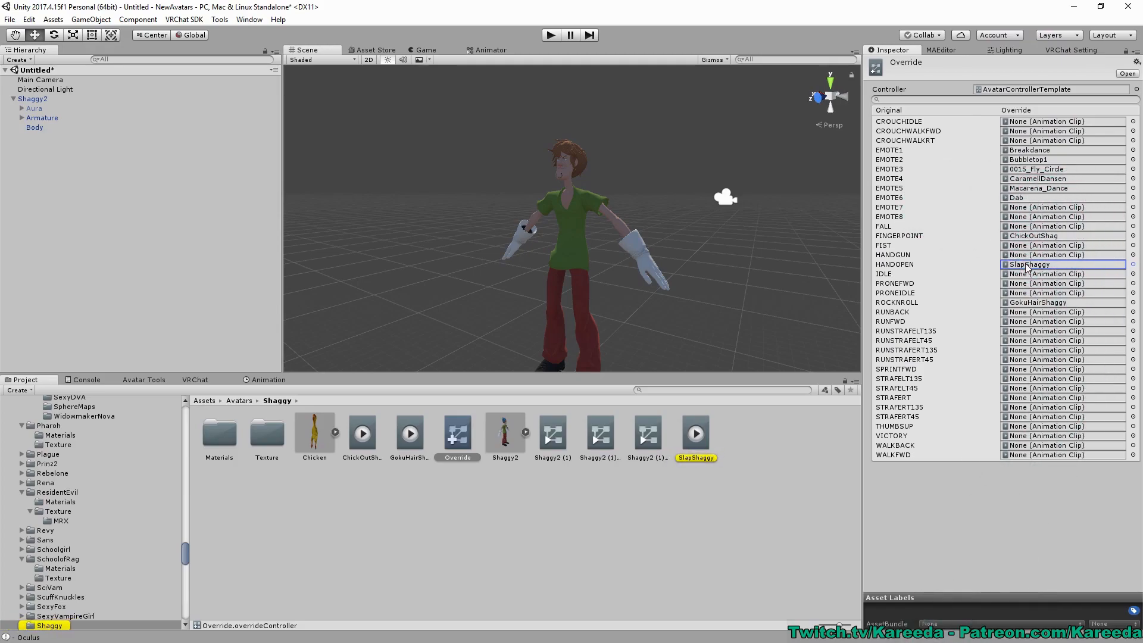
# Search the animation clips for "Slap" and assign SlapShaggy to THUMBSUP in the Override controller.
pyautogui.click(1133, 436)
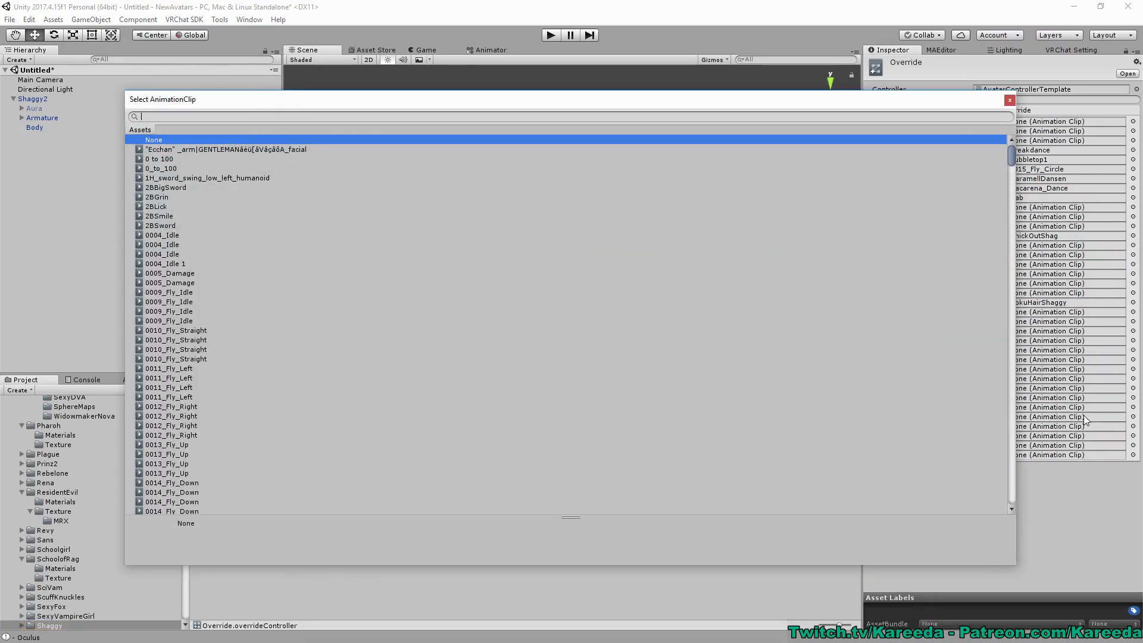
pyautogui.write('Slap')
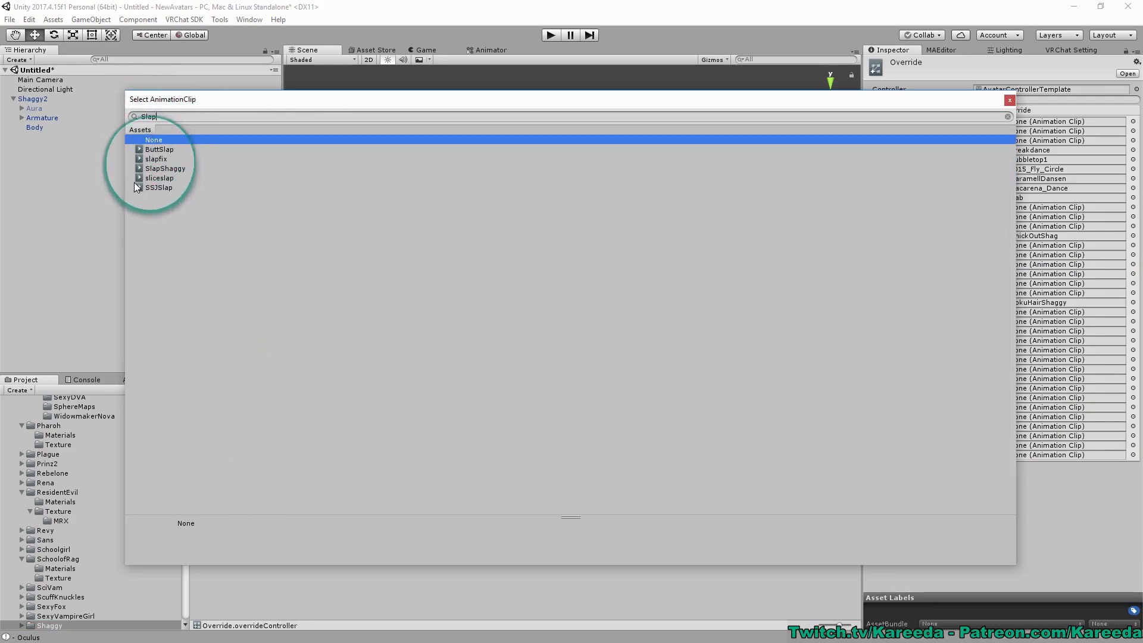
pyautogui.click(162, 169)
pyautogui.click(978, 315)
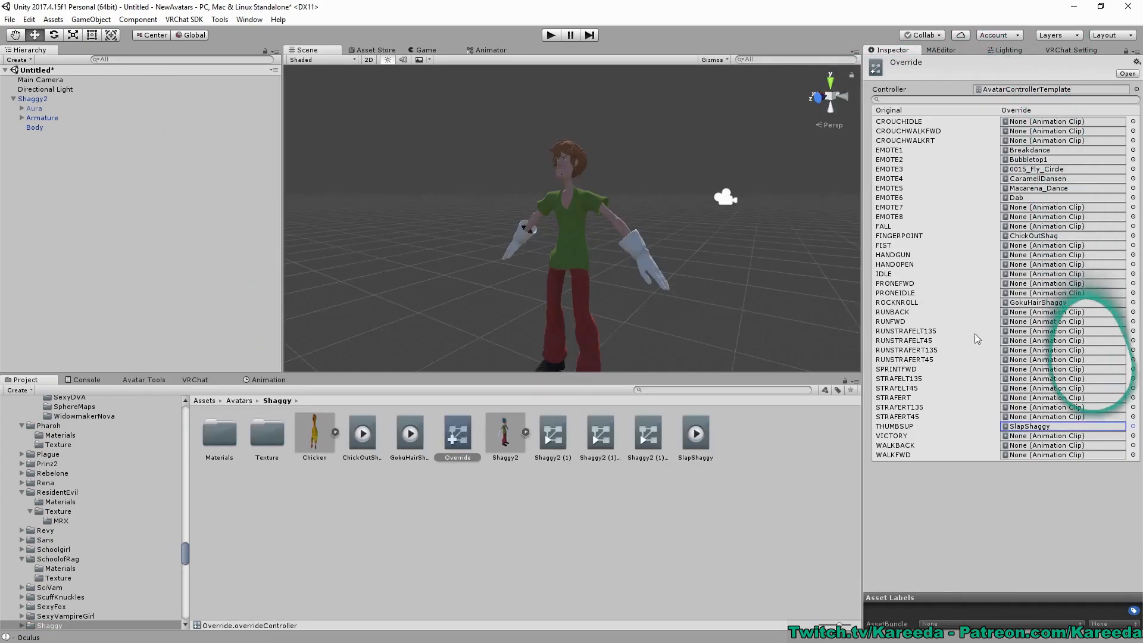
# Bring up the VRChat SDK build and publish options for Shaggy 2 and enlarge their view.
pyautogui.click(197, 380)
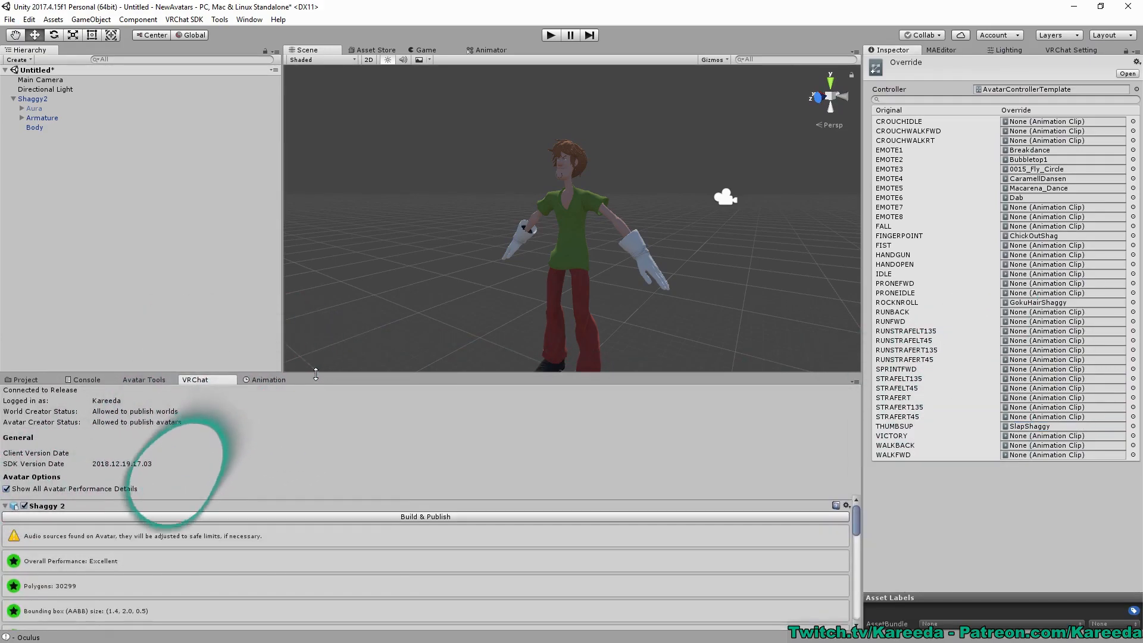
pyautogui.moveTo(316, 375); pyautogui.dragTo(316, 327)
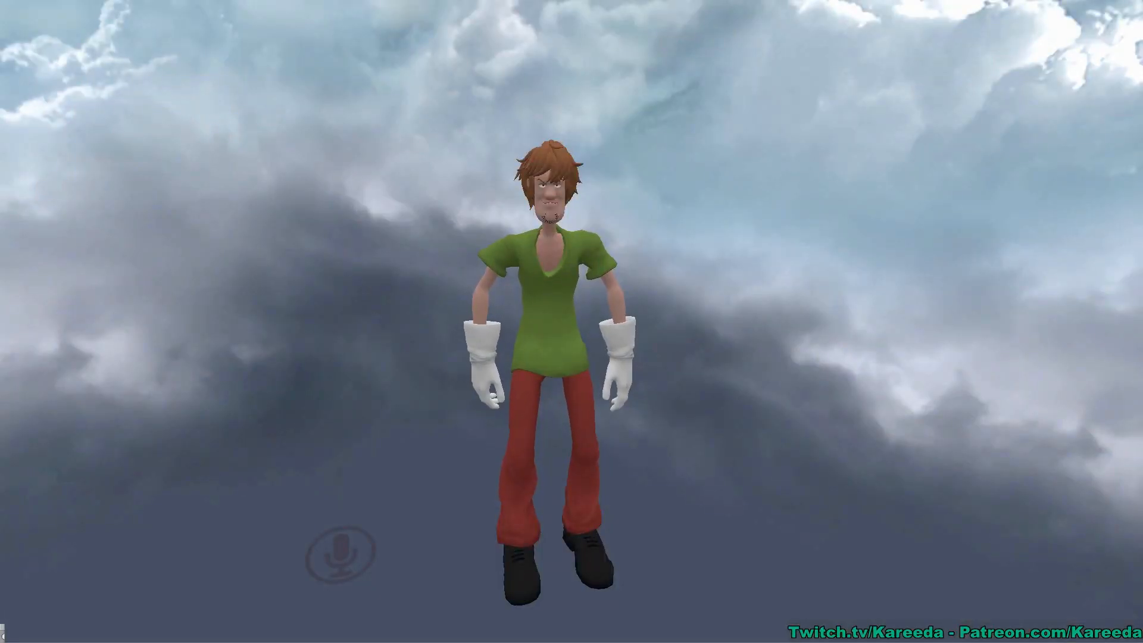
# Switch to VRChat and move the Shaggy avatar back and forth in front of the mirror to examine it.
pyautogui.press('s')
pyautogui.press('w')
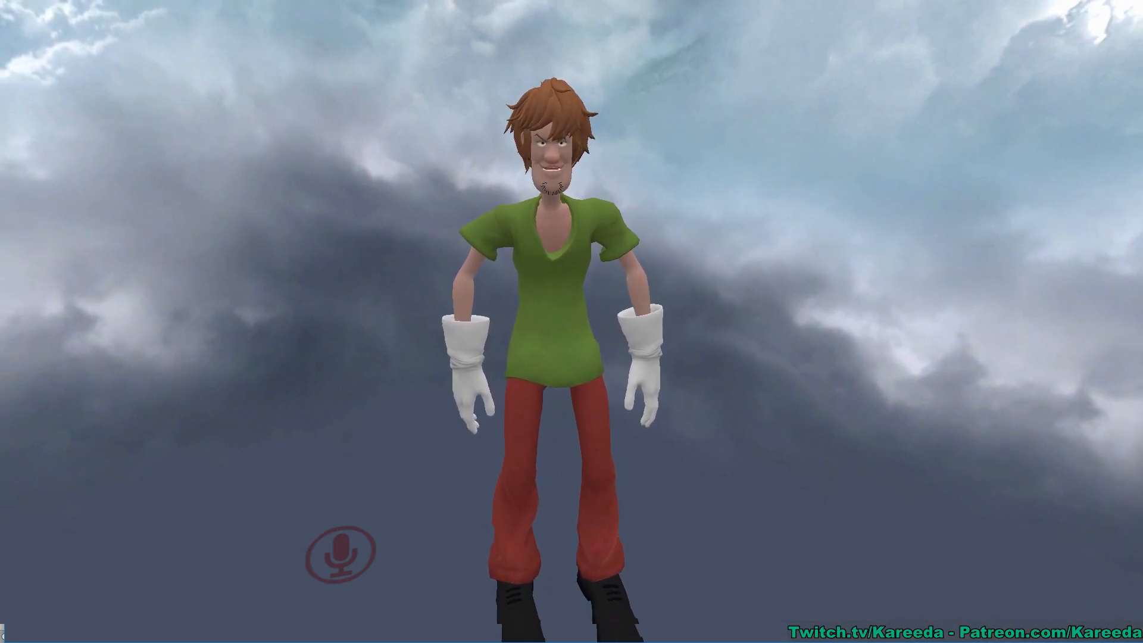
pyautogui.press('s')
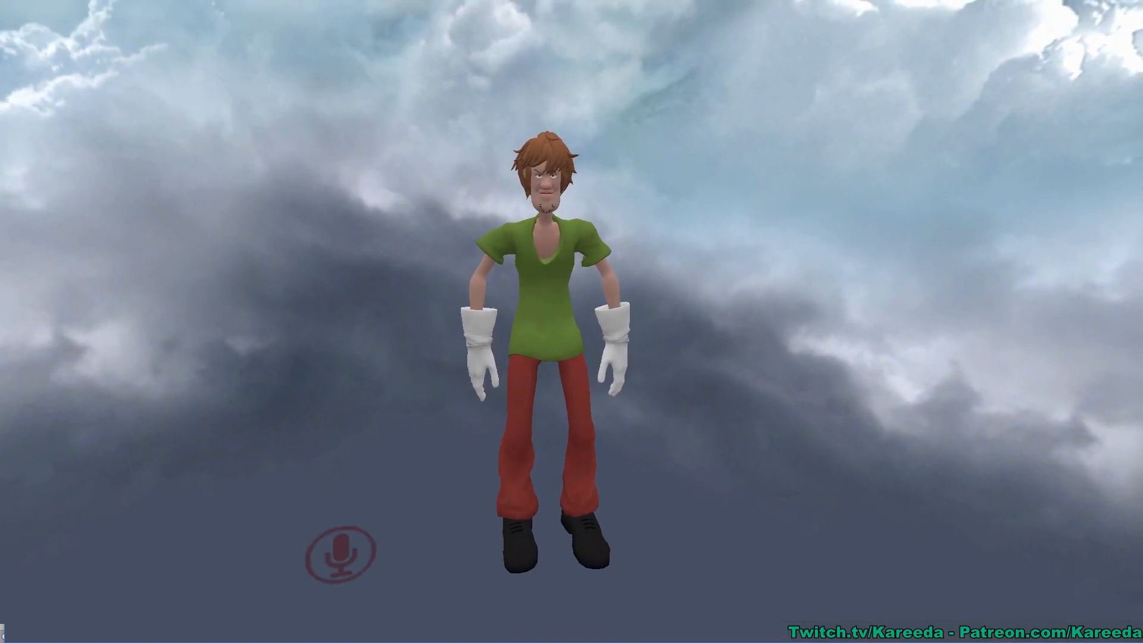
pyautogui.press('w')
pyautogui.press('s')
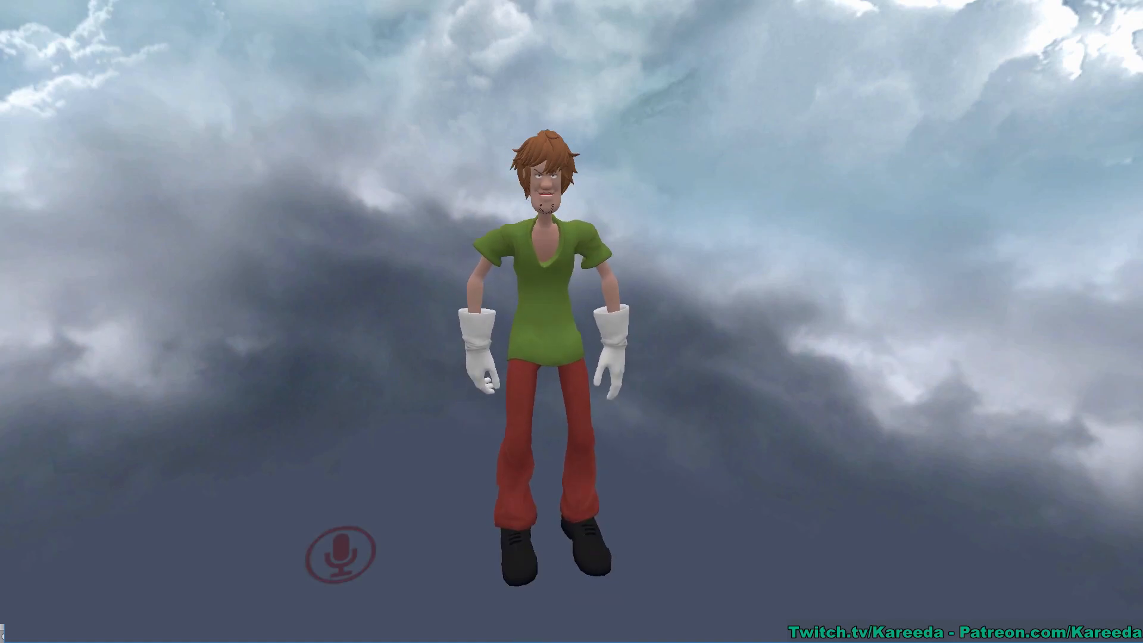
# Test the avatar's 0015_Fly_Circle emote and close the emote menu.
pyautogui.press('Escape')
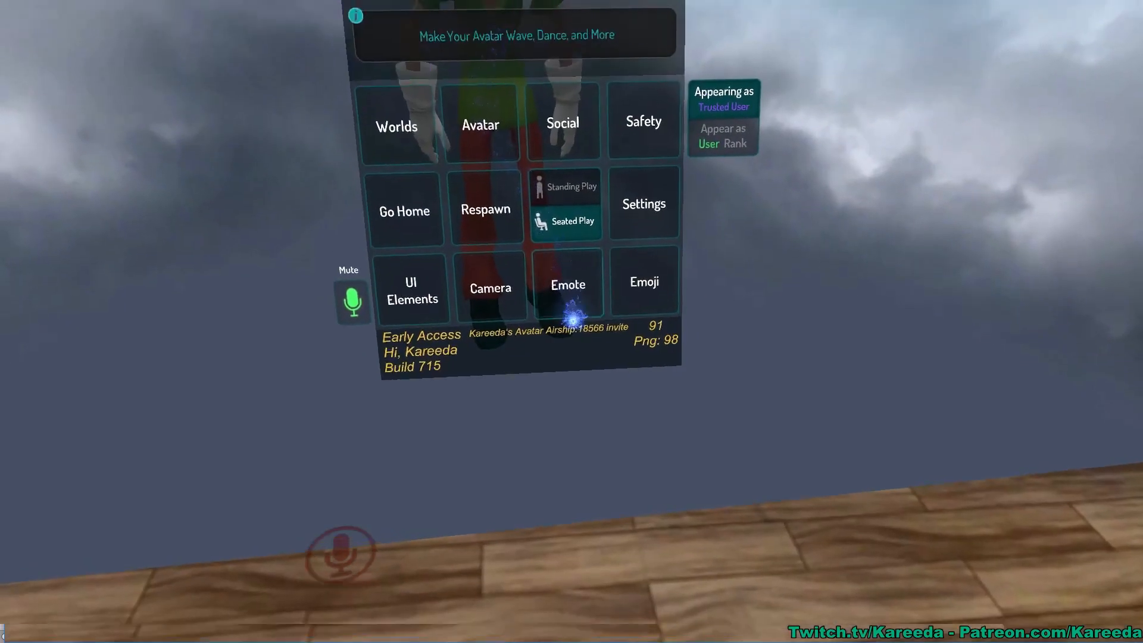
pyautogui.click(563, 289)
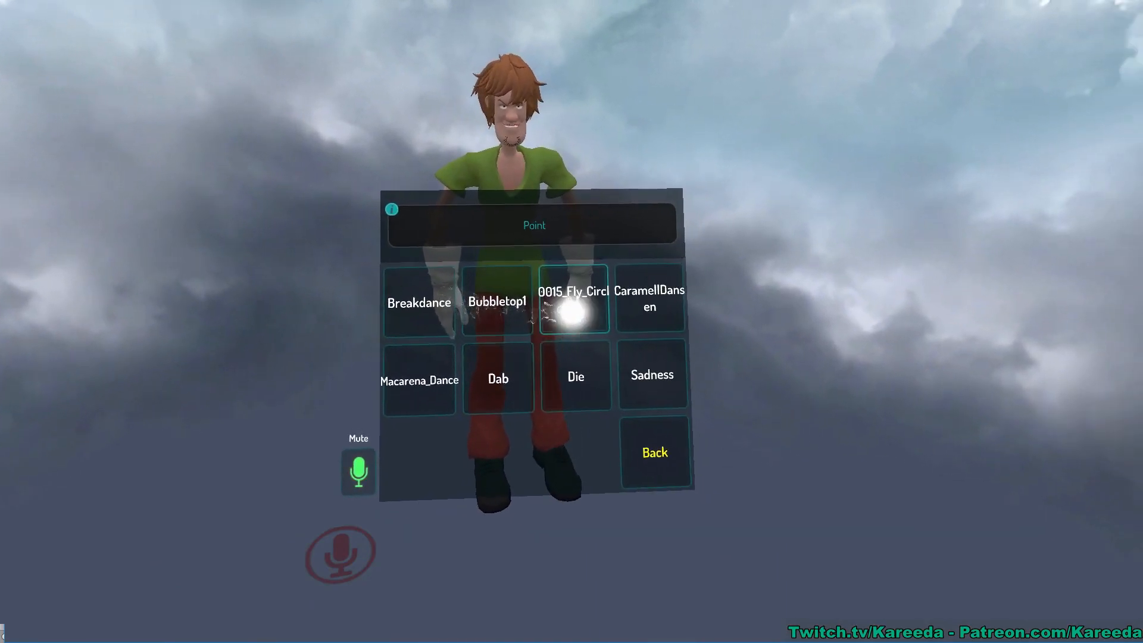
pyautogui.click(571, 314)
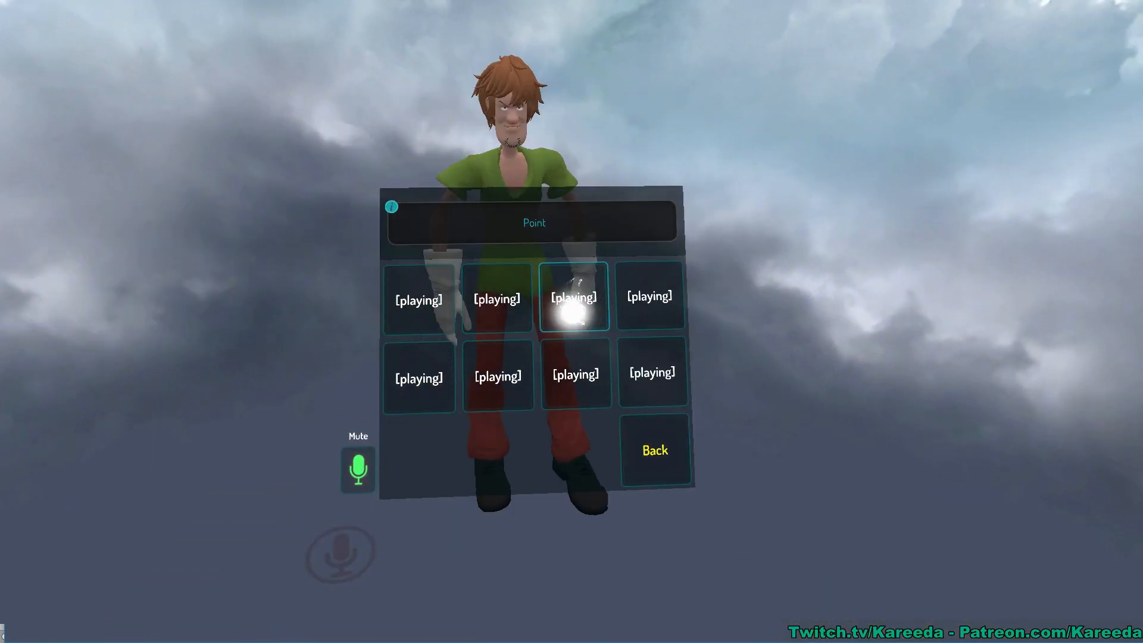
pyautogui.press('Escape')
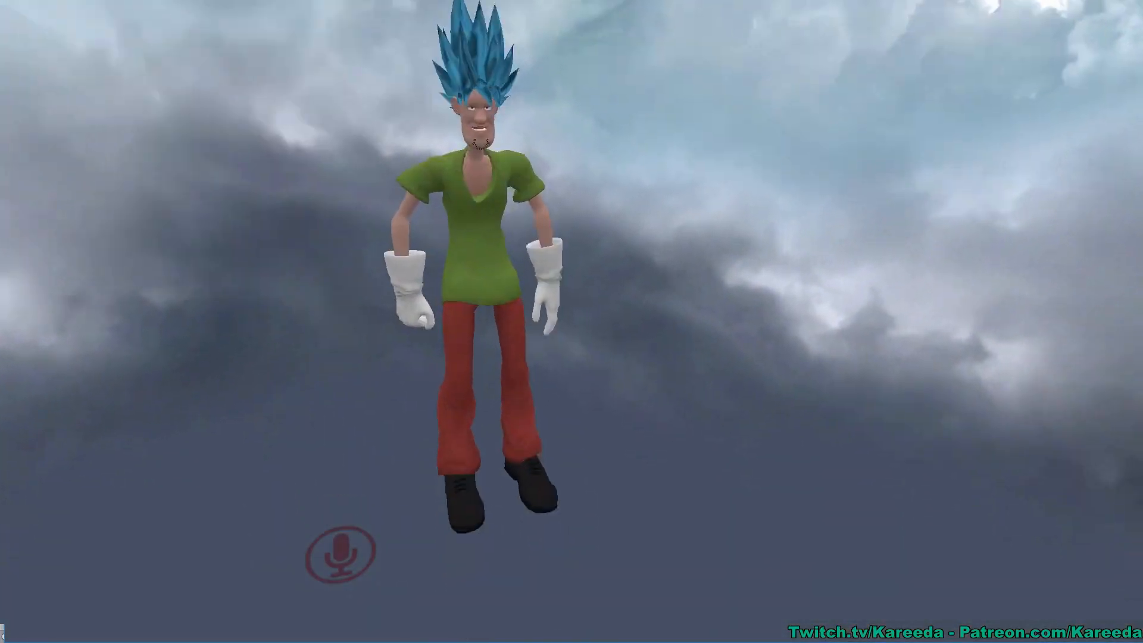
# Look through the VRChat settings, including the avatar audio volume, and return to the avatar view.
pyautogui.press('Escape')
pyautogui.click(555, 246)
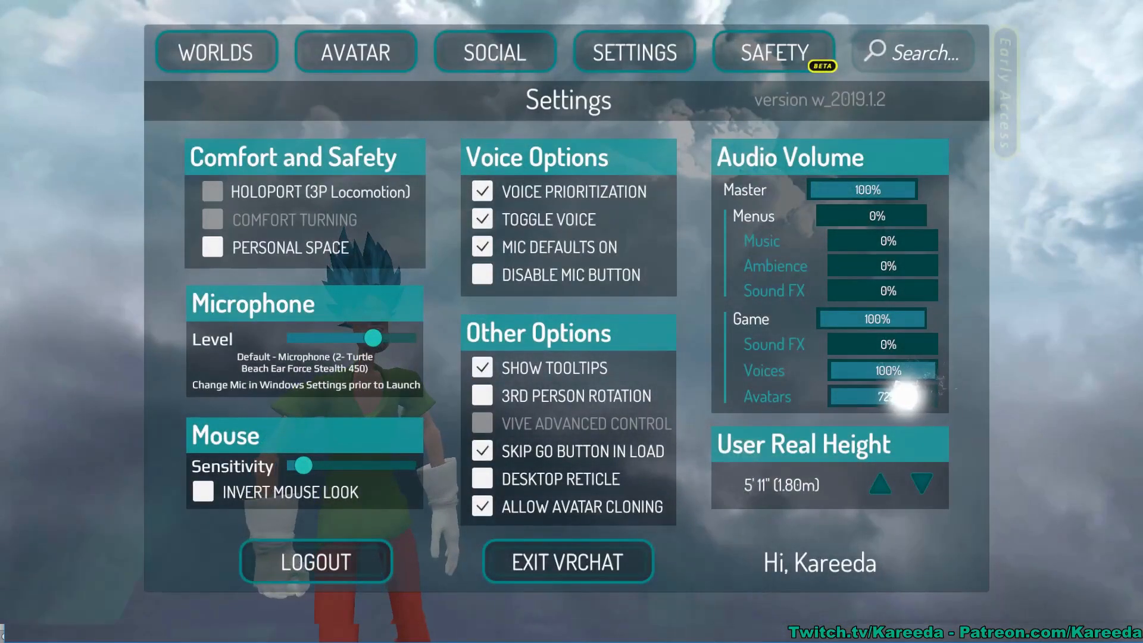
pyautogui.press('Escape')
pyautogui.press('Escape')
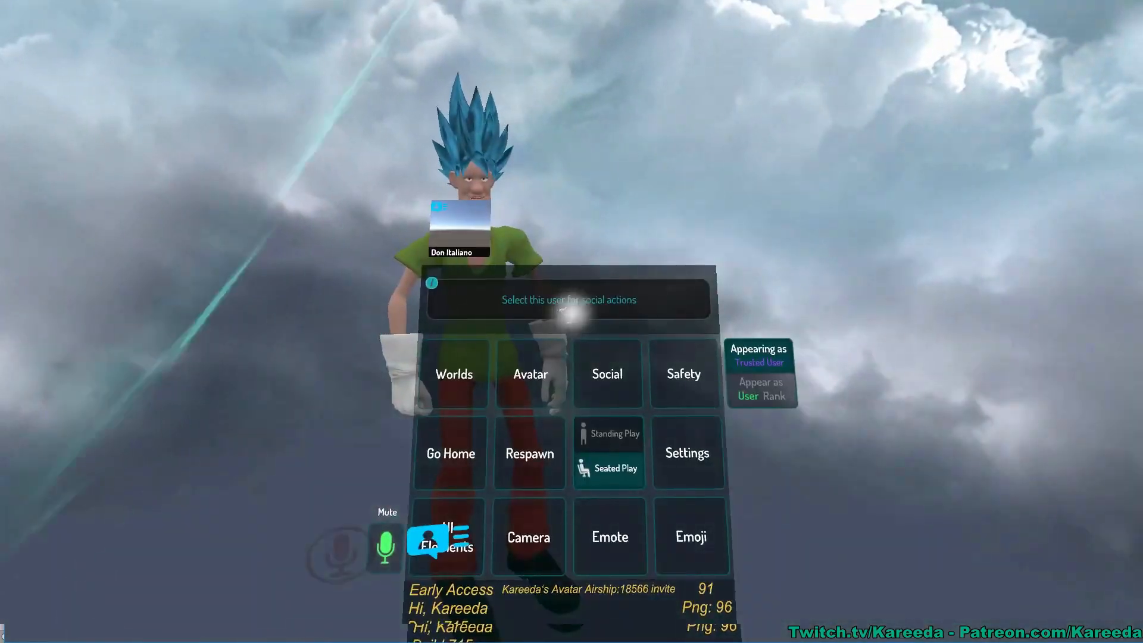
pyautogui.press('Escape')
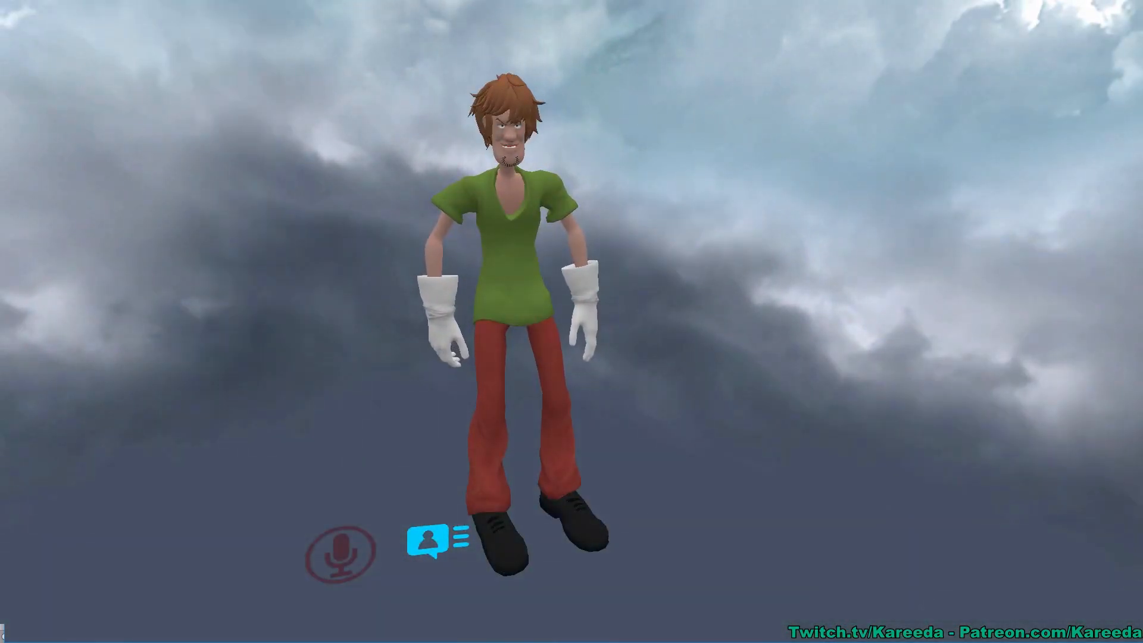